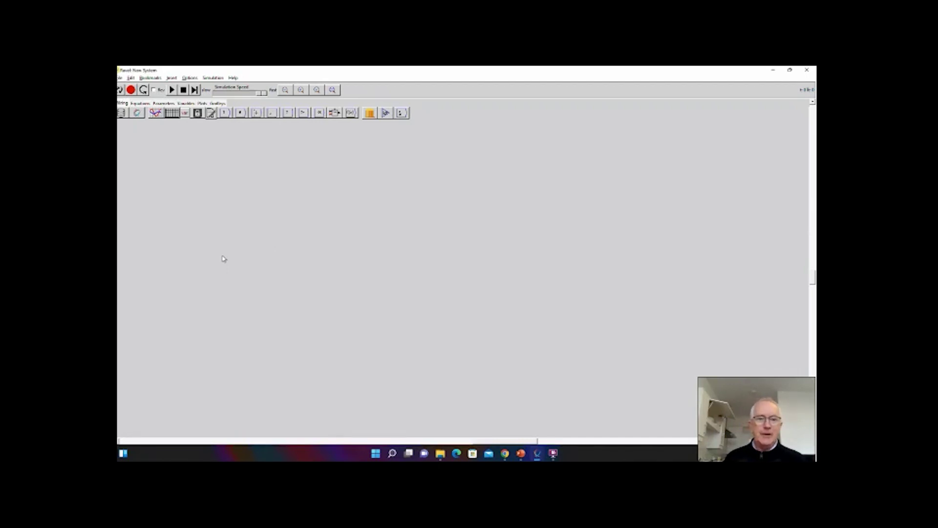
Place a Godley table in the upper part of the empty canvas and turn off its variable display.
{"action": "left_click", "coordinate": [370, 113]}
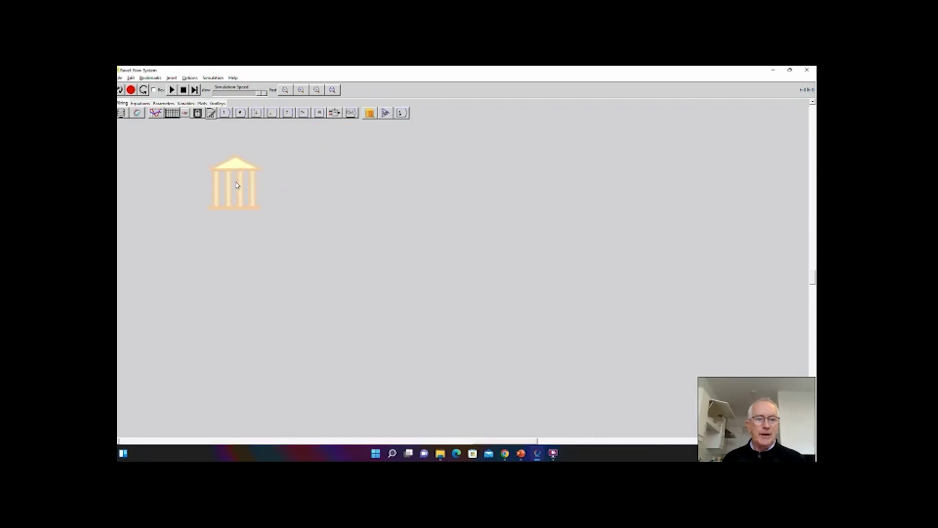
{"action": "left_click", "coordinate": [237, 185]}
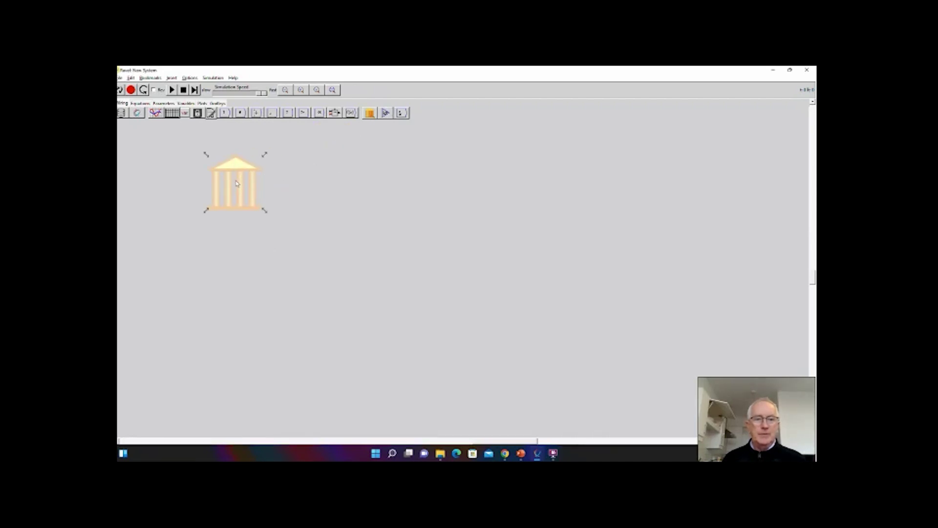
{"action": "right_click", "coordinate": [237, 182]}
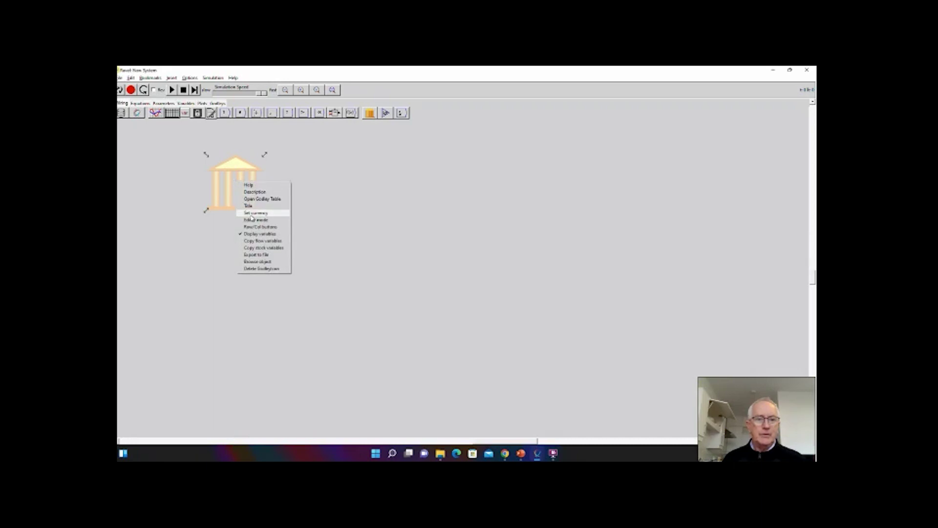
{"action": "left_click", "coordinate": [253, 234]}
Title the Godley table "Banking Sector".
{"action": "right_click", "coordinate": [237, 180]}
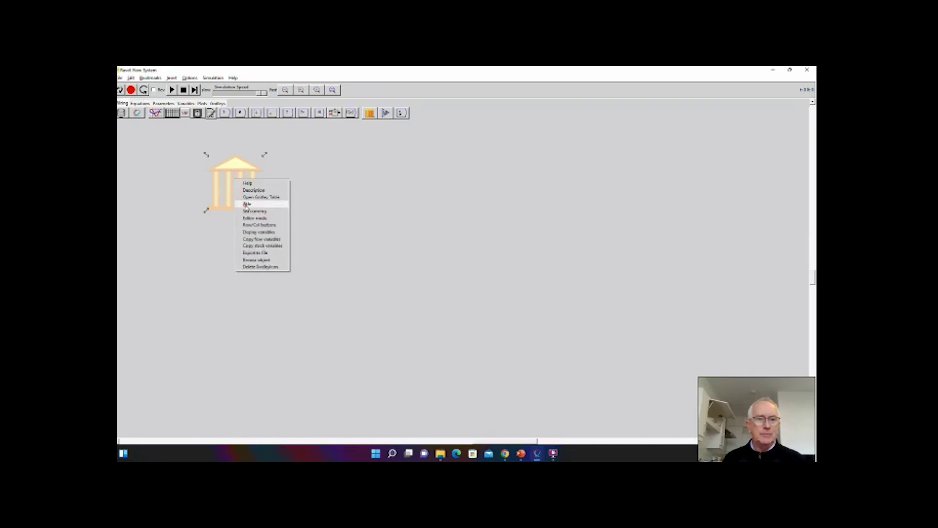
{"action": "left_click", "coordinate": [246, 205]}
{"action": "type", "text": "Bank"}
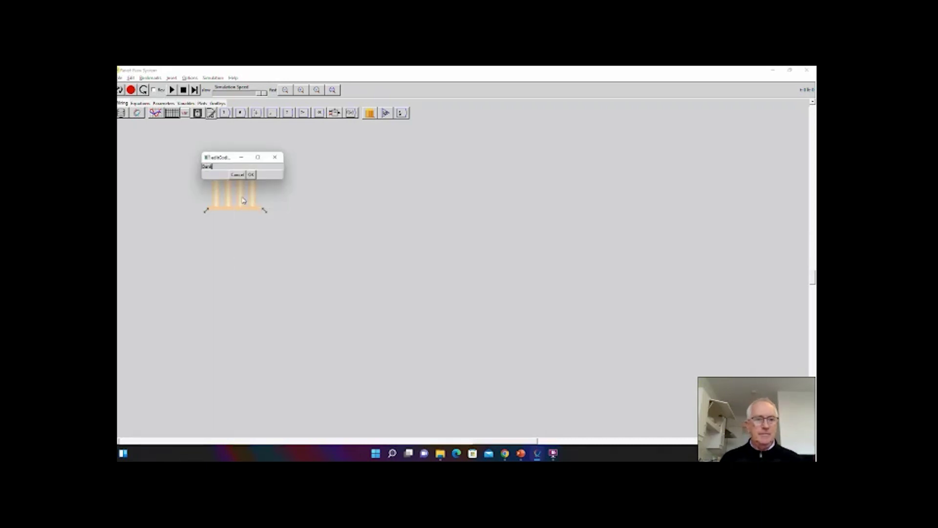
{"action": "type", "text": "ing Sector"}
{"action": "left_click", "coordinate": [252, 175]}
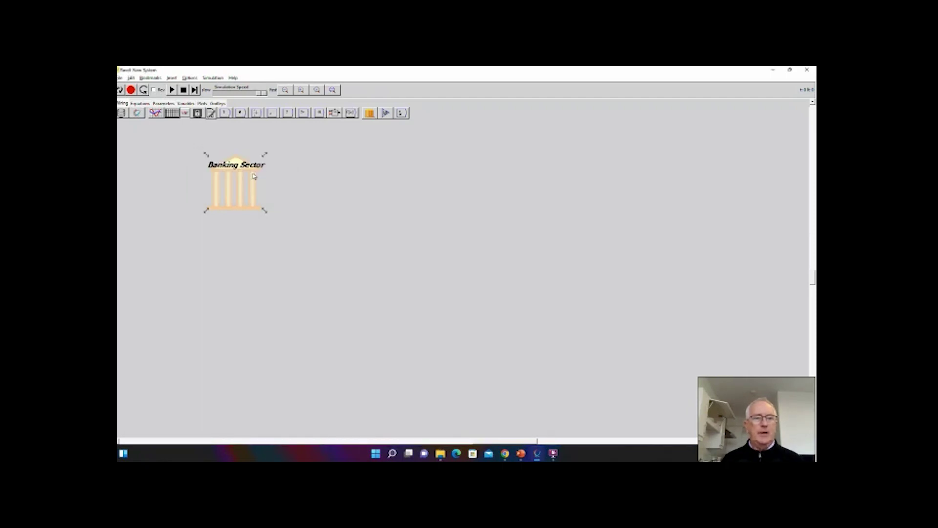
Open the Banking Sector Godley table for editing and name its asset stock Debt.
{"action": "right_click", "coordinate": [249, 180]}
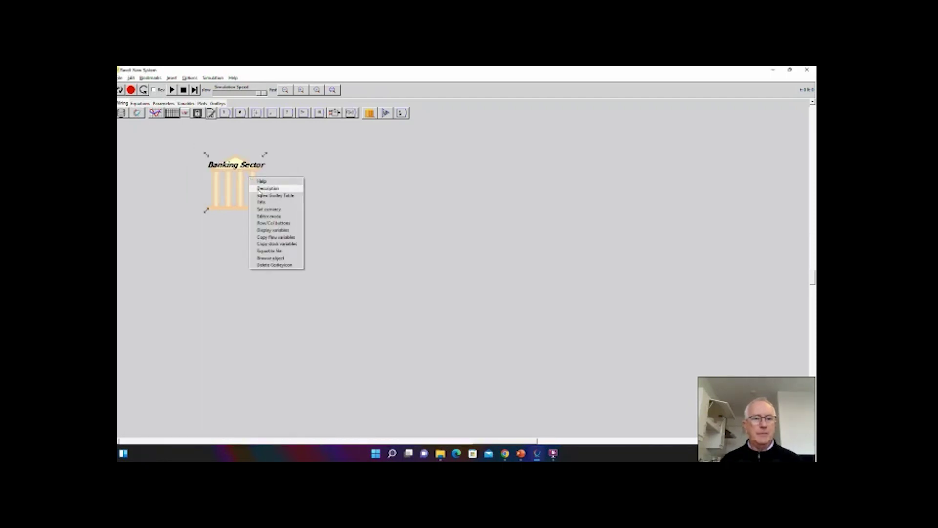
{"action": "left_click", "coordinate": [264, 195]}
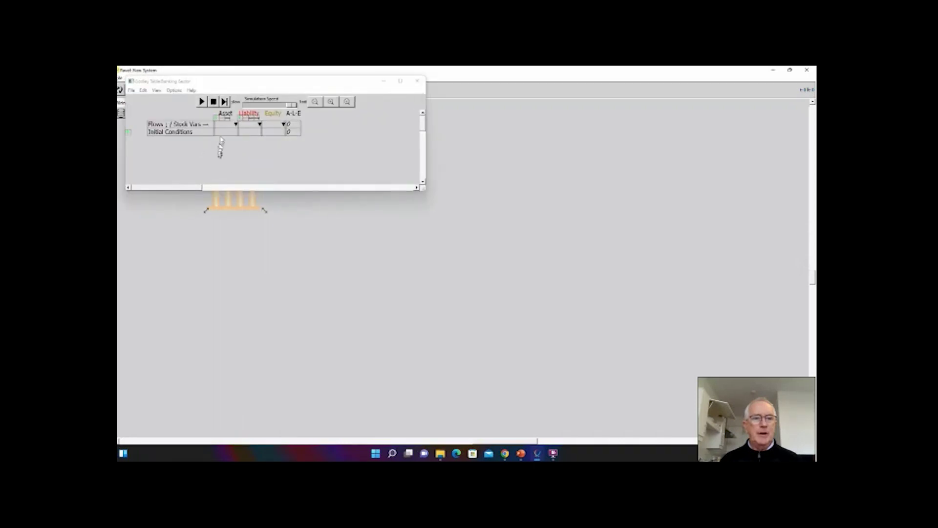
{"action": "left_click", "coordinate": [223, 126]}
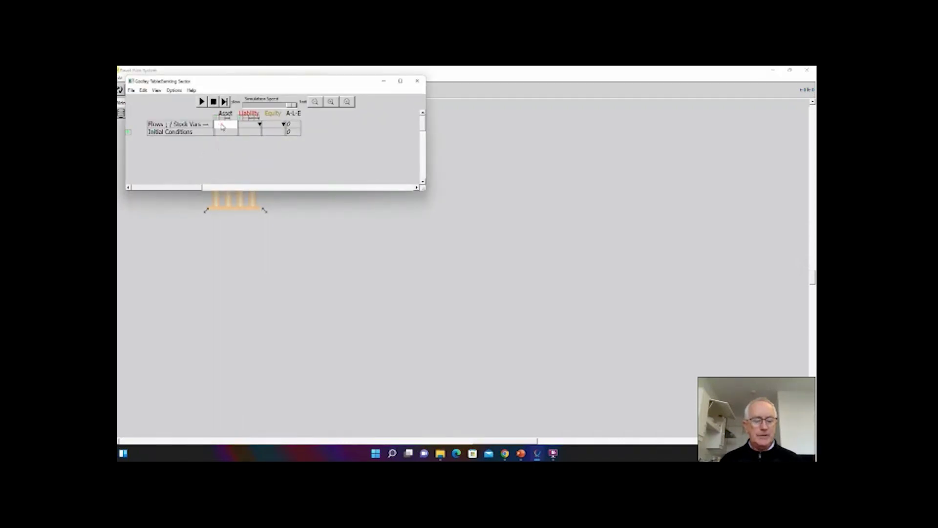
{"action": "type", "text": "Depo"}
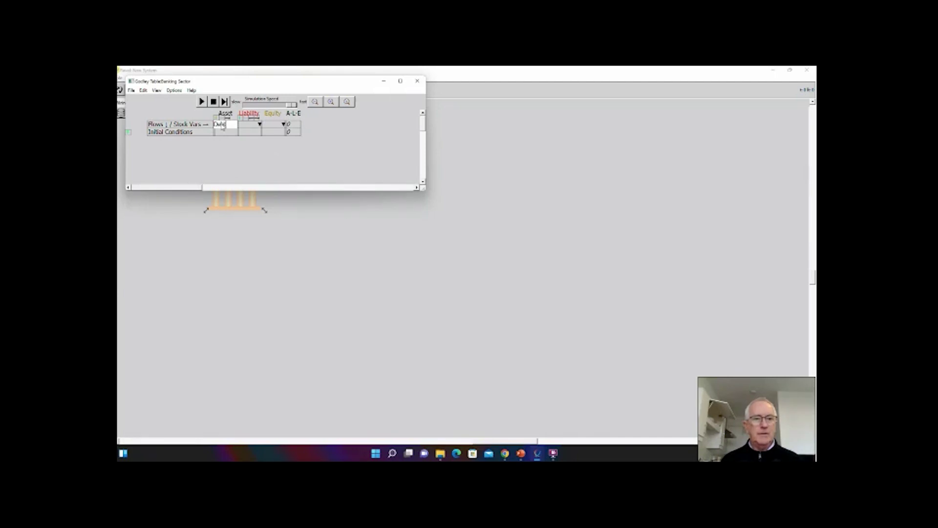
{"action": "key", "text": "Return"}
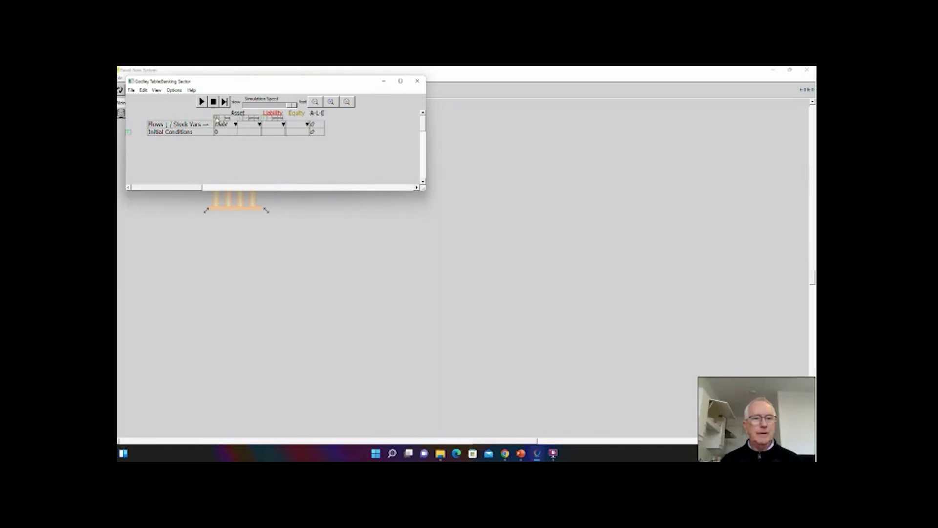
Add Firms and Workers as liability stocks and Banks as the equity stock in the Banking Sector table.
{"action": "left_click", "coordinate": [249, 119]}
{"action": "left_click", "coordinate": [249, 124]}
{"action": "type", "text": "Firm"}
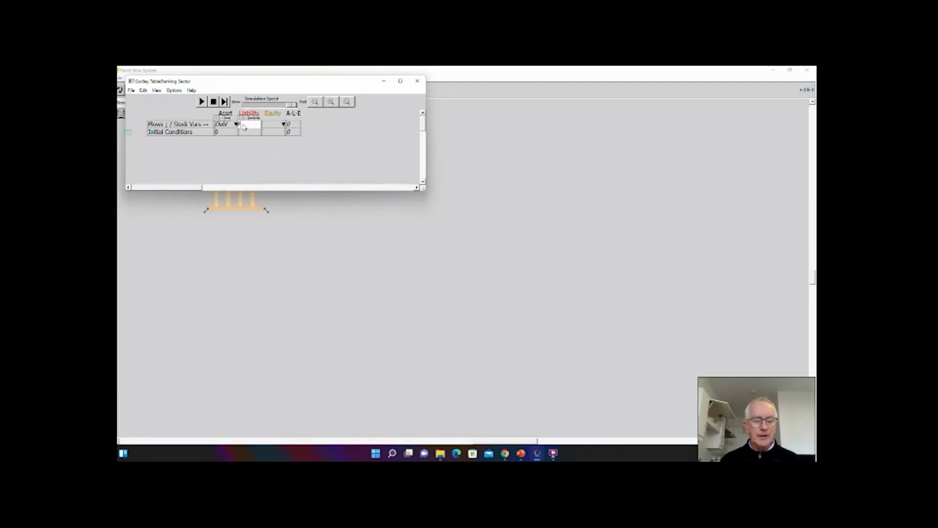
{"action": "type", "text": "s"}
{"action": "key", "text": "Return"}
{"action": "left_click", "coordinate": [275, 125]}
{"action": "type", "text": "Workers"}
{"action": "key", "text": "Return"}
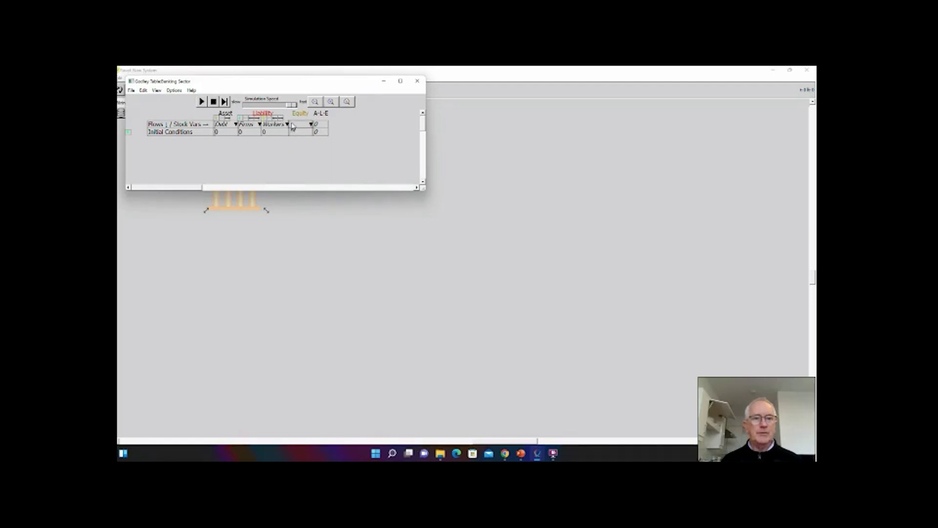
{"action": "left_click", "coordinate": [294, 125]}
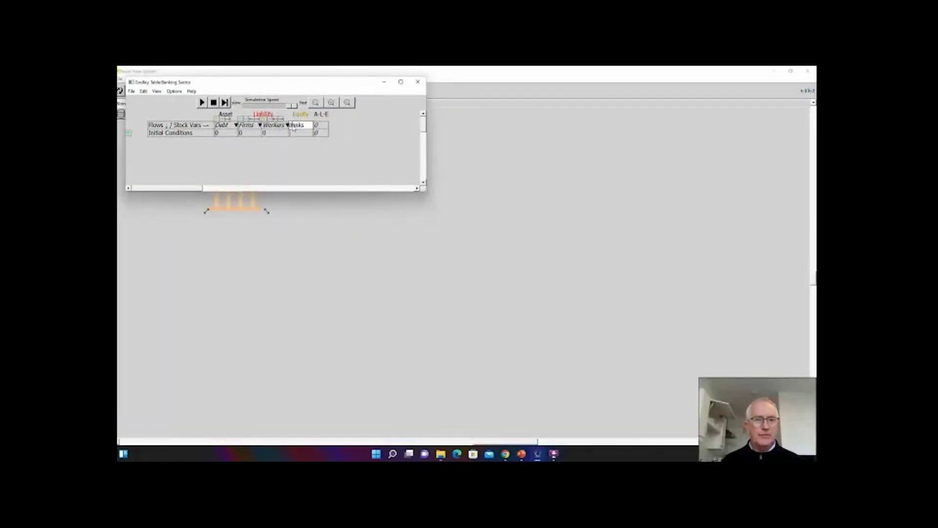
{"action": "key", "text": "Return"}
{"action": "left_click", "coordinate": [296, 135]}
Set the initial conditions to 100 for Debt, 90 for Firms, 5 for Workers and 5 for Banks.
{"action": "left_click", "coordinate": [229, 134]}
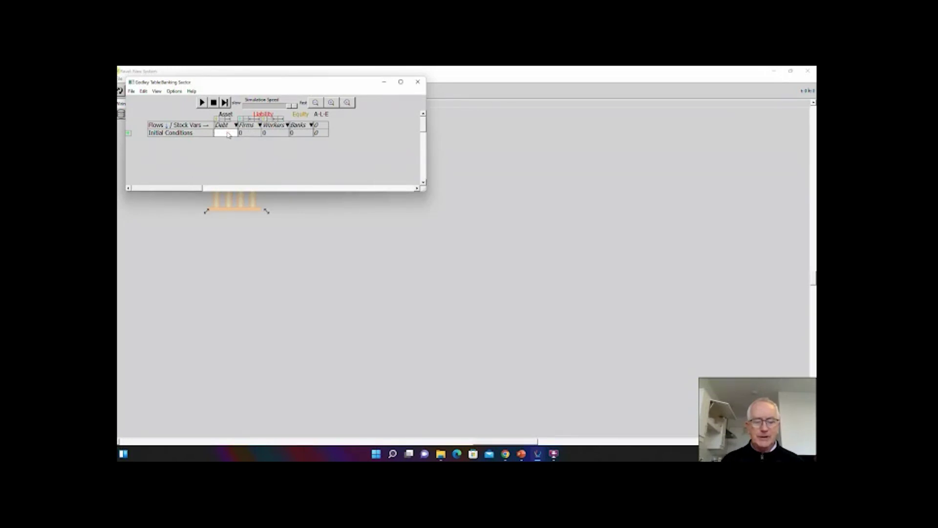
{"action": "type", "text": "100"}
{"action": "left_click", "coordinate": [248, 134]}
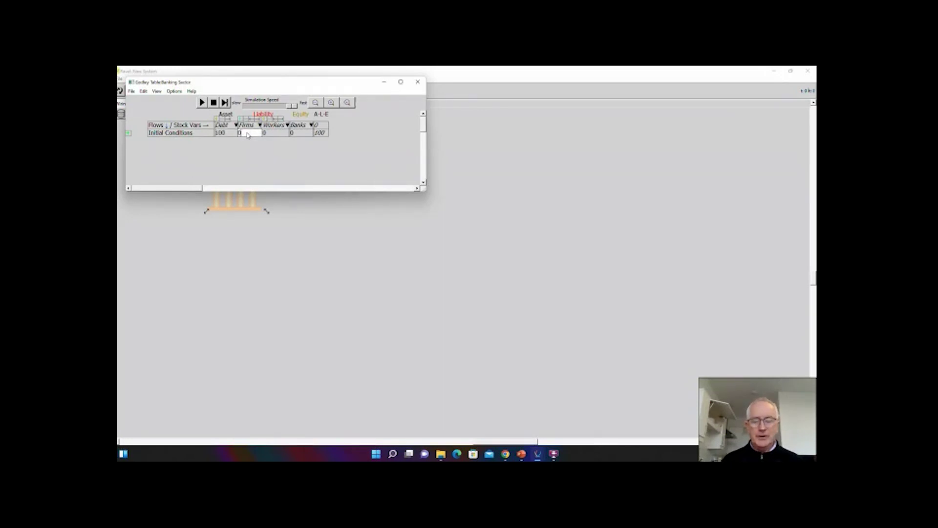
{"action": "type", "text": "90"}
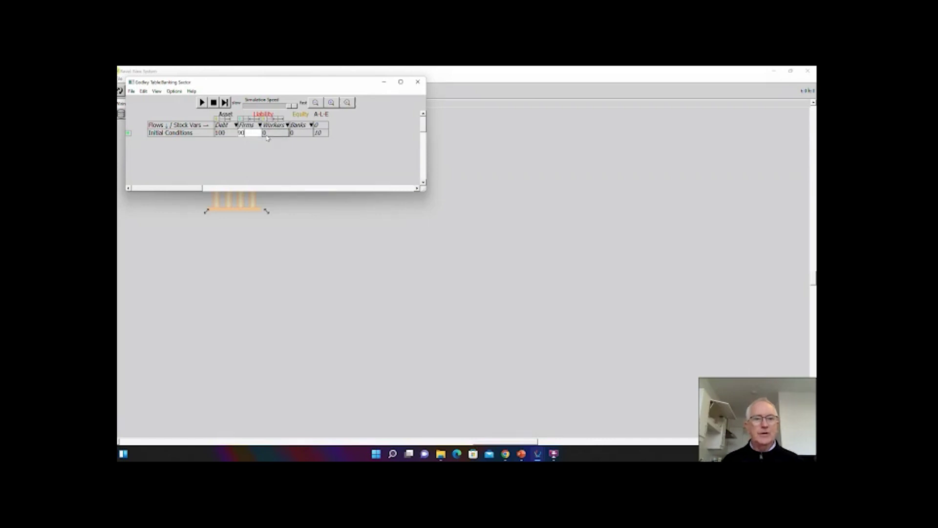
{"action": "left_click", "coordinate": [268, 133]}
{"action": "type", "text": "5"}
{"action": "left_click", "coordinate": [296, 134]}
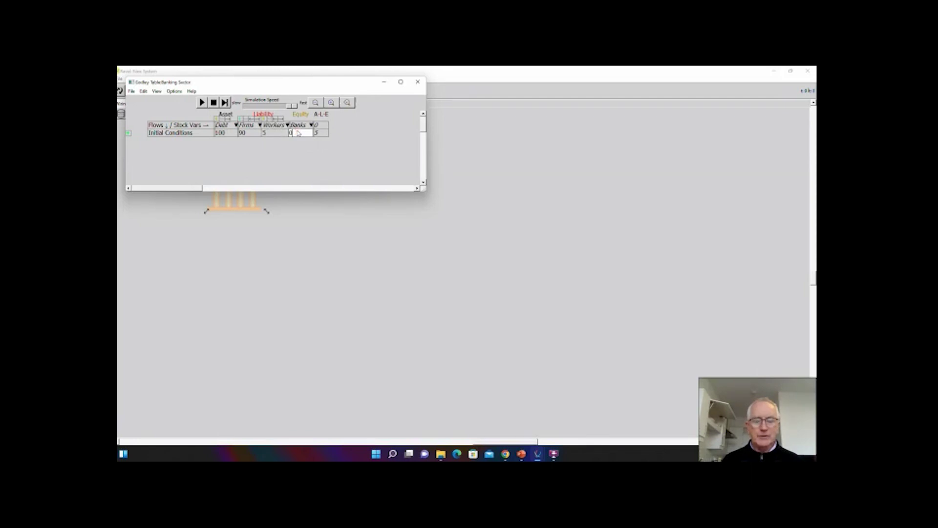
{"action": "left_click", "coordinate": [309, 156]}
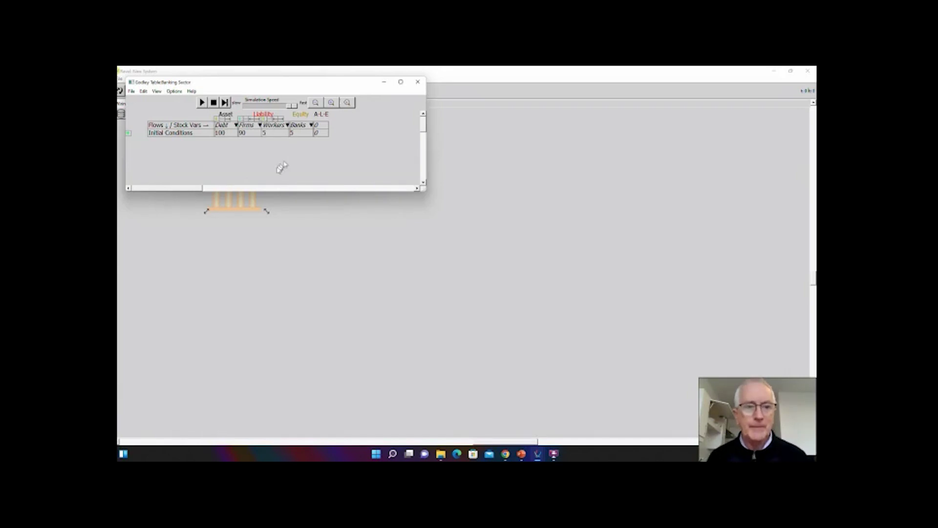
Show the Banking Sector icon in editor mode, widen it so the whole table fits, and reposition it on the canvas.
{"action": "left_click", "coordinate": [247, 204]}
{"action": "right_click", "coordinate": [247, 185]}
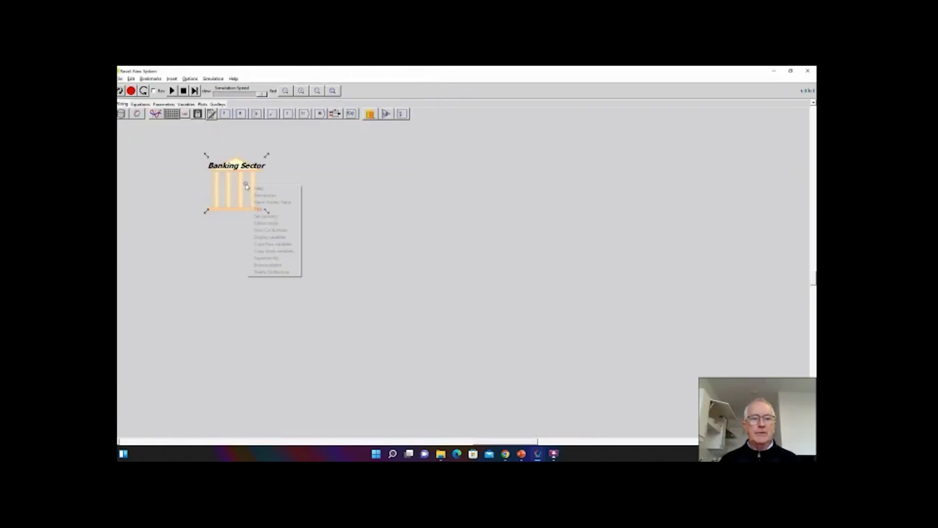
{"action": "left_click", "coordinate": [267, 222]}
{"action": "left_click_drag", "start_coordinate": [263, 214], "coordinate": [378, 199]}
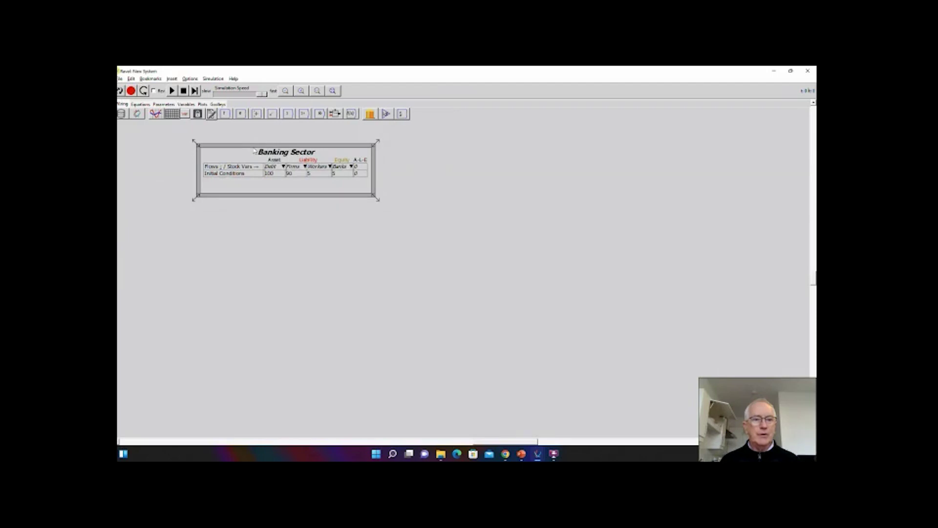
{"action": "left_click_drag", "start_coordinate": [255, 151], "coordinate": [220, 141]}
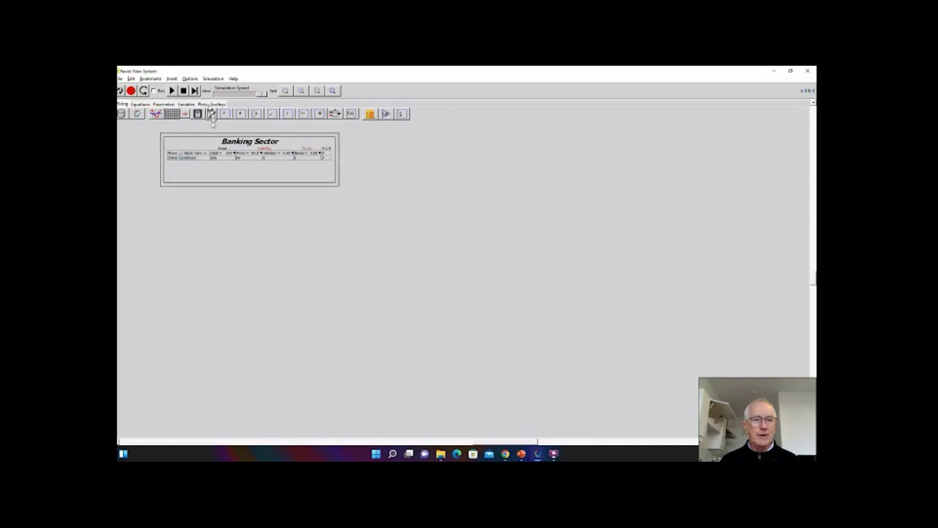
Check how the Banking Sector table appears in the Godley tables view, then return to the wiring canvas.
{"action": "left_click", "coordinate": [215, 104]}
{"action": "left_click_drag", "start_coordinate": [291, 166], "coordinate": [191, 153]}
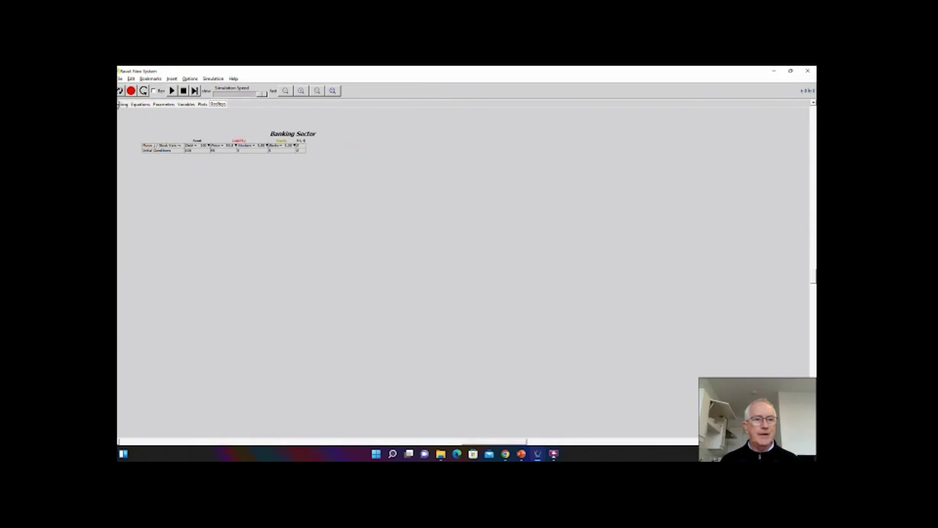
{"action": "left_click", "coordinate": [120, 104]}
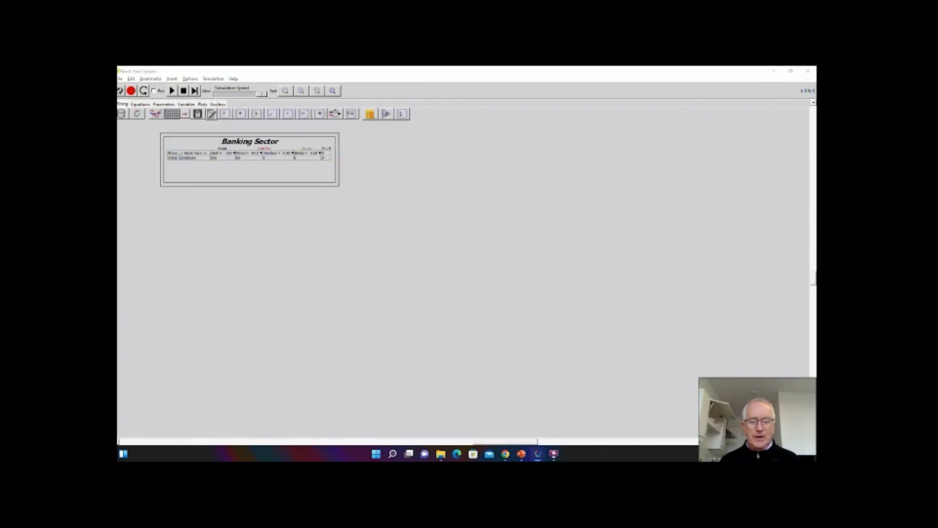
Create a flow variable named I_N on the canvas below the Banking Sector table.
{"action": "left_click", "coordinate": [157, 226]}
{"action": "left_click", "coordinate": [156, 227]}
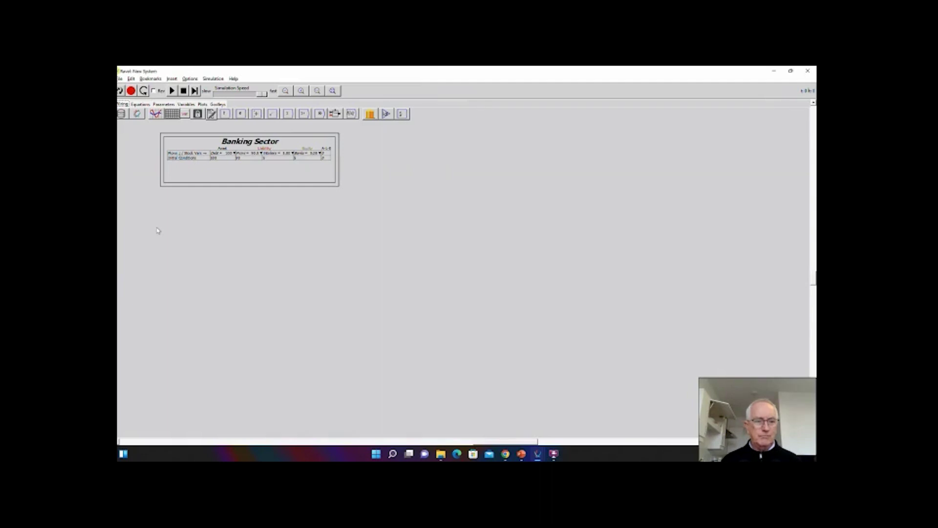
{"action": "left_click", "coordinate": [157, 227]}
{"action": "type", "text": "I"}
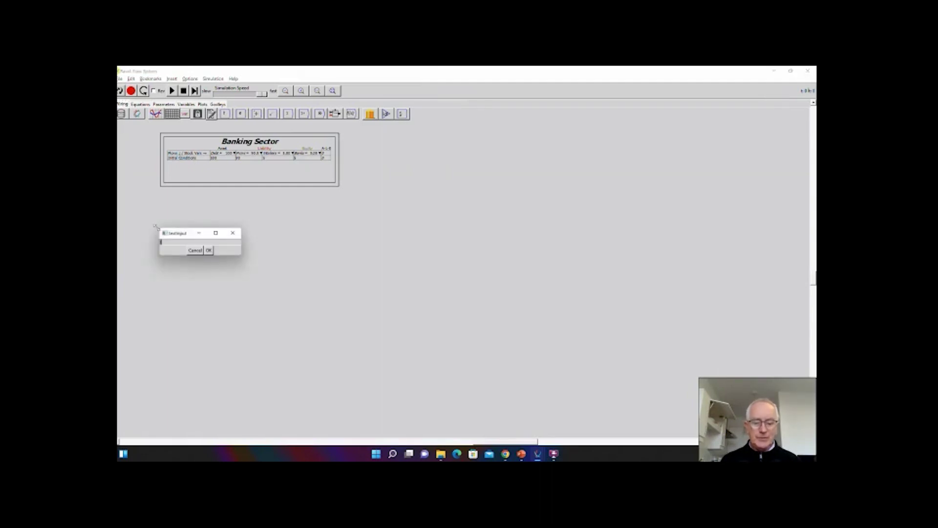
{"action": "type", "text": "Lo"}
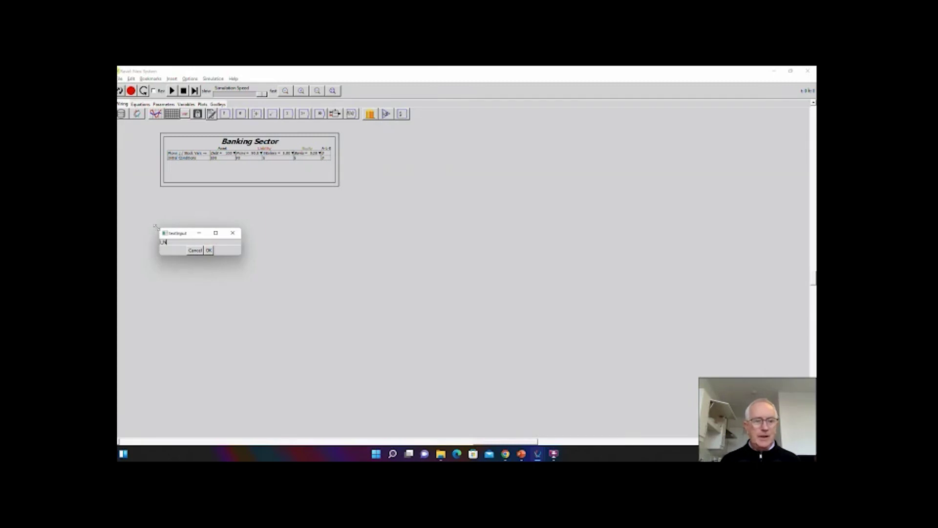
{"action": "key", "text": "Return"}
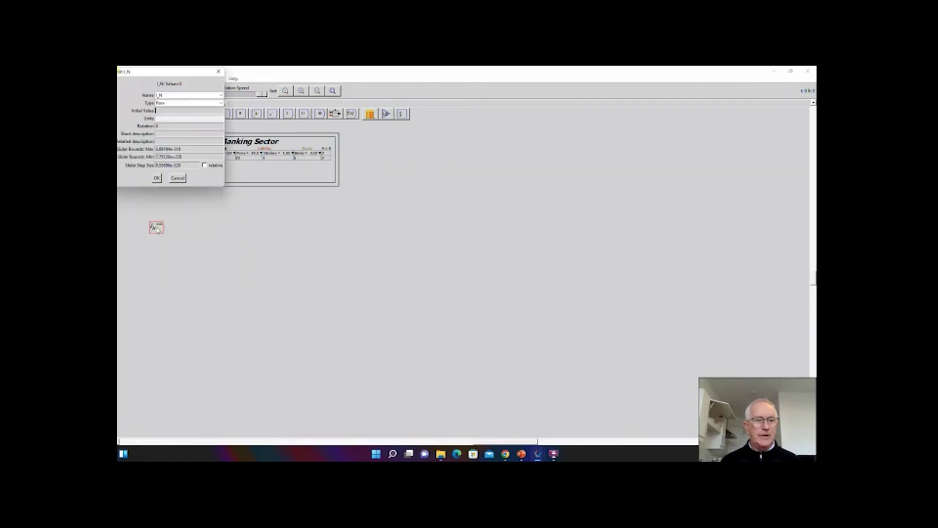
{"action": "left_click", "coordinate": [157, 178]}
{"action": "left_click", "coordinate": [157, 178]}
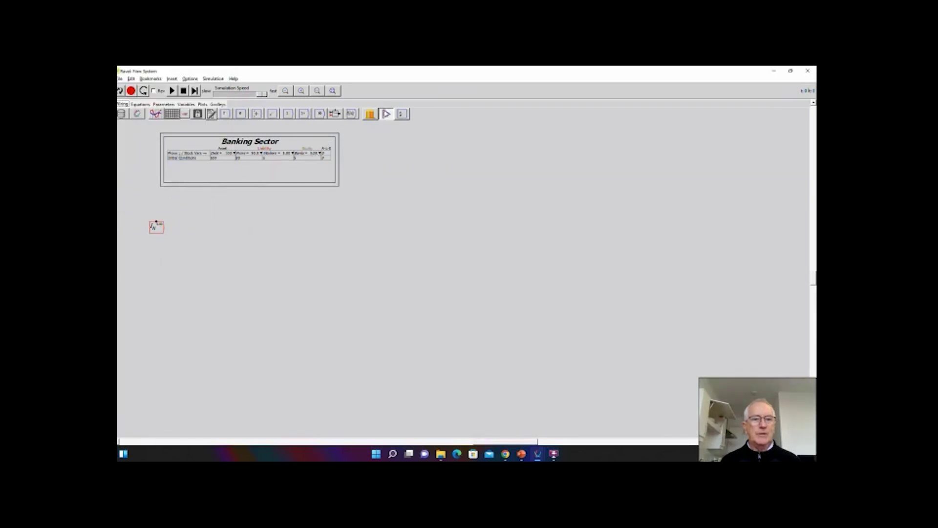
Place an integral block beside the I_N variable and name its output K.
{"action": "left_click", "coordinate": [386, 114]}
{"action": "left_click", "coordinate": [194, 229]}
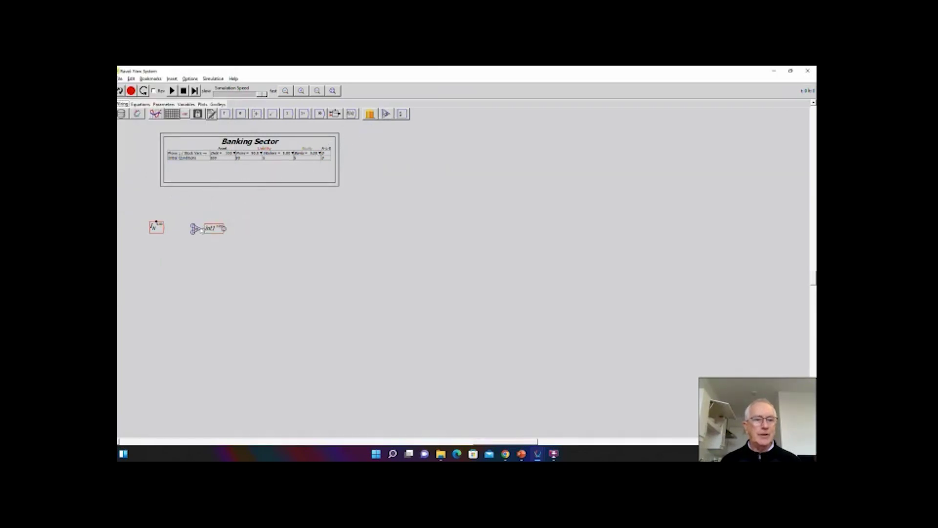
{"action": "right_click", "coordinate": [202, 229]}
{"action": "left_click", "coordinate": [223, 257]}
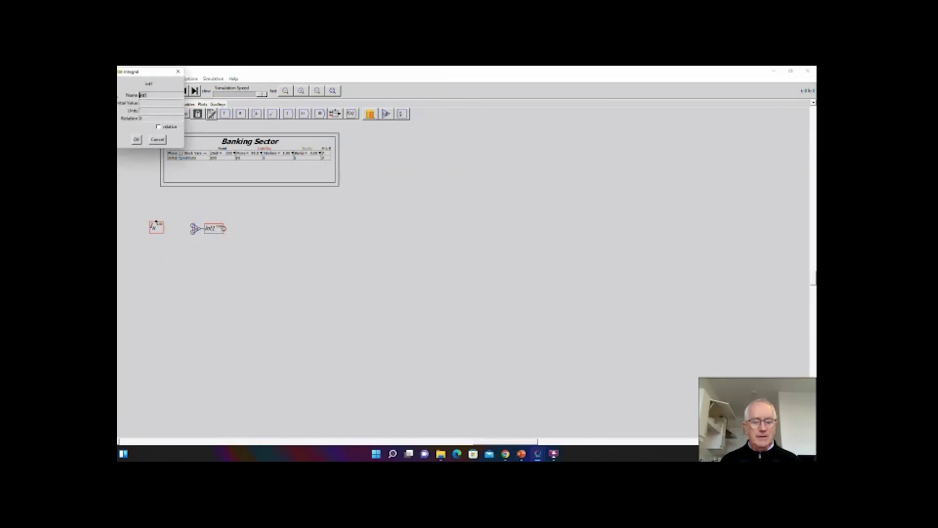
{"action": "type", "text": "K"}
{"action": "key", "text": "Return"}
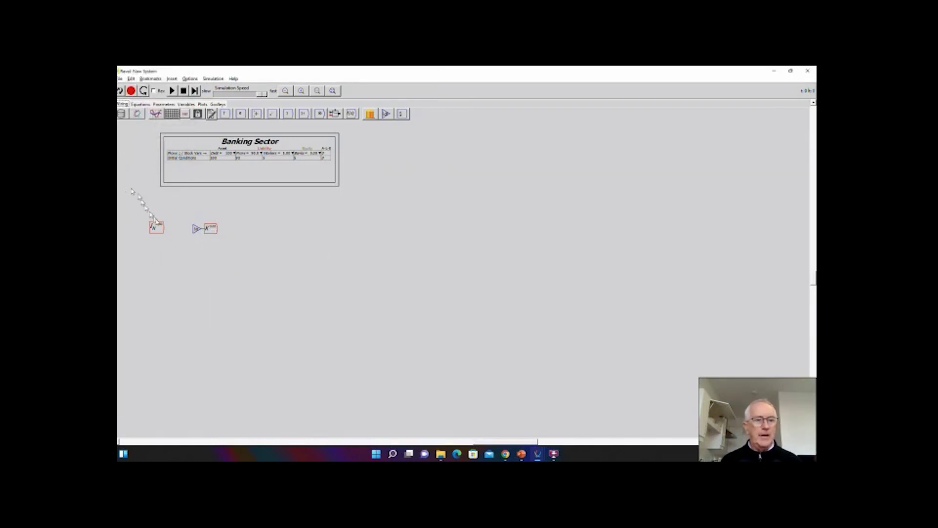
Wire I_N into the integral block for K and shift the Banking Sector table slightly up the canvas.
{"action": "mouse_move", "coordinate": [165, 232]}
{"action": "mouse_move", "coordinate": [166, 231]}
{"action": "left_mouse_down"}
{"action": "mouse_move", "coordinate": [194, 228]}
{"action": "mouse_move", "coordinate": [172, 225]}
{"action": "left_mouse_up"}
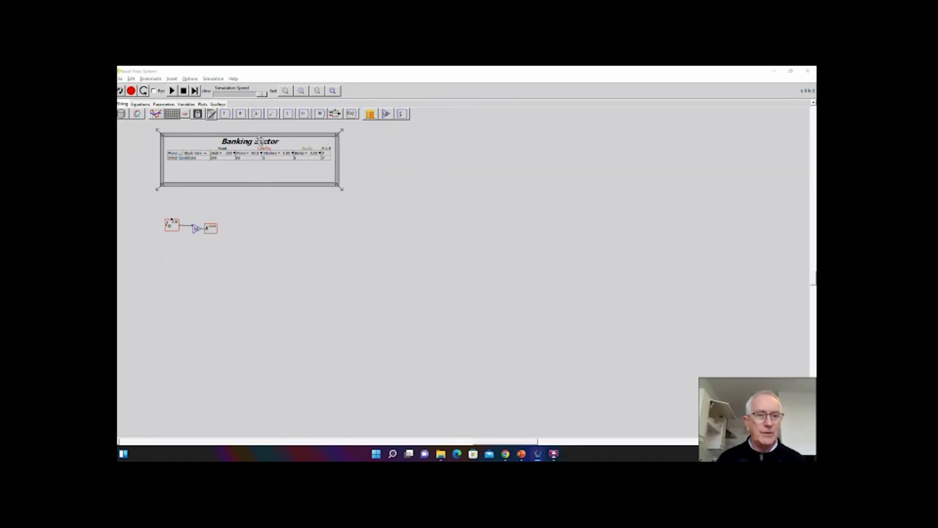
{"action": "mouse_move", "coordinate": [258, 135]}
{"action": "left_mouse_down"}
{"action": "mouse_move", "coordinate": [375, 174]}
{"action": "mouse_move", "coordinate": [247, 127]}
{"action": "left_mouse_up"}
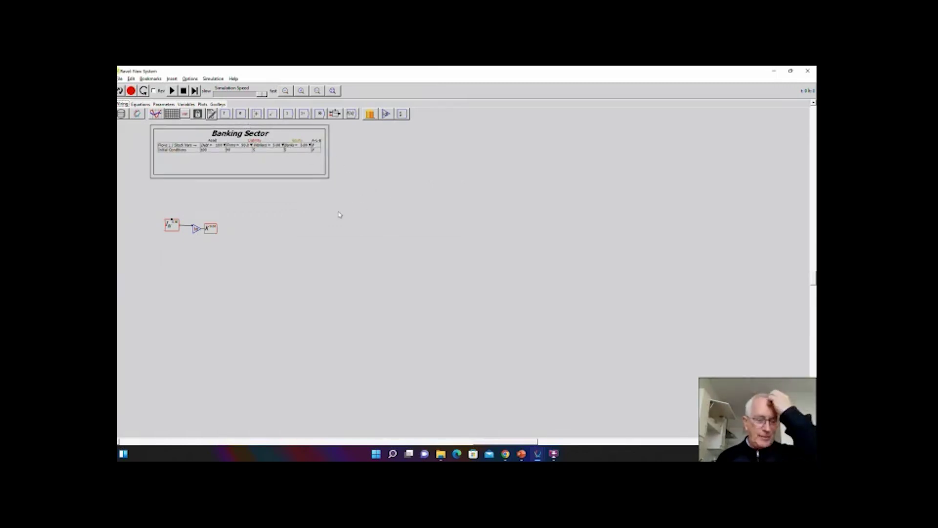
Create a variable K_0 below the integral block with initial value 200 and type parameter.
{"action": "type", "text": "K_B"}
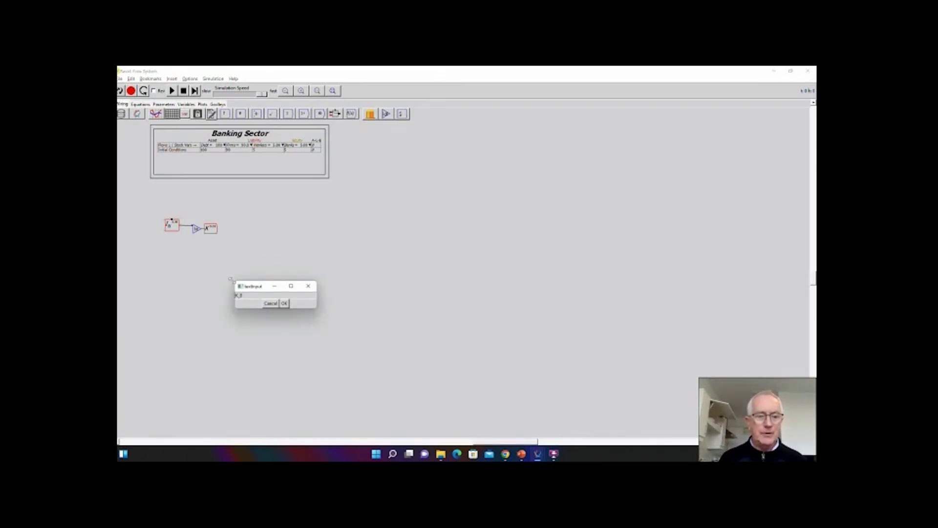
{"action": "type", "text": "_0"}
{"action": "key", "text": "Return"}
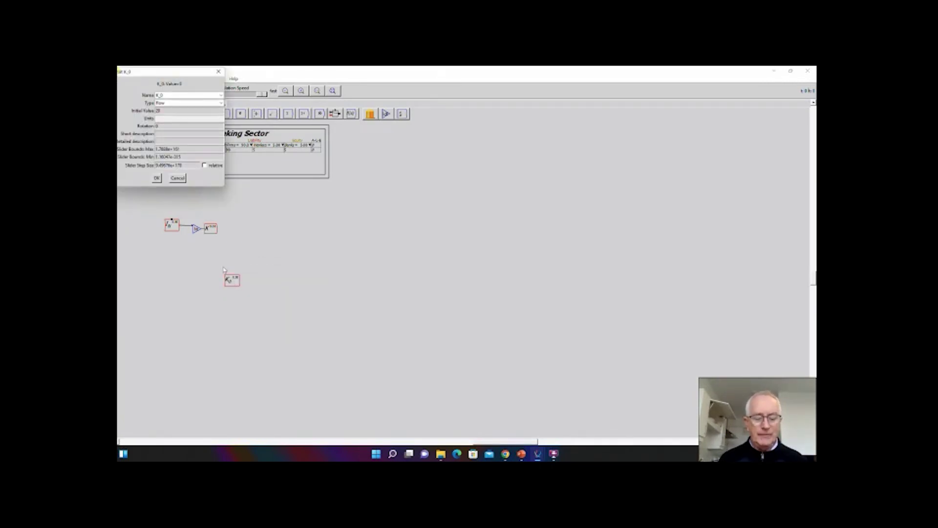
{"action": "left_click", "coordinate": [220, 103]}
{"action": "left_click", "coordinate": [186, 115]}
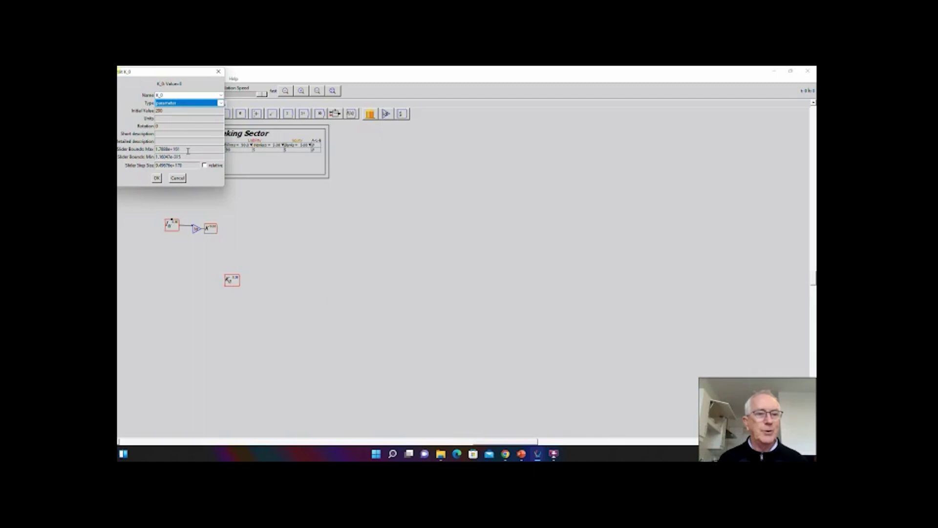
Set K_0's slider bounds to a maximum of 1000 and a minimum of 100, with a step size of 10.
{"action": "left_click_drag", "start_coordinate": [187, 151], "coordinate": [145, 158]}
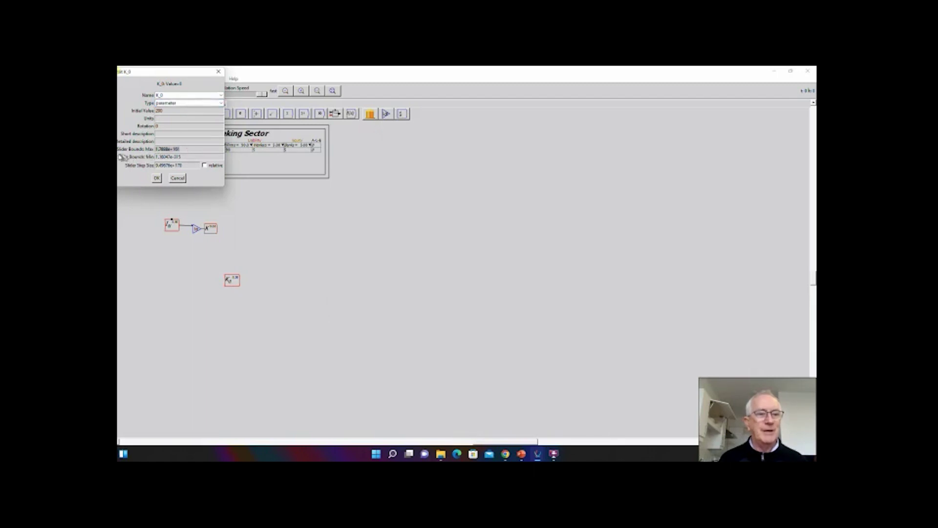
{"action": "key", "text": "BackSpace"}
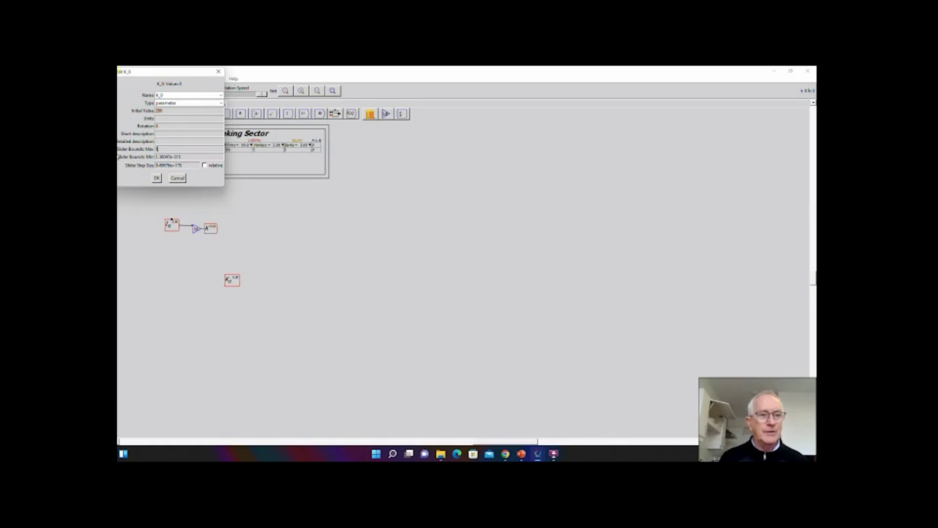
{"action": "key", "text": "Tab"}
{"action": "key", "text": "shift+Tab"}
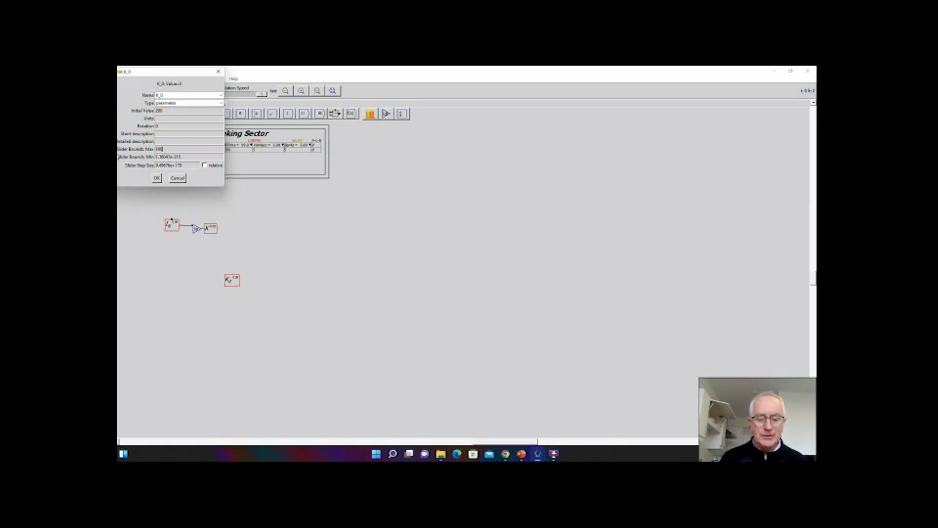
{"action": "type", "text": "0"}
{"action": "key", "text": "Tab"}
{"action": "type", "text": "100"}
{"action": "key", "text": "Tab"}
{"action": "type", "text": "10"}
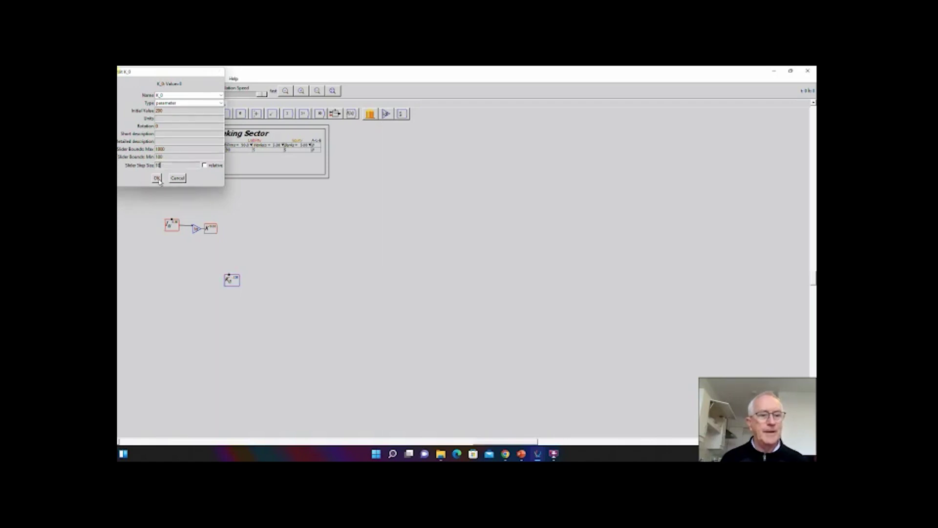
{"action": "left_click", "coordinate": [156, 178]}
Wire K_0 into the integral block's initial-value input and tidy the positions of K_0 and I_N.
{"action": "left_click_drag", "start_coordinate": [240, 282], "coordinate": [195, 231]}
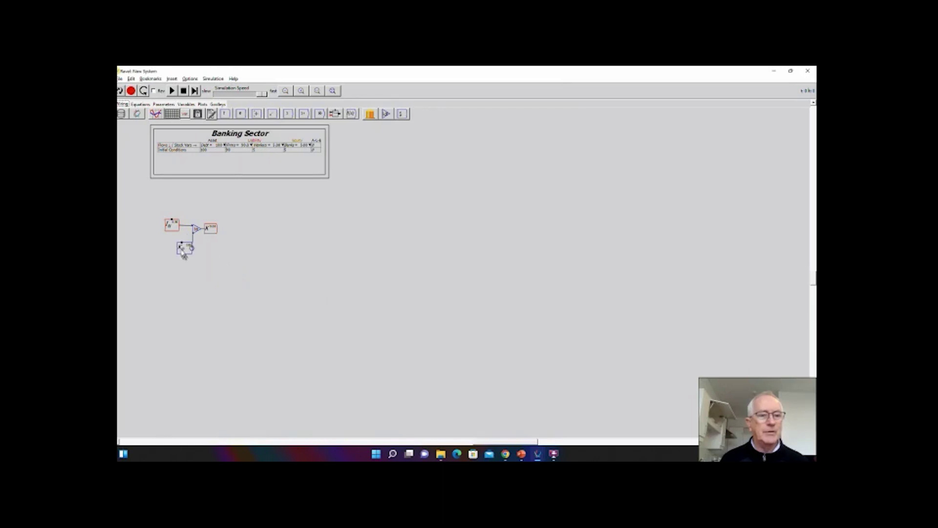
{"action": "scroll", "coordinate": [181, 251], "scroll_direction": "up", "scroll_amount": 5}
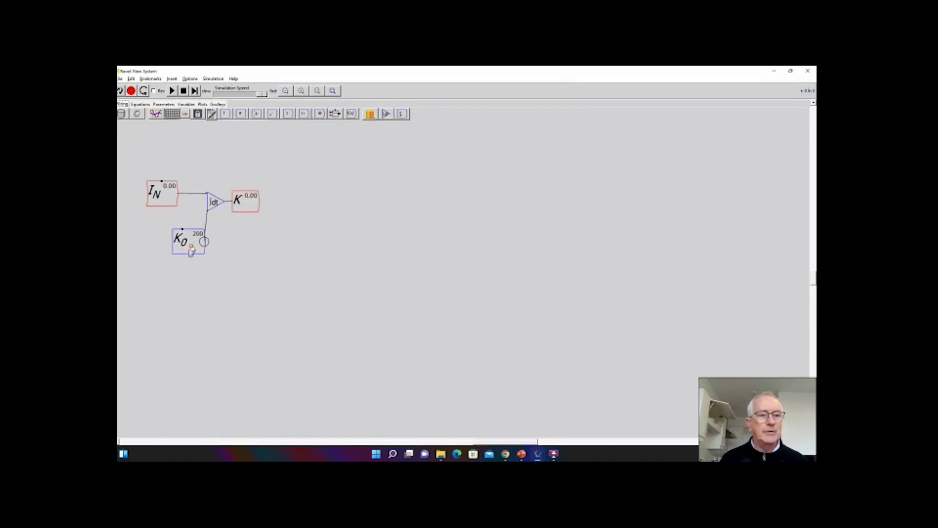
{"action": "left_click_drag", "start_coordinate": [191, 250], "coordinate": [194, 244]}
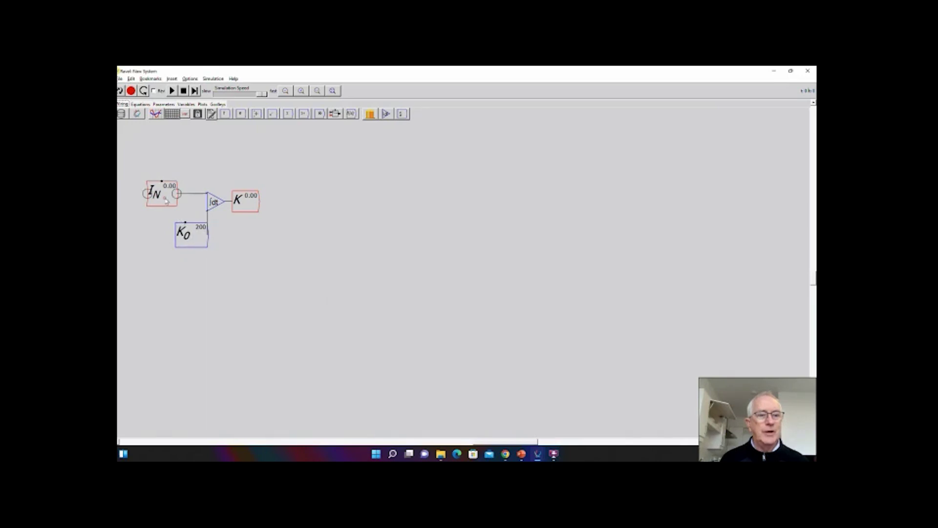
{"action": "left_click_drag", "start_coordinate": [166, 200], "coordinate": [170, 201]}
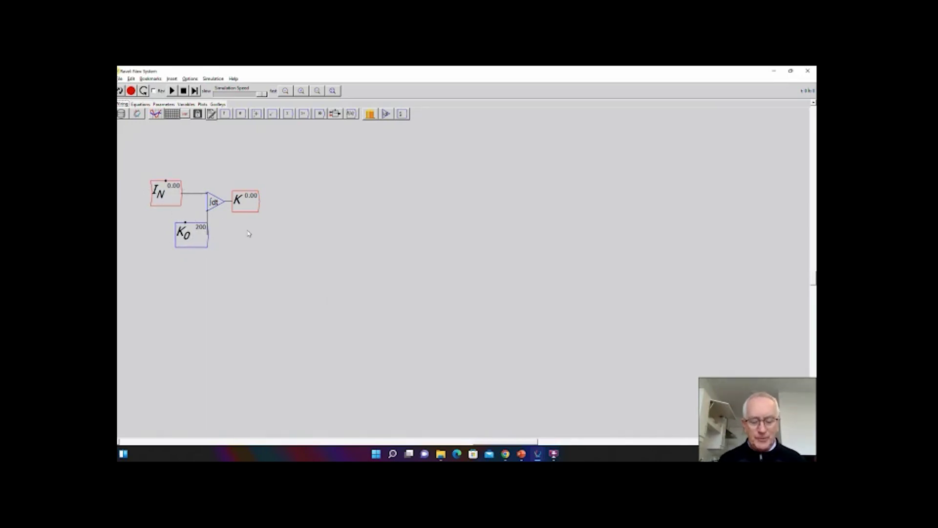
Create a variable e_K below K with initial value 0.33 and type parameter.
{"action": "type", "text": "v_K"}
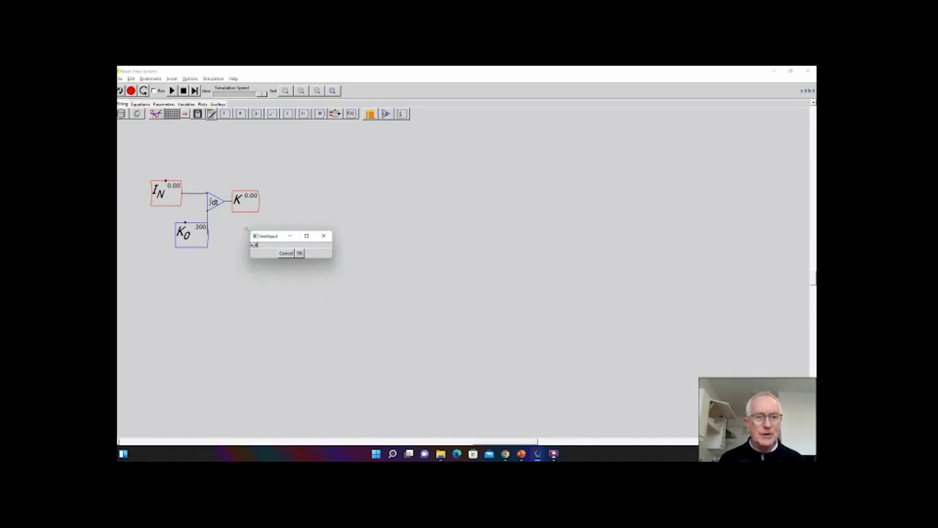
{"action": "key", "text": "Return"}
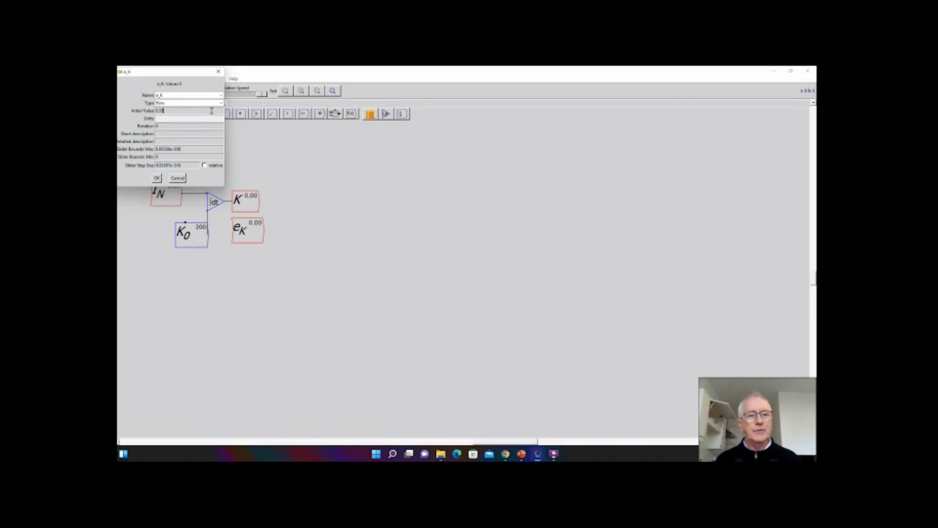
{"action": "left_click", "coordinate": [220, 104]}
{"action": "left_click", "coordinate": [177, 115]}
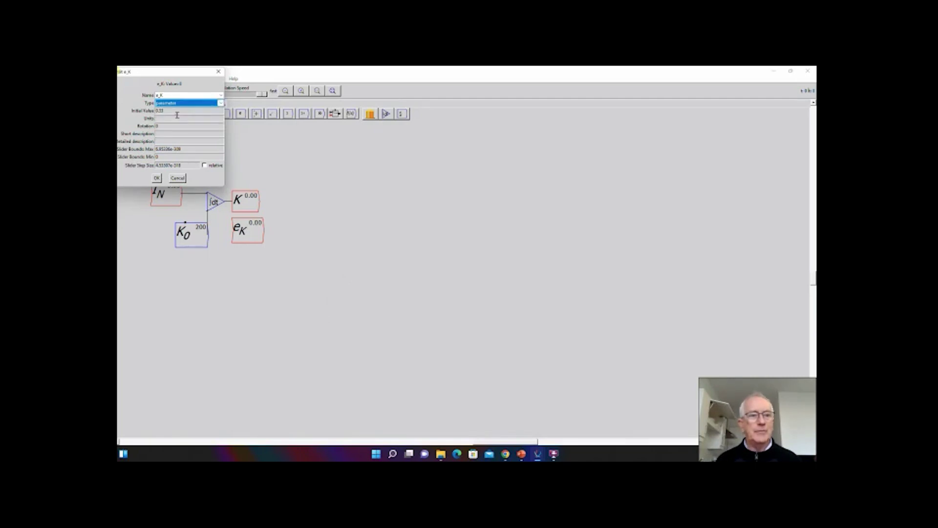
Set e_K's slider bounds to a maximum of 0.45 and a minimum of 0.1, with a step size of 0.01.
{"action": "left_click_drag", "start_coordinate": [191, 150], "coordinate": [125, 152]}
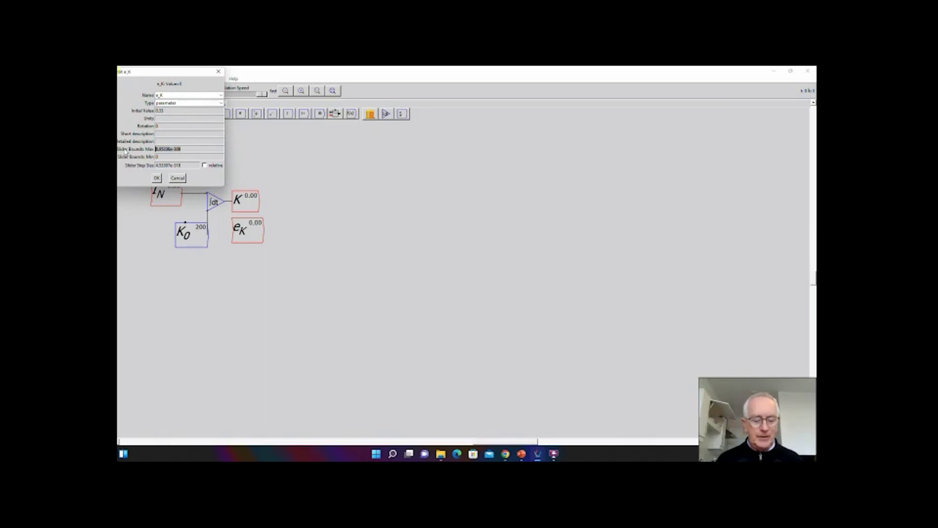
{"action": "type", "text": "45"}
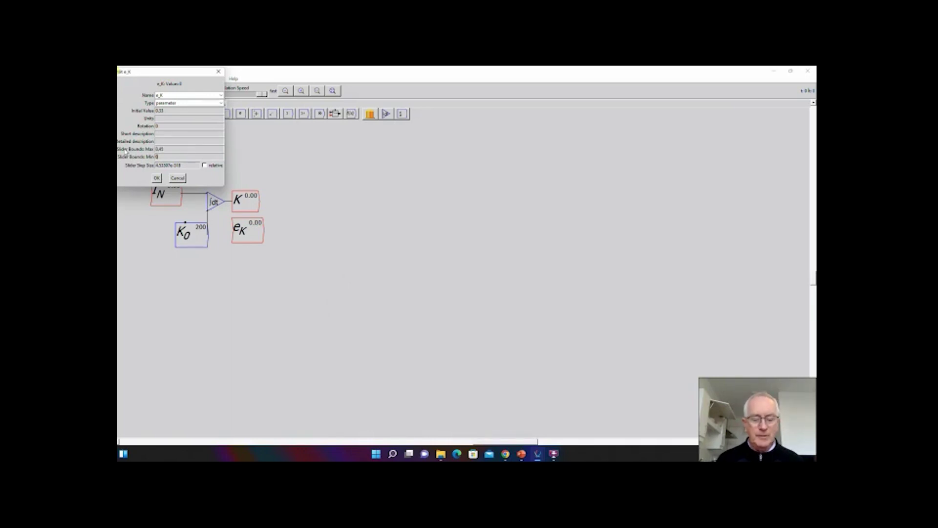
{"action": "type", "text": "0.01"}
{"action": "key", "text": "Tab"}
{"action": "key", "text": "BackSpace"}
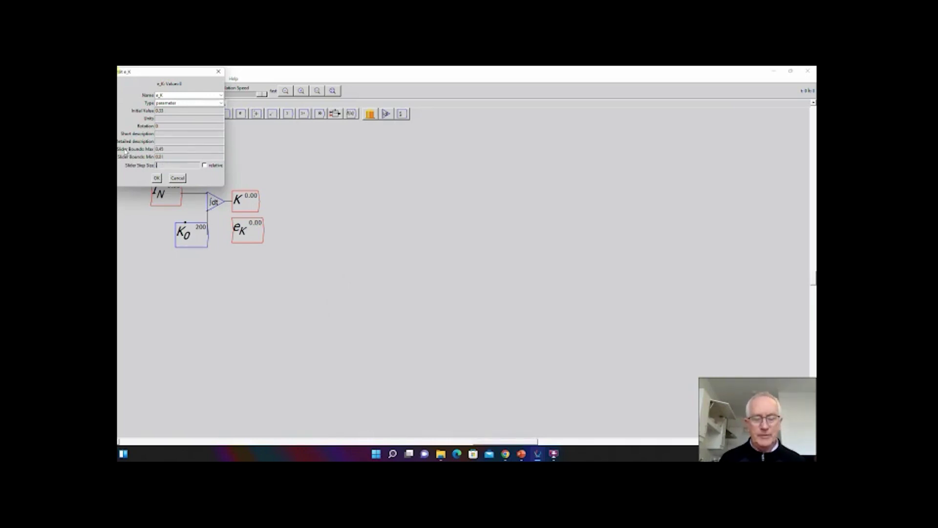
{"action": "left_click", "coordinate": [172, 158]}
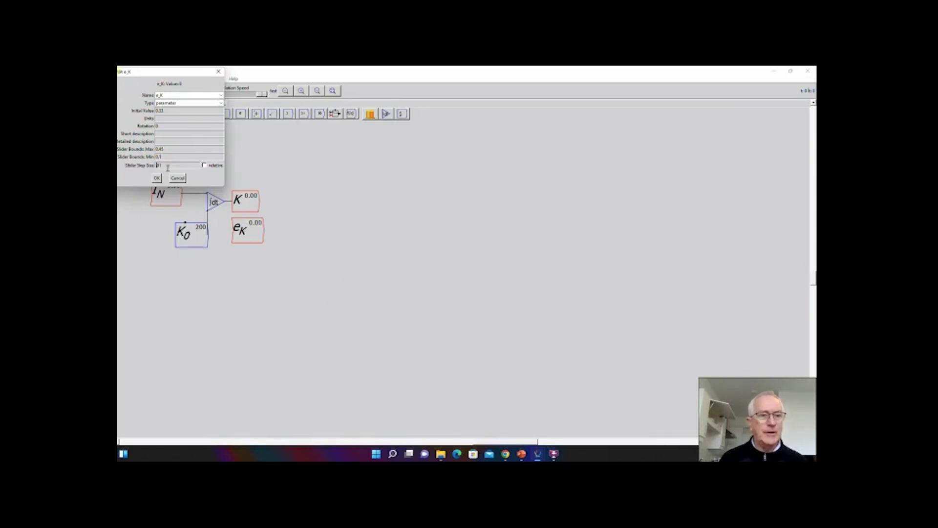
{"action": "left_click", "coordinate": [157, 178]}
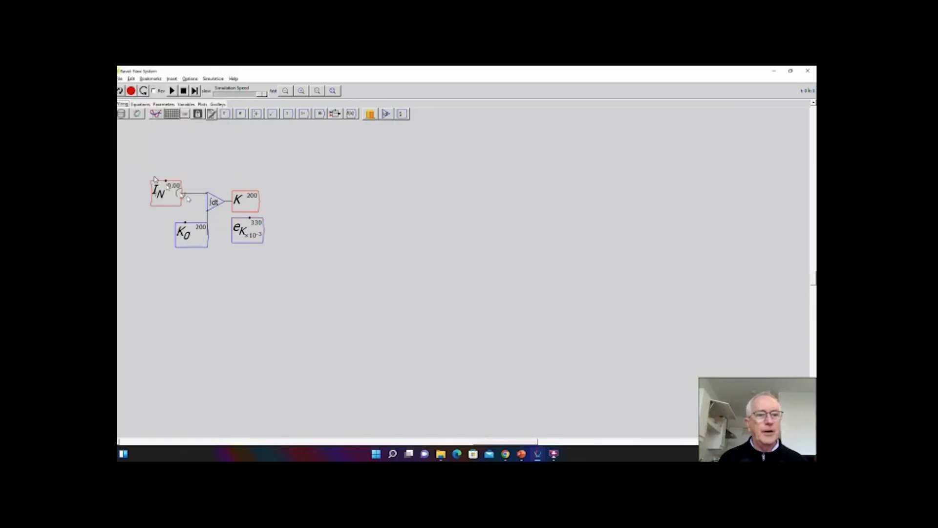
Move e_K directly under K, add a multiply block beside them, and wire K and e_K into it.
{"action": "left_click_drag", "start_coordinate": [243, 234], "coordinate": [240, 229]}
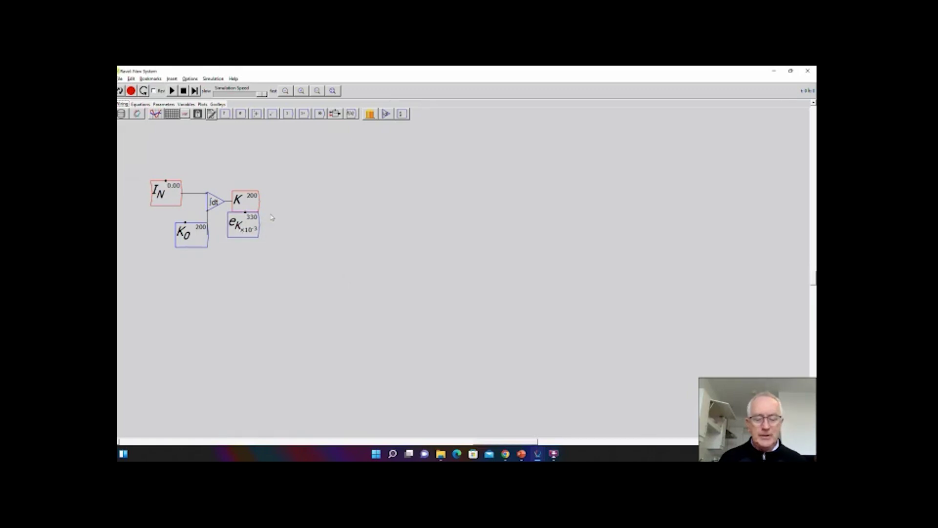
{"action": "key", "text": "asterisk"}
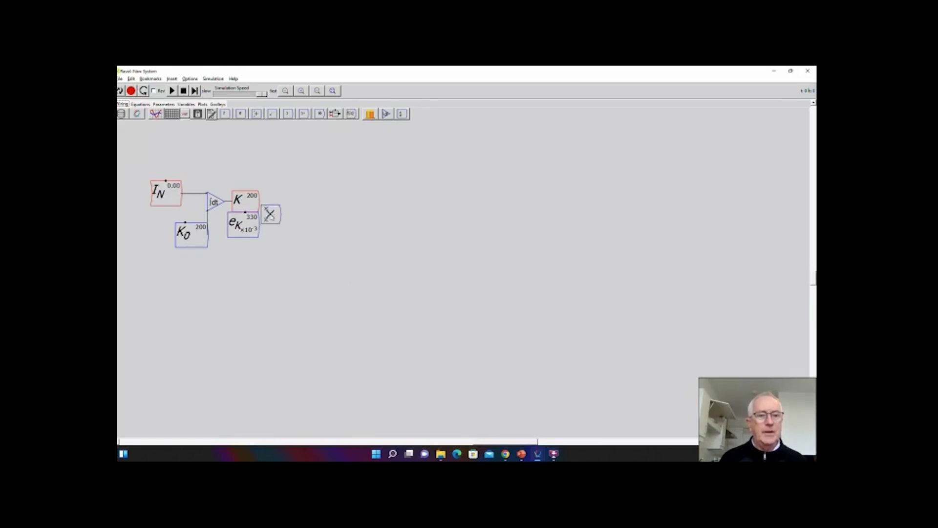
{"action": "left_click", "coordinate": [293, 209]}
{"action": "left_click_drag", "start_coordinate": [260, 200], "coordinate": [278, 209]}
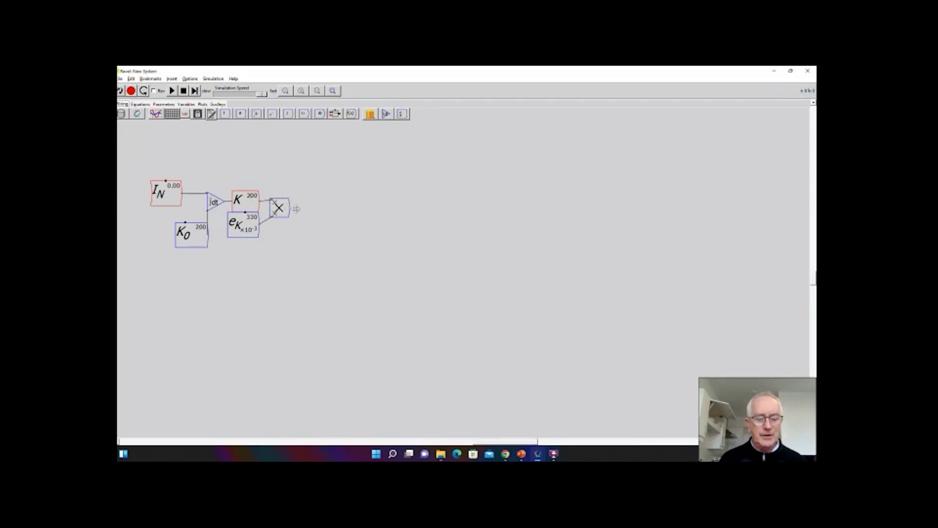
Create a flow variable Y beside the multiply block and wire the product of K and e_K into it.
{"action": "type", "text": "Y"}
{"action": "key", "text": "Return"}
{"action": "key", "text": "Return"}
{"action": "left_click", "coordinate": [321, 209]}
{"action": "left_click_drag", "start_coordinate": [290, 208], "coordinate": [309, 211]}
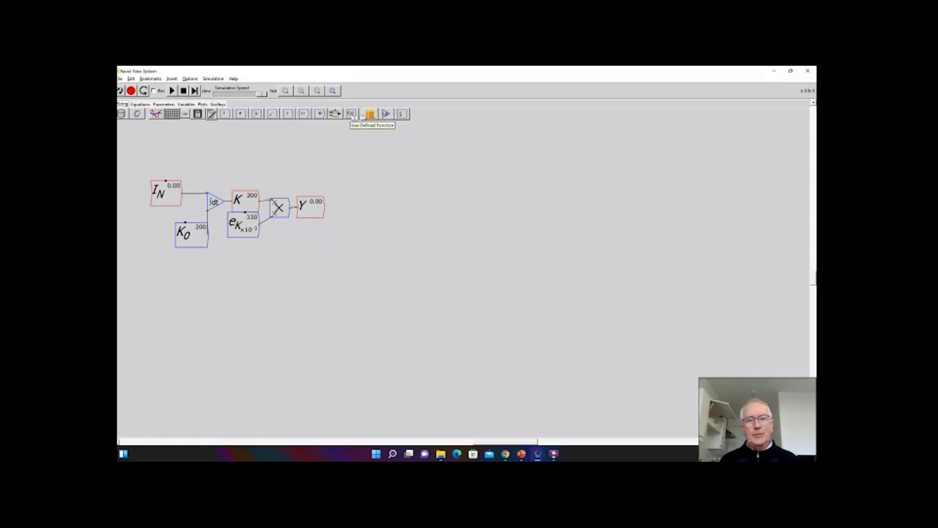
Place a new integral block in the empty area below the capital equations and name its output a.
{"action": "left_click", "coordinate": [386, 113]}
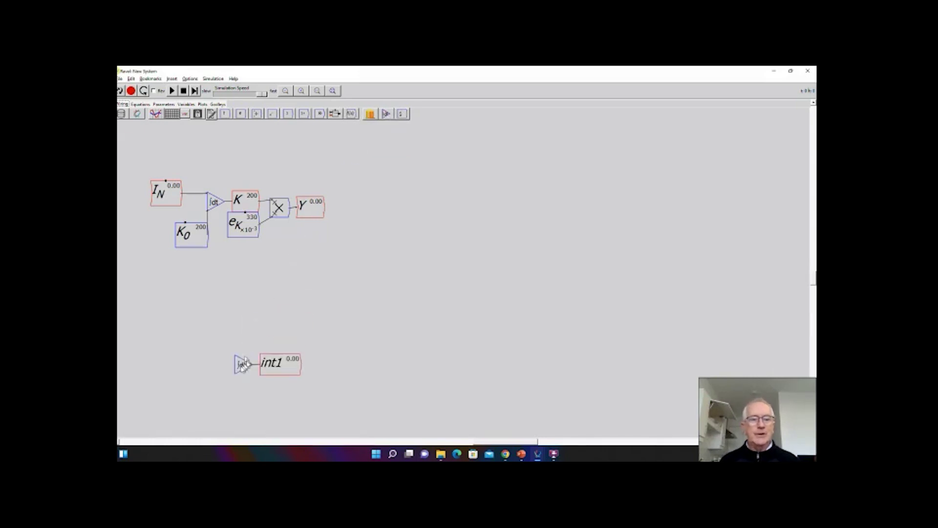
{"action": "left_click", "coordinate": [267, 368]}
{"action": "right_click", "coordinate": [269, 369]}
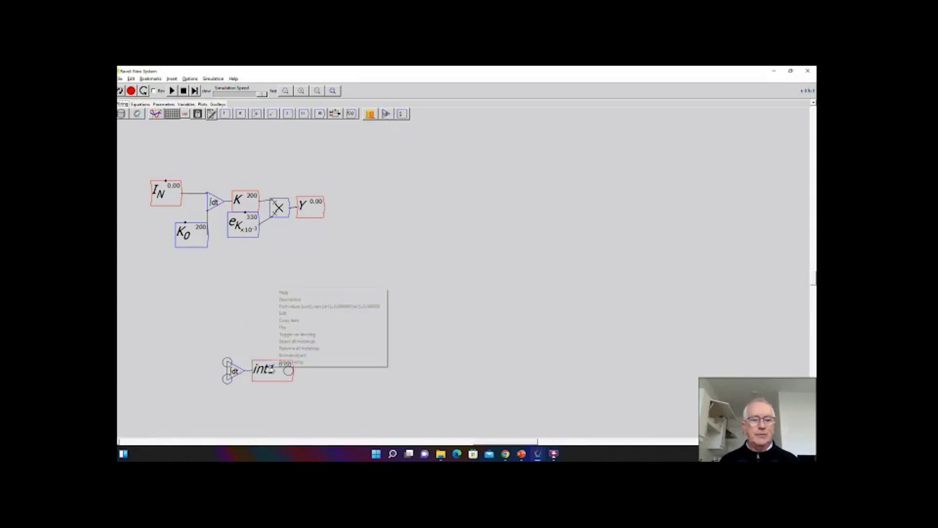
{"action": "left_click", "coordinate": [291, 313]}
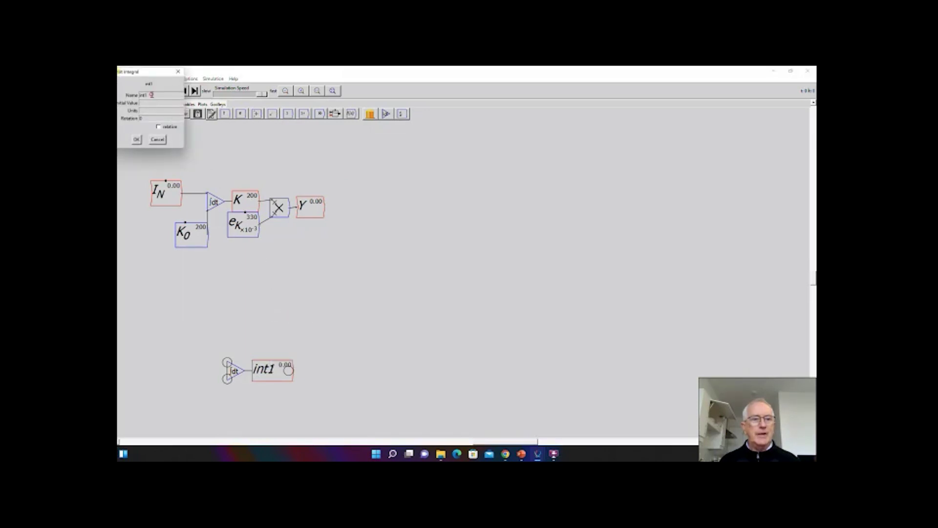
{"action": "type", "text": "a"}
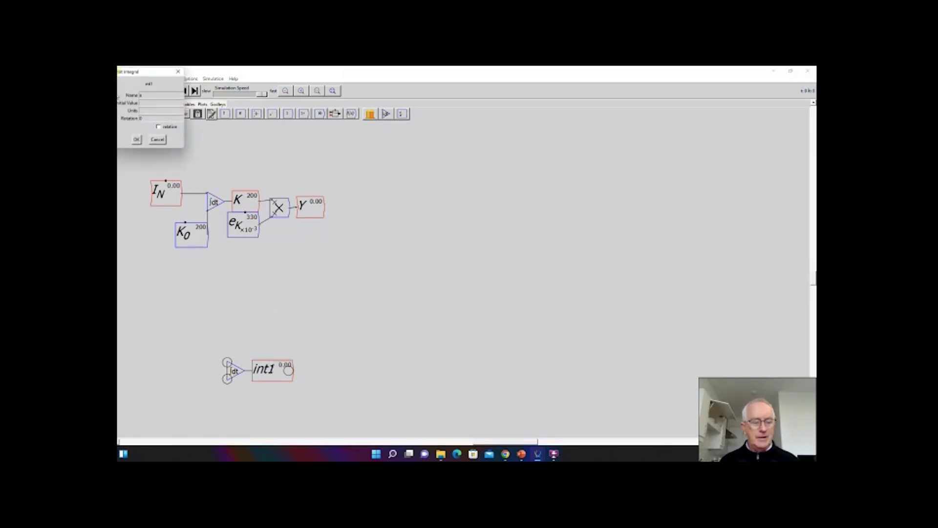
{"action": "left_click", "coordinate": [138, 140]}
Make a copy of the variable a and place it to the left of its integral block.
{"action": "right_click", "coordinate": [269, 367]}
{"action": "left_click", "coordinate": [280, 328]}
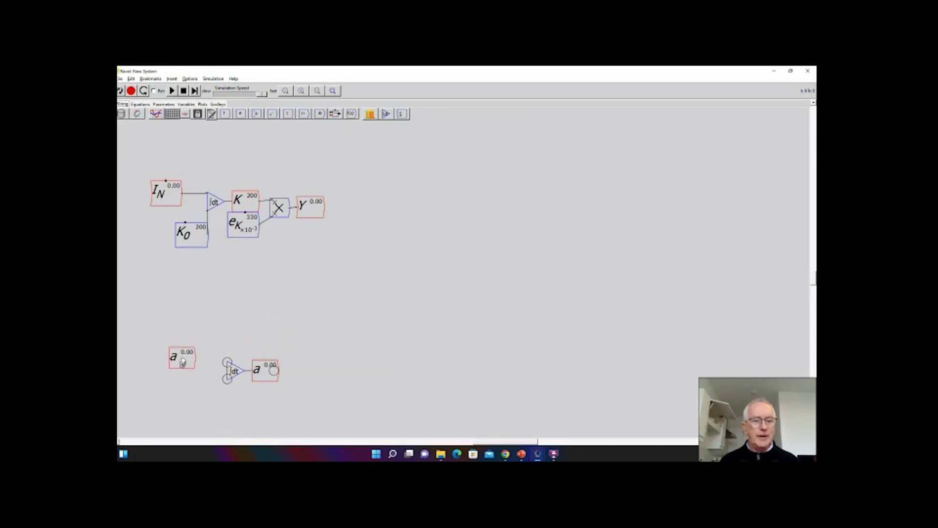
{"action": "left_click", "coordinate": [189, 353]}
{"action": "left_click_drag", "start_coordinate": [191, 351], "coordinate": [177, 356]}
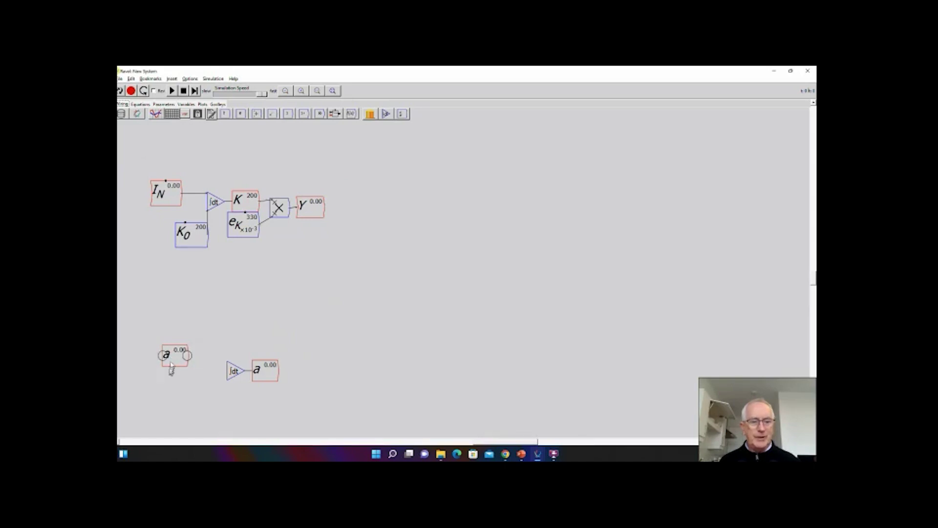
Give the copied variable a the short description "Output to Labour Ratio".
{"action": "right_click", "coordinate": [173, 361]}
{"action": "left_click", "coordinate": [182, 318]}
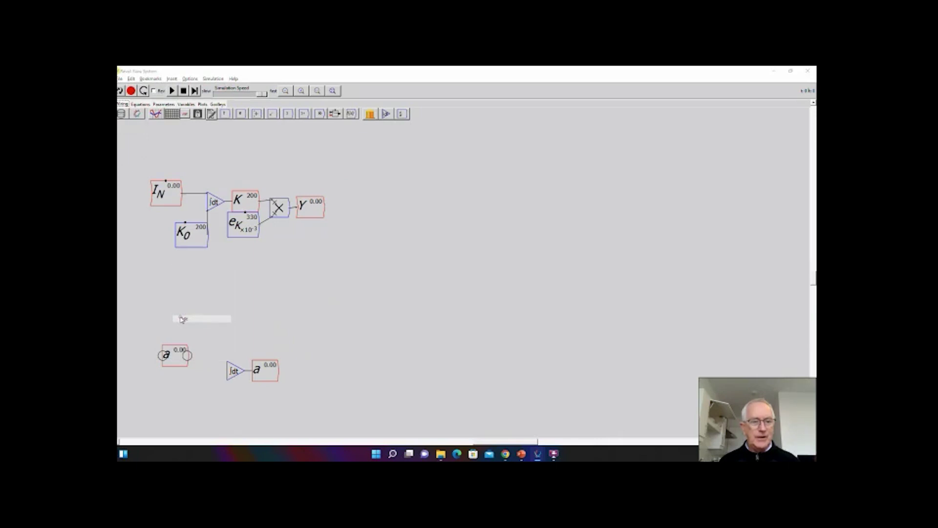
{"action": "left_click", "coordinate": [158, 133]}
{"action": "type", "text": "Output to Labour Ratio"}
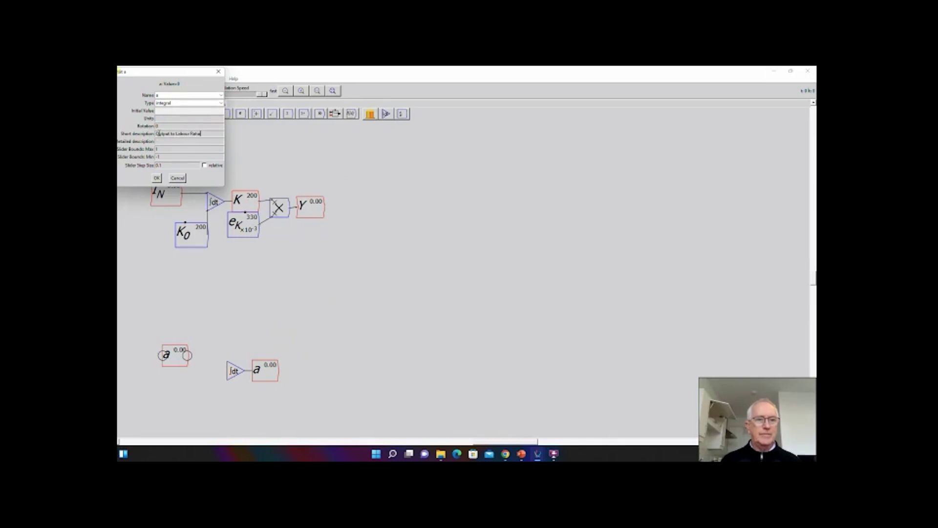
{"action": "left_click", "coordinate": [156, 178]}
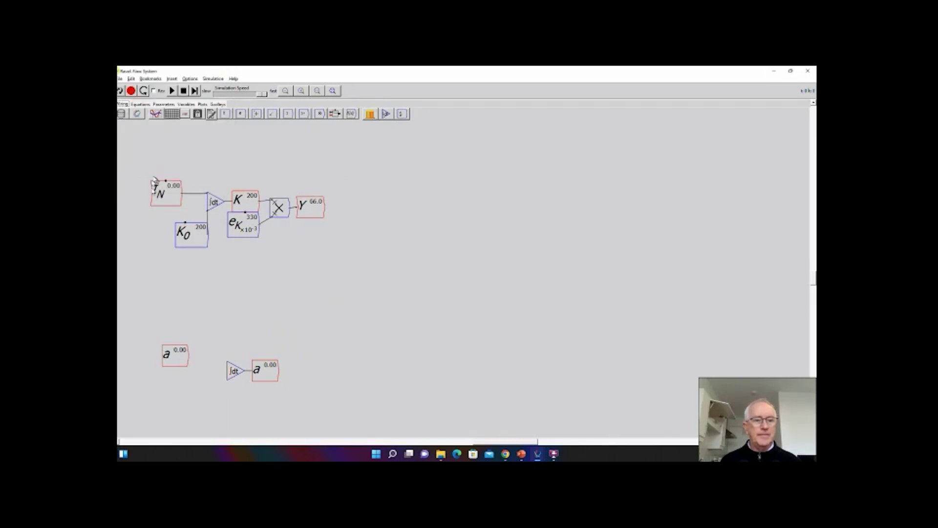
Create a parameter \alpha below the copied variable a with an initial value of 0.015.
{"action": "type", "text": "\\a"}
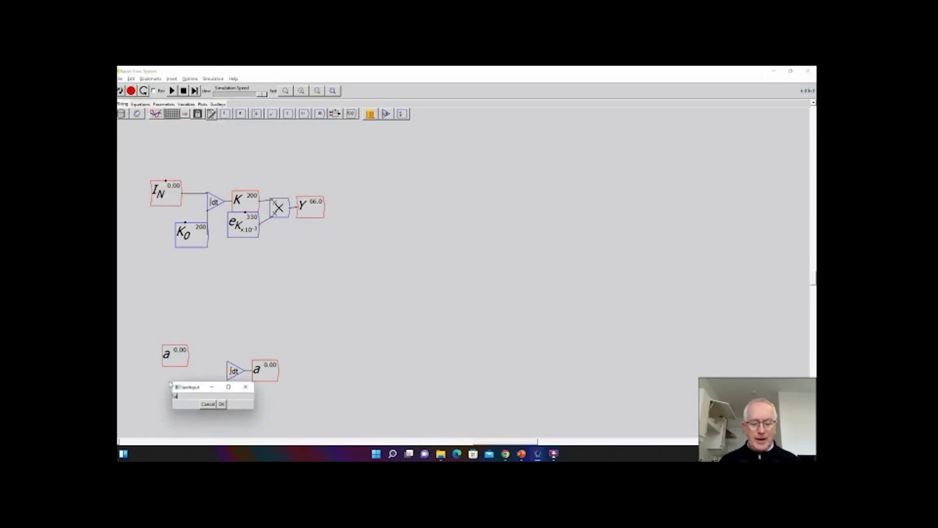
{"action": "type", "text": "lpha"}
{"action": "key", "text": "Return"}
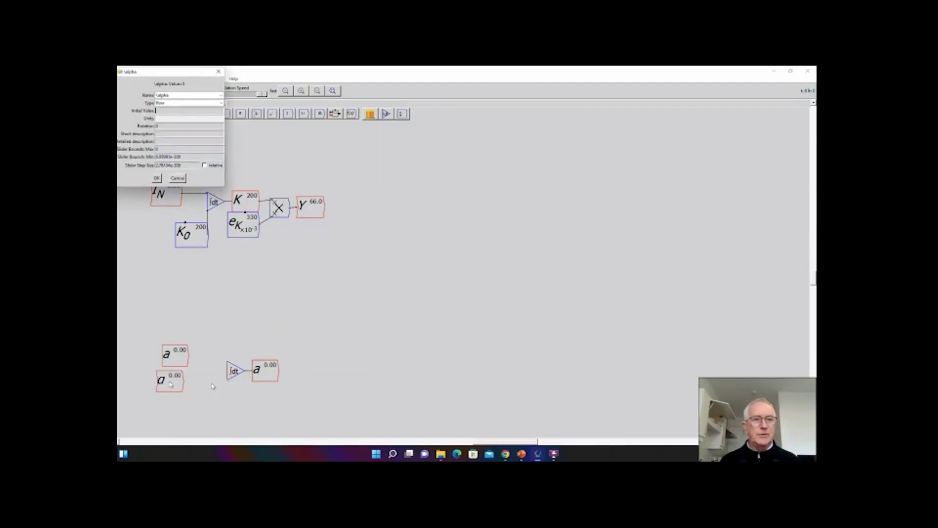
{"action": "left_click", "coordinate": [221, 103]}
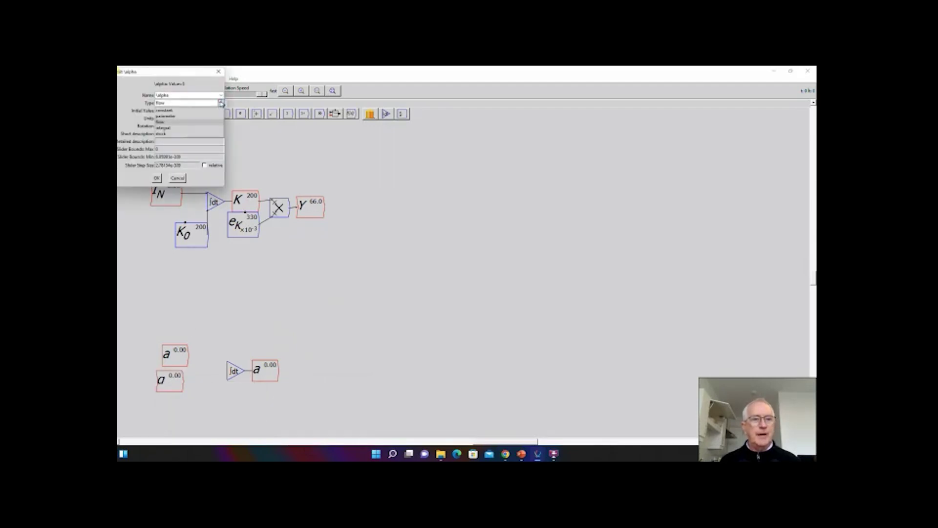
{"action": "left_click", "coordinate": [185, 116]}
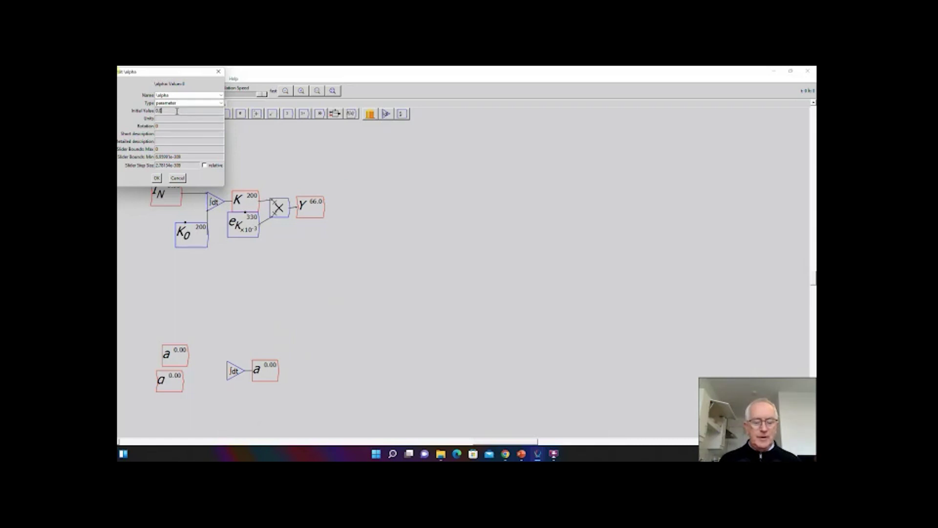
{"action": "type", "text": "15"}
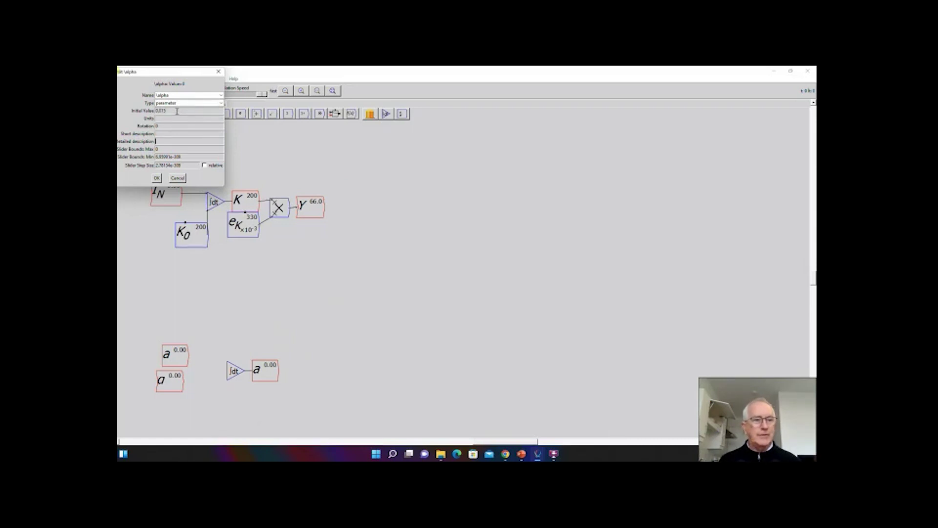
Set the slider bounds of \alpha to maximum 0.04 and minimum 0 with step size 0.001, and place it directly beneath a.
{"action": "key", "text": "Tab"}
{"action": "type", "text": "0.04"}
{"action": "key", "text": "Tab"}
{"action": "type", "text": "0"}
{"action": "key", "text": "Tab"}
{"action": "type", "text": "0.0"}
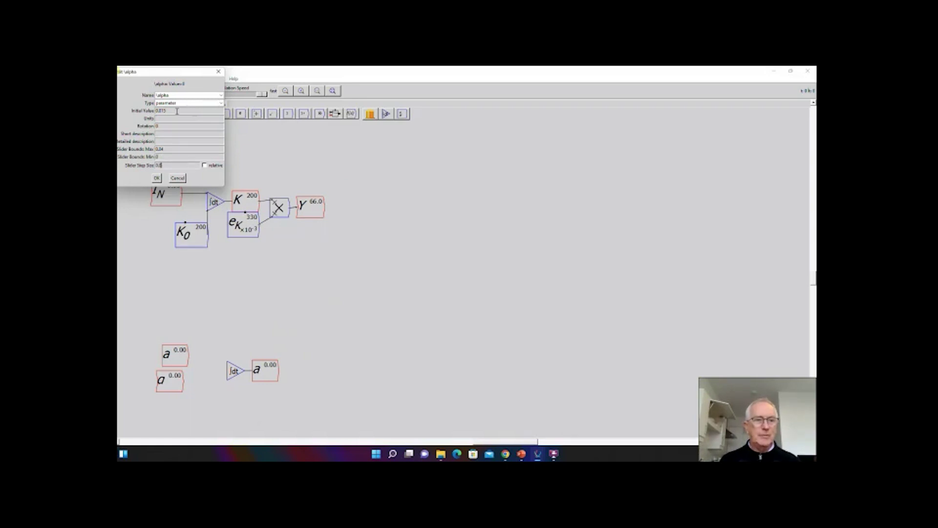
{"action": "type", "text": "01"}
{"action": "left_click", "coordinate": [157, 178]}
{"action": "left_click_drag", "start_coordinate": [171, 380], "coordinate": [176, 379]}
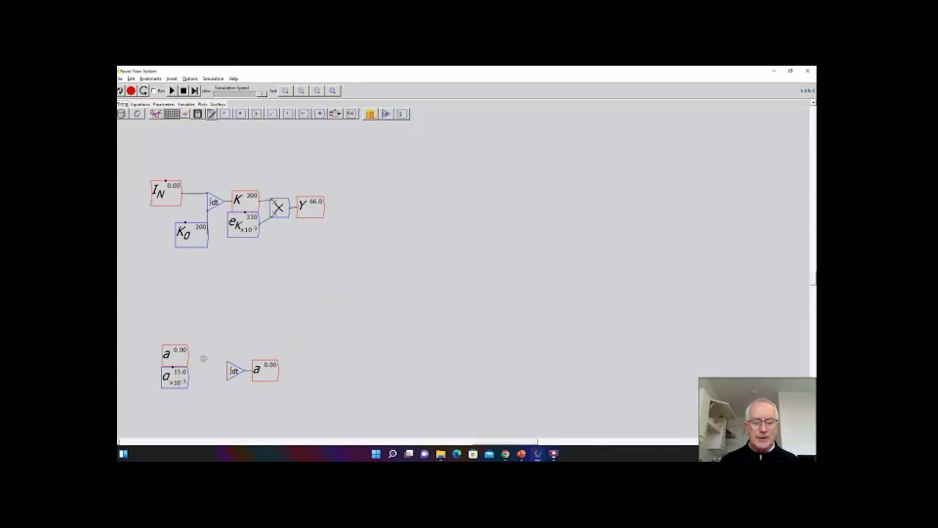
Add a multiply block beside a and \alpha, wire both into it, and feed the product into the integral block.
{"action": "key", "text": "asterisk"}
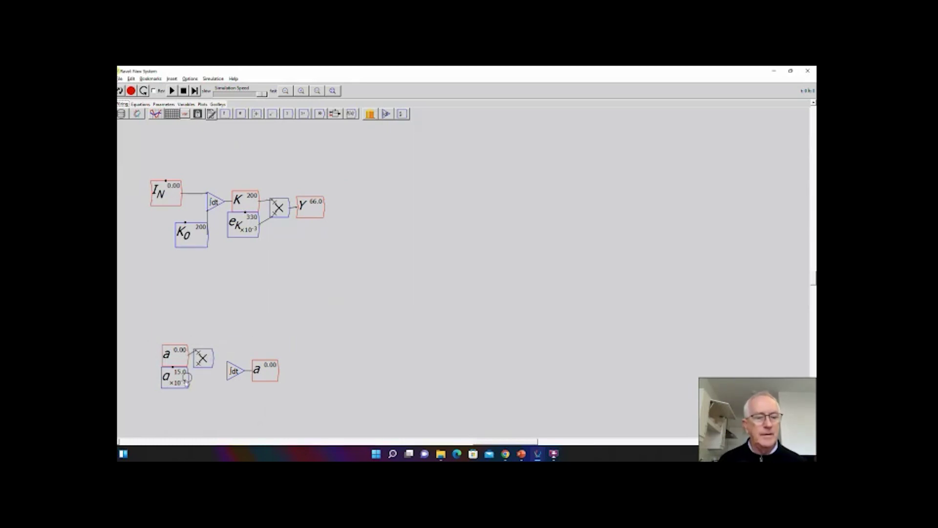
{"action": "mouse_move", "coordinate": [188, 378]}
{"action": "left_mouse_down"}
{"action": "mouse_move", "coordinate": [196, 365]}
{"action": "mouse_move", "coordinate": [228, 365]}
{"action": "mouse_move", "coordinate": [205, 373]}
{"action": "left_mouse_up"}
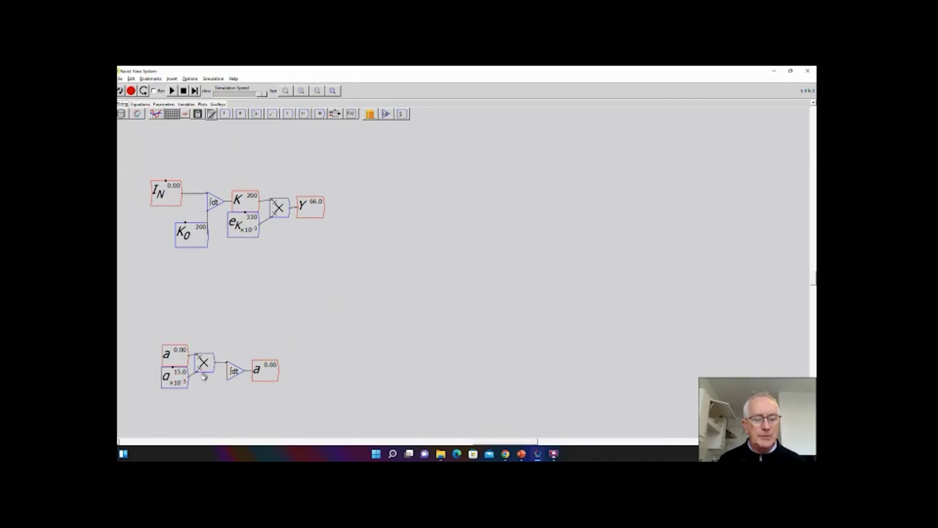
Create a parameter a_0 above the integral of a with an initial value of 1.
{"action": "type", "text": "a"}
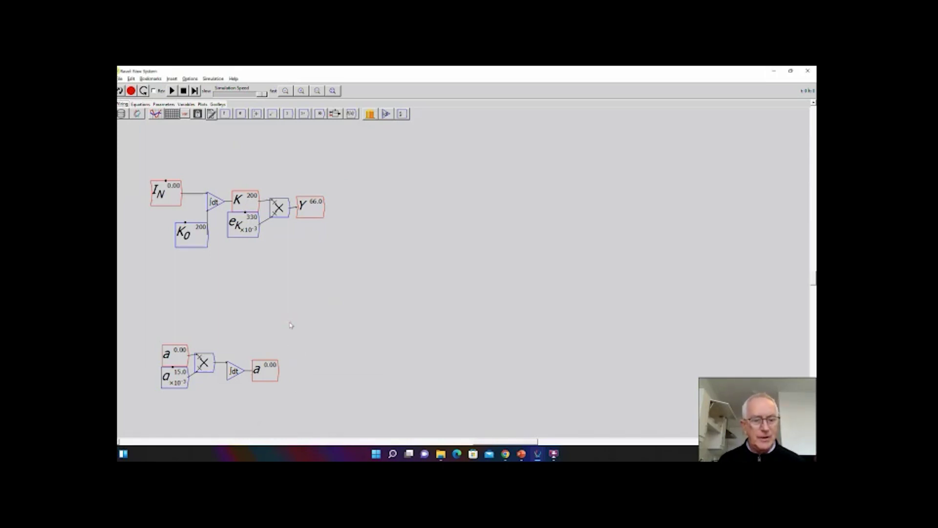
{"action": "type", "text": "a"}
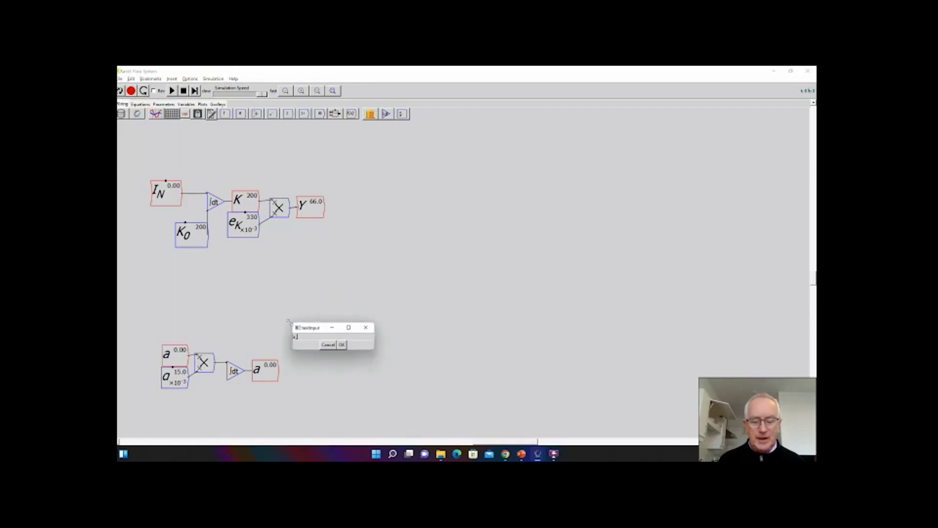
{"action": "type", "text": "_0"}
{"action": "key", "text": "Return"}
{"action": "left_click", "coordinate": [220, 104]}
{"action": "left_click", "coordinate": [199, 112]}
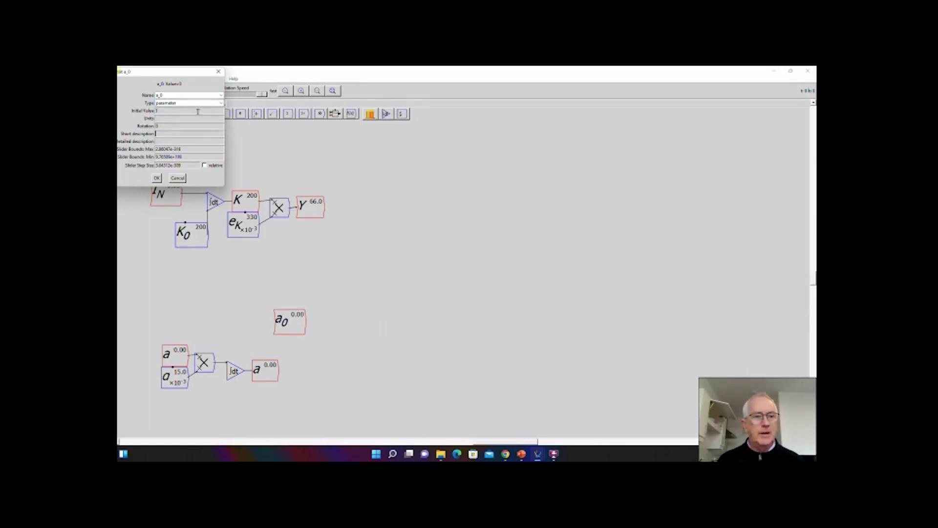
Set a_0's slider bounds to maximum 2 and minimum 0.1 with step size 0.1, and wire it as the integral's initial value.
{"action": "key", "text": "Tab"}
{"action": "key", "text": "Tab"}
{"action": "type", "text": "1"}
{"action": "key", "text": "Tab"}
{"action": "key", "text": "BackSpace"}
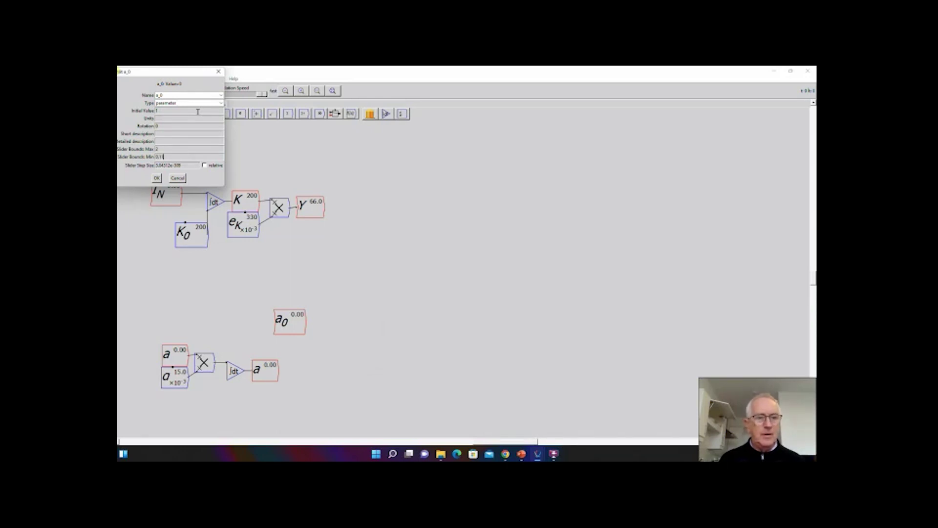
{"action": "type", "text": "0.1"}
{"action": "key", "text": "Tab"}
{"action": "type", "text": "0"}
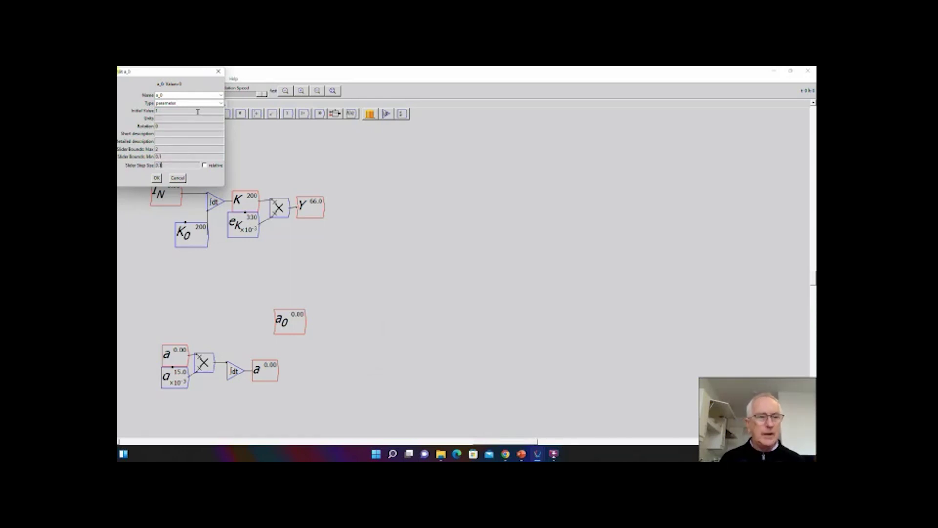
{"action": "left_click", "coordinate": [157, 178]}
{"action": "mouse_move", "coordinate": [292, 324]}
{"action": "left_mouse_down"}
{"action": "mouse_move", "coordinate": [212, 407]}
{"action": "mouse_move", "coordinate": [238, 385]}
{"action": "left_mouse_up"}
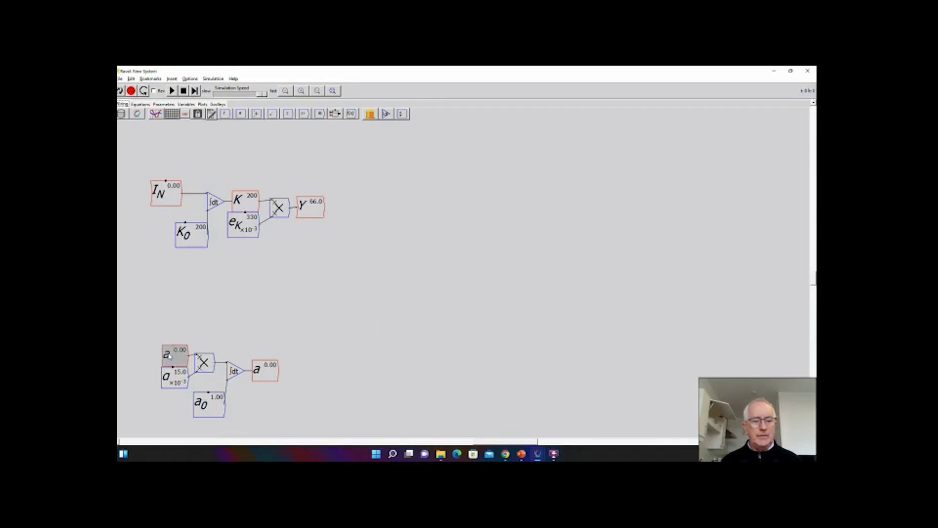
Place a copy of a beneath Y and wire both into a new divide block to compute Y divided by a.
{"action": "key", "text": "ctrl+v"}
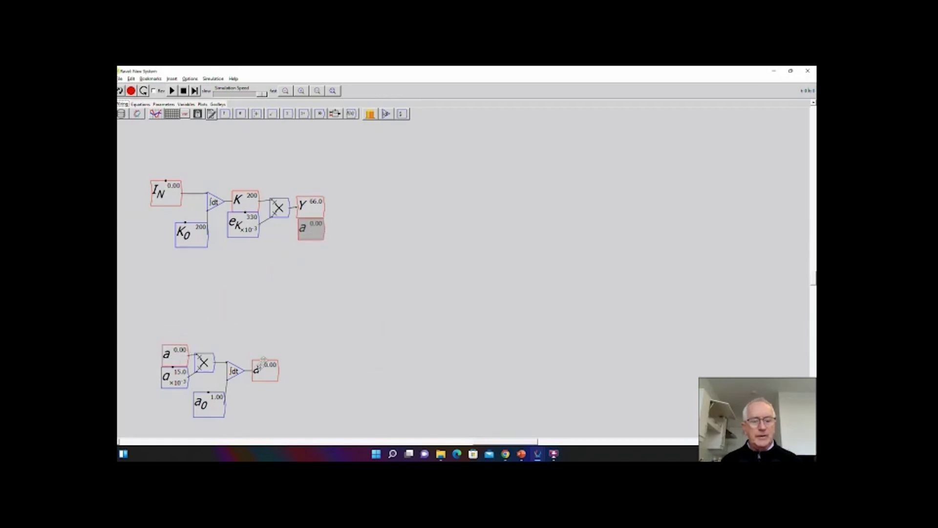
{"action": "left_click", "coordinate": [311, 232]}
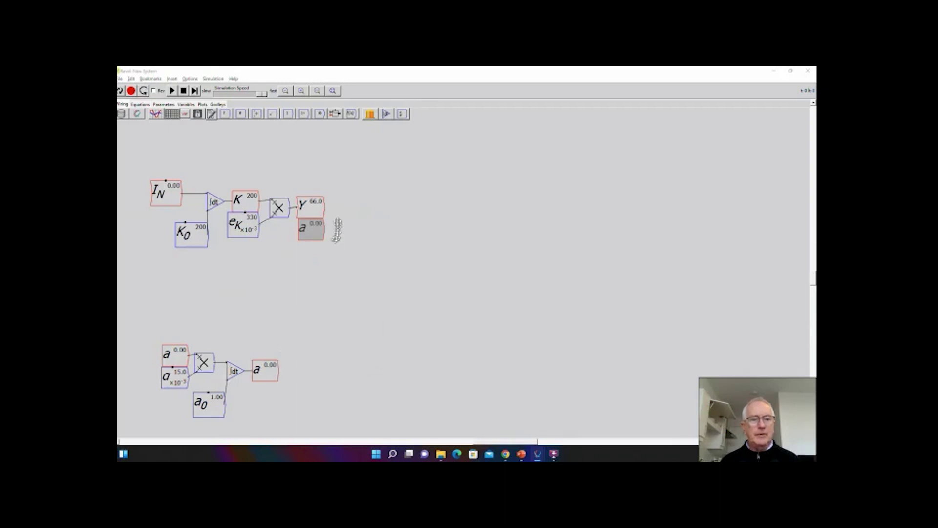
{"action": "left_click", "coordinate": [352, 221]}
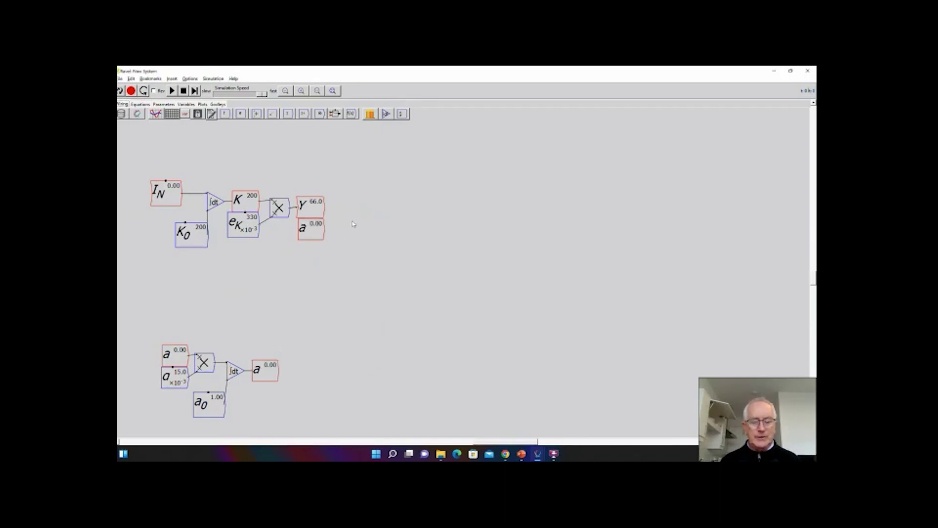
{"action": "key", "text": "slash"}
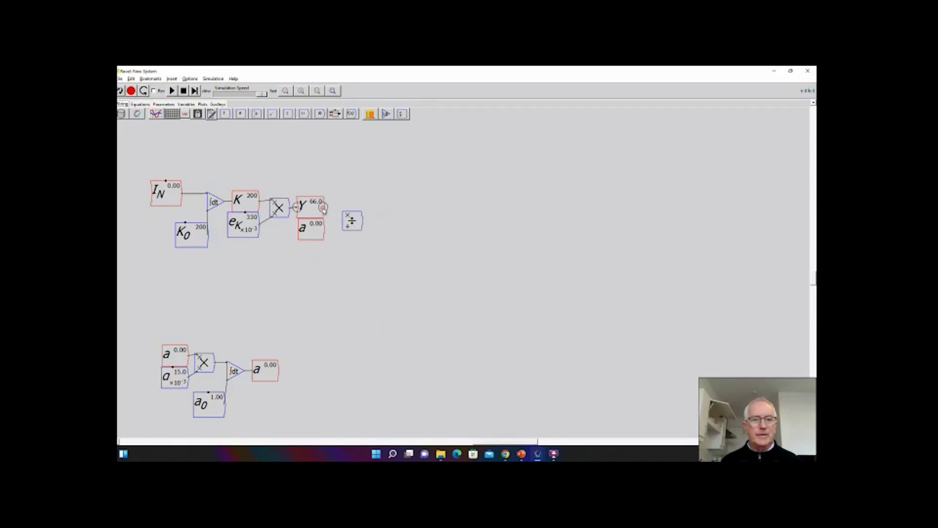
{"action": "left_click_drag", "start_coordinate": [324, 210], "coordinate": [341, 225]}
Create a flow variable L with the short description "Workers Employed" and connect the divide block's output to it.
{"action": "type", "text": "L"}
{"action": "key", "text": "Return"}
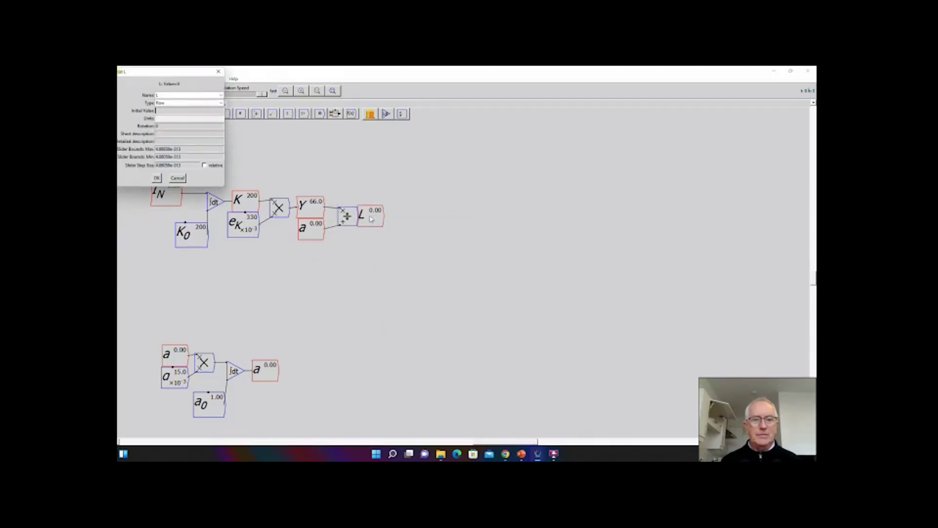
{"action": "left_click", "coordinate": [166, 133]}
{"action": "type", "text": "Workers Employed"}
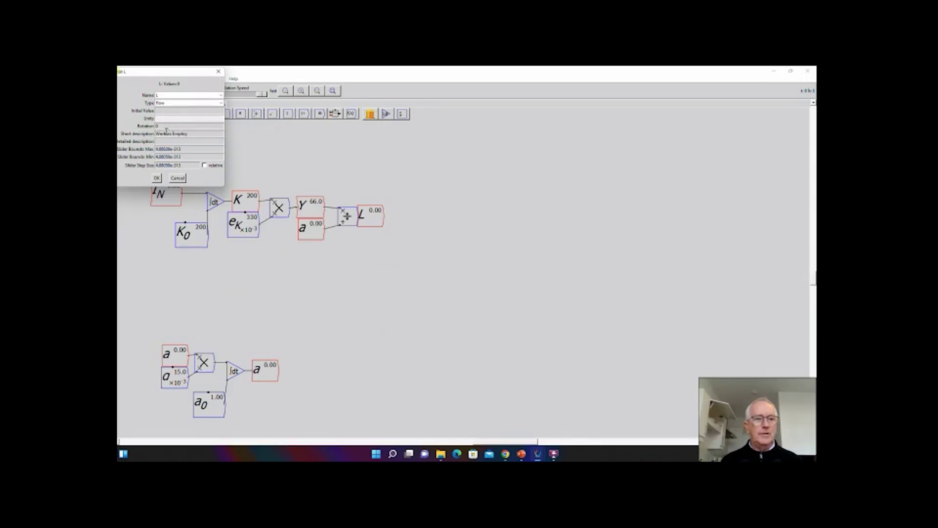
{"action": "left_click", "coordinate": [156, 178]}
{"action": "mouse_move", "coordinate": [373, 217]}
{"action": "left_mouse_down"}
{"action": "mouse_move", "coordinate": [384, 219]}
{"action": "mouse_move", "coordinate": [366, 217]}
{"action": "left_mouse_up"}
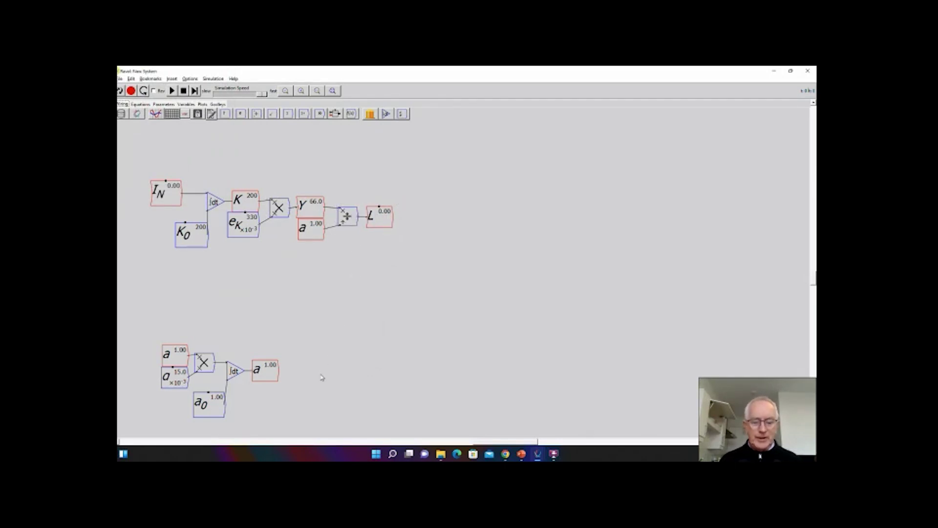
Place a new integral block to the right of the a equation and name its output N.
{"action": "key", "text": "shift+7"}
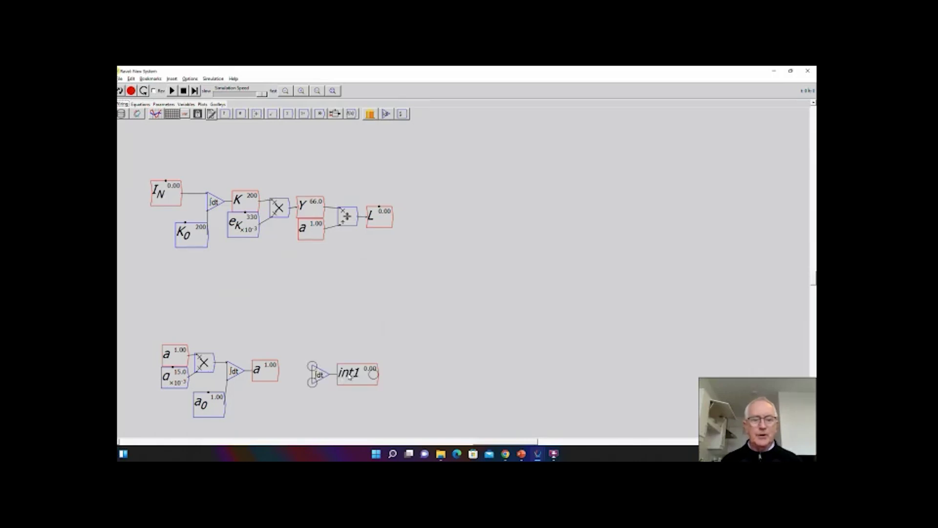
{"action": "double_click", "coordinate": [321, 376]}
{"action": "left_click_drag", "start_coordinate": [161, 96], "coordinate": [121, 100]}
{"action": "type", "text": "M=N"}
{"action": "left_click", "coordinate": [136, 140]}
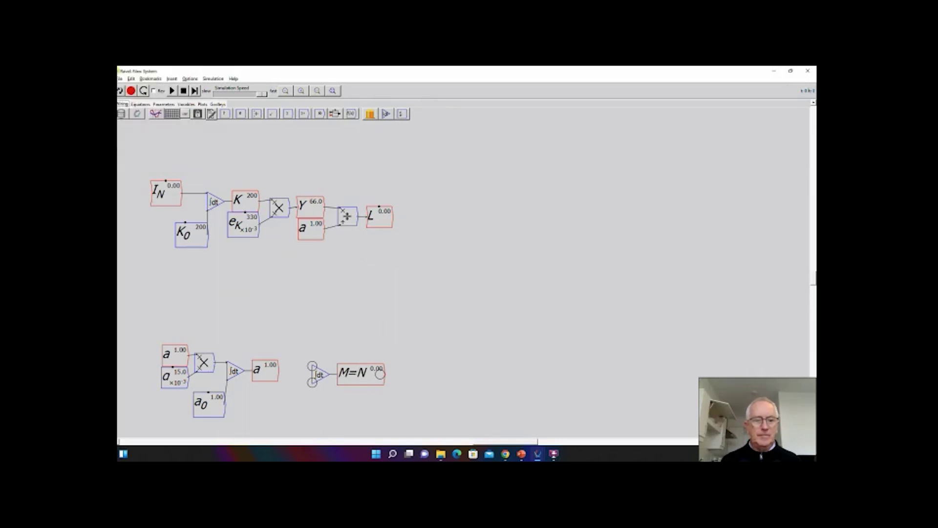
{"action": "right_click", "coordinate": [362, 374]}
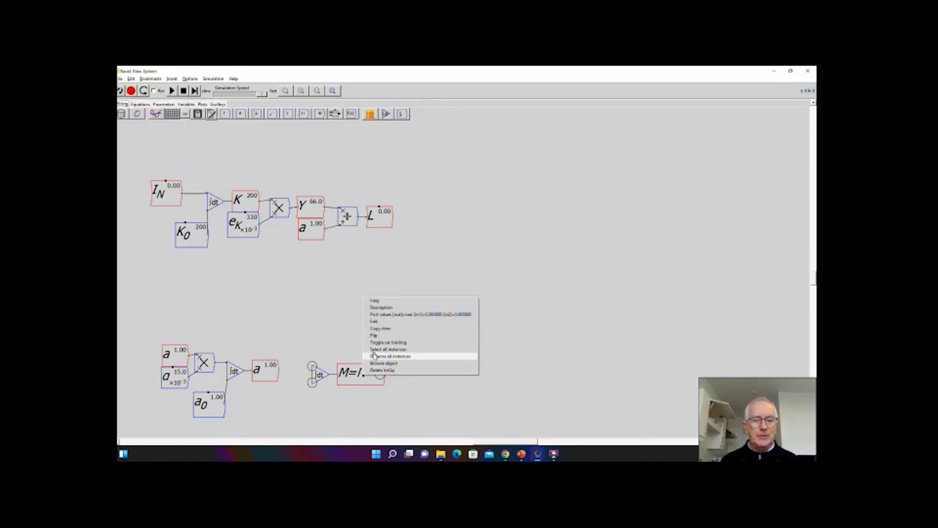
{"action": "left_click", "coordinate": [374, 356]}
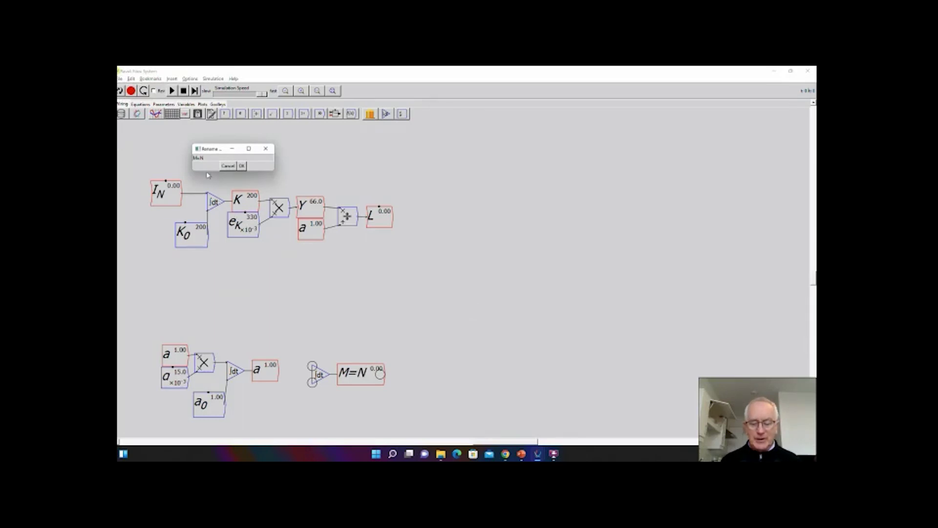
{"action": "key", "text": "Return"}
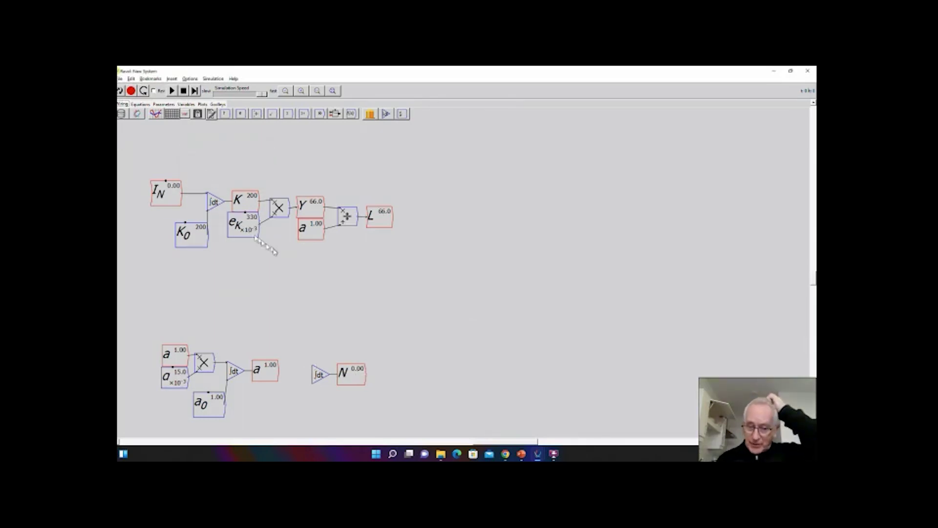
{"action": "left_click_drag", "start_coordinate": [356, 381], "coordinate": [401, 382]}
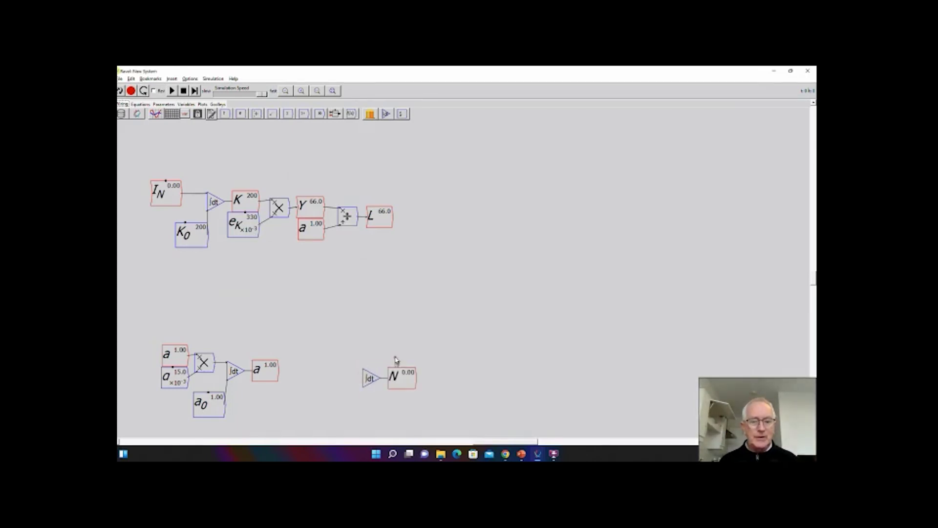
Make a copy of the variable N and place it to the left of its integral block.
{"action": "right_click", "coordinate": [397, 371]}
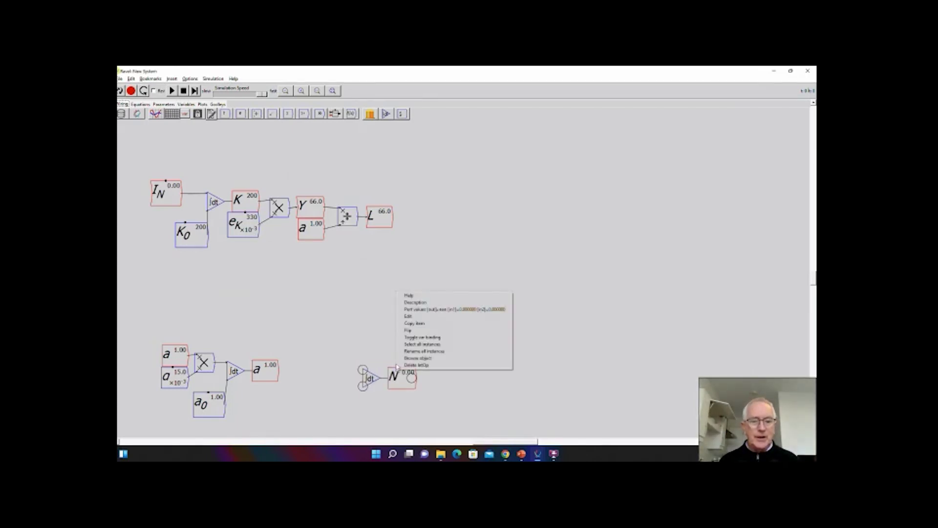
{"action": "left_click", "coordinate": [410, 323]}
{"action": "left_click", "coordinate": [336, 364]}
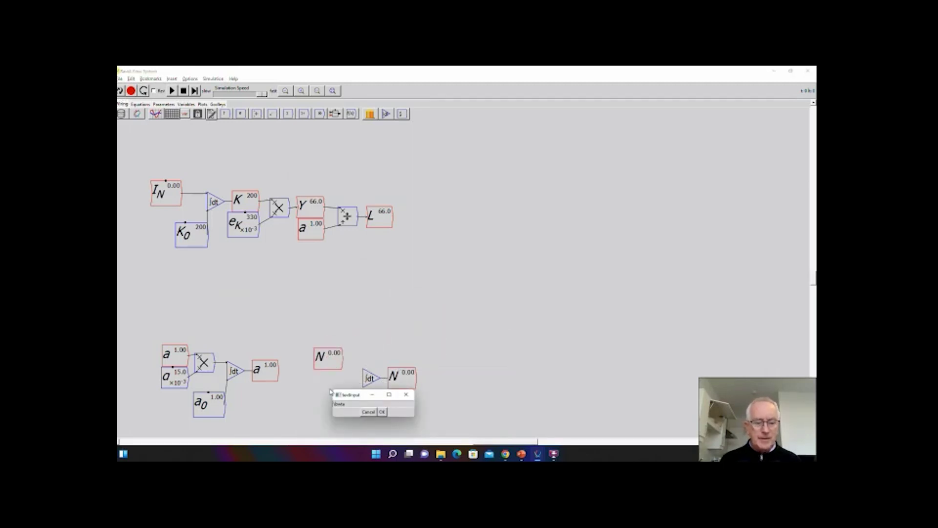
Create a parameter \beta below the copied variable N with an initial value of 0.03.
{"action": "type", "text": "\beta"}
{"action": "key", "text": "Return"}
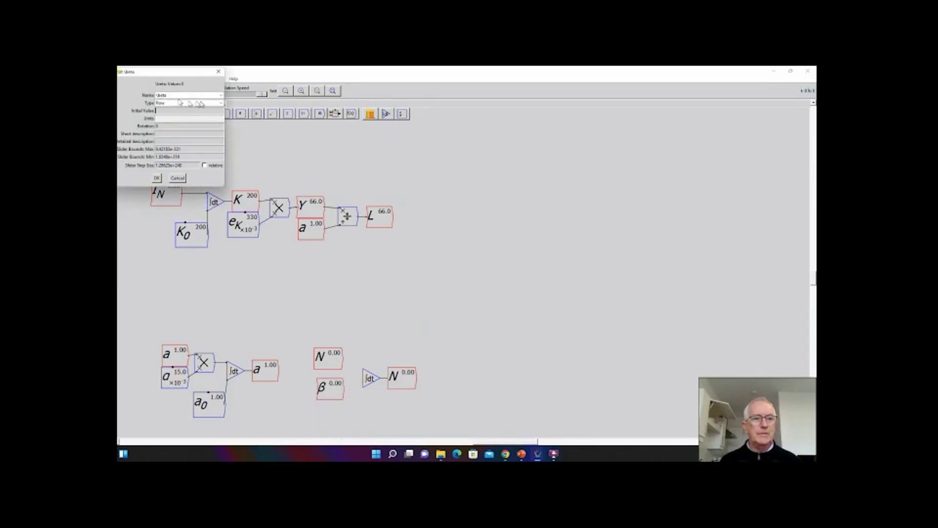
{"action": "left_click", "coordinate": [180, 103]}
{"action": "left_click", "coordinate": [174, 116]}
{"action": "left_click", "coordinate": [170, 112]}
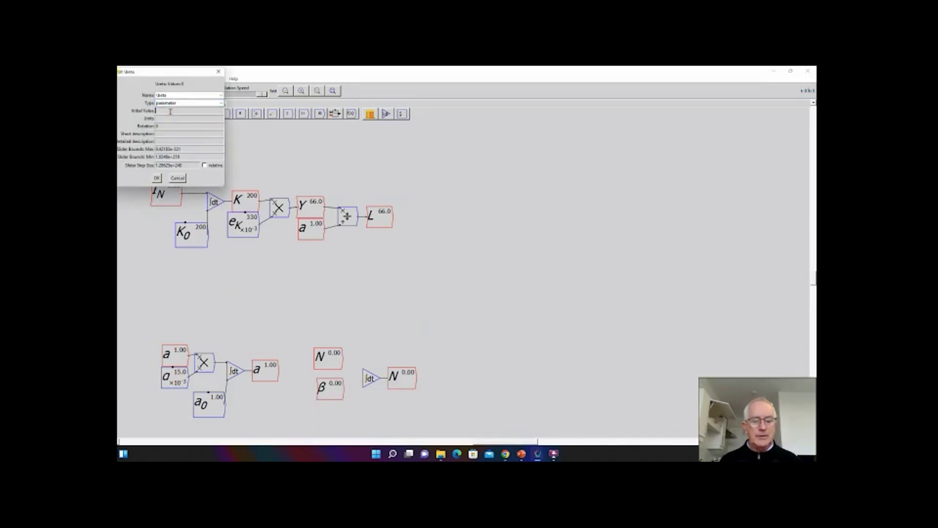
{"action": "type", "text": "0.05"}
Set the slider bounds of \beta to maximum 0.04 and minimum 0 with step size 0.01.
{"action": "key", "text": "Tab"}
{"action": "key", "text": "Tab"}
{"action": "key", "text": "Tab"}
{"action": "key", "text": "Tab"}
{"action": "key", "text": "Tab"}
{"action": "type", "text": "0."}
{"action": "key", "text": "Tab"}
{"action": "type", "text": "0"}
{"action": "key", "text": "Tab"}
{"action": "type", "text": "0"}
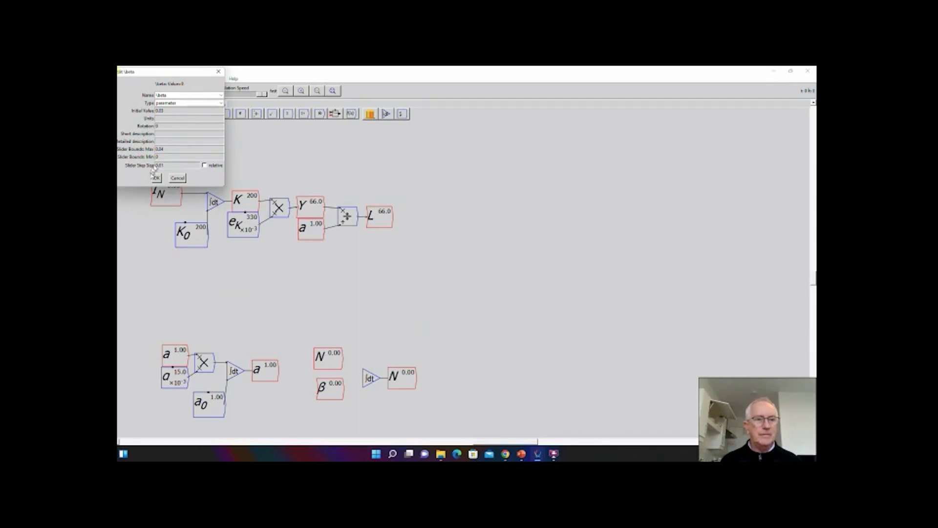
{"action": "left_click", "coordinate": [156, 179]}
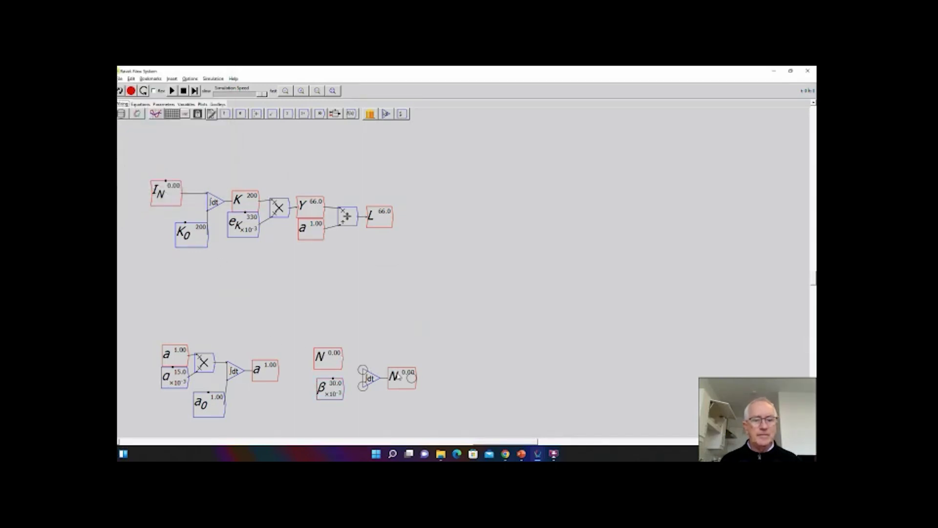
Multiply N by \beta with a new multiplication block and feed the product into the integral block of N.
{"action": "left_click_drag", "start_coordinate": [398, 377], "coordinate": [413, 372]}
{"action": "left_click_drag", "start_coordinate": [348, 381], "coordinate": [347, 372]}
{"action": "key", "text": "asterisk"}
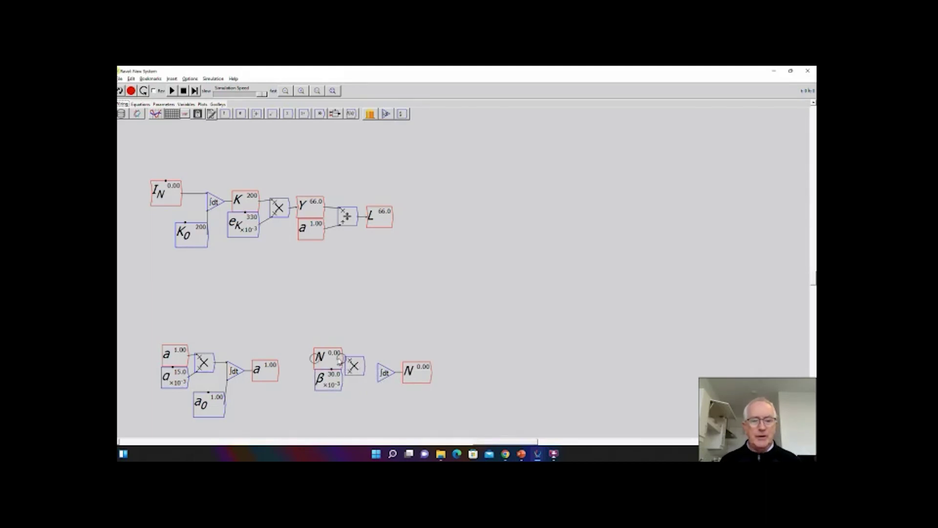
{"action": "left_click_drag", "start_coordinate": [341, 379], "coordinate": [380, 373]}
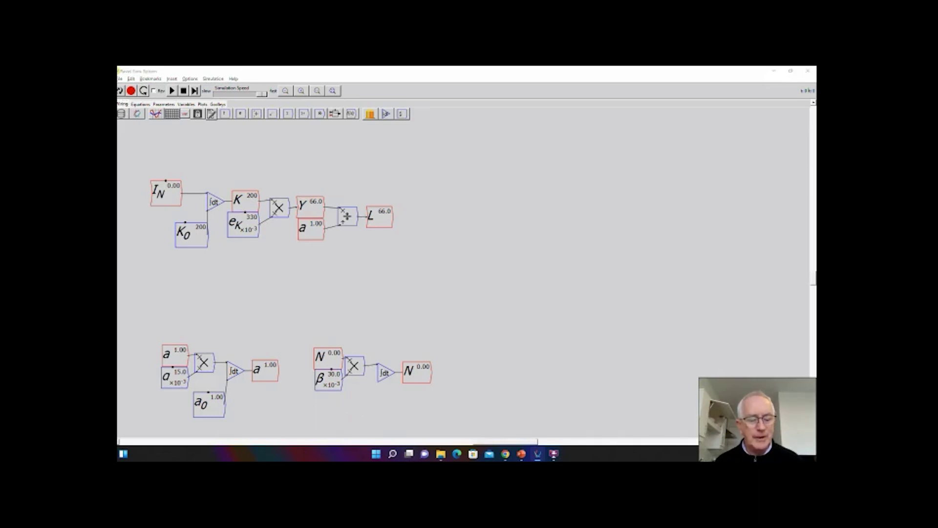
Create a parameter N_0 below the integral block of N with an initial value of 110.
{"action": "left_click", "coordinate": [399, 404]}
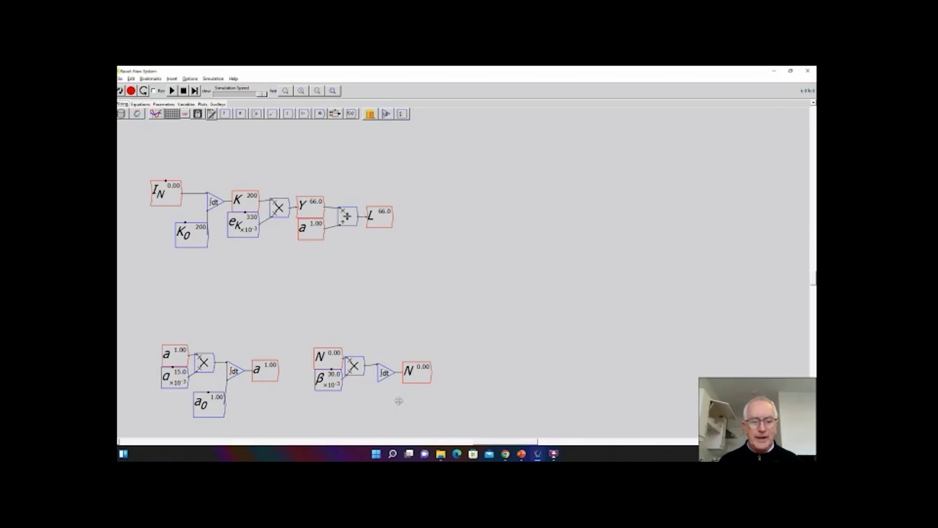
{"action": "type", "text": "N"}
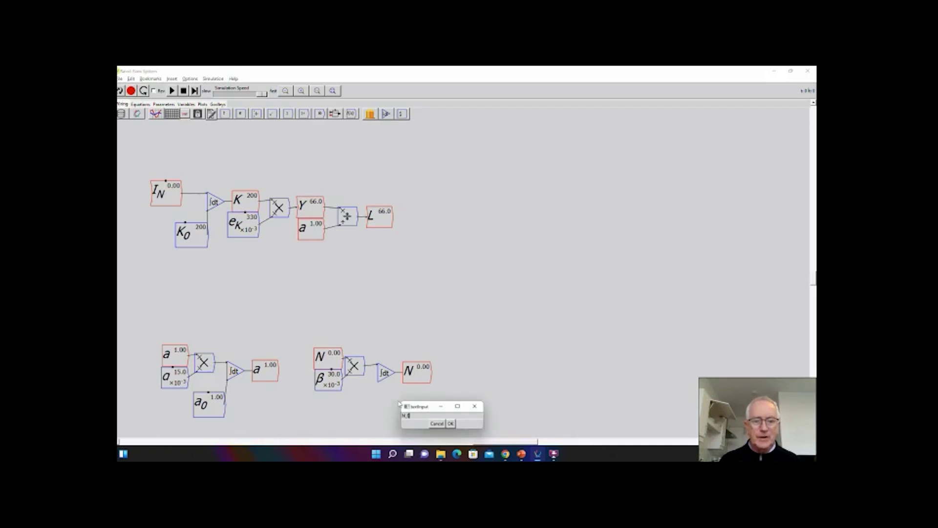
{"action": "type", "text": "_0"}
{"action": "key", "text": "Return"}
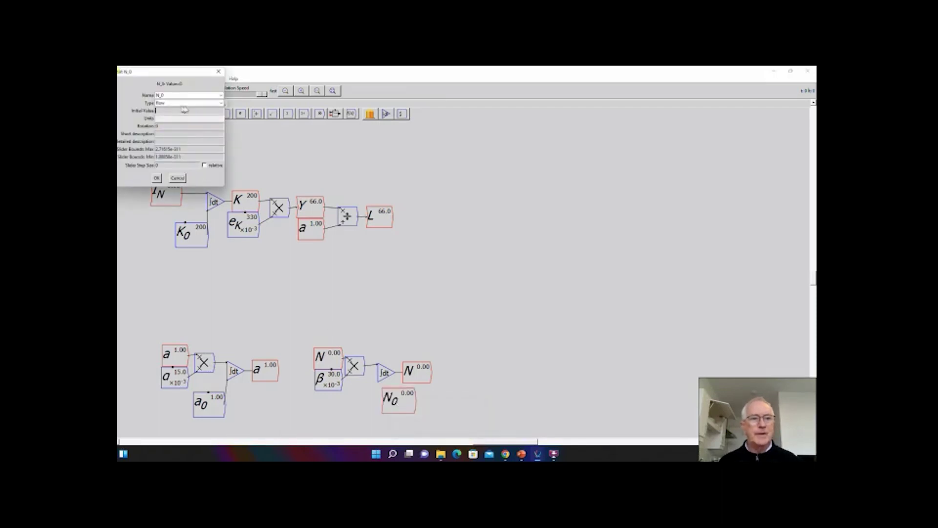
{"action": "left_click", "coordinate": [186, 103]}
{"action": "left_click", "coordinate": [177, 111]}
{"action": "type", "text": "110"}
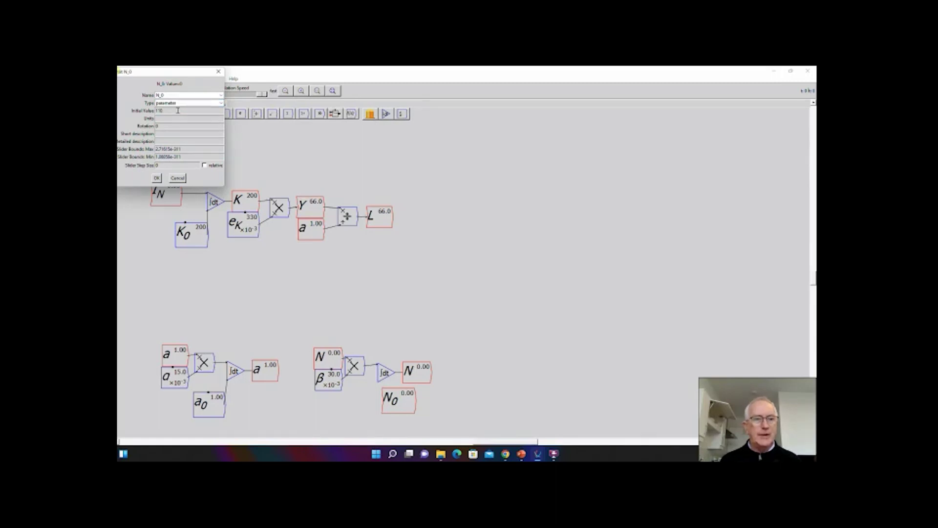
Set the slider bounds of N_0 to maximum 200 and minimum 5, and wire it to the integral block as its initial condition.
{"action": "key", "text": "Tab"}
{"action": "key", "text": "Tab"}
{"action": "type", "text": "200"}
{"action": "key", "text": "Tab"}
{"action": "type", "text": "5"}
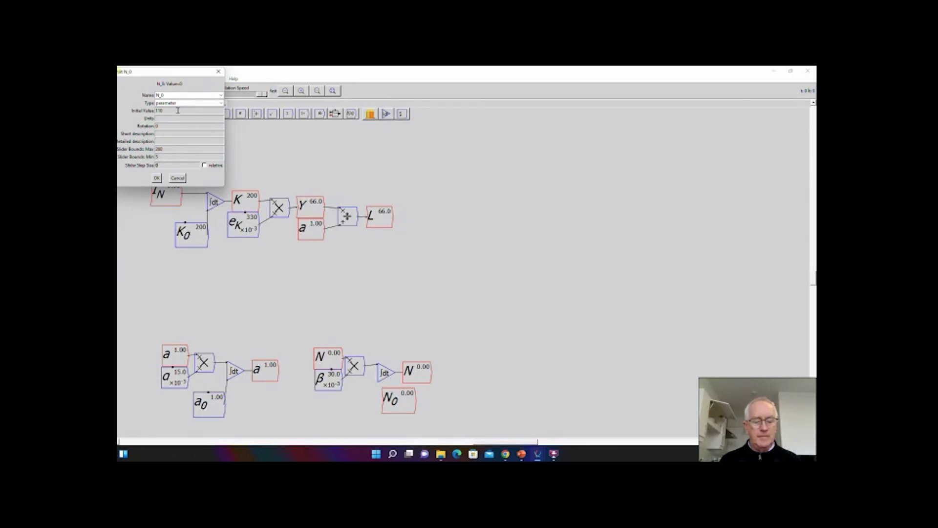
{"action": "left_click", "coordinate": [157, 178]}
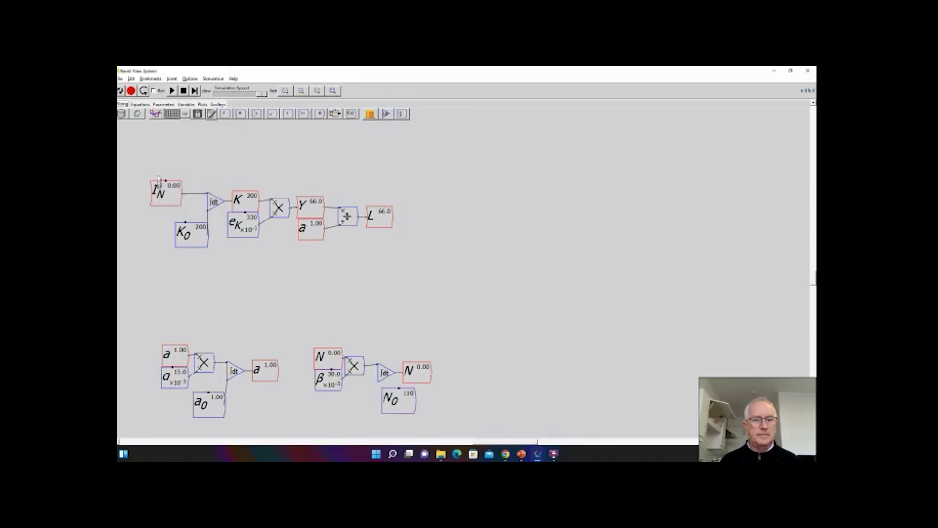
{"action": "left_click_drag", "start_coordinate": [415, 403], "coordinate": [378, 379]}
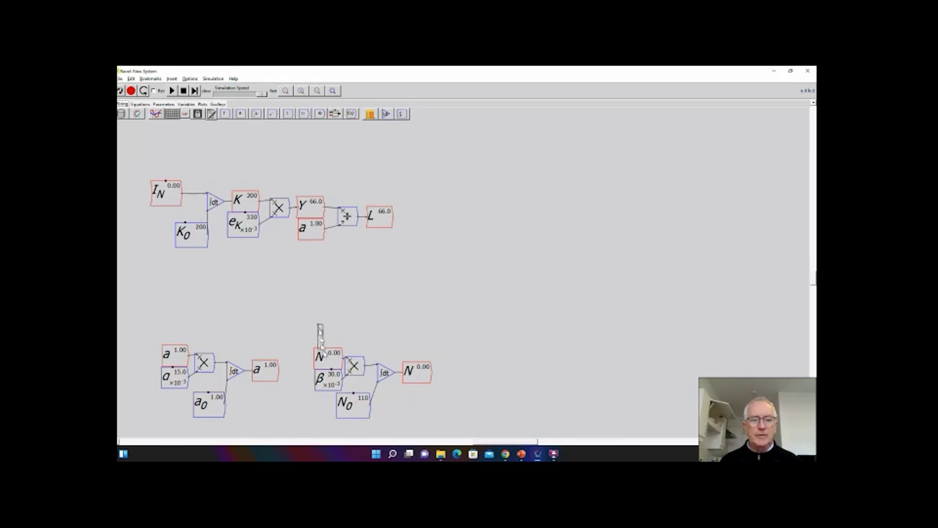
Place a copy of N below L and wire both into a new division block that divides L by N.
{"action": "left_click", "coordinate": [325, 355]}
{"action": "key", "text": "ctrl+c"}
{"action": "key", "text": "ctrl+v"}
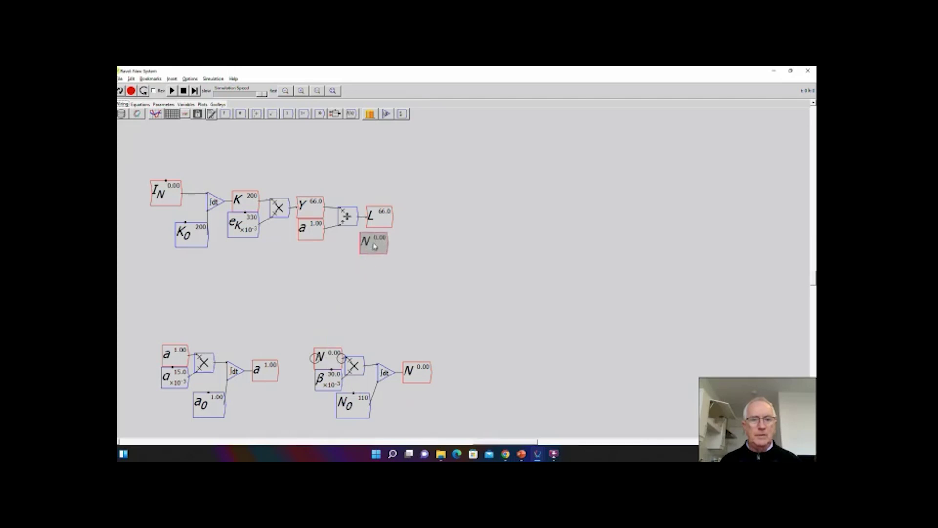
{"action": "left_click", "coordinate": [380, 243]}
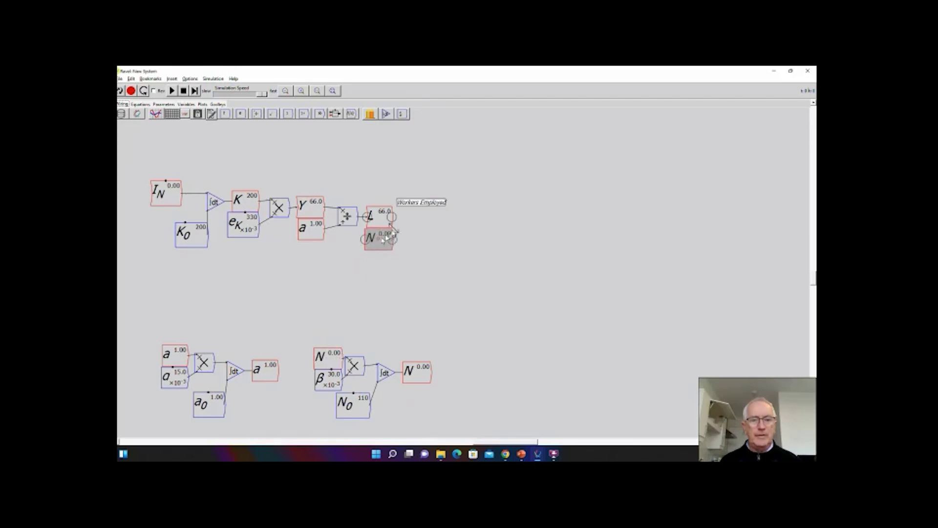
{"action": "left_click", "coordinate": [412, 230]}
{"action": "key", "text": "slash"}
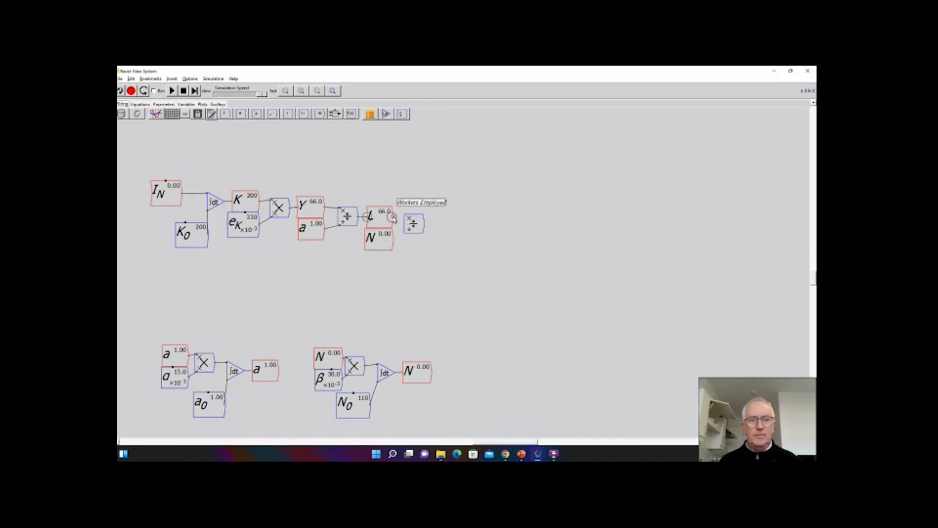
{"action": "left_click_drag", "start_coordinate": [393, 216], "coordinate": [408, 230]}
Output the L by N division to a new variable \lambda and reset the simulation.
{"action": "type", "text": "\\lambda"}
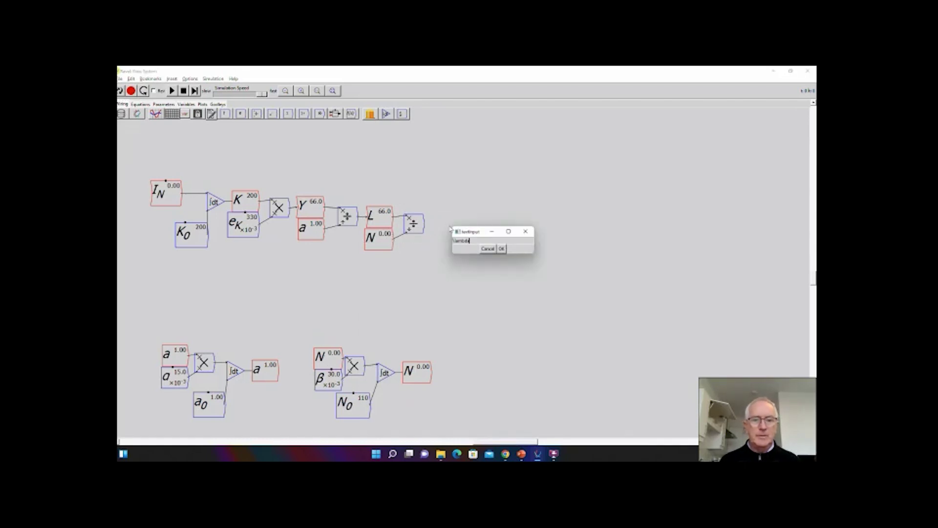
{"action": "key", "text": "Return"}
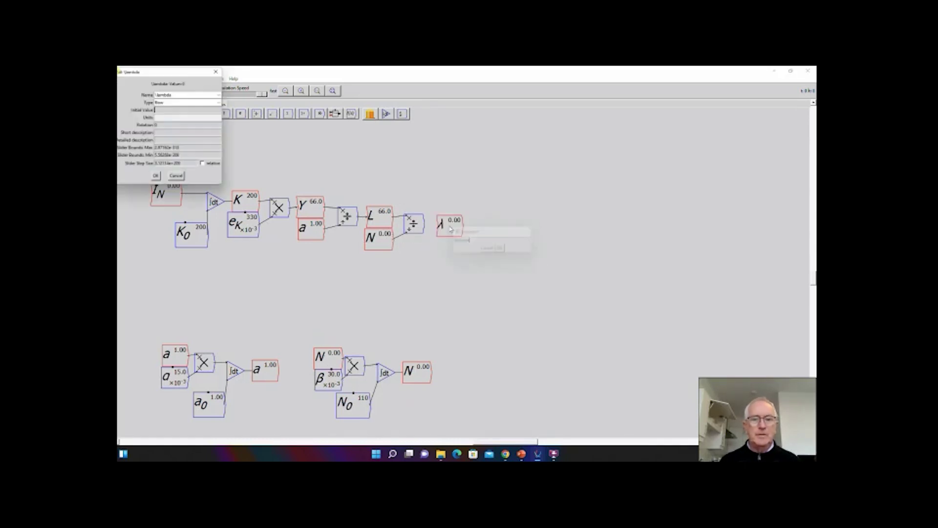
{"action": "key", "text": "Return"}
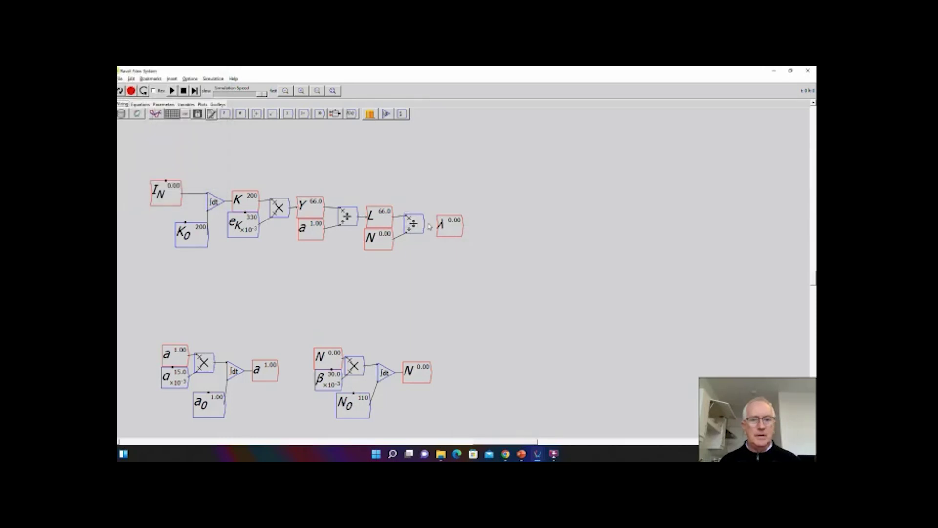
{"action": "left_click_drag", "start_coordinate": [423, 223], "coordinate": [447, 230]}
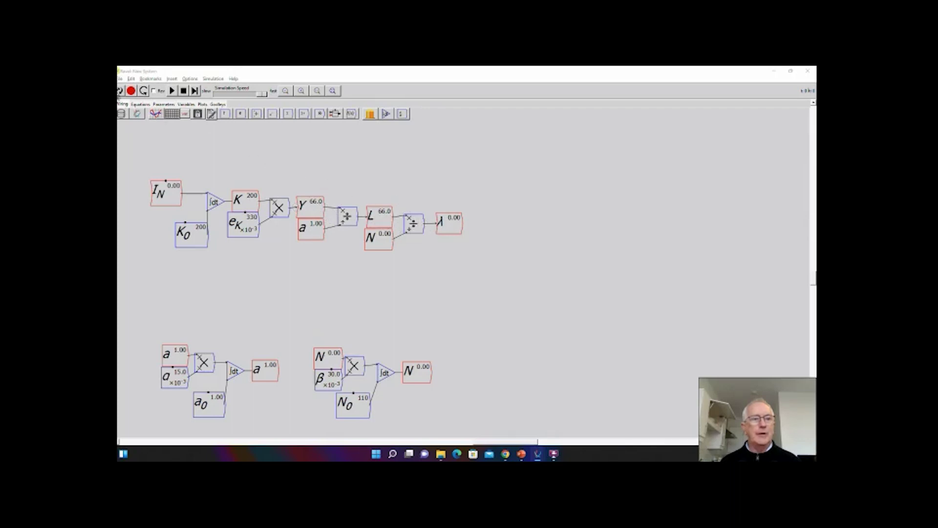
{"action": "left_click", "coordinate": [121, 103]}
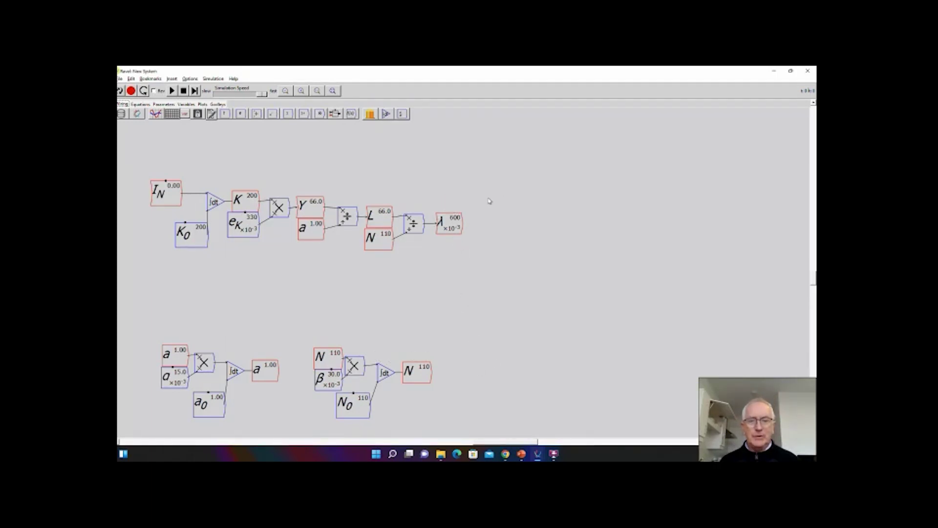
Place a copy of the variable \lambda to the right of the N equation.
{"action": "left_click", "coordinate": [458, 227]}
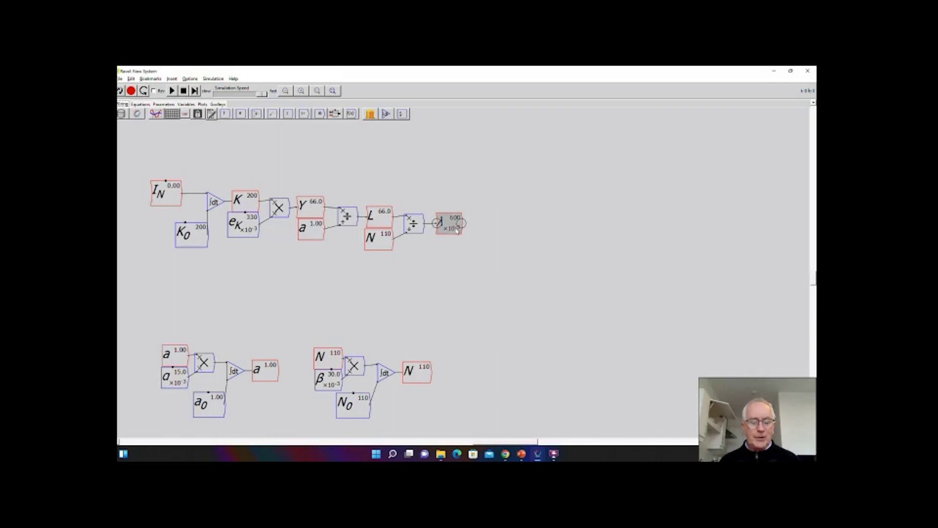
{"action": "key", "text": "ctrl+c"}
{"action": "key", "text": "ctrl+v"}
{"action": "left_click", "coordinate": [516, 350]}
Create a parameter Z_\lambda below the copied \lambda, correcting its name spelling, with an initial value of 0.6.
{"action": "type", "text": "Z"}
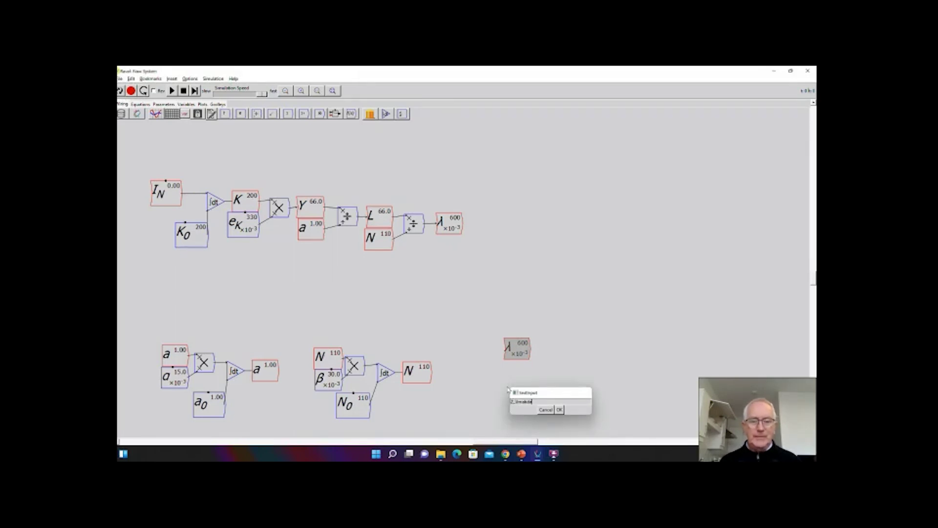
{"action": "key", "text": "Return"}
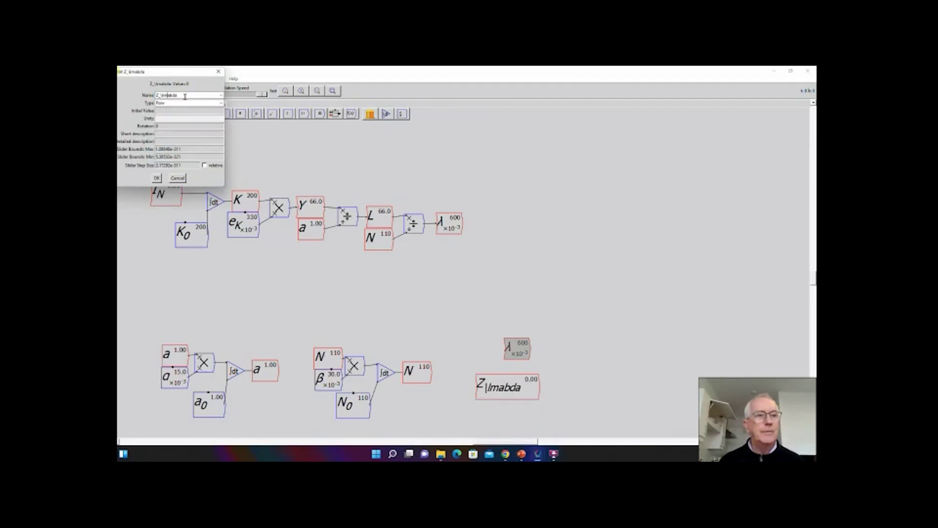
{"action": "type", "text": "lam"}
{"action": "key", "text": "Tab"}
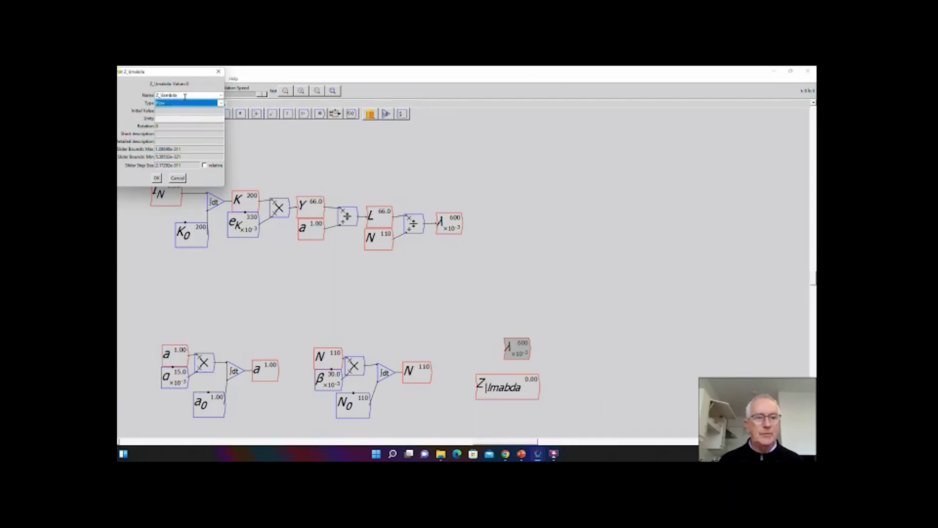
{"action": "left_click", "coordinate": [220, 103]}
{"action": "left_click", "coordinate": [200, 116]}
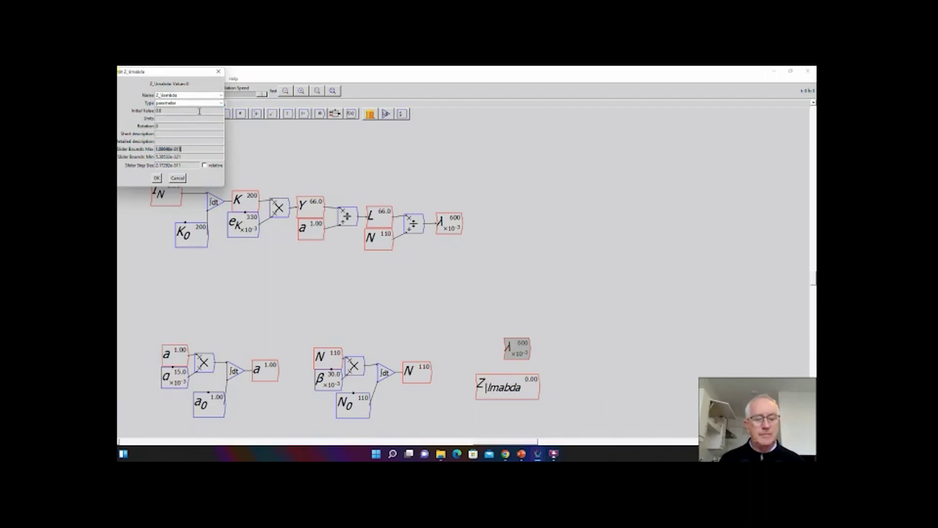
Set the slider bounds of Z_\lambda to maximum 0.7 and minimum 0.5 with step size 0.01.
{"action": "type", "text": "0.7"}
{"action": "key", "text": "Tab"}
{"action": "type", "text": "0.5"}
{"action": "key", "text": "Tab"}
{"action": "type", "text": "0."}
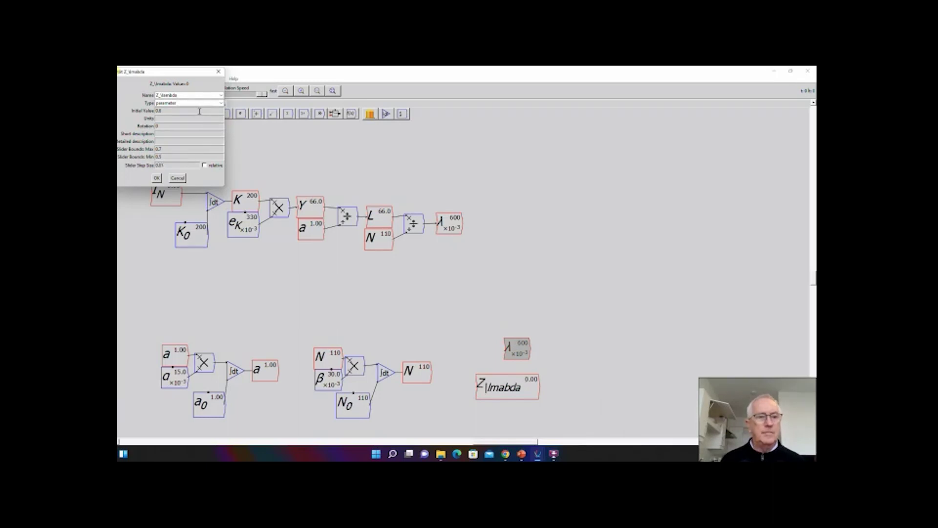
{"action": "left_click", "coordinate": [157, 178]}
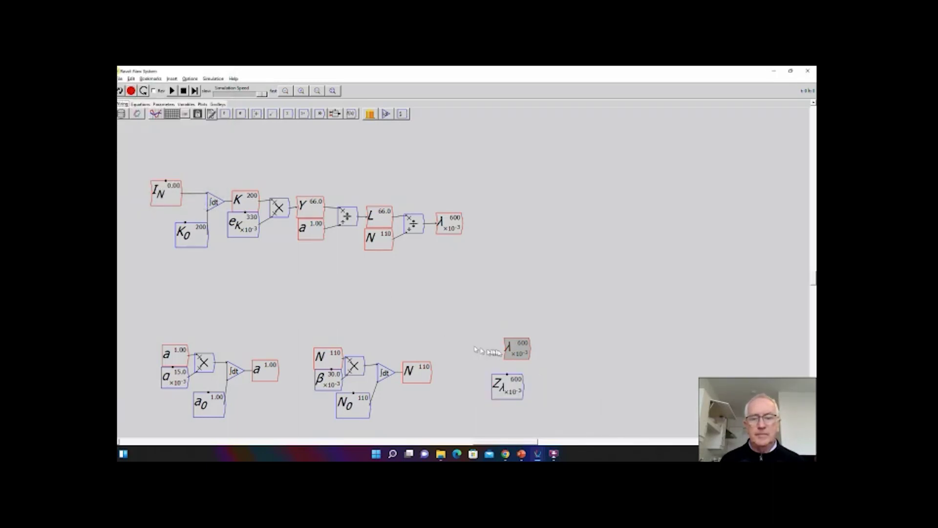
Stack \lambda directly above Z_\lambda and wire both into a new block that divides \lambda by Z_\lambda.
{"action": "left_click_drag", "start_coordinate": [513, 353], "coordinate": [506, 372]}
{"action": "key", "text": "slash"}
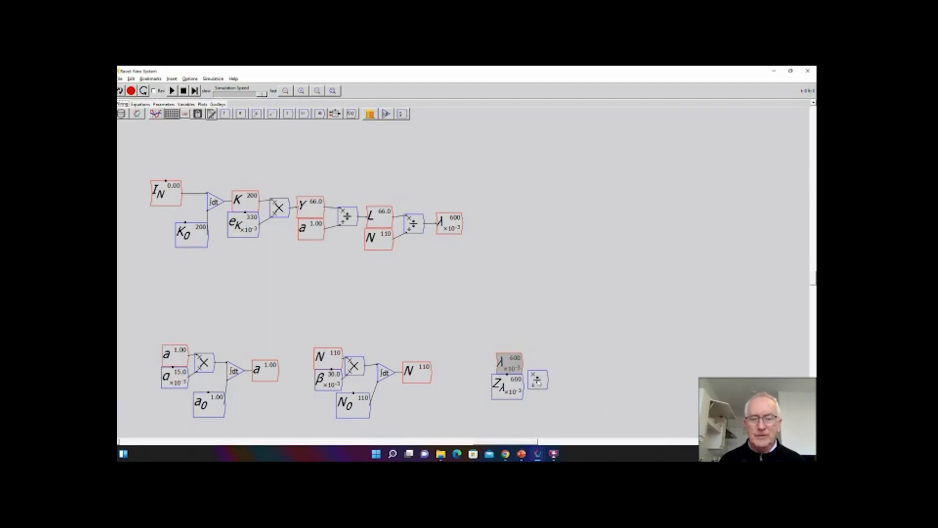
{"action": "left_click", "coordinate": [548, 377]}
{"action": "left_click_drag", "start_coordinate": [524, 364], "coordinate": [542, 377]}
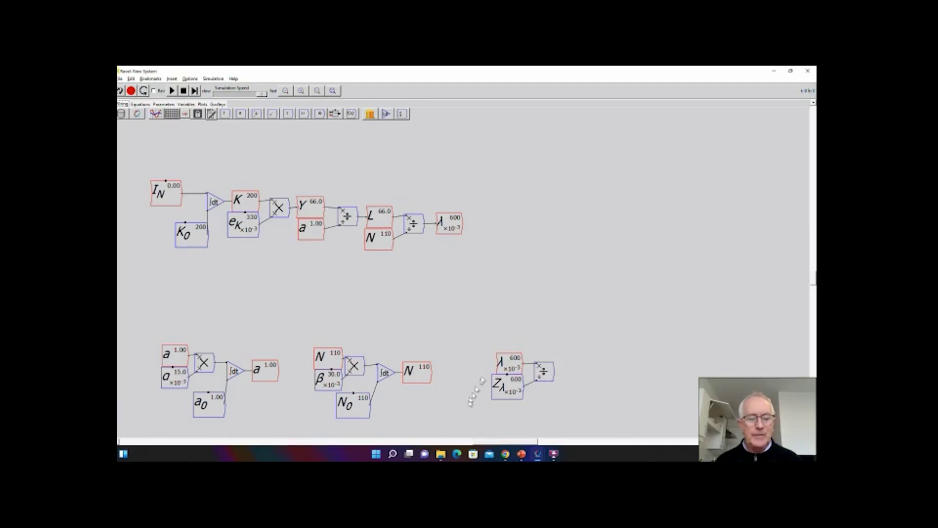
Create a parameter S_\lambda above the copied \lambda with an initial value of 10.
{"action": "type", "text": "S_\\lambda"}
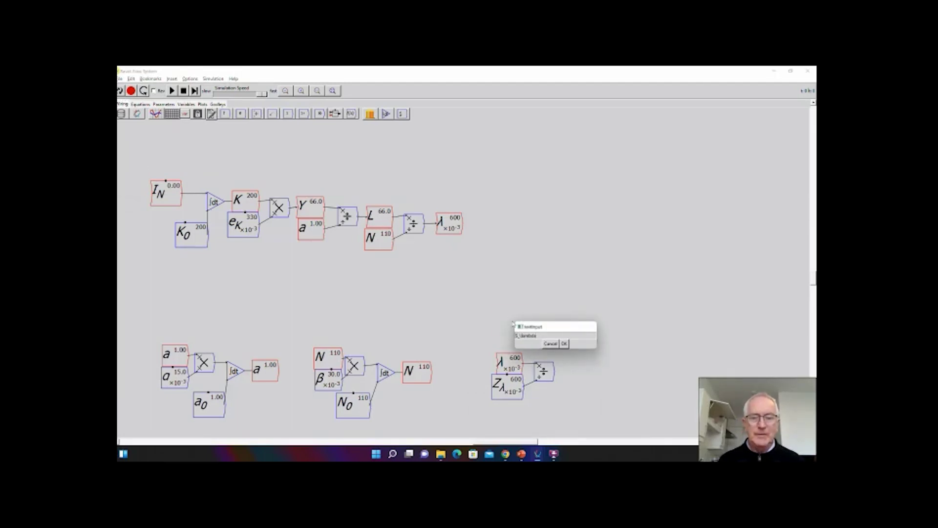
{"action": "key", "text": "Return"}
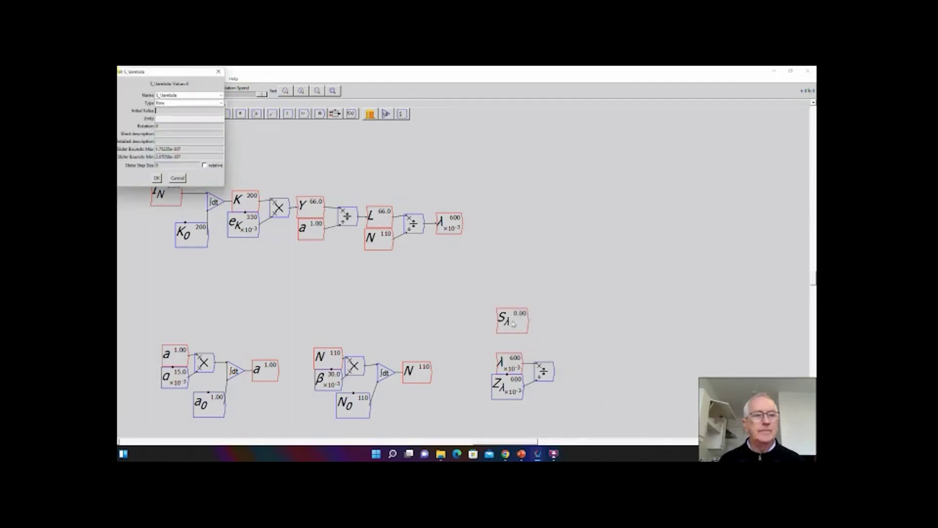
{"action": "left_click", "coordinate": [219, 104]}
{"action": "left_click", "coordinate": [191, 112]}
{"action": "left_click", "coordinate": [191, 113]}
{"action": "type", "text": "10"}
Set the slider bounds of S_\lambda to maximum 20 and minimum 1 with step size 1.
{"action": "key", "text": "Tab"}
{"action": "key", "text": "Tab"}
{"action": "key", "text": "Tab"}
{"action": "key", "text": "Tab"}
{"action": "key", "text": "Tab"}
{"action": "type", "text": "20"}
{"action": "key", "text": "Tab"}
{"action": "type", "text": "1"}
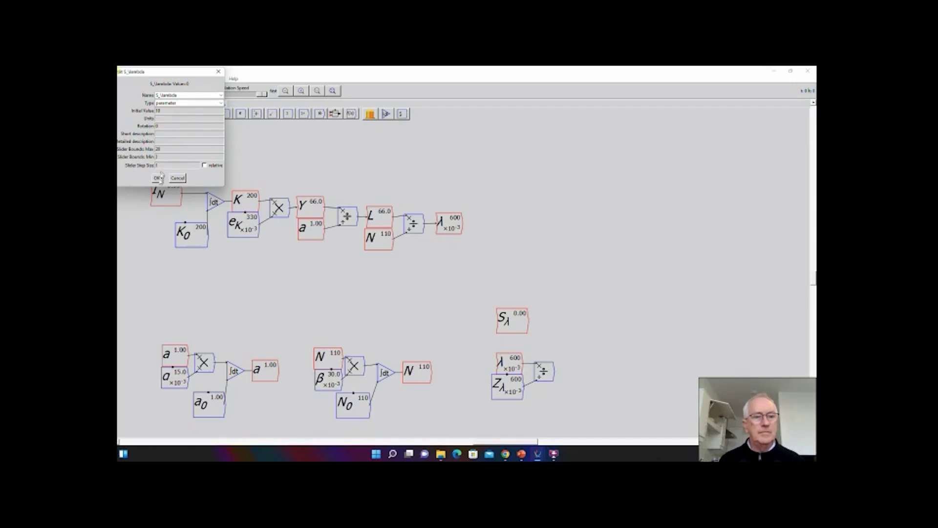
{"action": "left_click", "coordinate": [157, 178]}
Move S_\lambda above the division block and wire it and the division result into a new multiplication block.
{"action": "left_click_drag", "start_coordinate": [508, 331], "coordinate": [536, 354]}
{"action": "key", "text": "asterisk"}
{"action": "left_click", "coordinate": [575, 360]}
{"action": "mouse_move", "coordinate": [554, 348]}
{"action": "left_mouse_down"}
{"action": "mouse_move", "coordinate": [567, 352]}
{"action": "mouse_move", "coordinate": [562, 370]}
{"action": "mouse_move", "coordinate": [567, 361]}
{"action": "left_mouse_up"}
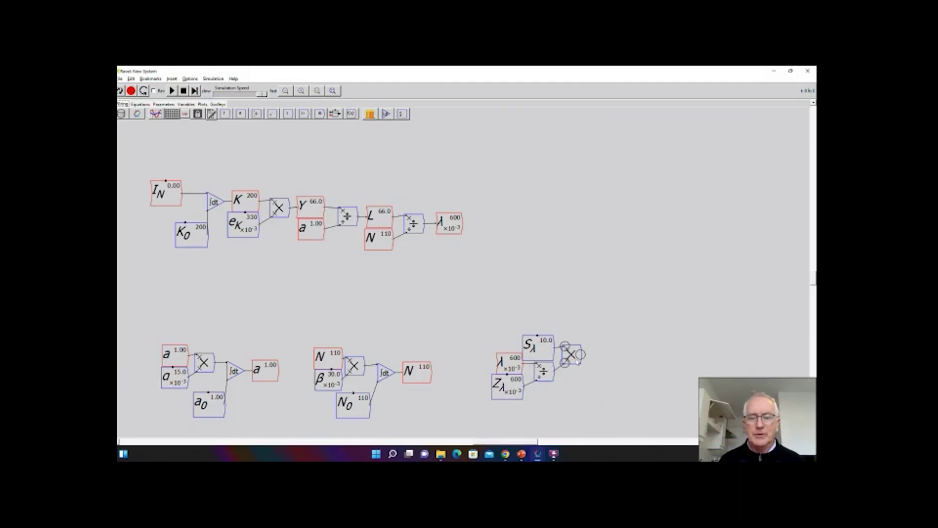
Create a variable dw/dt to the right of the multiplication block and connect the product to it.
{"action": "type", "text": "dw/dt"}
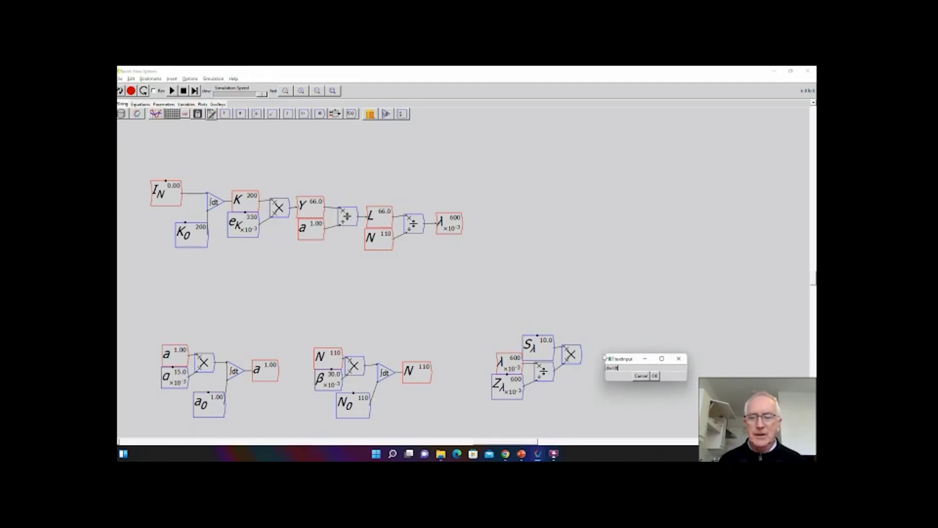
{"action": "left_click", "coordinate": [655, 375]}
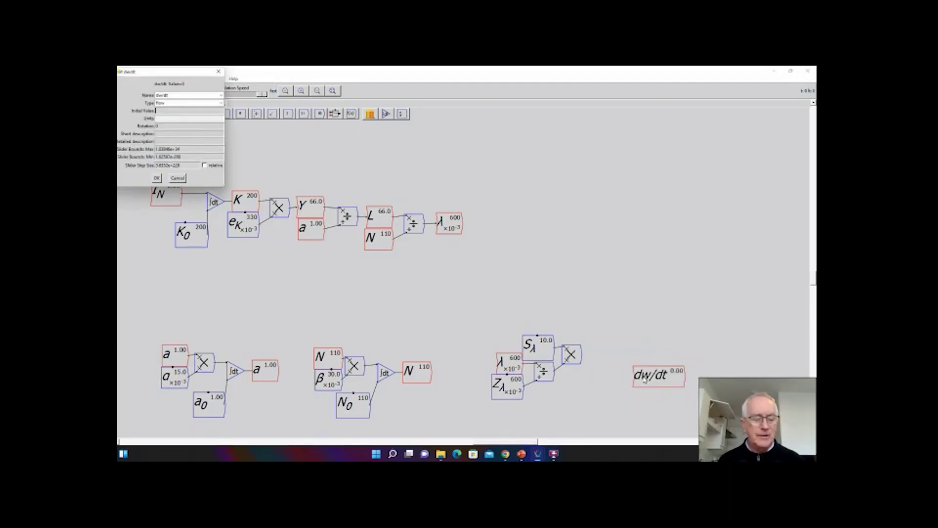
{"action": "key", "text": "Return"}
{"action": "left_click_drag", "start_coordinate": [582, 356], "coordinate": [609, 359]}
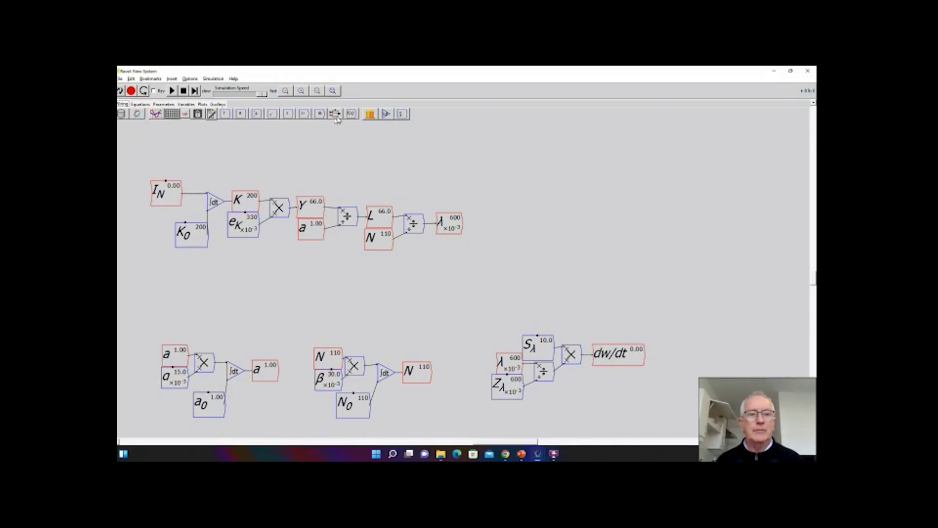
Add an integral block to the right of the employment rate \lambda, name its variable w, and shift it slightly further along.
{"action": "left_click", "coordinate": [493, 224]}
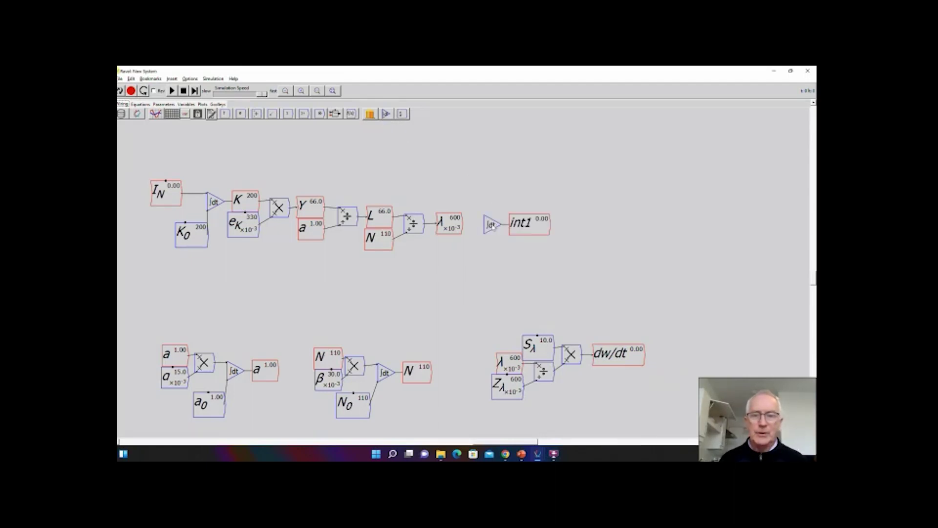
{"action": "double_click", "coordinate": [492, 224]}
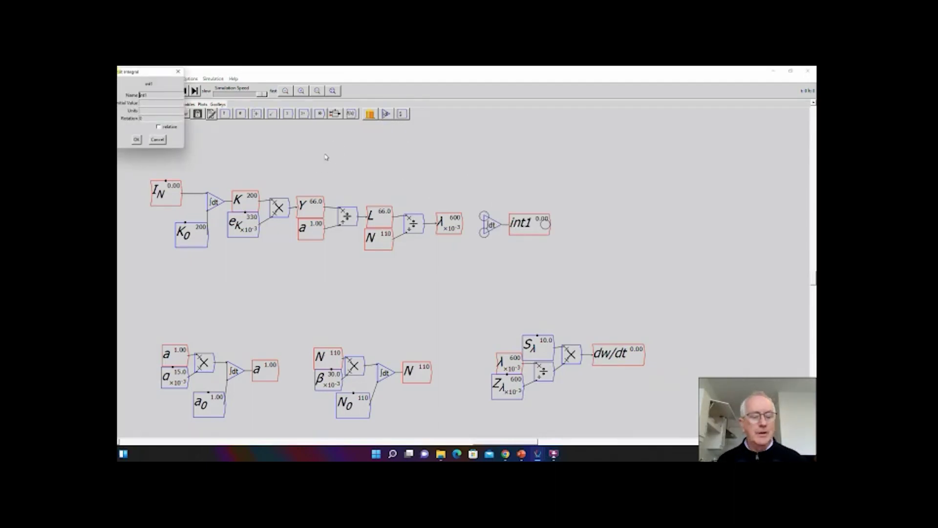
{"action": "type", "text": "w"}
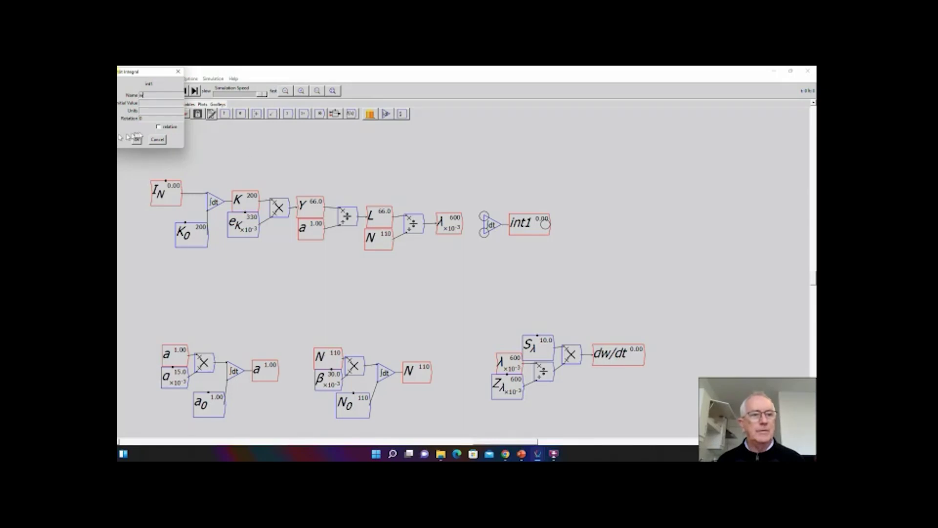
{"action": "left_click", "coordinate": [136, 139]}
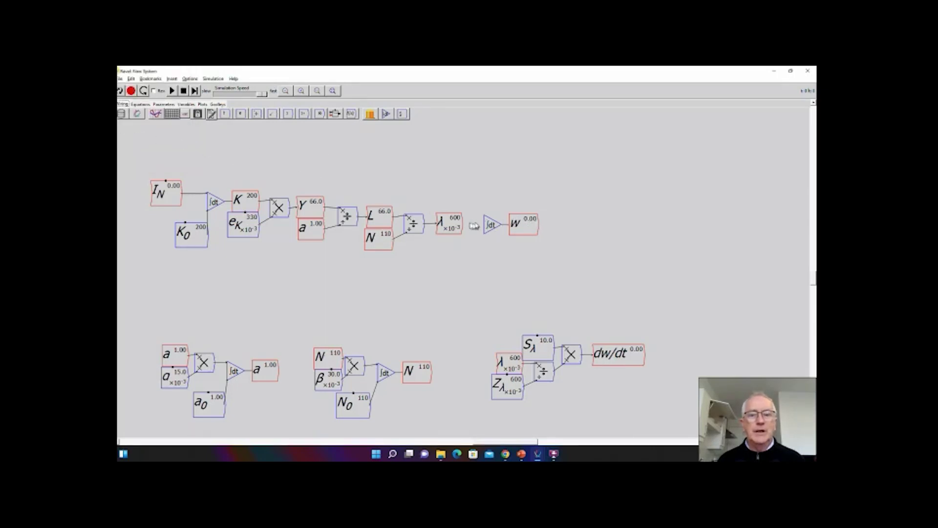
{"action": "left_click_drag", "start_coordinate": [518, 229], "coordinate": [529, 231]}
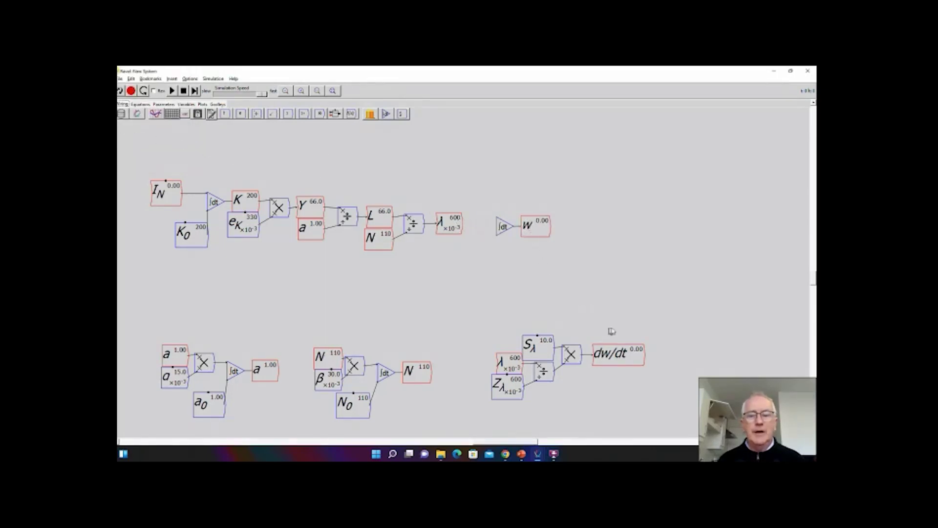
Place copies of dw/dt and w, one above the other, between \lambda and the w integral, moving the integral aside to make room.
{"action": "key", "text": "ctrl+c"}
{"action": "key", "text": "ctrl+v"}
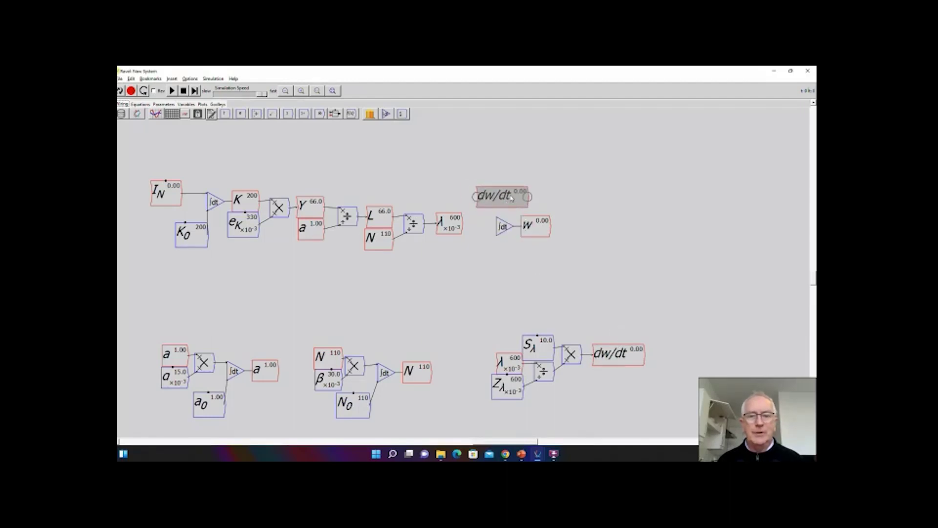
{"action": "left_click", "coordinate": [528, 199]}
{"action": "left_click_drag", "start_coordinate": [527, 200], "coordinate": [517, 219]}
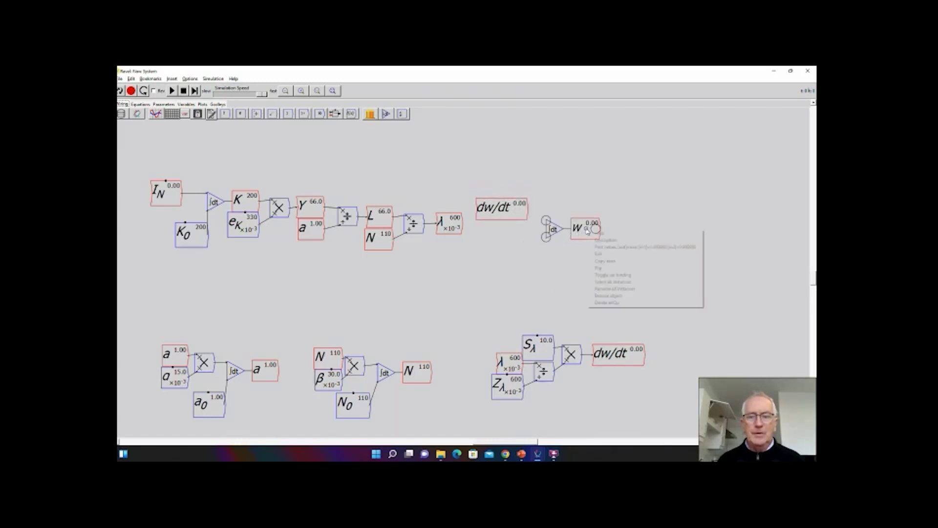
{"action": "right_click", "coordinate": [589, 231]}
{"action": "left_click", "coordinate": [600, 261]}
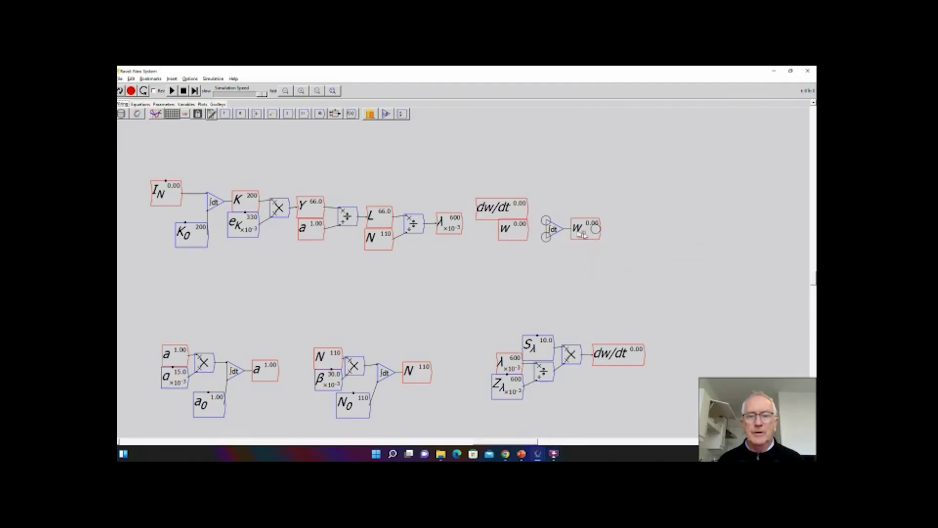
{"action": "left_click_drag", "start_coordinate": [552, 229], "coordinate": [582, 231]}
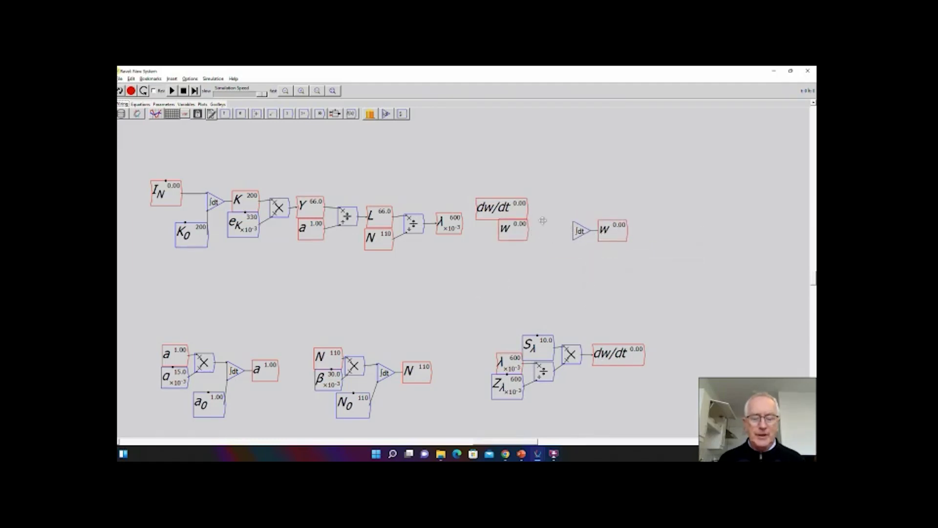
Multiply the copied dw/dt and w in a new multiplication block and wire the product into the w integral.
{"action": "key", "text": "asterisk"}
{"action": "left_click", "coordinate": [549, 219]}
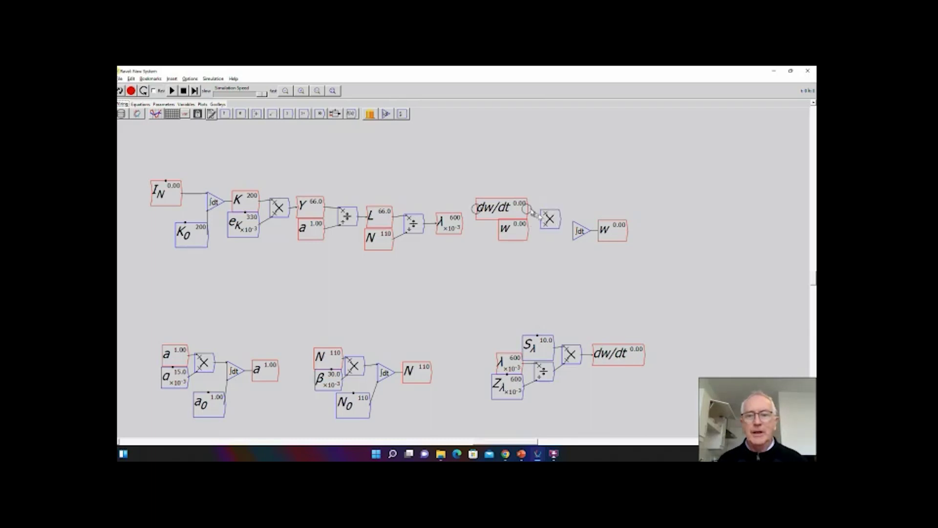
{"action": "left_click_drag", "start_coordinate": [528, 229], "coordinate": [577, 227]}
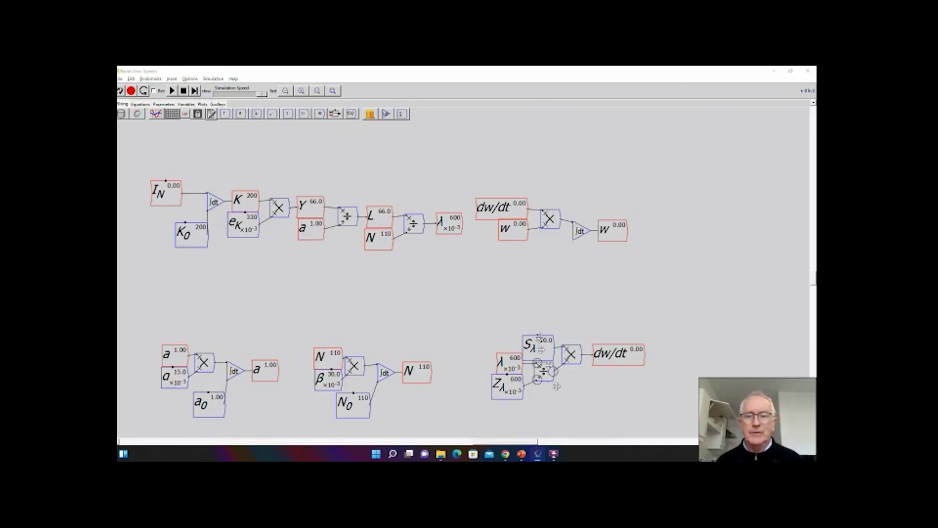
Create a parameter w_0 below the w integral with an initial value of 0.7.
{"action": "left_click", "coordinate": [577, 285]}
{"action": "type", "text": "w"}
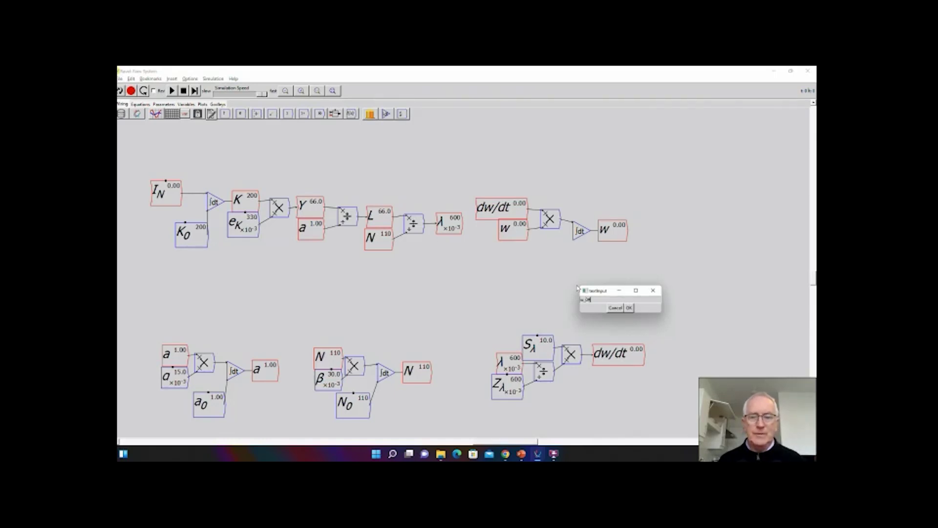
{"action": "type", "text": "_0"}
{"action": "key", "text": "Return"}
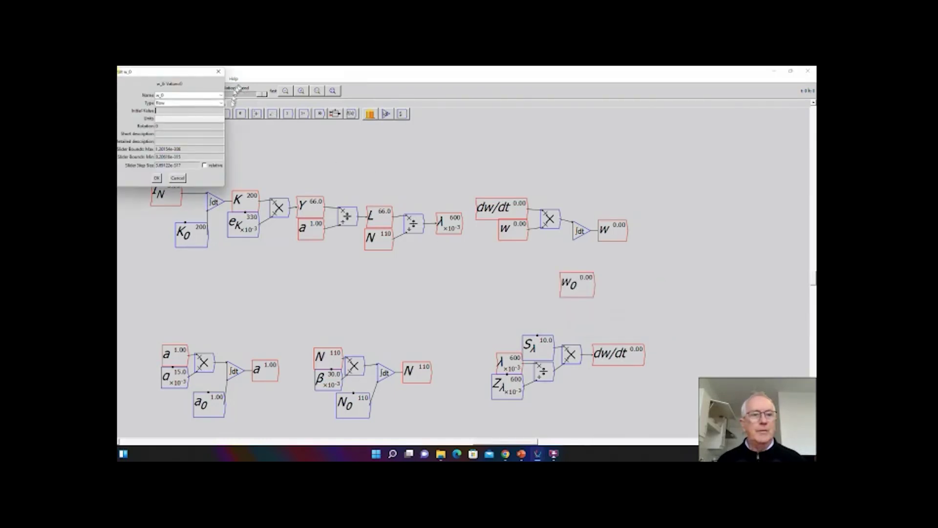
{"action": "left_click", "coordinate": [221, 103]}
{"action": "left_click", "coordinate": [181, 112]}
{"action": "left_click", "coordinate": [178, 110]}
Set w_0's slider bounds to maximum 1 and minimum 0.1 with a step size, and wire it as the w integral's initial value.
{"action": "key", "text": "Tab"}
{"action": "key", "text": "Tab"}
{"action": "type", "text": "1"}
{"action": "key", "text": "Tab"}
{"action": "type", "text": "0.1"}
{"action": "key", "text": "Tab"}
{"action": "type", "text": "0"}
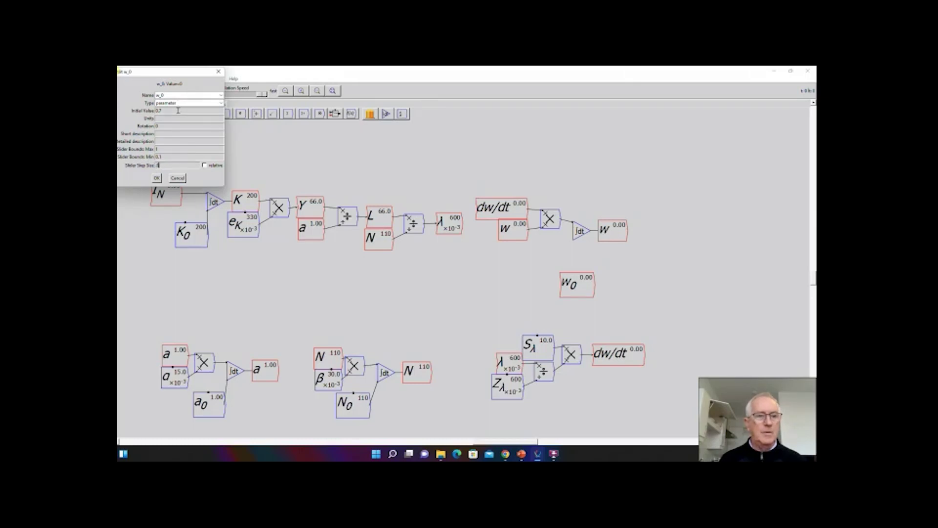
{"action": "key", "text": "Return"}
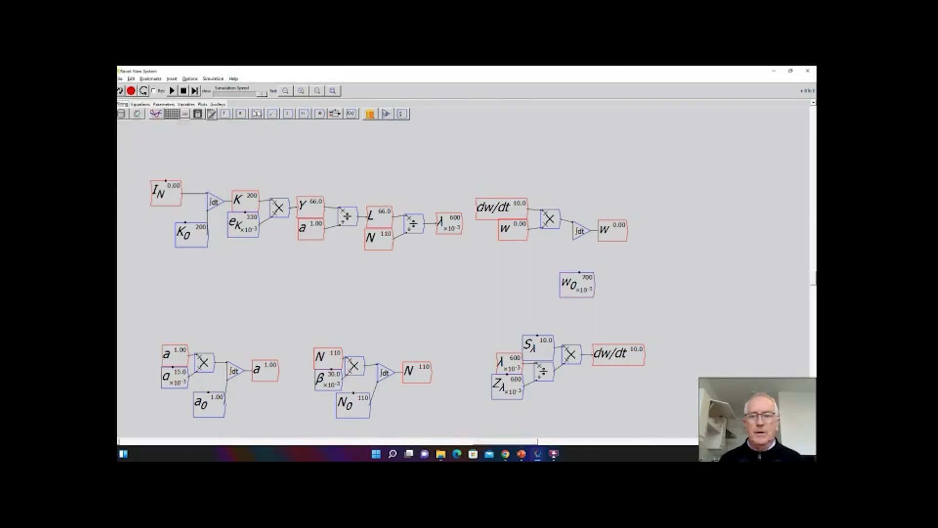
{"action": "mouse_move", "coordinate": [592, 286]}
{"action": "left_mouse_down"}
{"action": "mouse_move", "coordinate": [574, 240]}
{"action": "mouse_move", "coordinate": [553, 266]}
{"action": "mouse_move", "coordinate": [540, 251]}
{"action": "left_mouse_up"}
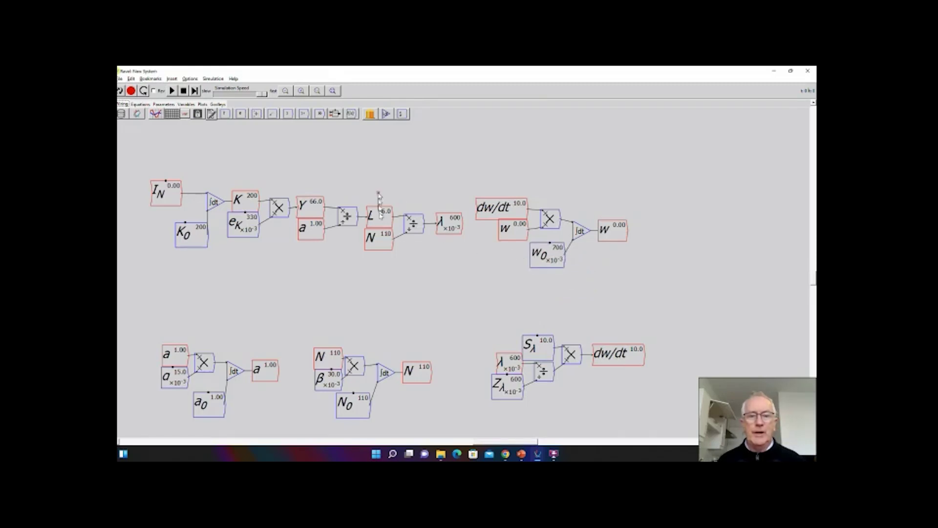
Place a copy of L above the integrated w and wire both into a new multiplication block.
{"action": "left_click_drag", "start_coordinate": [390, 213], "coordinate": [615, 211]}
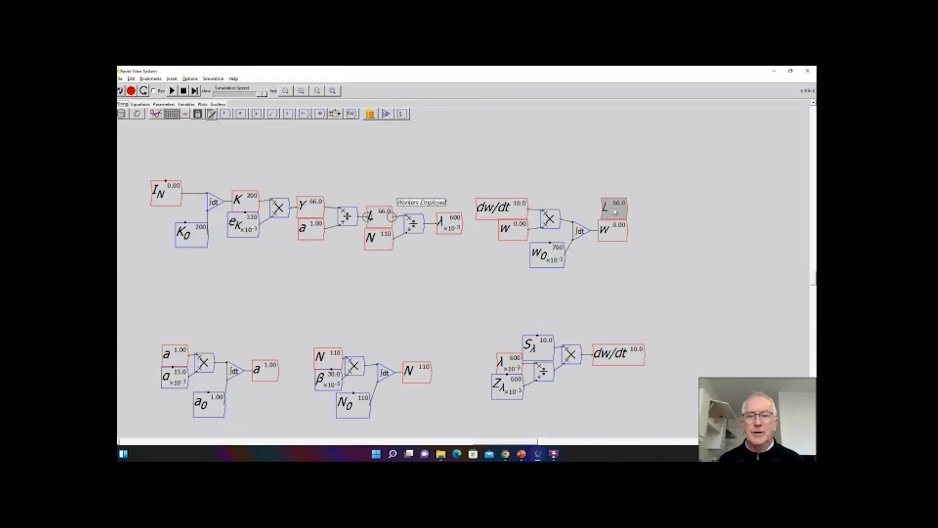
{"action": "key", "text": "asterisk"}
{"action": "left_click", "coordinate": [645, 220]}
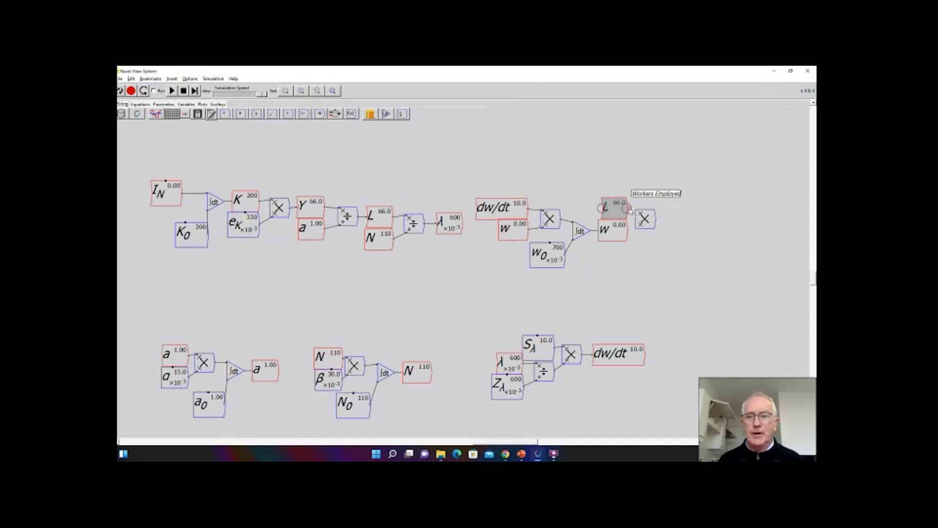
{"action": "mouse_move", "coordinate": [628, 208]}
{"action": "left_mouse_down"}
{"action": "mouse_move", "coordinate": [640, 213]}
{"action": "mouse_move", "coordinate": [638, 227]}
{"action": "left_mouse_up"}
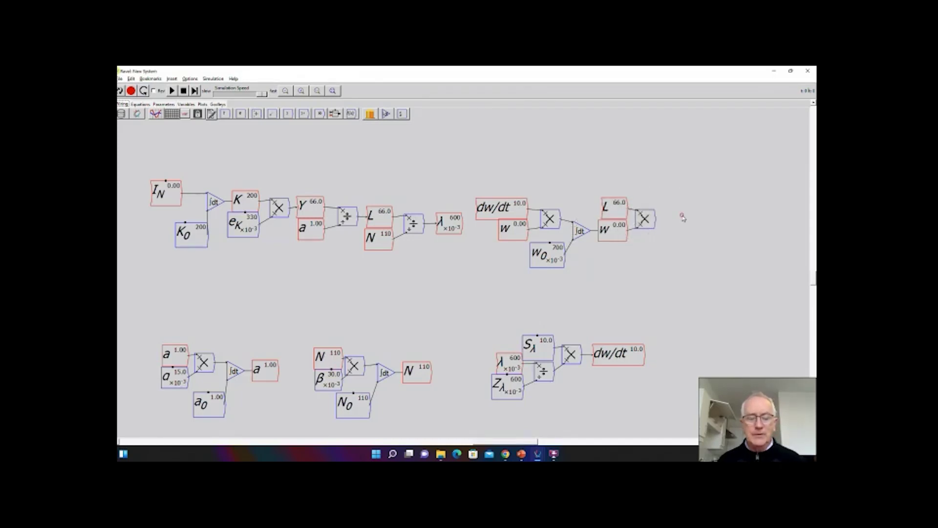
Create a variable W to the right of the L and w multiplication block and connect the product to it.
{"action": "type", "text": "w"}
{"action": "key", "text": "Return"}
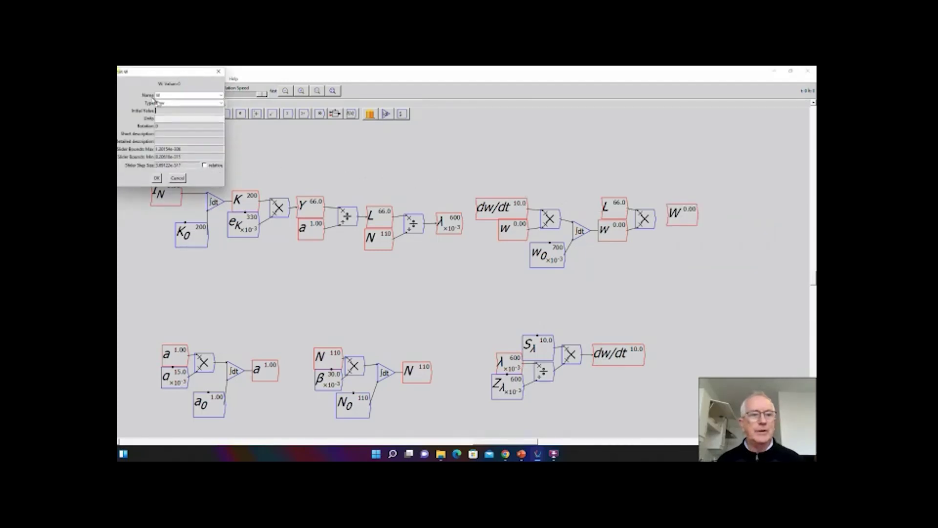
{"action": "left_click", "coordinate": [155, 111]}
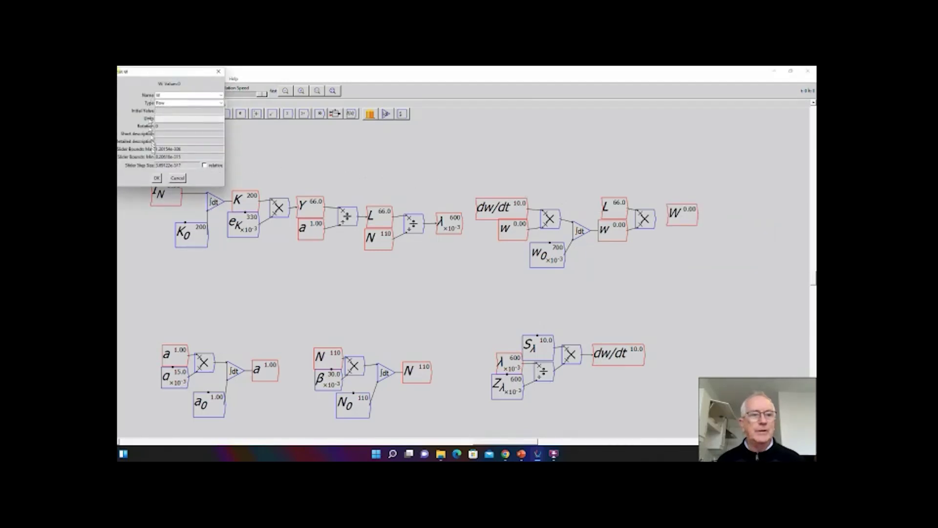
{"action": "left_click", "coordinate": [156, 179]}
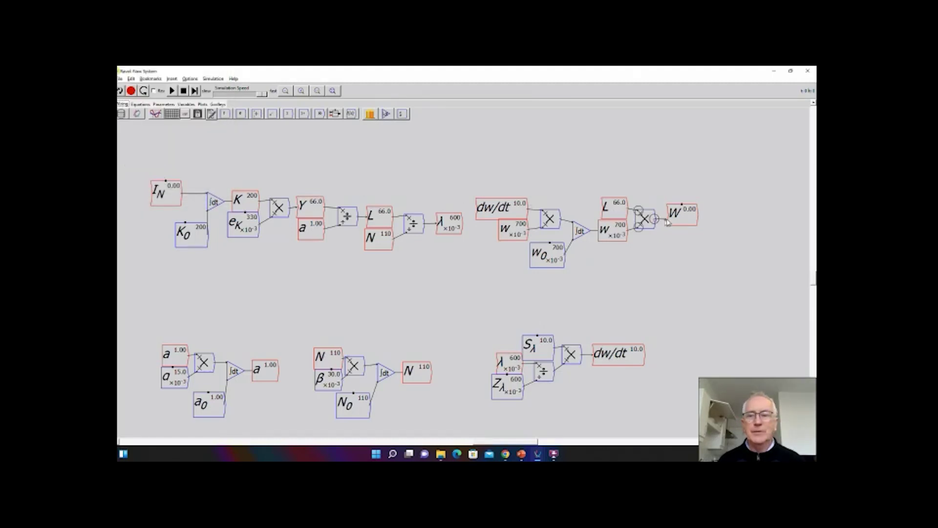
{"action": "left_click_drag", "start_coordinate": [668, 222], "coordinate": [677, 220]}
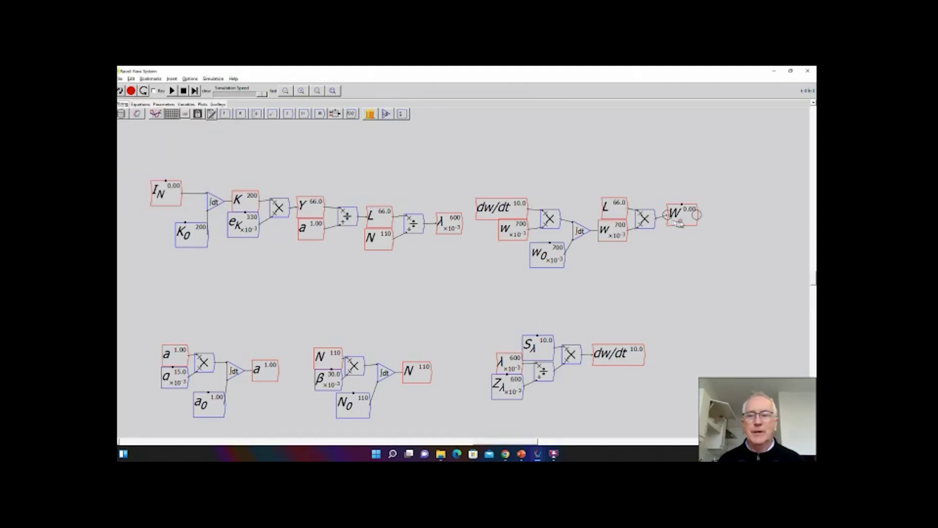
Bring up the editing window of the Banking Sector Godley table.
{"action": "left_click", "coordinate": [334, 92]}
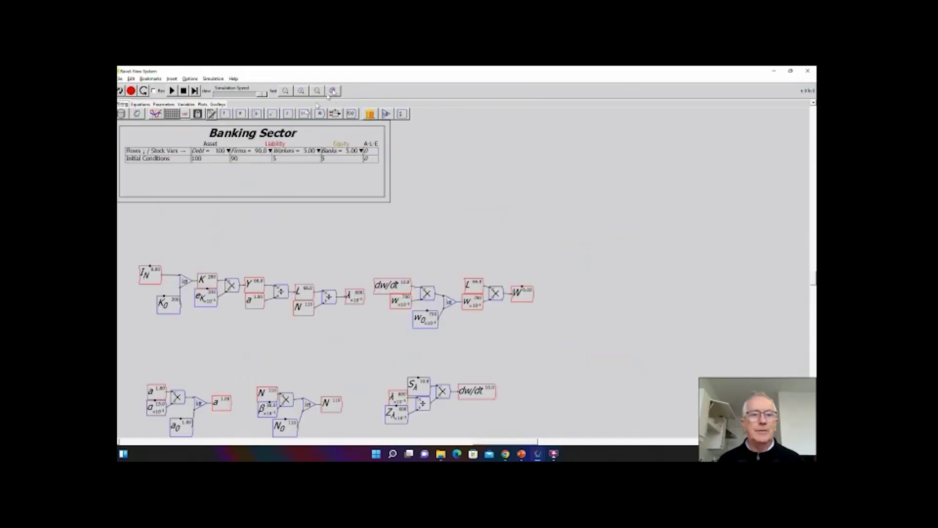
{"action": "double_click", "coordinate": [151, 171]}
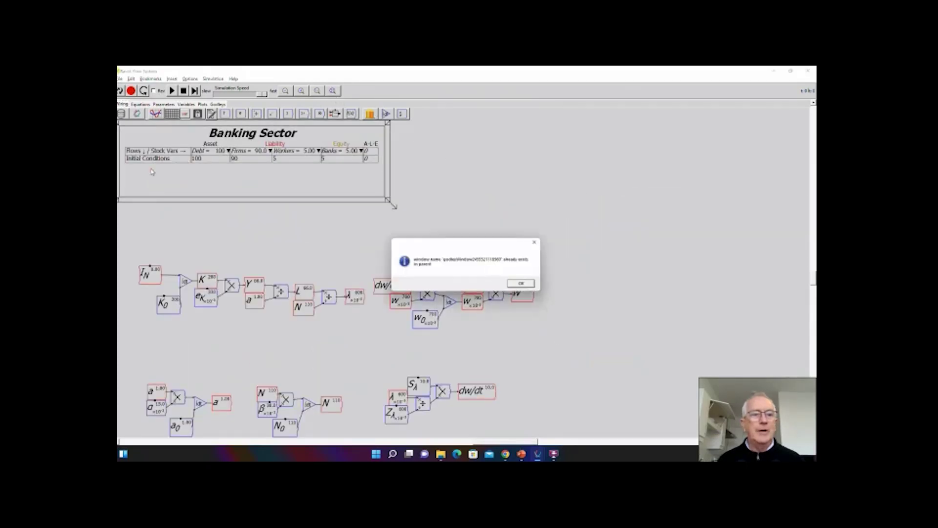
{"action": "left_click", "coordinate": [520, 284]}
{"action": "key", "text": "alt+Tab"}
{"action": "key", "text": "alt+Tab"}
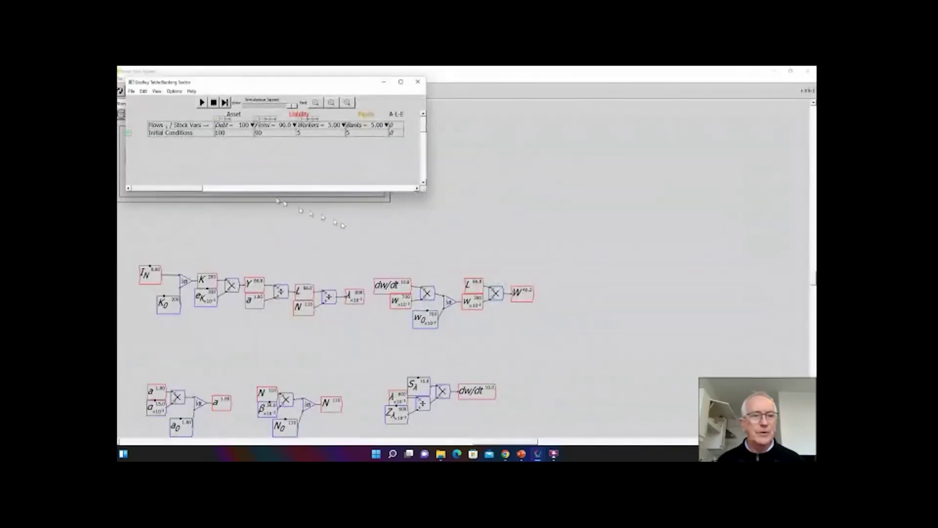
Add a "Pay wages" row to the Banking Sector table with -W for Firms and W for Workers.
{"action": "left_click", "coordinate": [128, 133]}
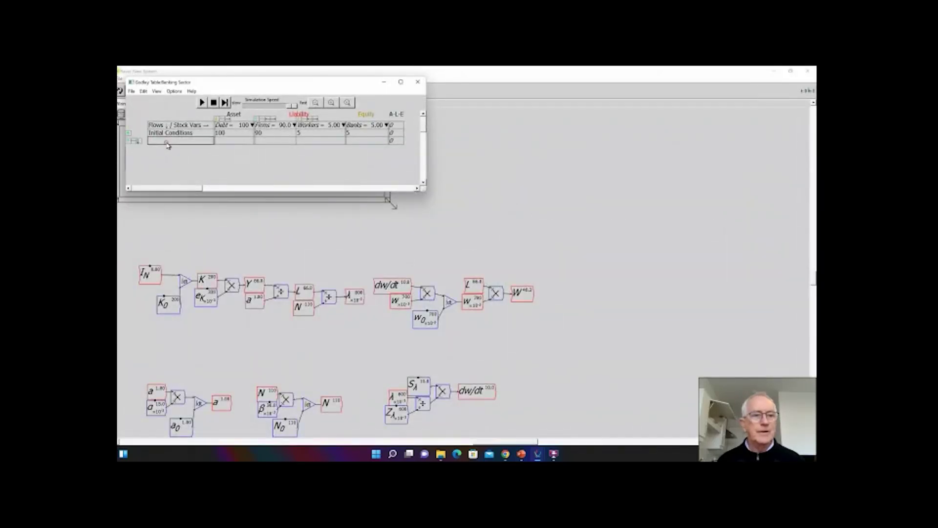
{"action": "left_click", "coordinate": [167, 142]}
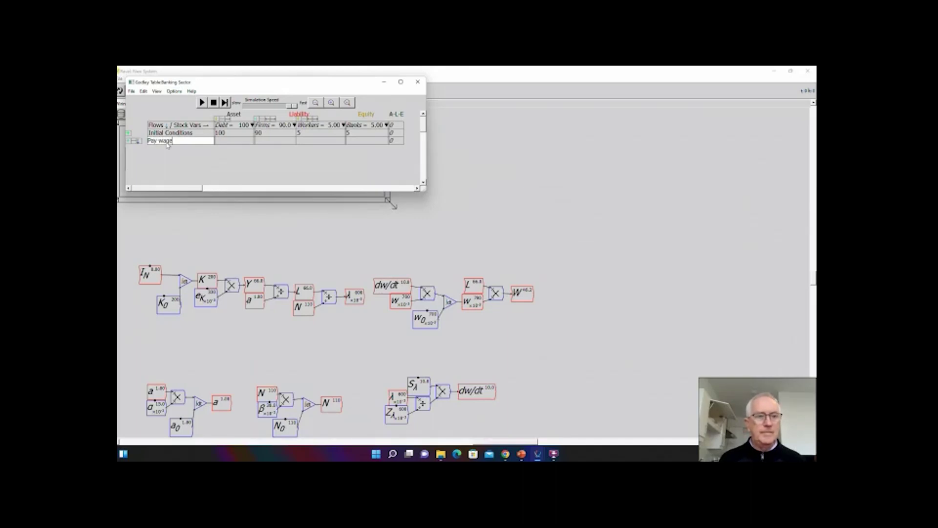
{"action": "type", "text": "Pay wages"}
{"action": "left_click", "coordinate": [275, 141]}
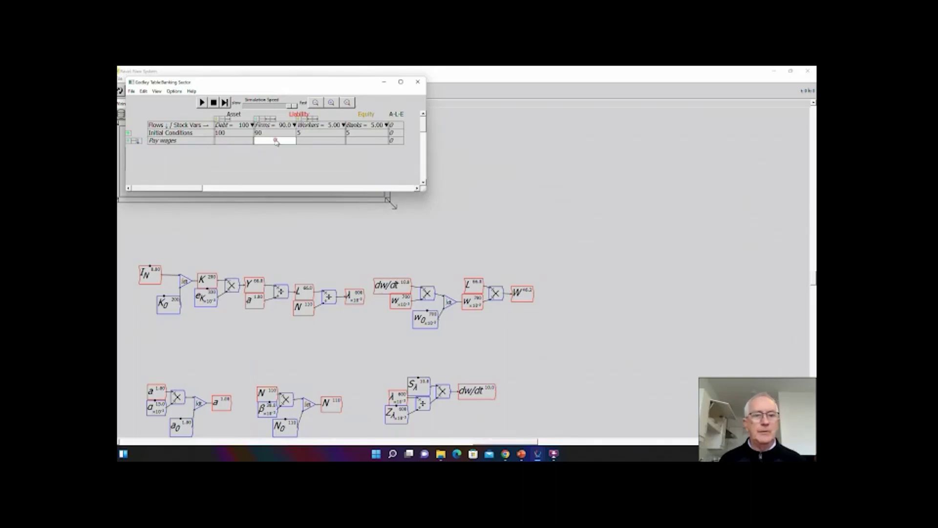
{"action": "type", "text": "-W"}
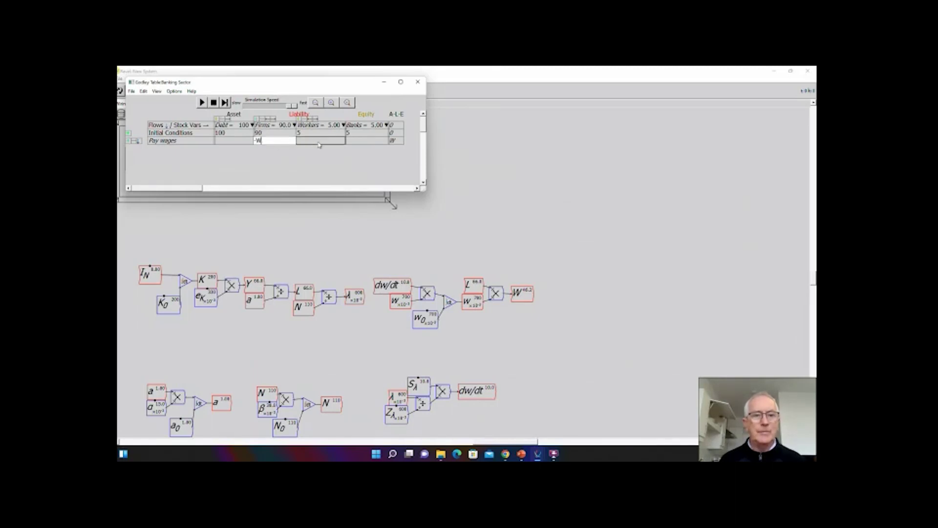
{"action": "left_click", "coordinate": [318, 142]}
{"action": "type", "text": "W"}
{"action": "left_click", "coordinate": [322, 158]}
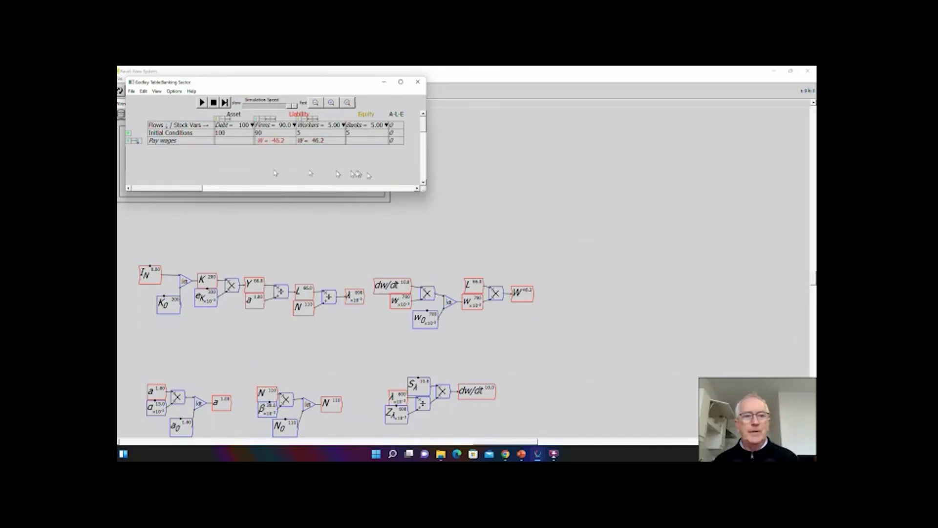
Add a "Consumption by workers" row below "Pay wages" with -C_W for Workers and C_W for Firms.
{"action": "left_click", "coordinate": [128, 141]}
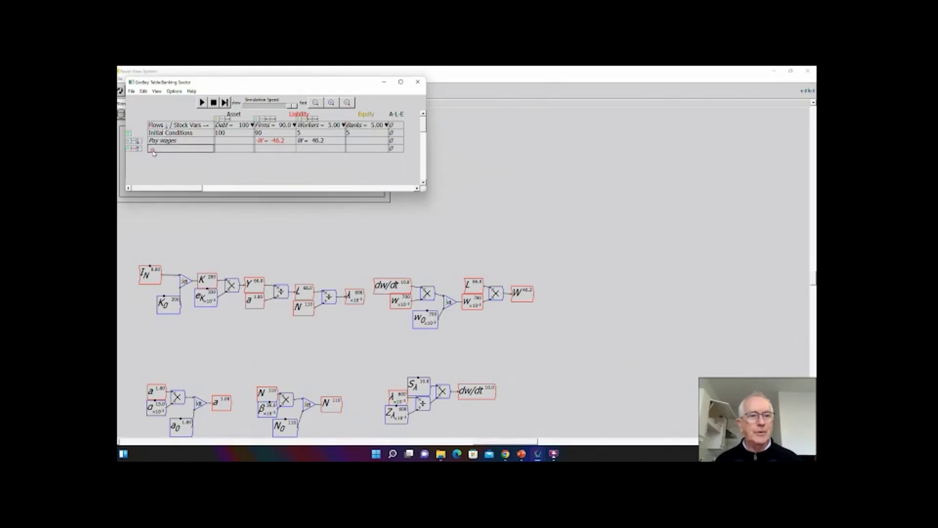
{"action": "left_click", "coordinate": [153, 151]}
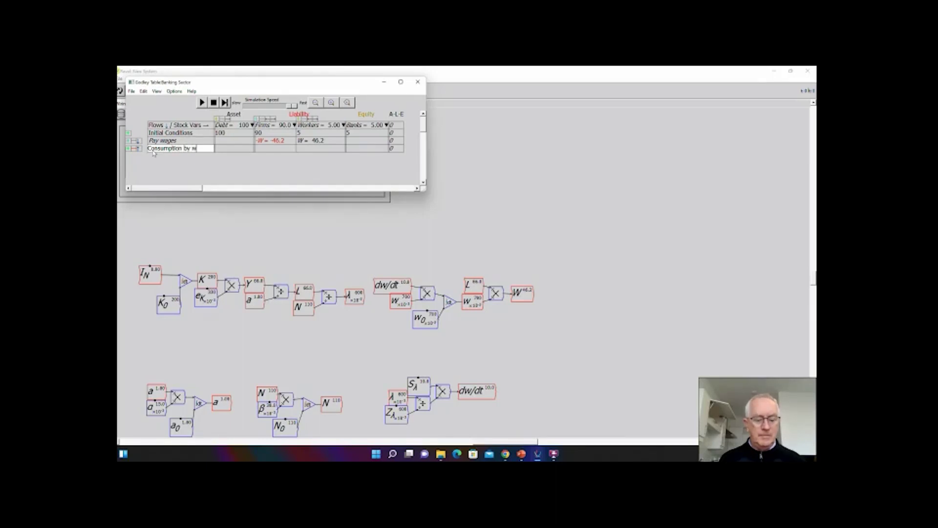
{"action": "left_click", "coordinate": [321, 149]}
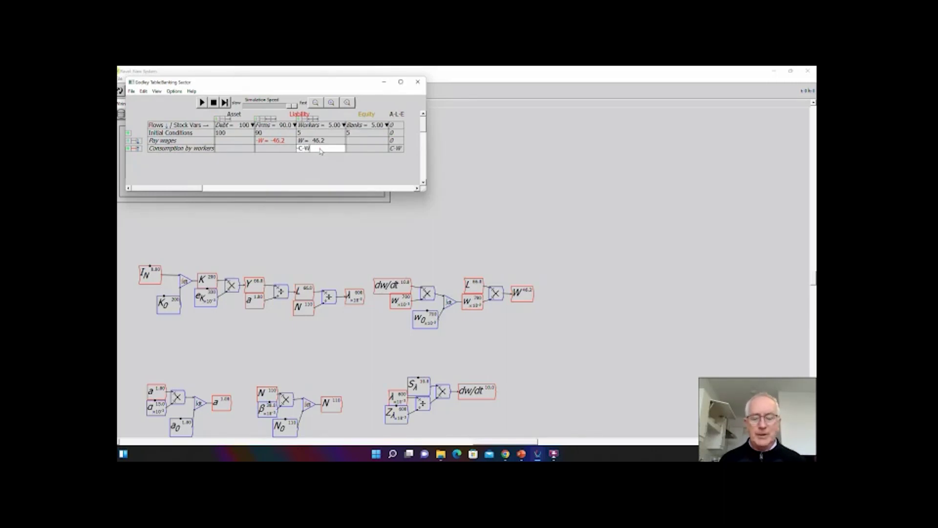
{"action": "key", "text": "BackSpace"}
{"action": "key", "text": "BackSpace"}
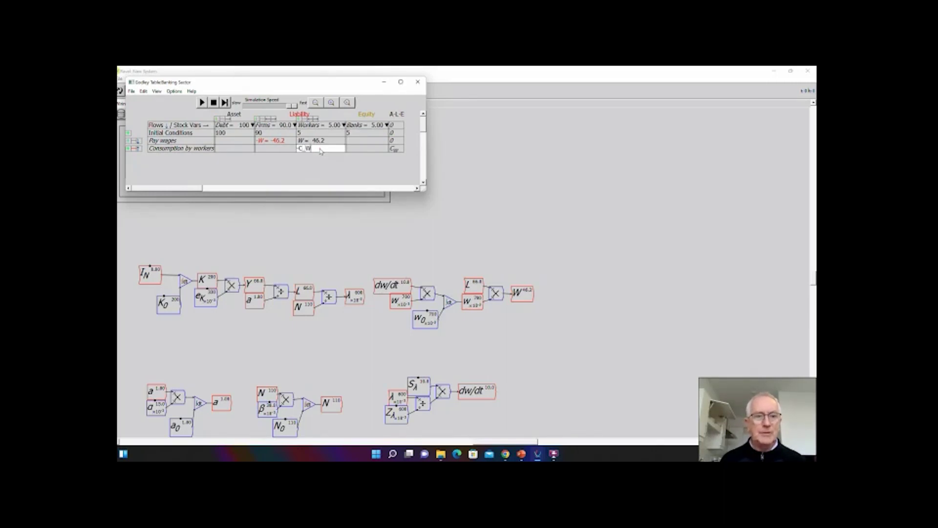
{"action": "left_click", "coordinate": [259, 150]}
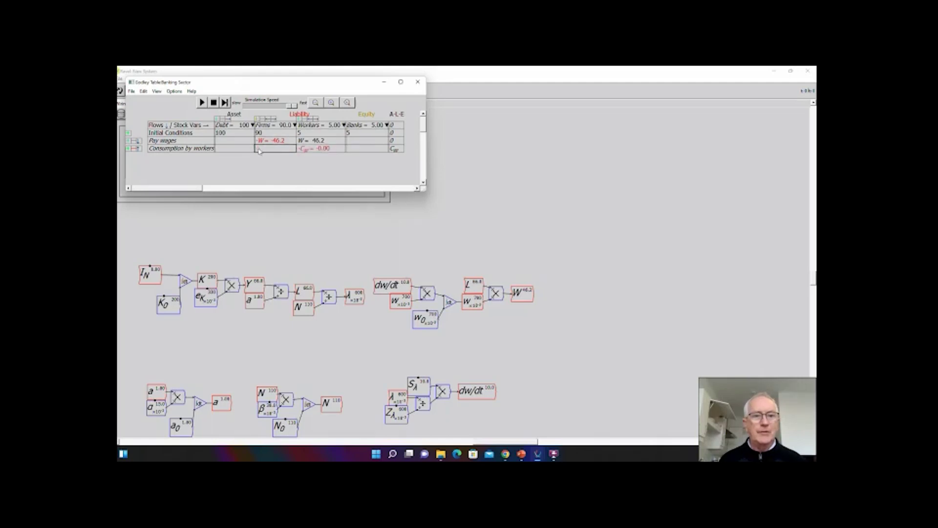
{"action": "left_click", "coordinate": [259, 149]}
{"action": "type", "text": "C_W"}
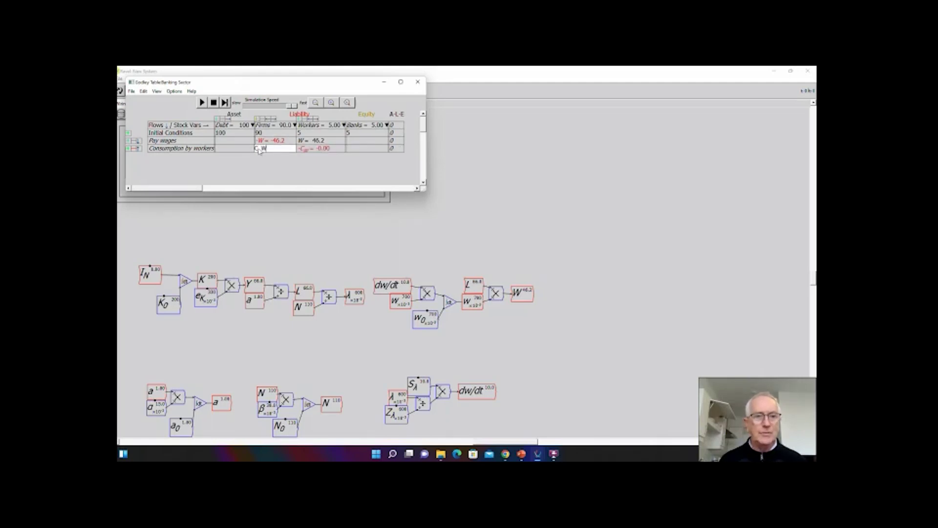
{"action": "left_click", "coordinate": [264, 166]}
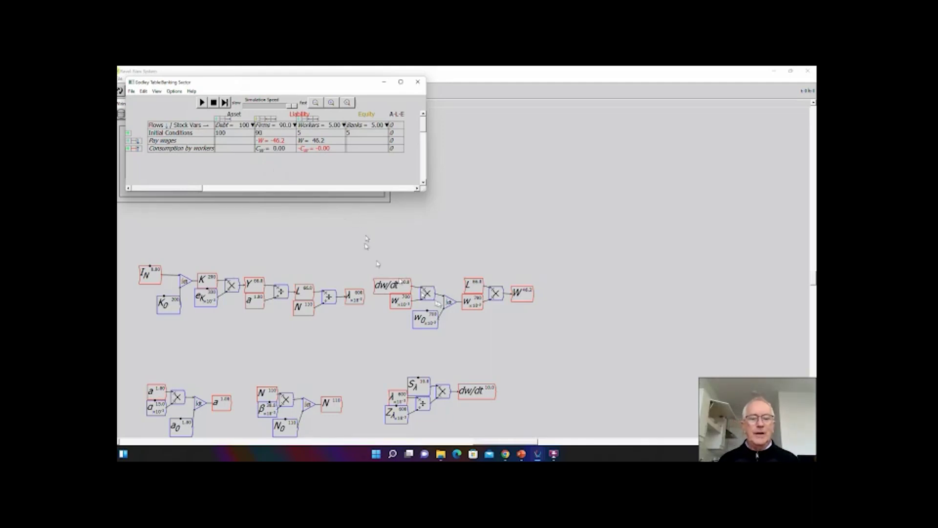
{"action": "left_click", "coordinate": [323, 221]}
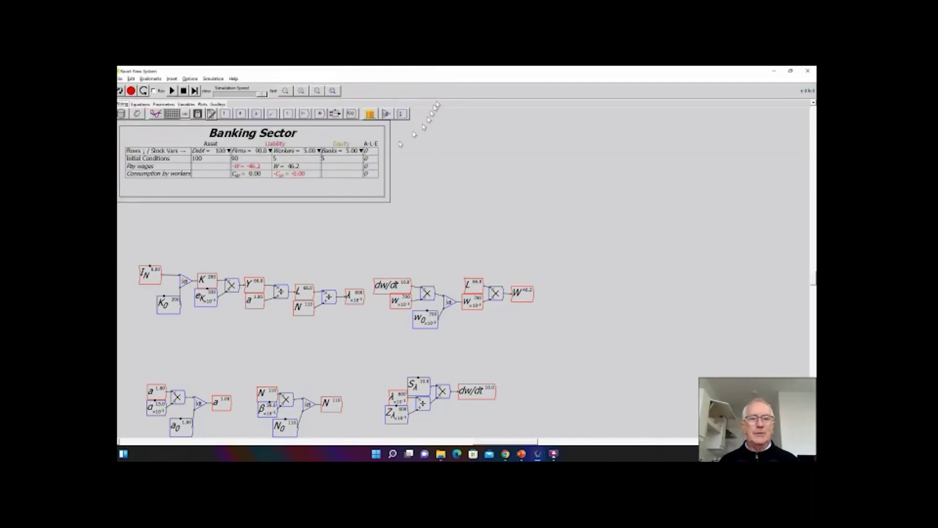
Restore the main window to a smaller size, bring up the variable browser and place it beside the canvas.
{"action": "double_click", "coordinate": [499, 76]}
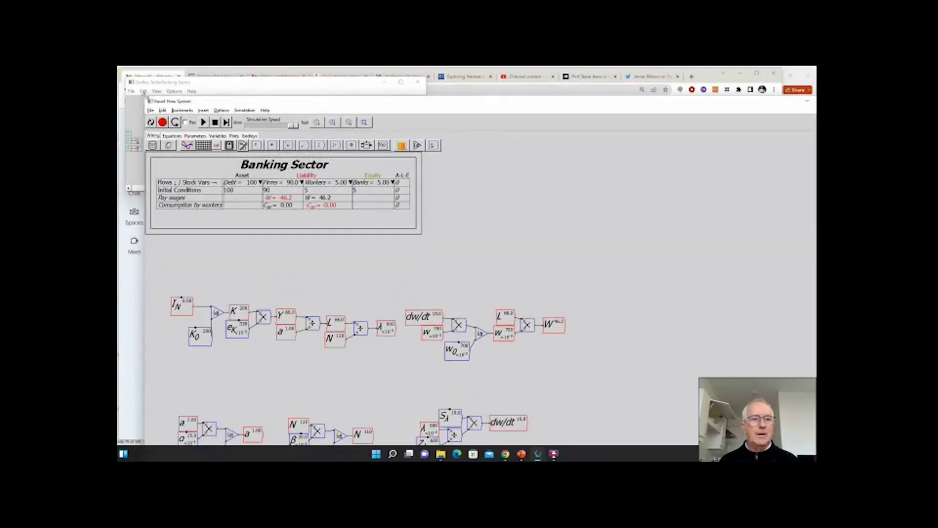
{"action": "left_click_drag", "start_coordinate": [145, 96], "coordinate": [328, 108]}
{"action": "left_click_drag", "start_coordinate": [403, 116], "coordinate": [196, 78]}
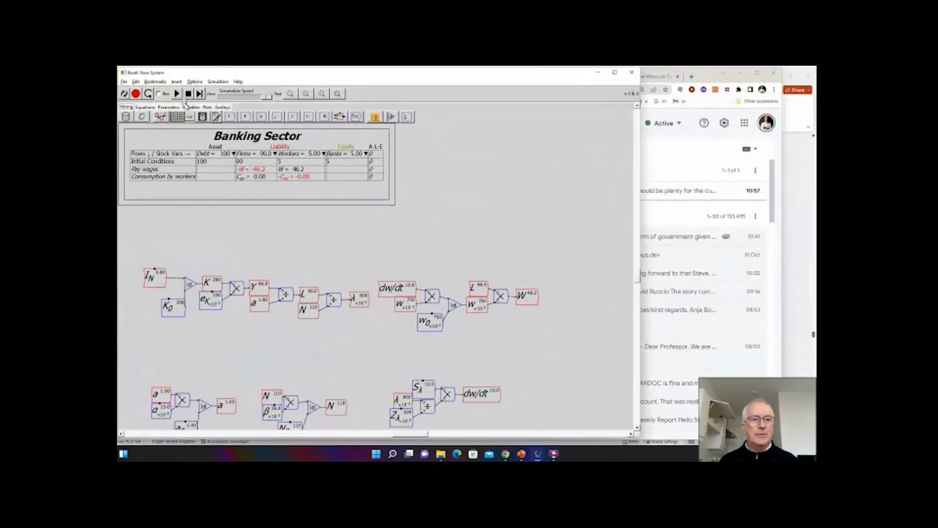
{"action": "left_click", "coordinate": [191, 117]}
{"action": "left_click", "coordinate": [209, 148]}
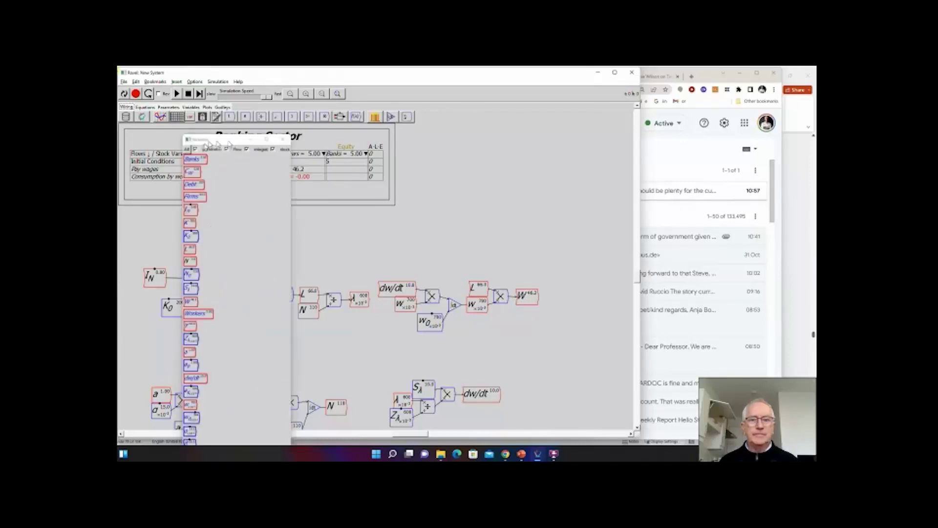
{"action": "left_click_drag", "start_coordinate": [234, 140], "coordinate": [690, 80]}
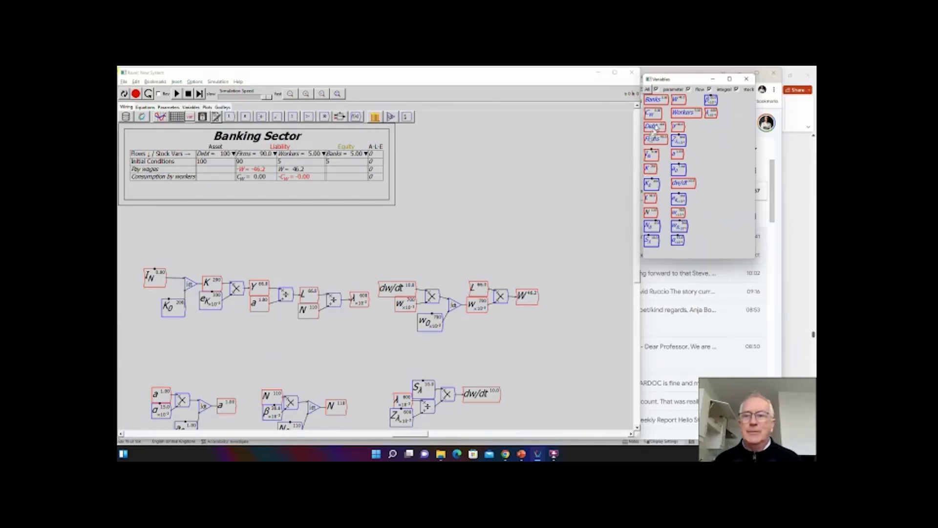
Place W and C_W from the variable browser beside the dw/dt equation, wire W into C_W and reset the simulation.
{"action": "left_click_drag", "start_coordinate": [655, 116], "coordinate": [576, 397]}
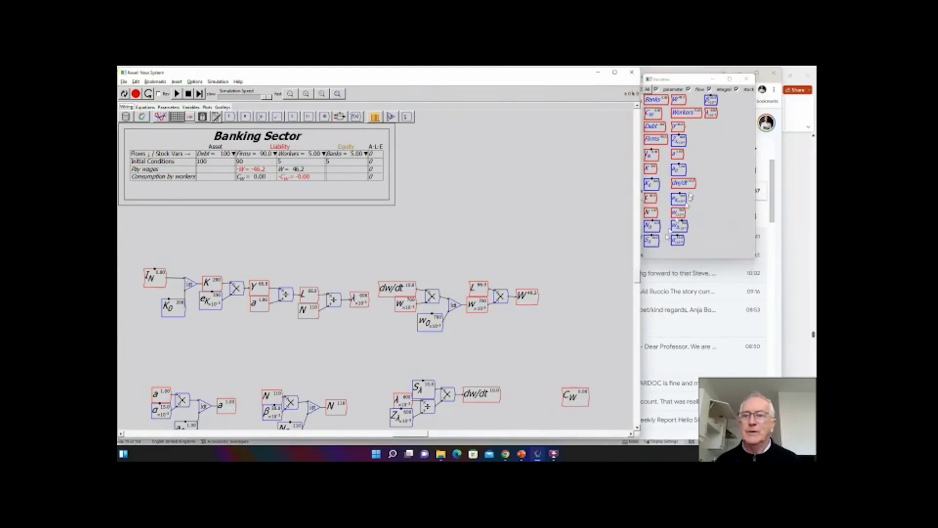
{"action": "left_click", "coordinate": [668, 126]}
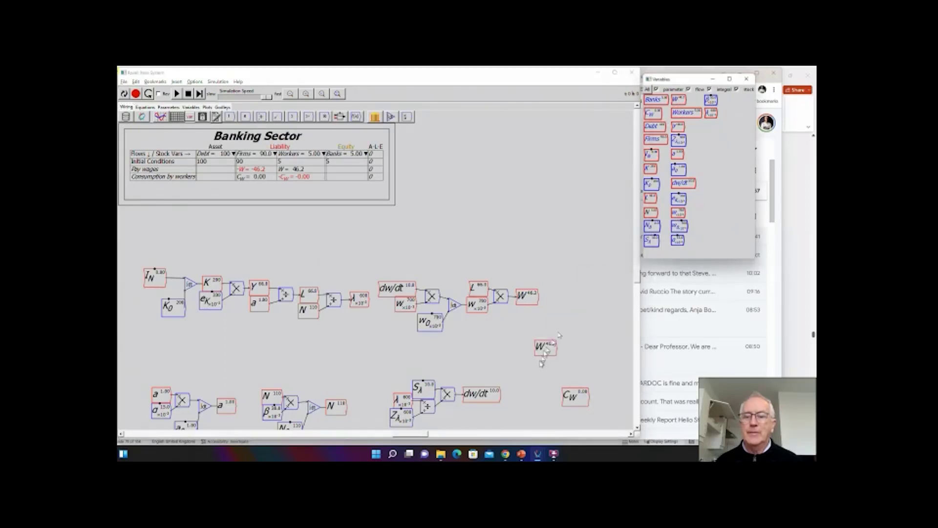
{"action": "left_click", "coordinate": [533, 397]}
{"action": "left_click_drag", "start_coordinate": [557, 399], "coordinate": [590, 401]}
{"action": "mouse_move", "coordinate": [399, 209]}
{"action": "left_click", "coordinate": [124, 94]}
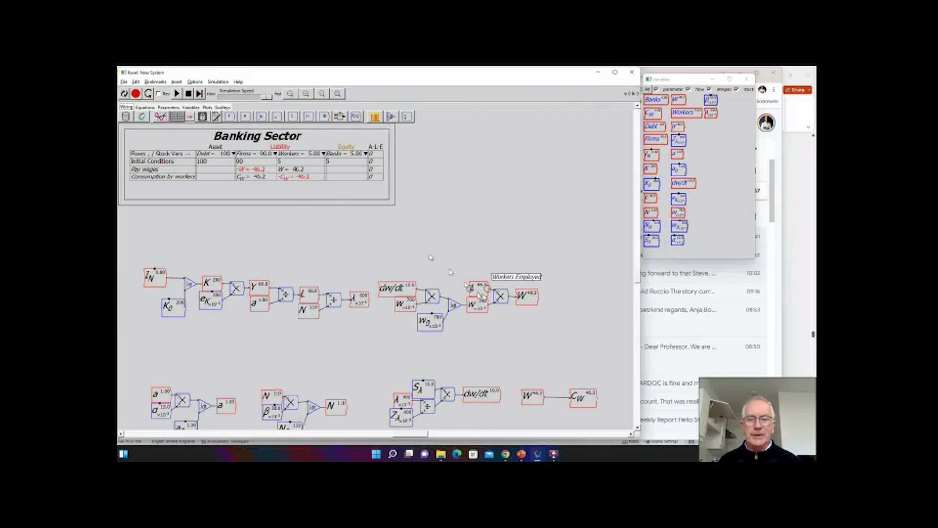
{"action": "left_click_drag", "start_coordinate": [585, 399], "coordinate": [581, 397]}
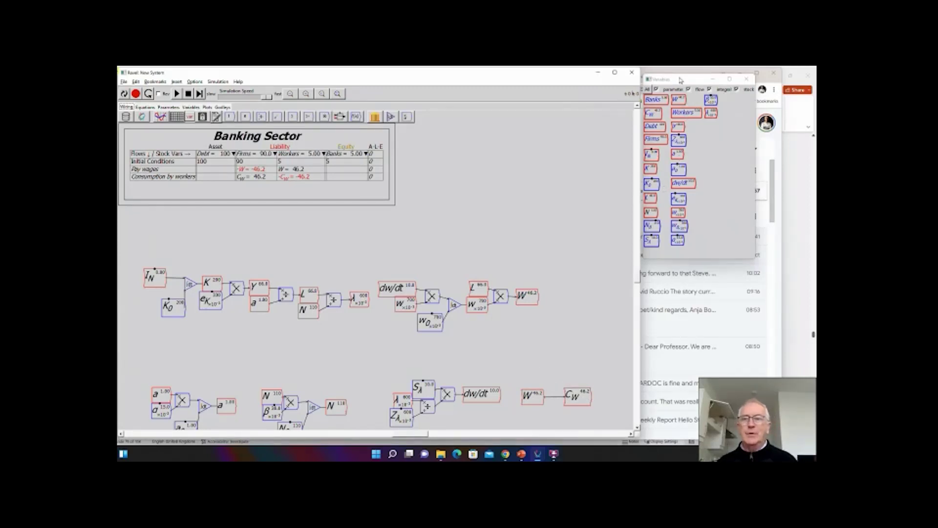
Widen the canvas window, place a copy of Y above the W output and wire both into a new subtraction block.
{"action": "left_click_drag", "start_coordinate": [677, 80], "coordinate": [734, 77]}
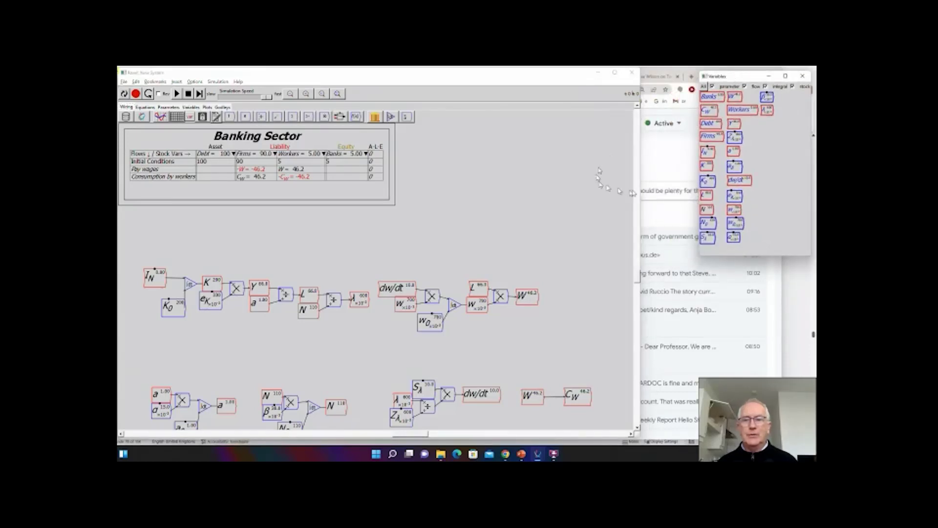
{"action": "left_click_drag", "start_coordinate": [638, 200], "coordinate": [679, 208]}
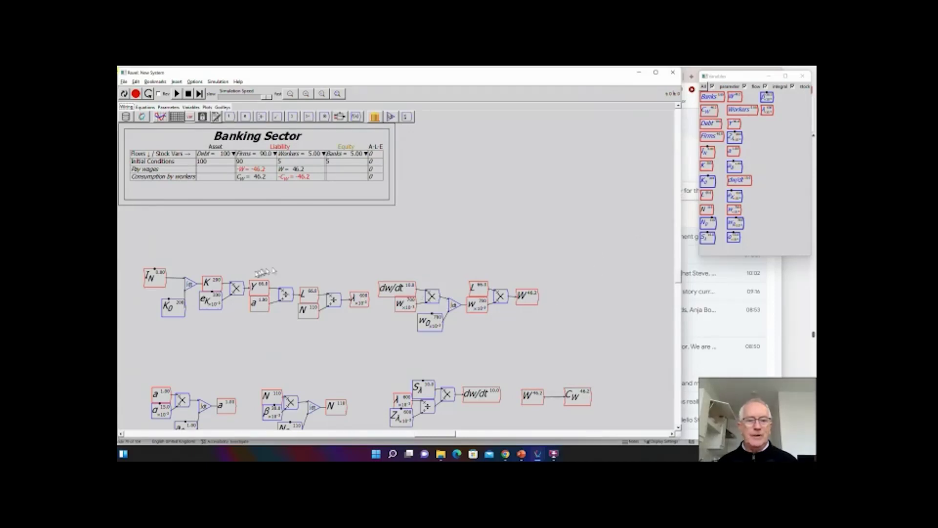
{"action": "left_click_drag", "start_coordinate": [259, 285], "coordinate": [530, 284]}
{"action": "type", "text": "-"}
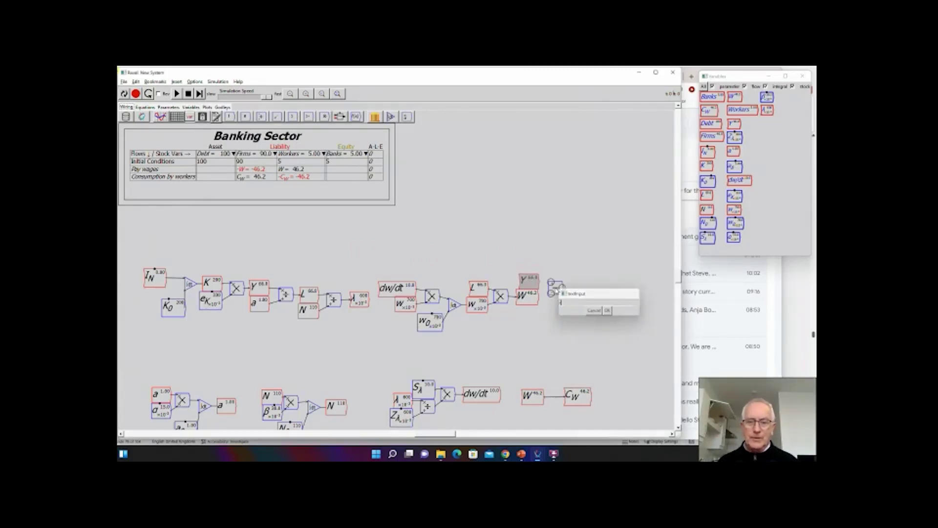
{"action": "key", "text": "Return"}
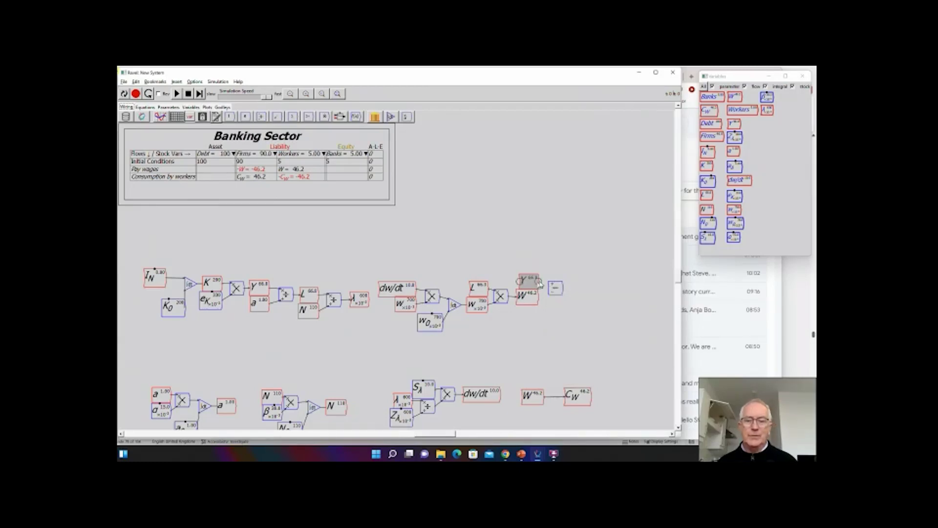
{"action": "left_click_drag", "start_coordinate": [540, 283], "coordinate": [551, 294]}
Create a variable \Pi_G beside the subtraction block and connect the difference of Y and W to it.
{"action": "type", "text": "\\Pi_f"}
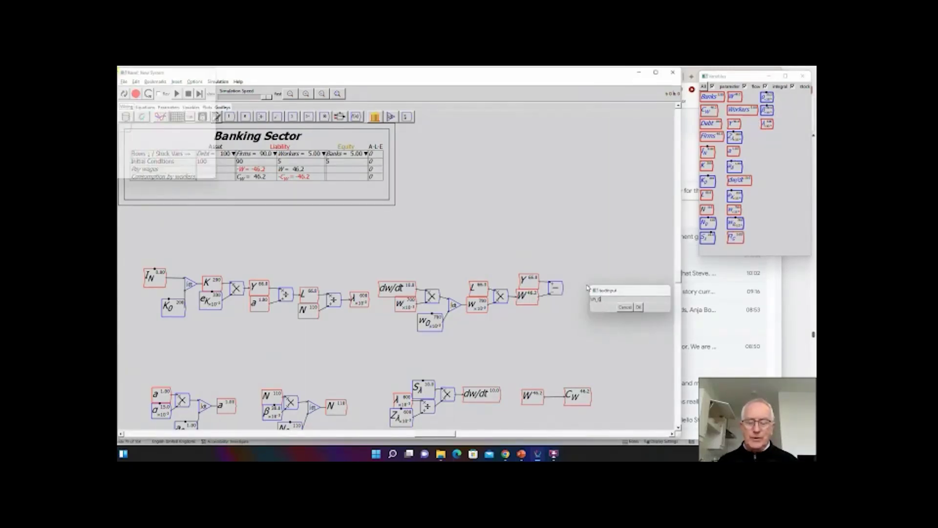
{"action": "key", "text": "Return"}
{"action": "key", "text": "Return"}
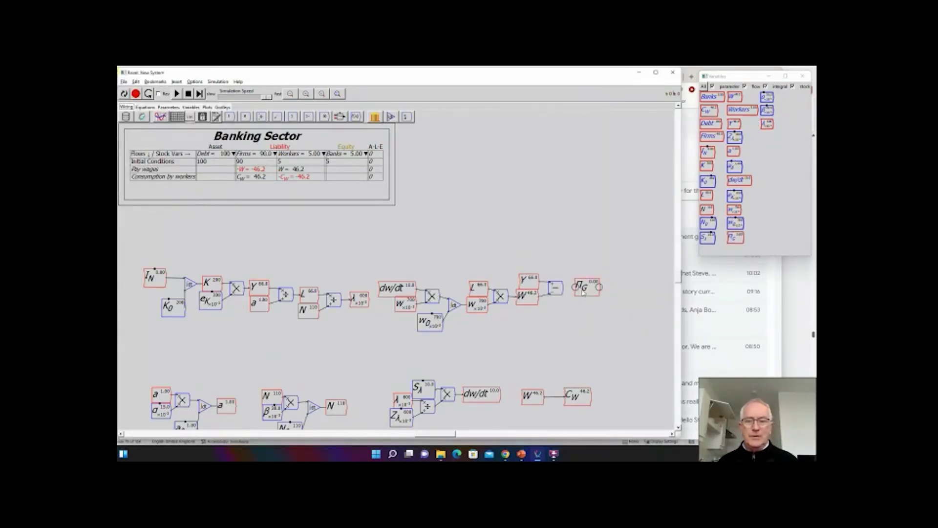
{"action": "left_click_drag", "start_coordinate": [563, 288], "coordinate": [590, 292]}
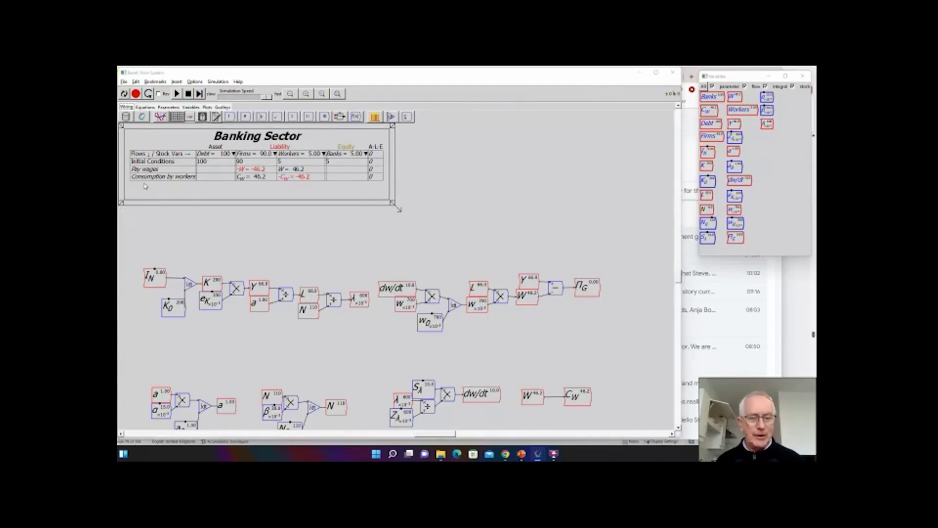
Insert a "Pay interest on debt" row above "Pay wages" in the Banking Sector Godley table.
{"action": "key", "text": "alt+Tab"}
{"action": "key", "text": "alt+Tab"}
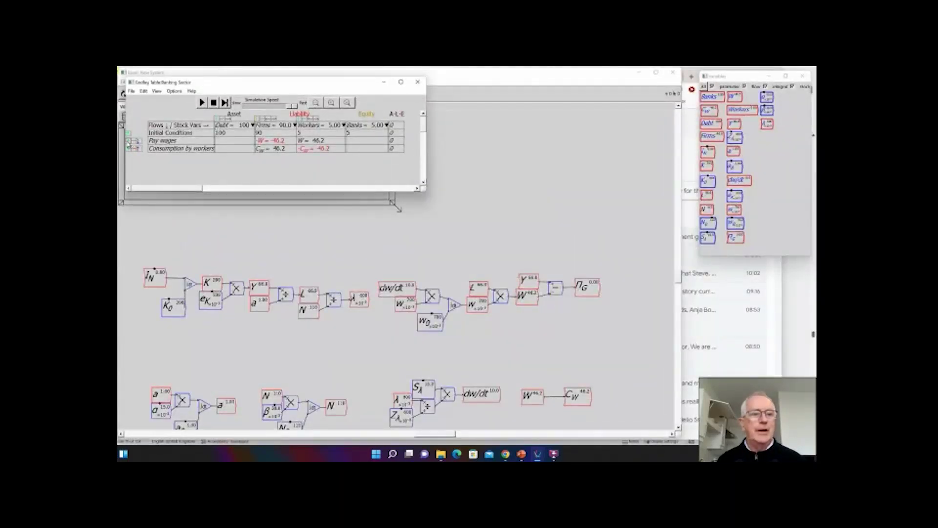
{"action": "left_click", "coordinate": [129, 141]}
{"action": "left_click", "coordinate": [141, 148]}
{"action": "left_click", "coordinate": [157, 142]}
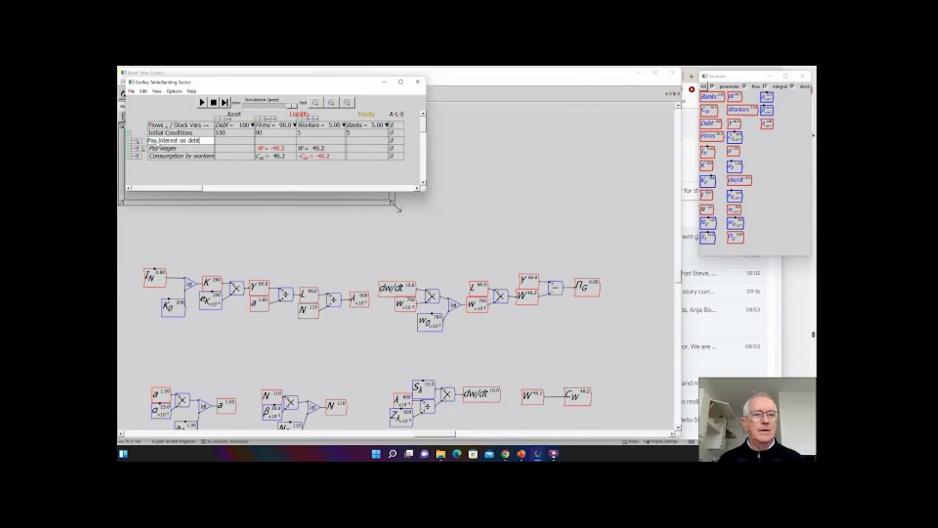
{"action": "type", "text": "Pay interest on debt"}
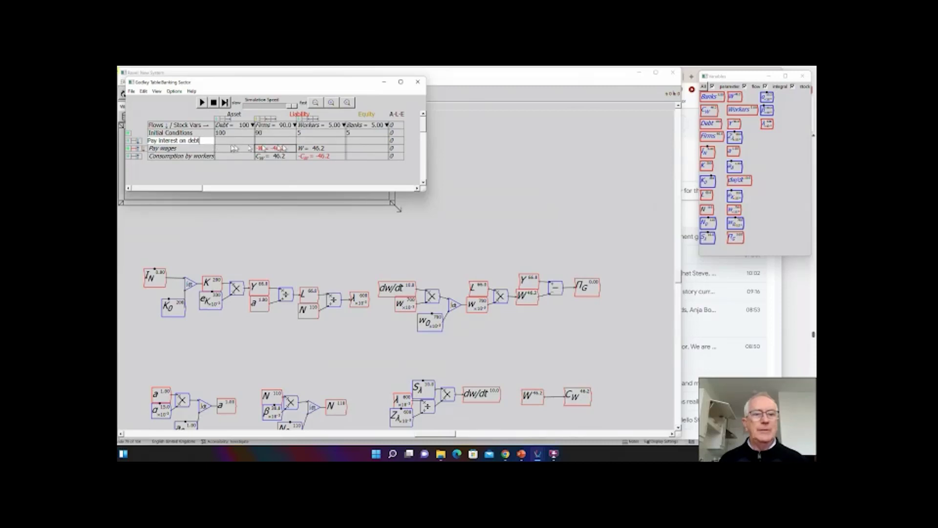
Enter the interest flow as -Int for Firms and Int for Banks in the "Pay interest on debt" row.
{"action": "left_click", "coordinate": [278, 142]}
{"action": "left_click", "coordinate": [277, 142]}
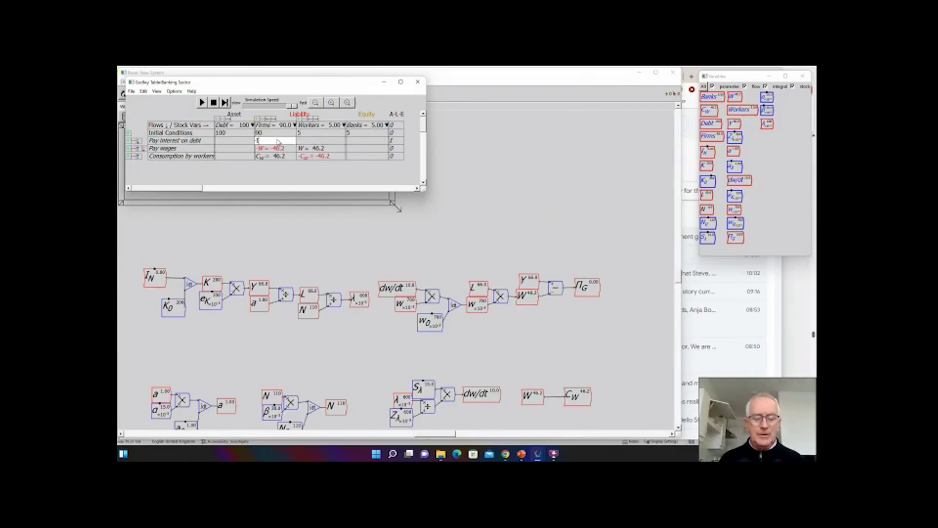
{"action": "type", "text": "-Int"}
{"action": "left_click", "coordinate": [358, 141]}
{"action": "left_click", "coordinate": [357, 141]}
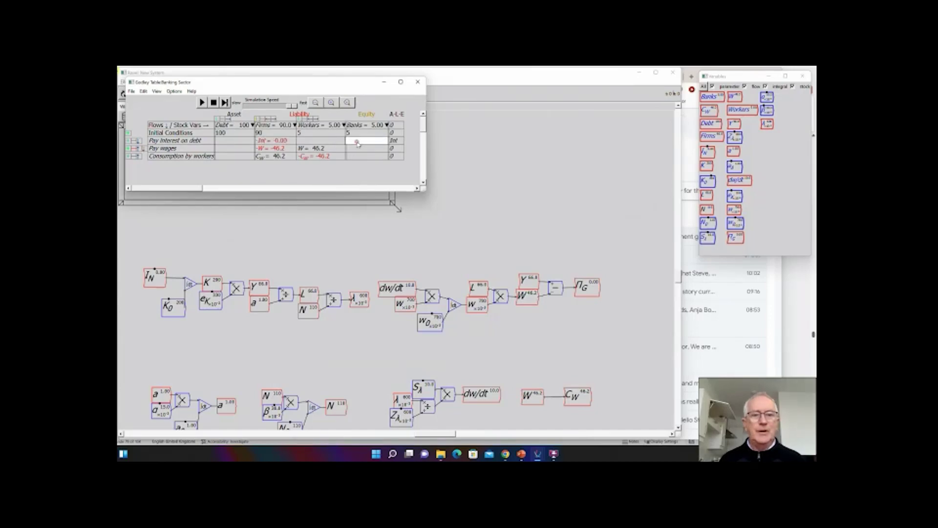
{"action": "type", "text": "Int"}
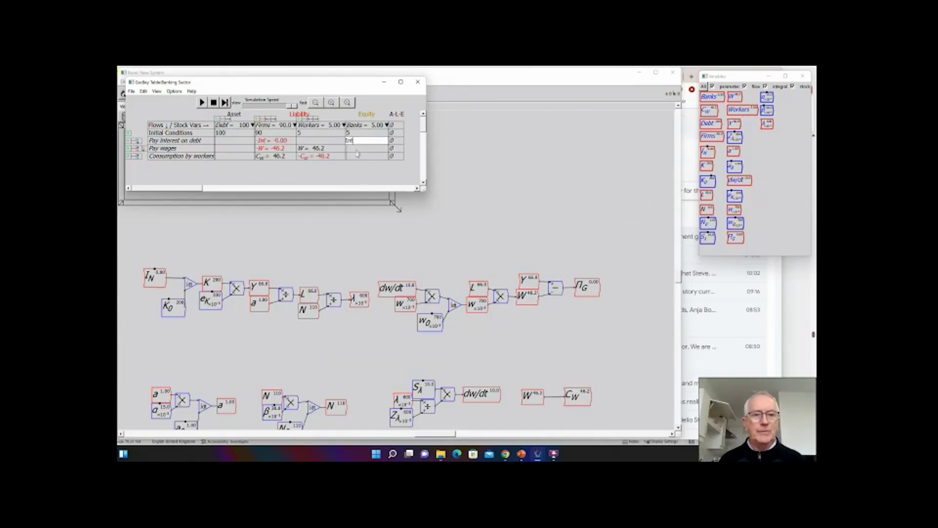
{"action": "left_click", "coordinate": [345, 165]}
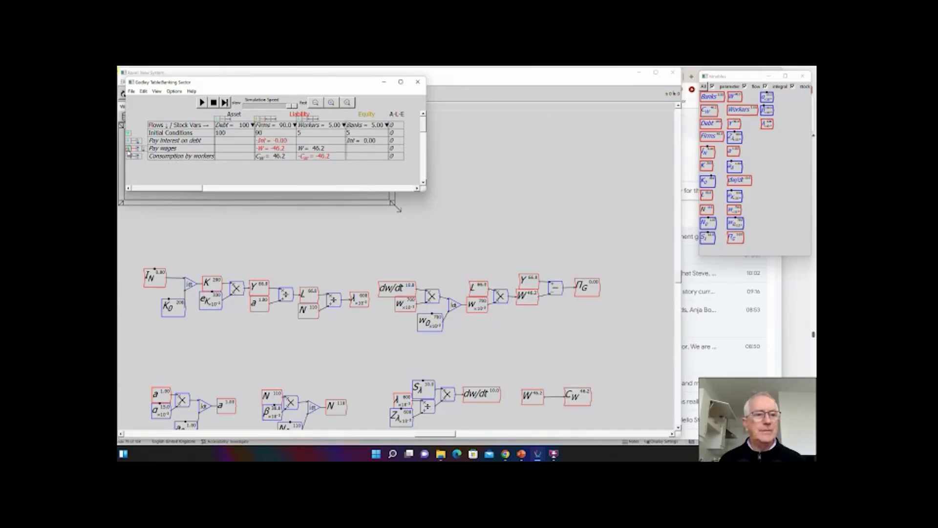
Insert a "Spending by banks" row above "Pay wages" with -C_B for Banks and C_B for Firms, and return to the canvas.
{"action": "left_click", "coordinate": [129, 150]}
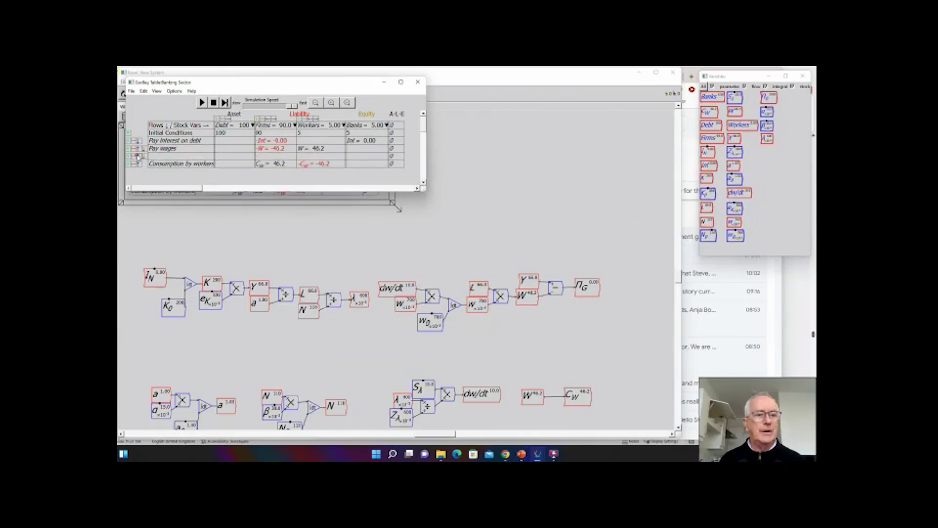
{"action": "left_click", "coordinate": [139, 155]}
{"action": "left_click", "coordinate": [150, 149]}
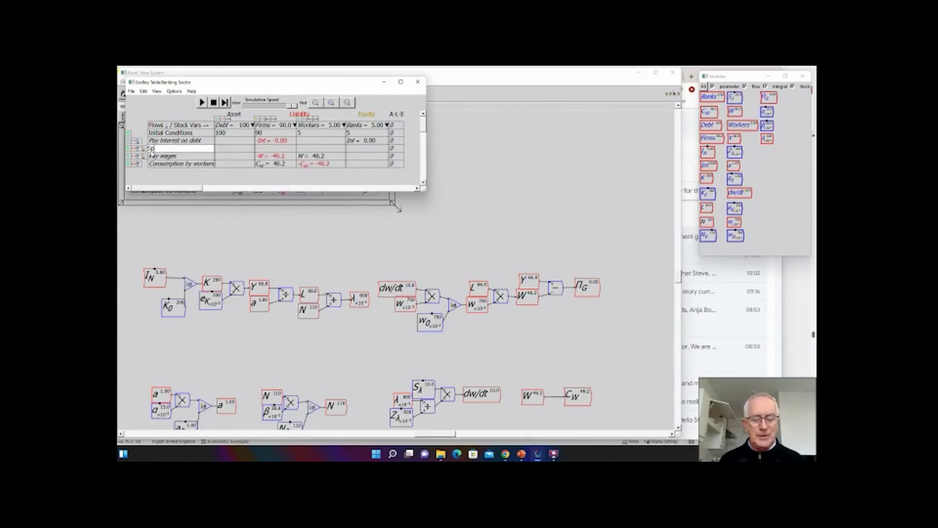
{"action": "left_click", "coordinate": [358, 149]}
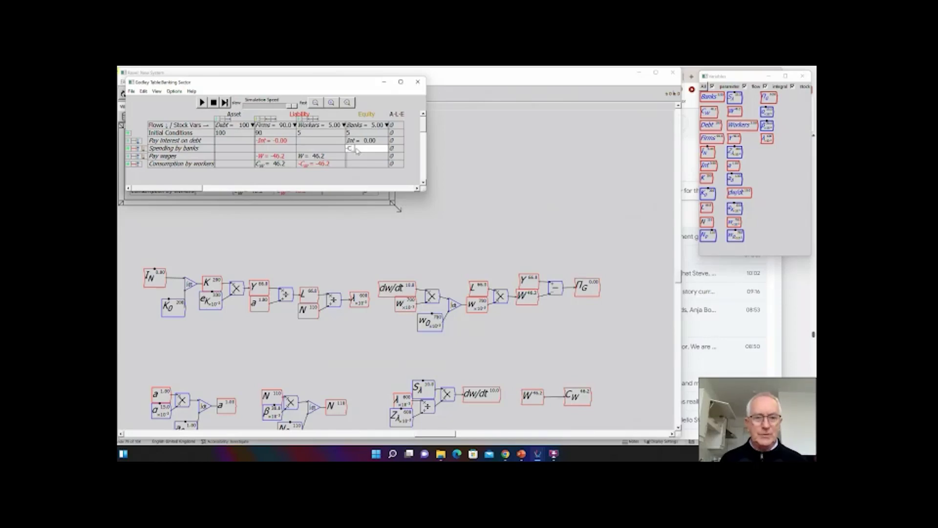
{"action": "left_click", "coordinate": [272, 148]}
{"action": "type", "text": "C_B"}
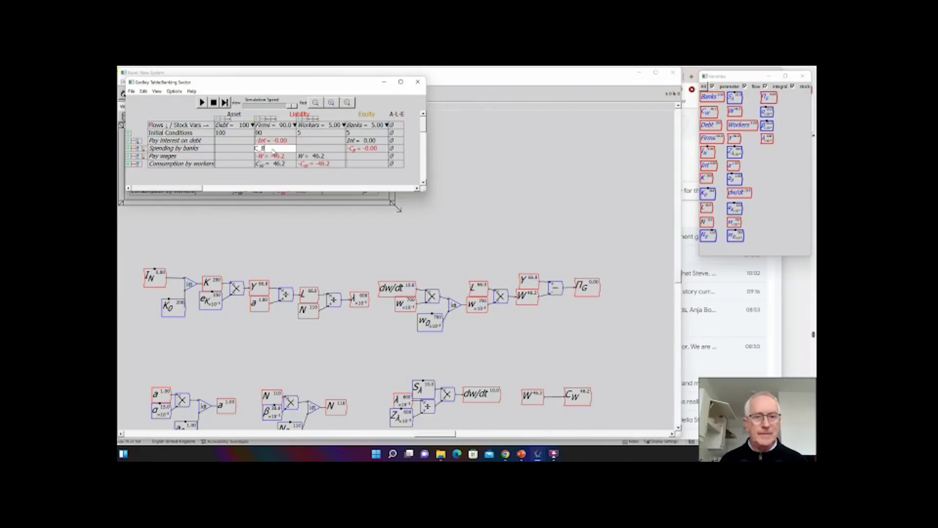
{"action": "key", "text": "Return"}
{"action": "left_click", "coordinate": [414, 212]}
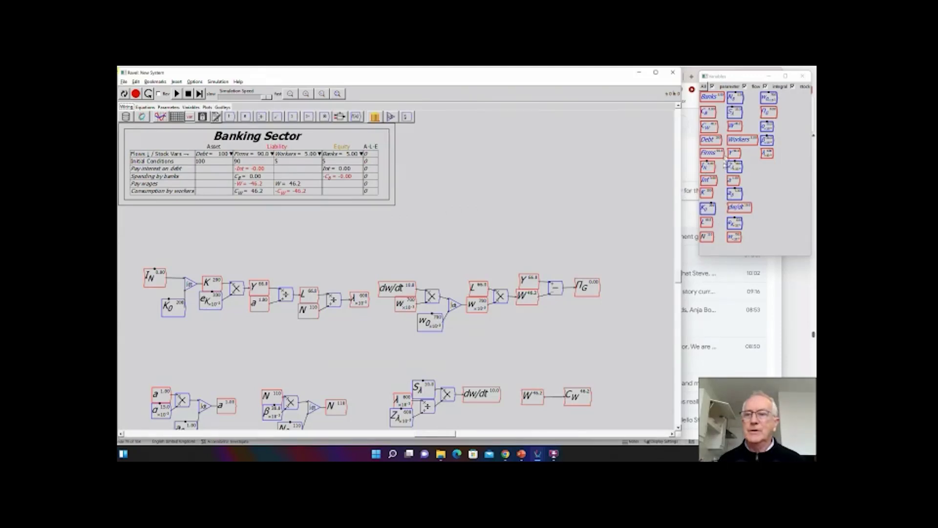
Place the Int variable below the profit equation and create r_D as a parameter with initial value 0.05.
{"action": "left_click_drag", "start_coordinate": [708, 180], "coordinate": [578, 355]}
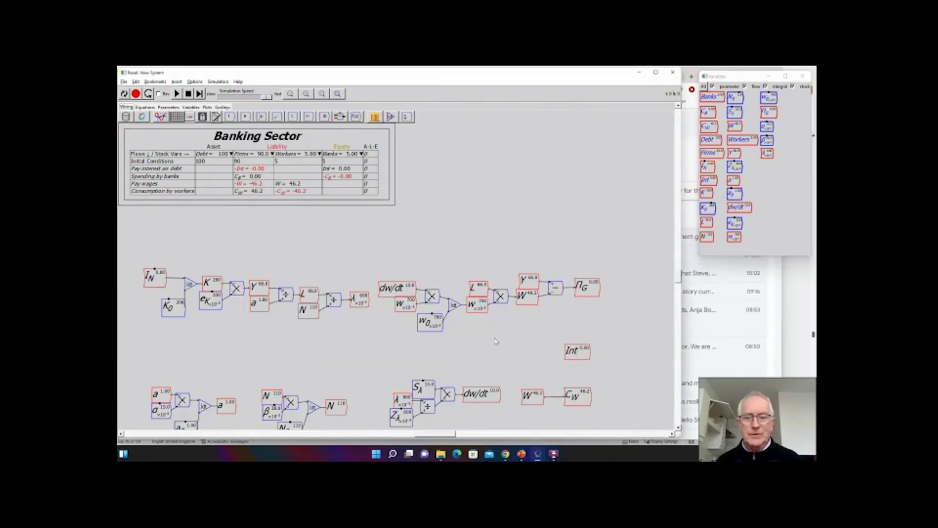
{"action": "type", "text": "r_0"}
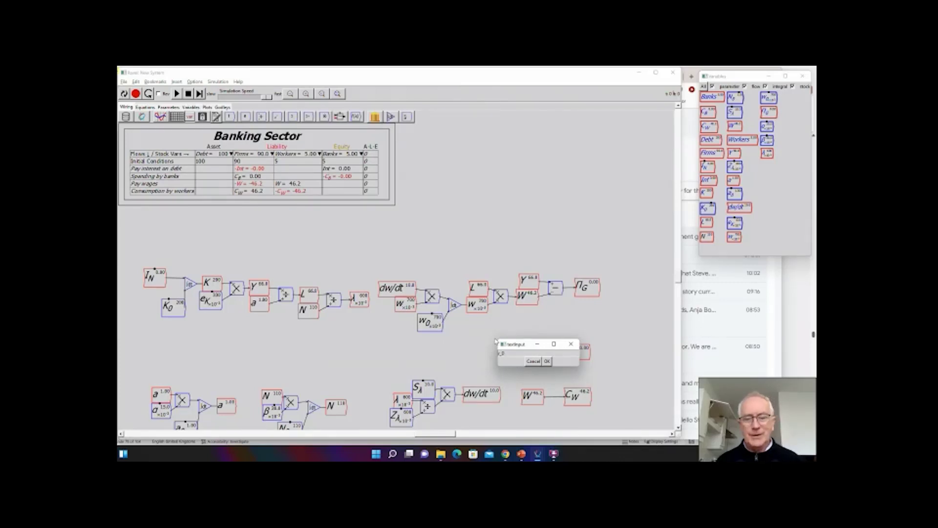
{"action": "key", "text": "Return"}
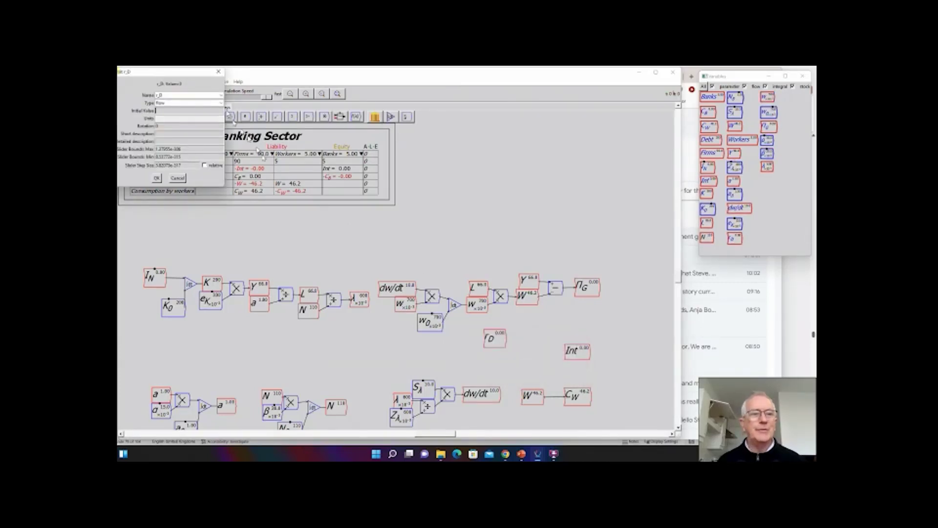
{"action": "left_click", "coordinate": [220, 103]}
{"action": "left_click", "coordinate": [170, 112]}
{"action": "left_click", "coordinate": [169, 110]}
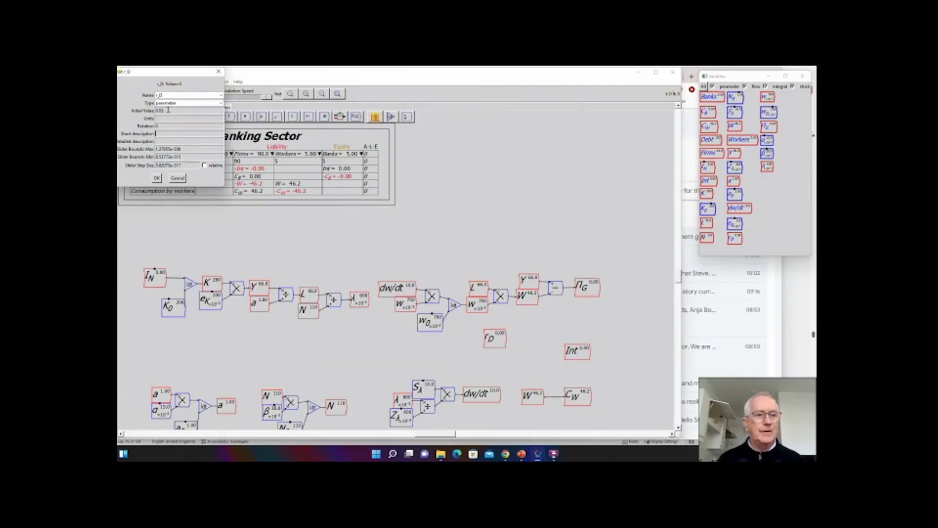
Set r_D's slider bounds to maximum 0.2 and minimum 0.01 with step size 0.01, and position it beside Int.
{"action": "key", "text": "Tab"}
{"action": "key", "text": "Tab"}
{"action": "type", "text": "0.2"}
{"action": "key", "text": "Tab"}
{"action": "type", "text": "0"}
{"action": "key", "text": "Tab"}
{"action": "type", "text": "0.01"}
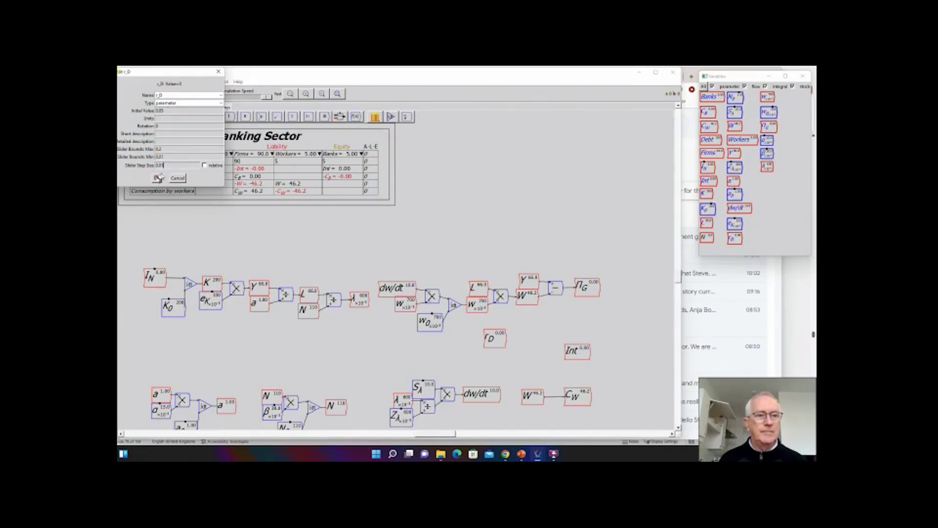
{"action": "left_click", "coordinate": [156, 178]}
{"action": "left_click_drag", "start_coordinate": [496, 341], "coordinate": [518, 355]}
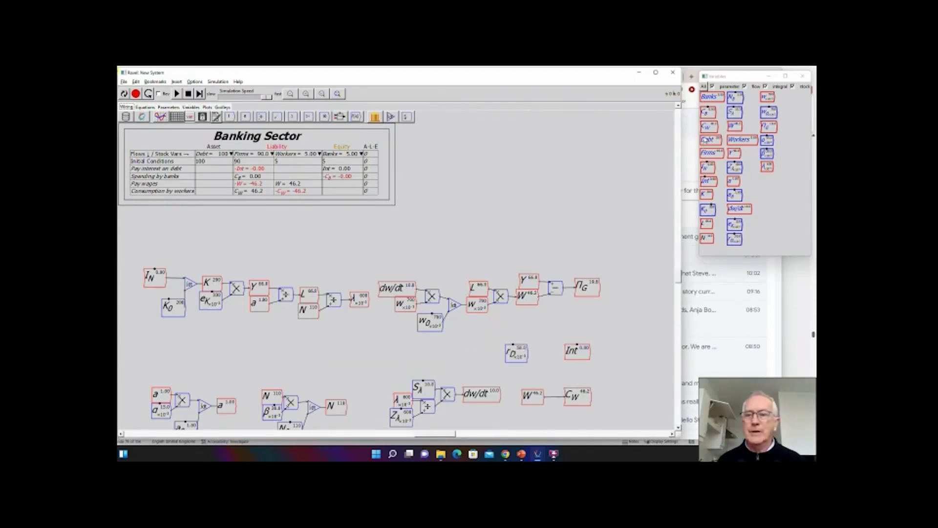
Place Debt below r_D, multiply the two with a multiplication block, and connect the product to Int.
{"action": "left_click_drag", "start_coordinate": [707, 140], "coordinate": [513, 372]}
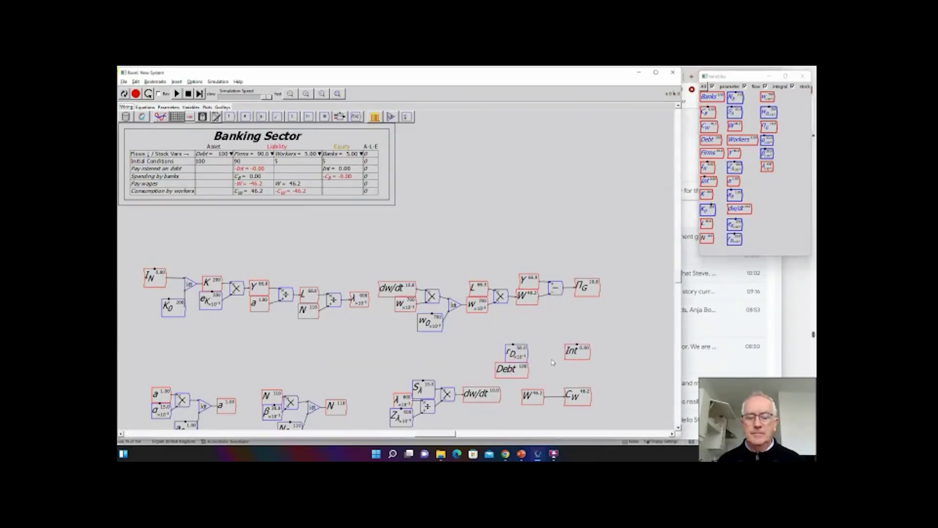
{"action": "key", "text": "asterisk"}
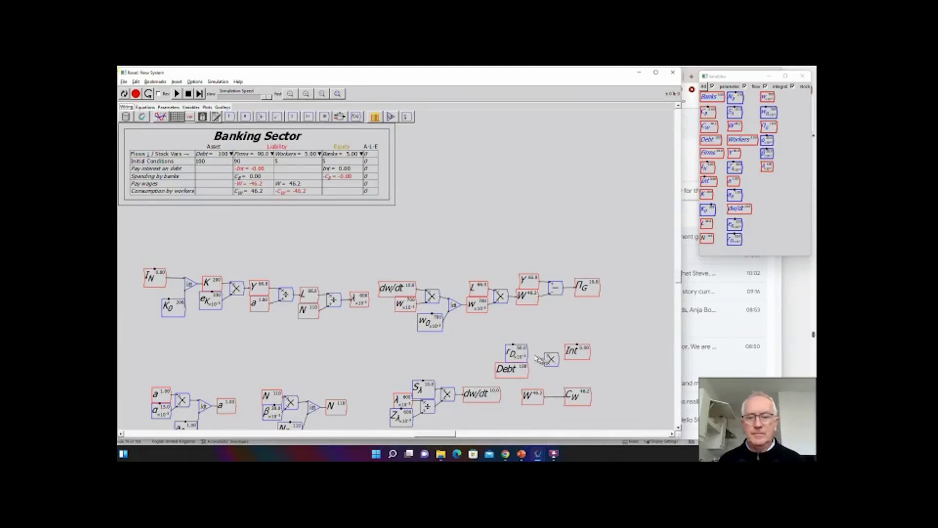
{"action": "left_click_drag", "start_coordinate": [528, 353], "coordinate": [568, 352]}
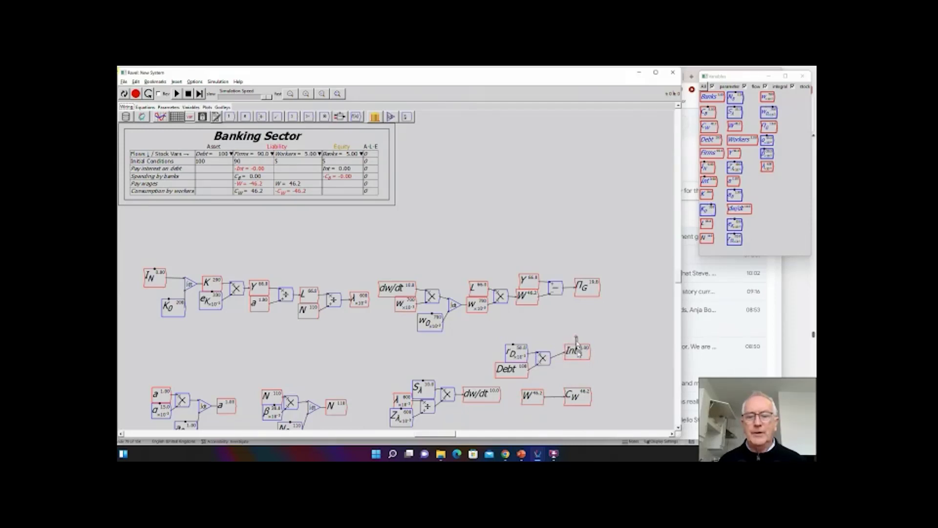
Place a copy of Int below \Pi_G and wire both into a new subtraction block that subtracts Int from \Pi_G.
{"action": "left_click", "coordinate": [578, 351]}
{"action": "key", "text": "ctrl+c"}
{"action": "key", "text": "ctrl+v"}
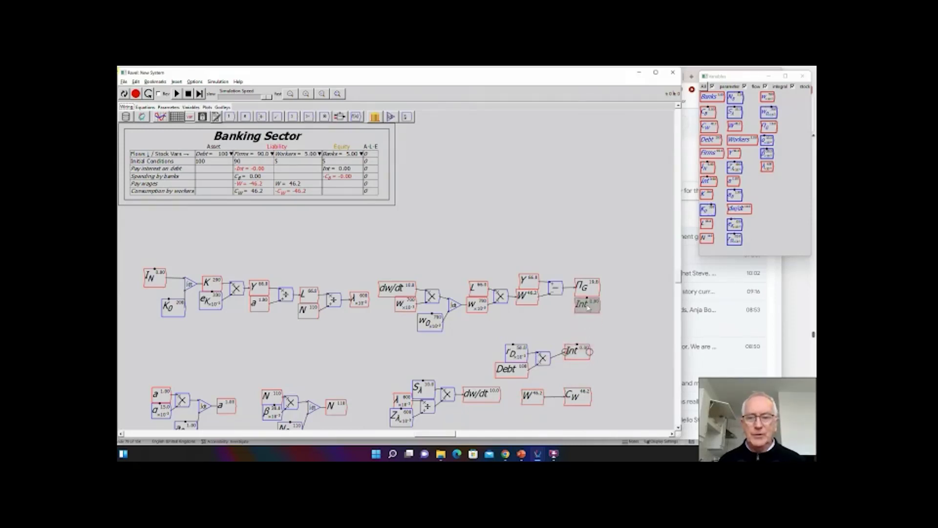
{"action": "left_click", "coordinate": [589, 308]}
{"action": "key", "text": "minus"}
{"action": "key", "text": "Return"}
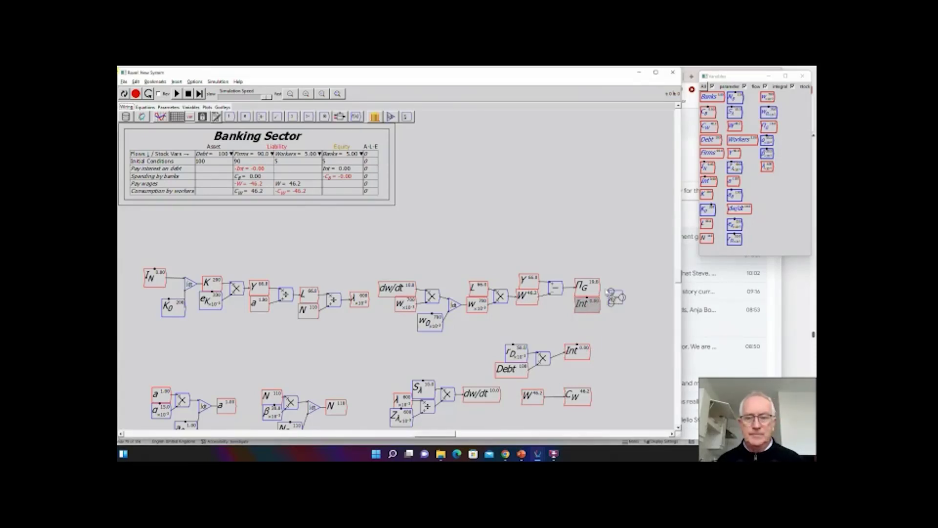
{"action": "left_click", "coordinate": [612, 296]}
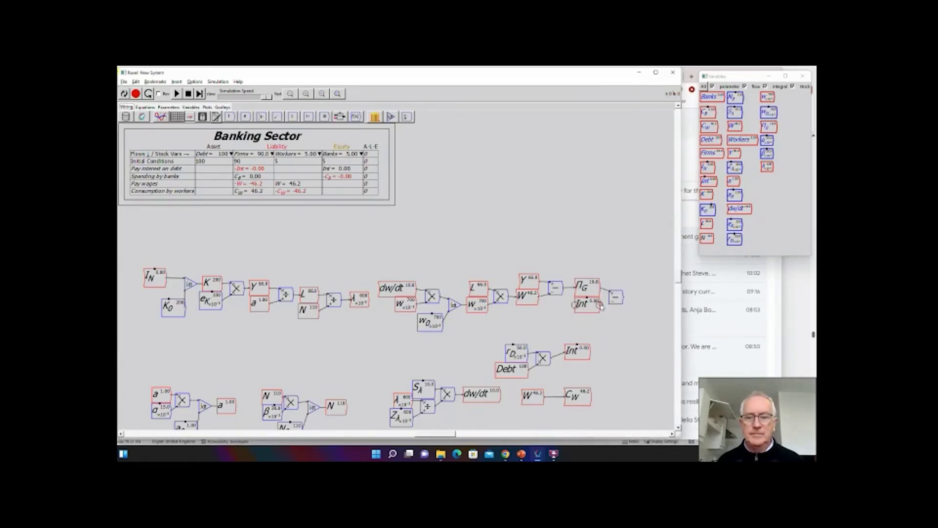
{"action": "left_click_drag", "start_coordinate": [600, 305], "coordinate": [611, 302]}
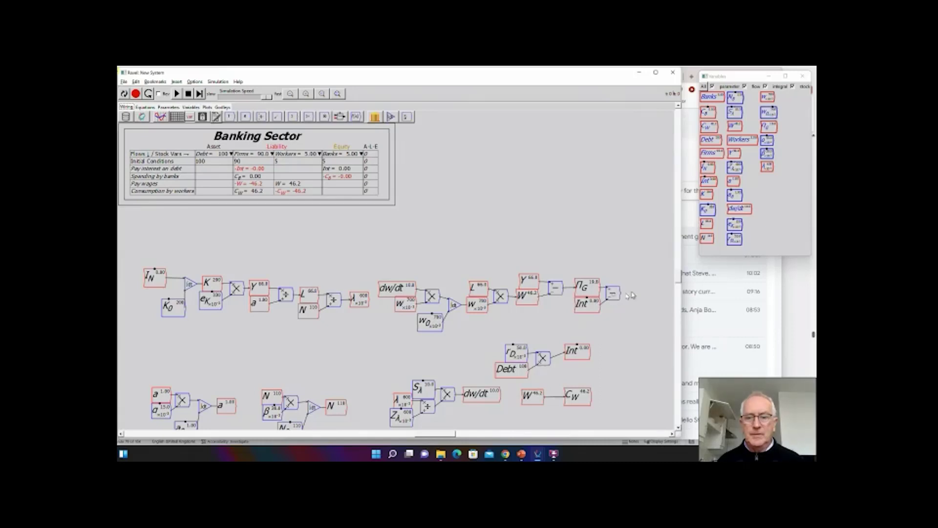
Create a variable \Pi_N beside the new subtraction block and connect the difference of \Pi_G and Int to it.
{"action": "type", "text": "\\Pi_N"}
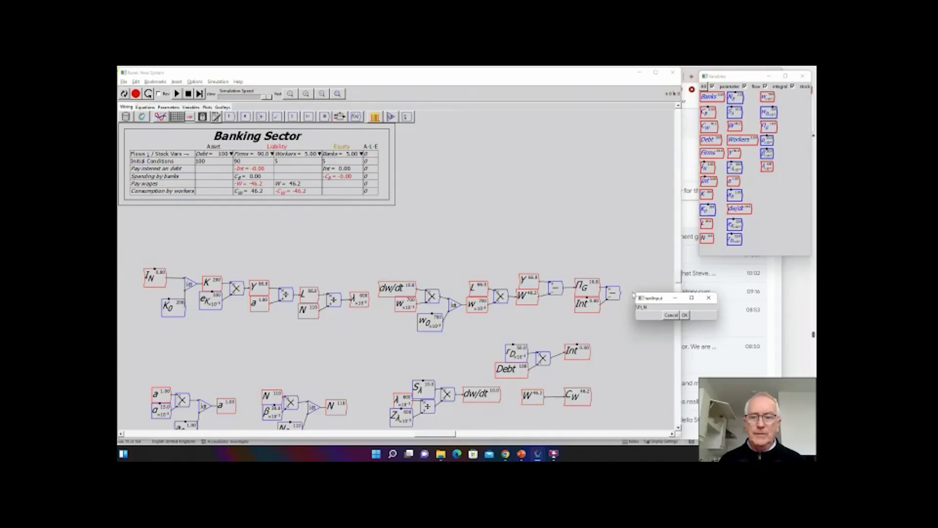
{"action": "key", "text": "Return"}
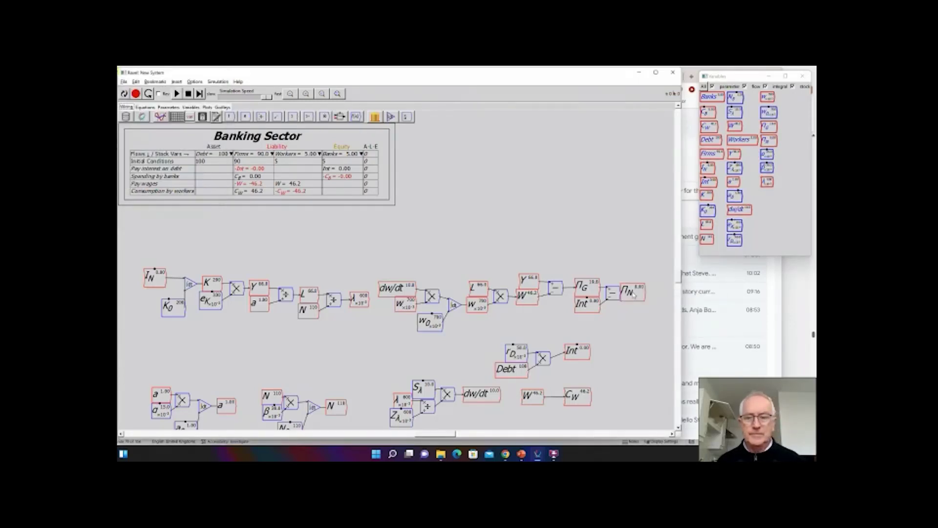
{"action": "left_click_drag", "start_coordinate": [634, 293], "coordinate": [631, 294]}
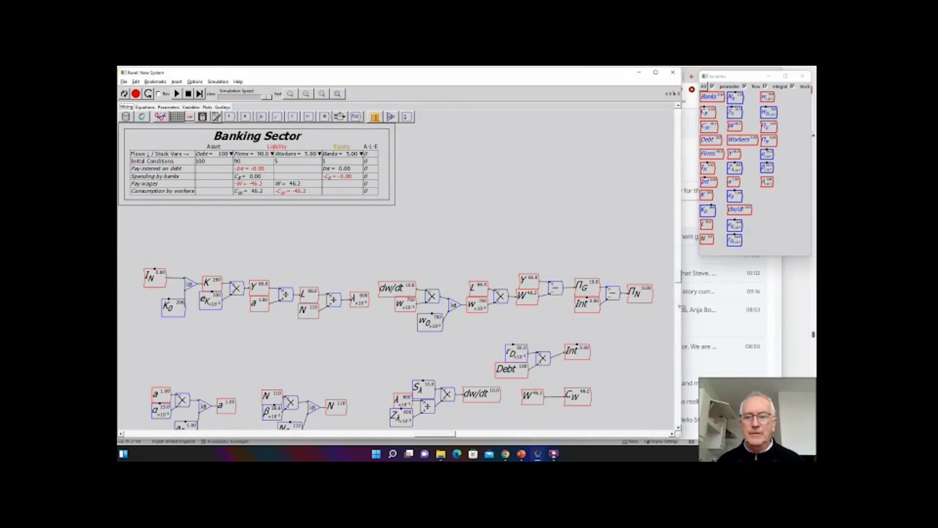
Widen the model window, place K below \Pi_N, and wire both into a division block that divides \Pi_N by K.
{"action": "left_click_drag", "start_coordinate": [681, 307], "coordinate": [709, 306]}
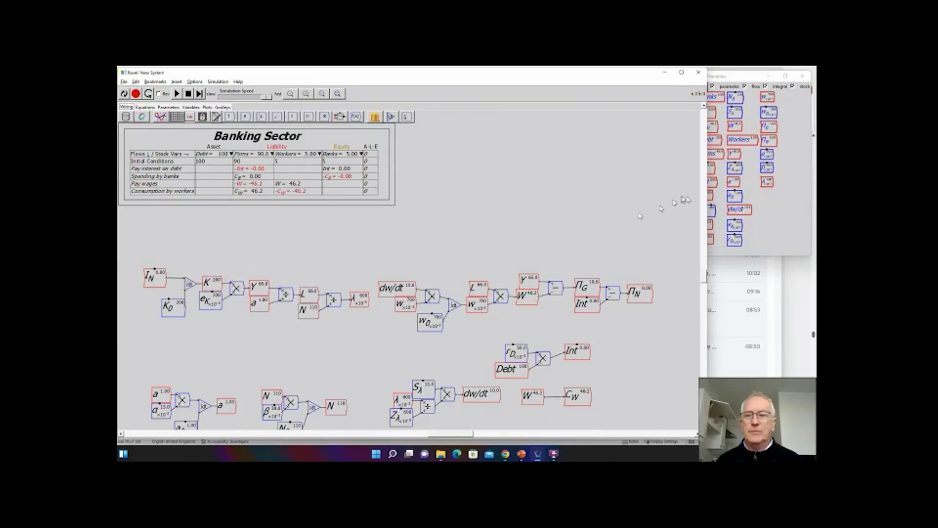
{"action": "left_click", "coordinate": [735, 196]}
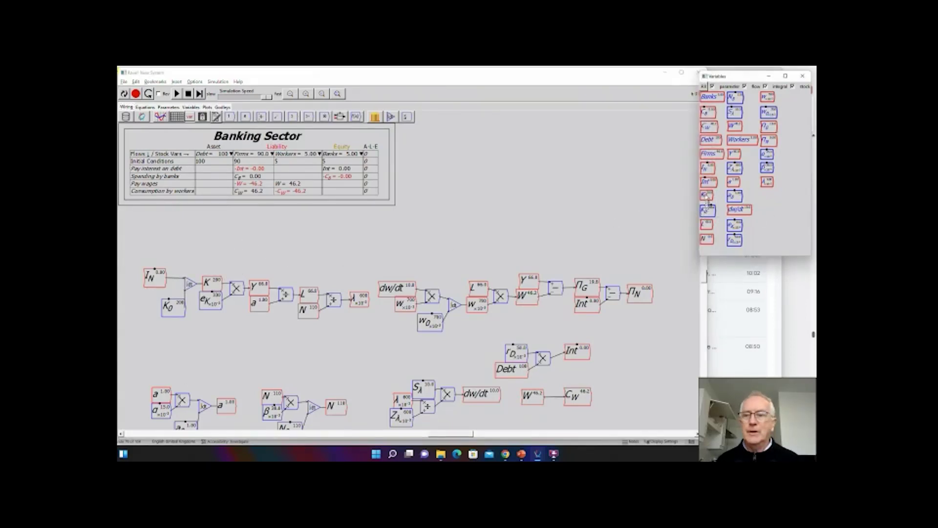
{"action": "left_click_drag", "start_coordinate": [707, 196], "coordinate": [643, 313]}
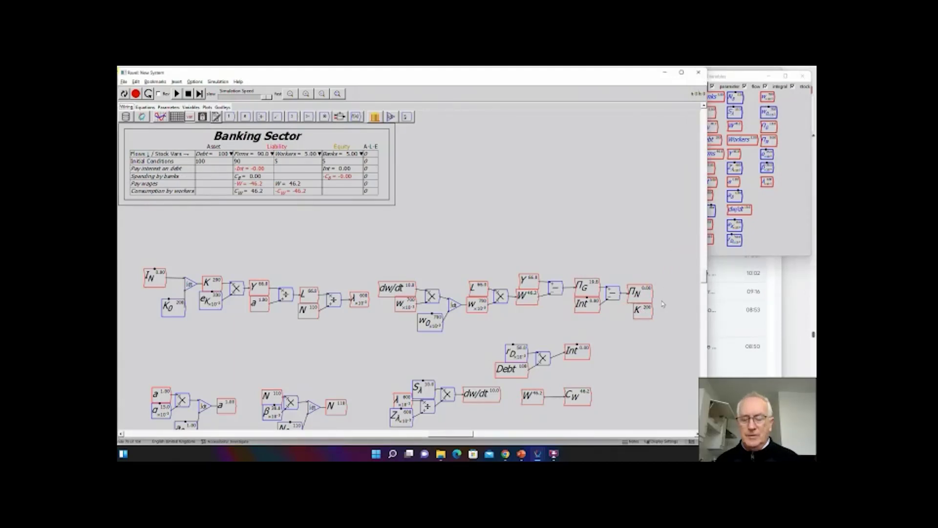
{"action": "key", "text": "slash"}
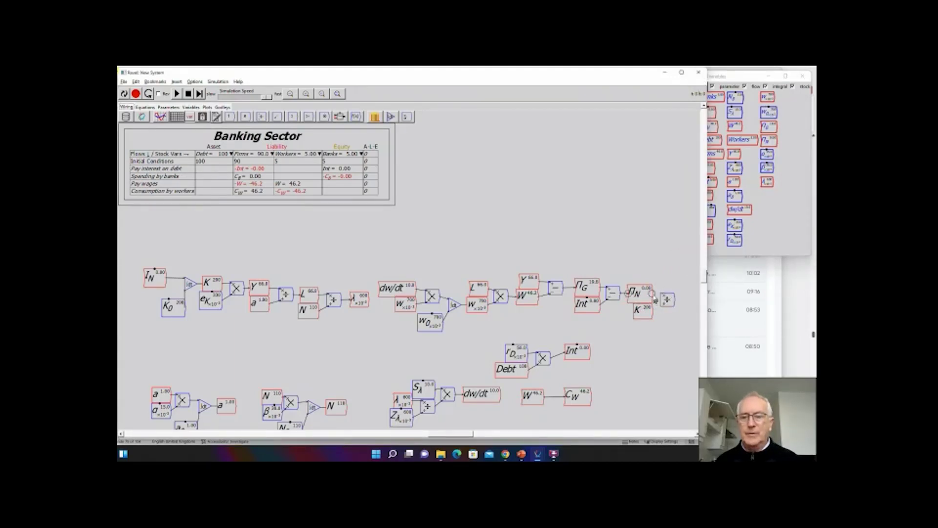
{"action": "left_click_drag", "start_coordinate": [653, 294], "coordinate": [750, 298]}
Create a flow variable \pi_r beside the division block and connect the quotient of \Pi_N and K to it.
{"action": "type", "text": "\\pi"}
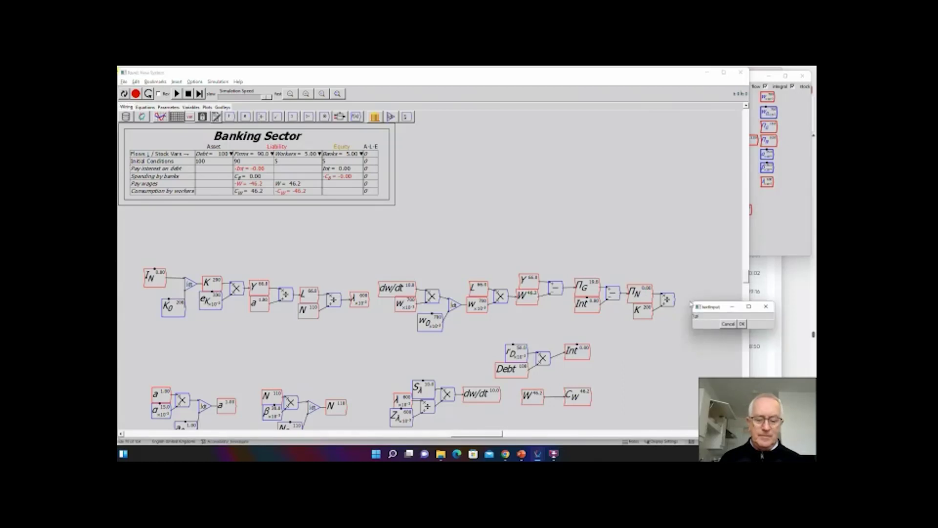
{"action": "type", "text": "_r"}
{"action": "key", "text": "Return"}
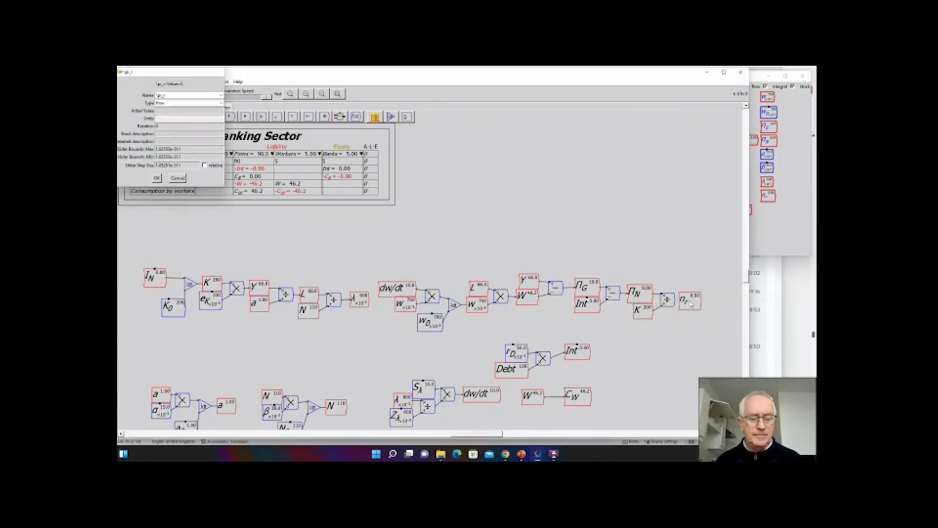
{"action": "key", "text": "Return"}
{"action": "left_click", "coordinate": [696, 302]}
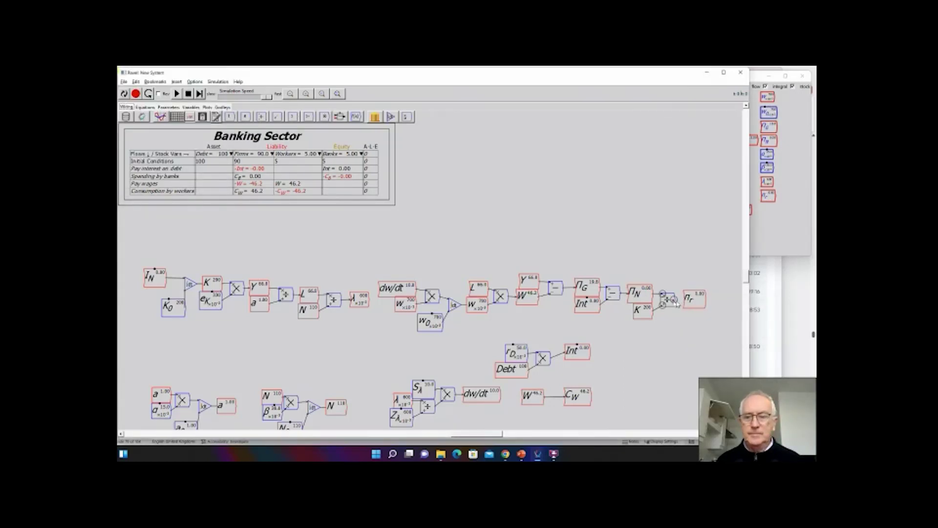
{"action": "left_click_drag", "start_coordinate": [676, 300], "coordinate": [690, 306]}
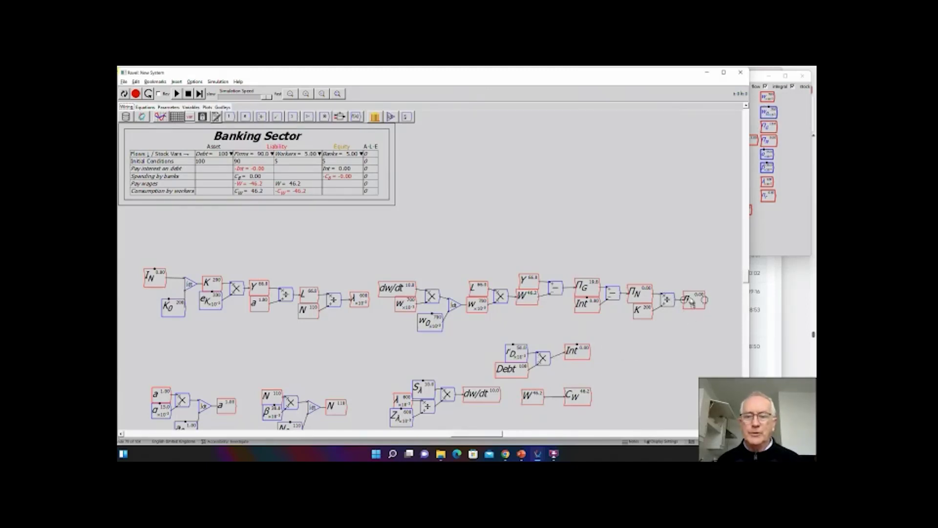
Place a copy of \pi_r in the empty area beside the C_W consumption equation.
{"action": "left_click", "coordinate": [692, 303]}
{"action": "key", "text": "ctrl+c"}
{"action": "key", "text": "ctrl+v"}
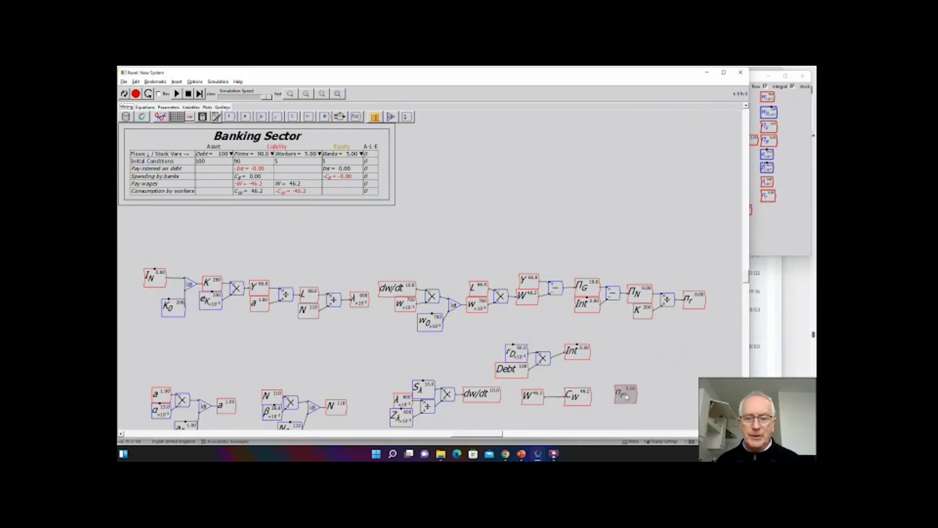
{"action": "left_click", "coordinate": [628, 397]}
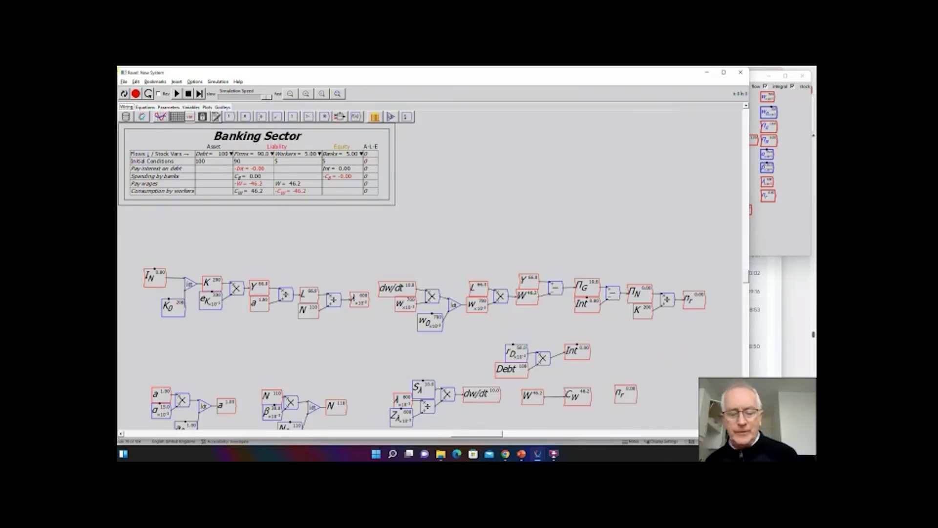
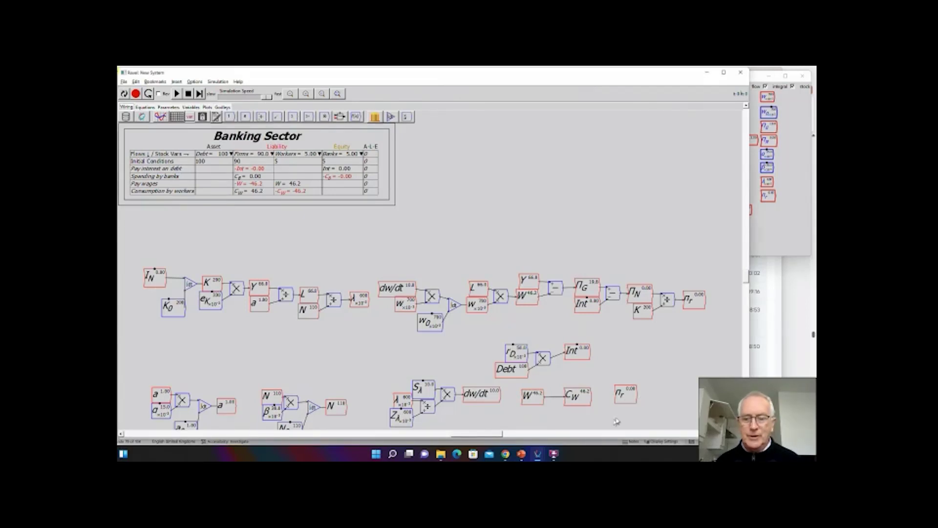
Create a parameter Z_\pi^r with initial value 0.03, slider minimum 0 and slider step size 0.01.
{"action": "type", "text": "Z_\\pi^r"}
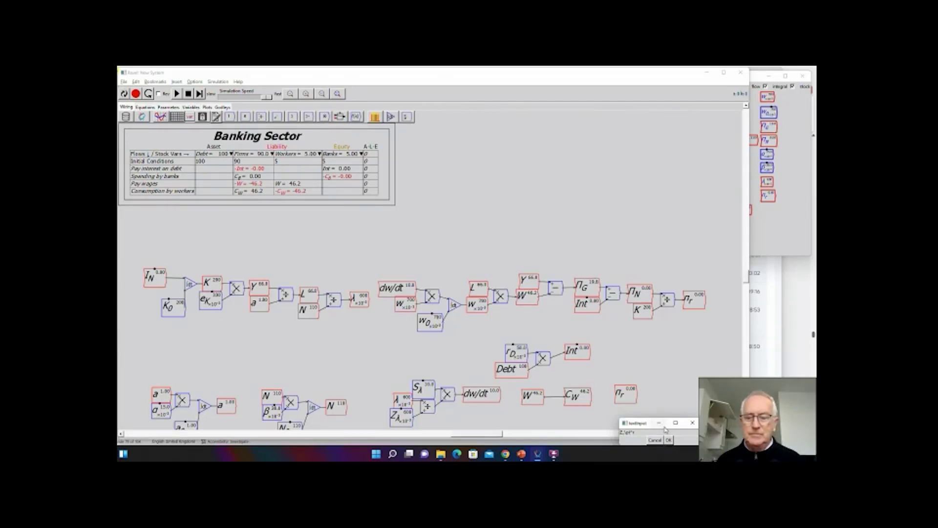
{"action": "left_click", "coordinate": [669, 441]}
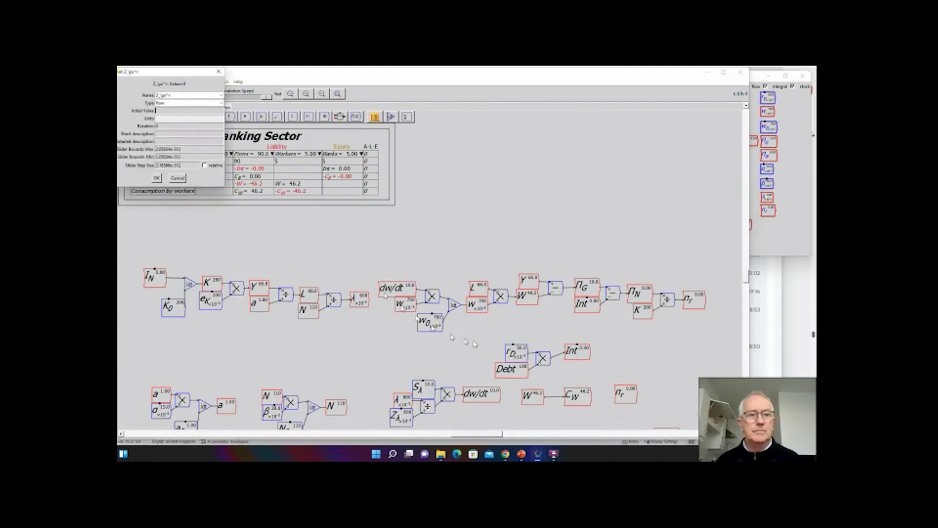
{"action": "left_click", "coordinate": [198, 104]}
{"action": "left_click", "coordinate": [169, 117]}
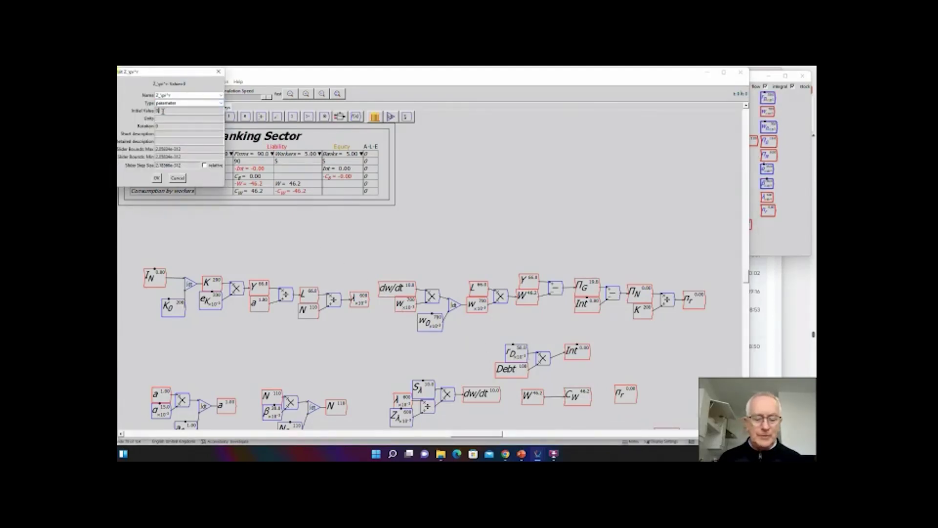
{"action": "key", "text": "Tab"}
{"action": "key", "text": "Tab"}
{"action": "type", "text": "0"}
{"action": "key", "text": "Tab"}
{"action": "type", "text": "0"}
{"action": "key", "text": "Tab"}
{"action": "type", "text": "1"}
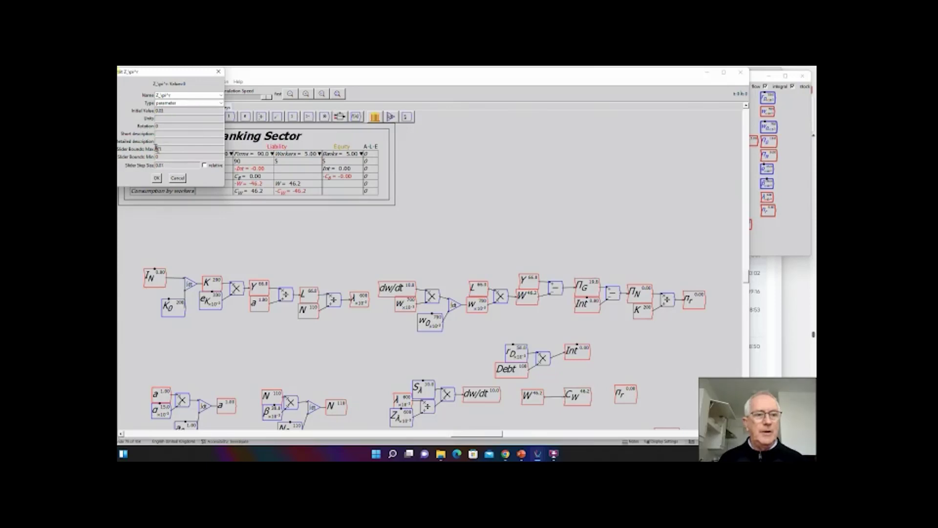
{"action": "left_click", "coordinate": [157, 178]}
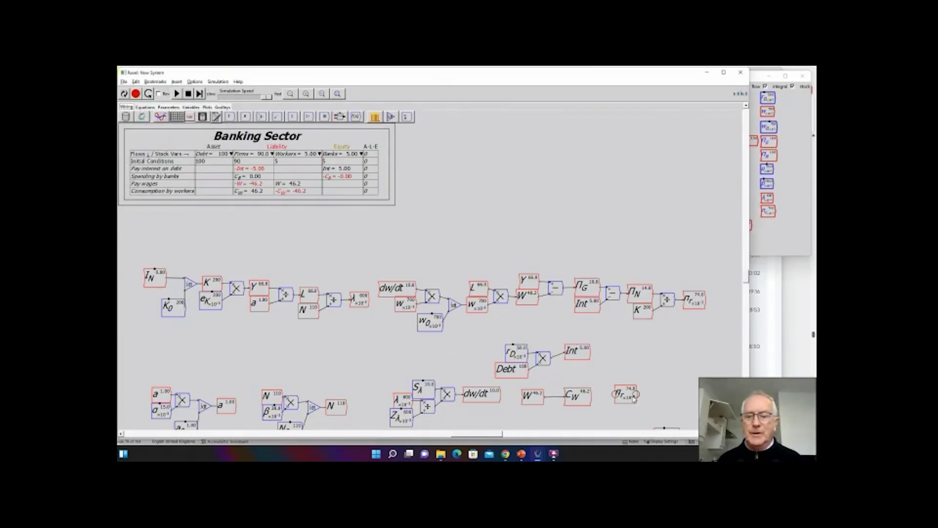
Place Z_\pi^r directly below the loose \pi_r copy and wire both into a subtraction block that subtracts Z_\pi^r from \pi_r.
{"action": "left_click_drag", "start_coordinate": [628, 361], "coordinate": [600, 299]}
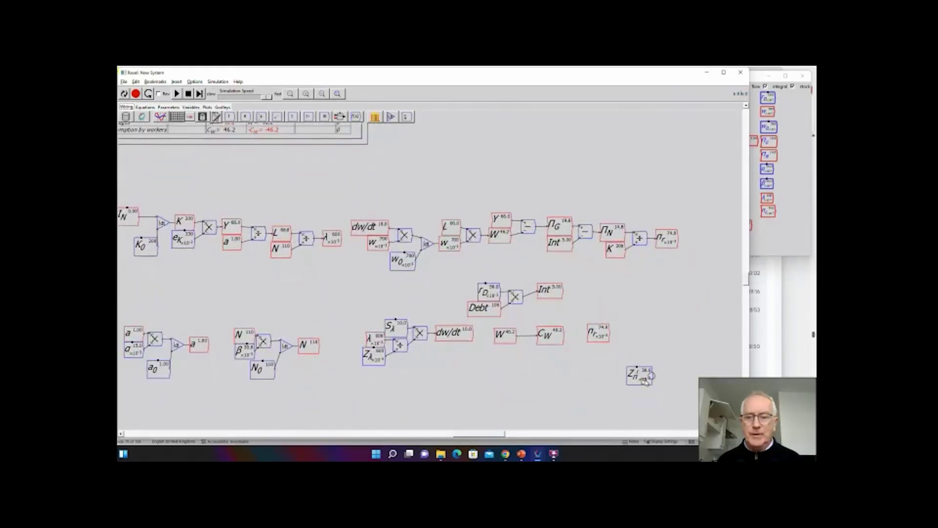
{"action": "left_click_drag", "start_coordinate": [645, 381], "coordinate": [603, 358]}
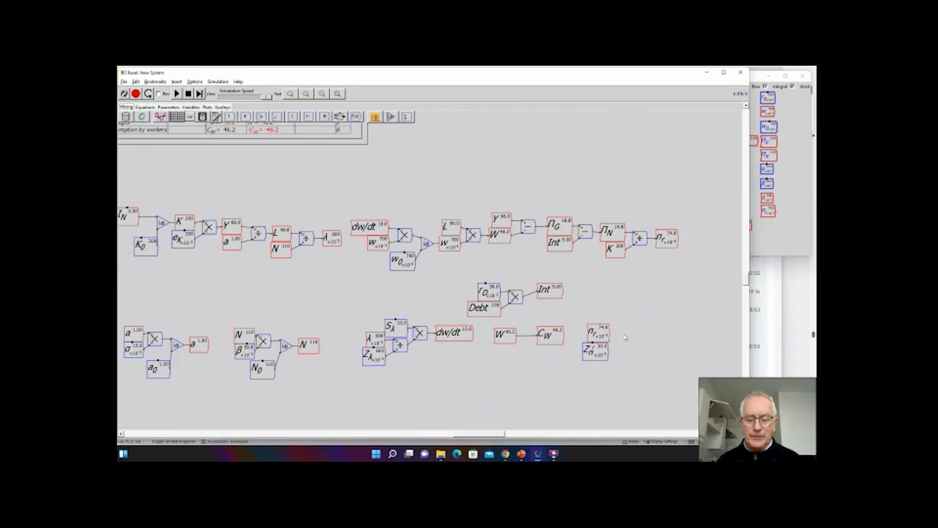
{"action": "type", "text": "-"}
{"action": "key", "text": "Return"}
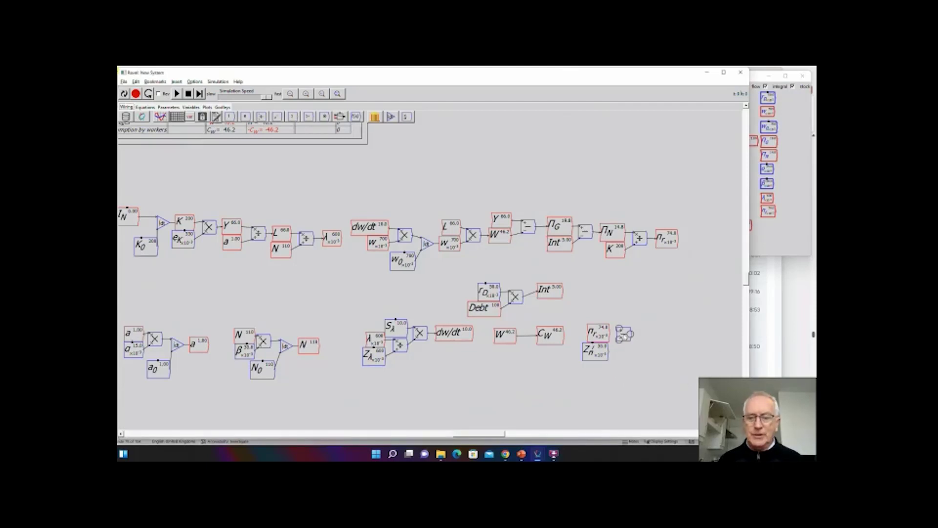
{"action": "left_click", "coordinate": [626, 336]}
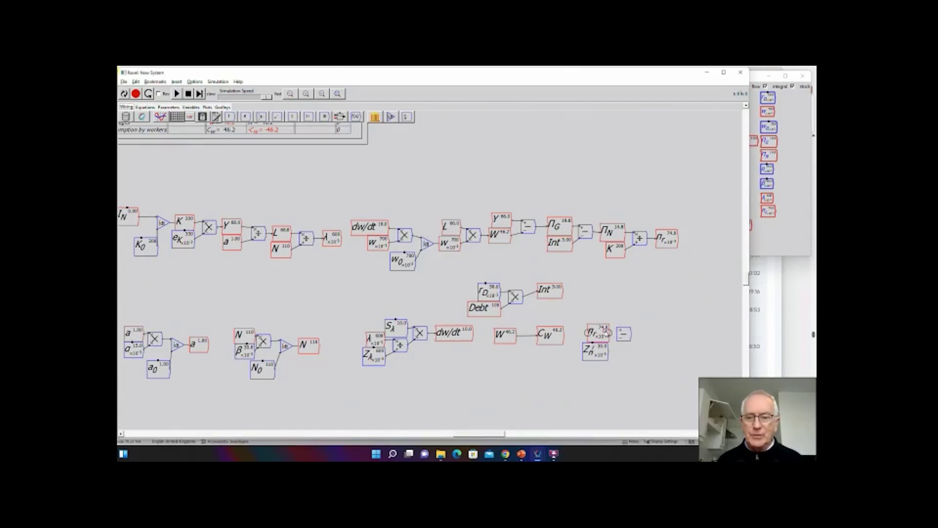
{"action": "mouse_move", "coordinate": [609, 333]}
{"action": "left_mouse_down"}
{"action": "mouse_move", "coordinate": [625, 337]}
{"action": "mouse_move", "coordinate": [619, 345]}
{"action": "left_mouse_up"}
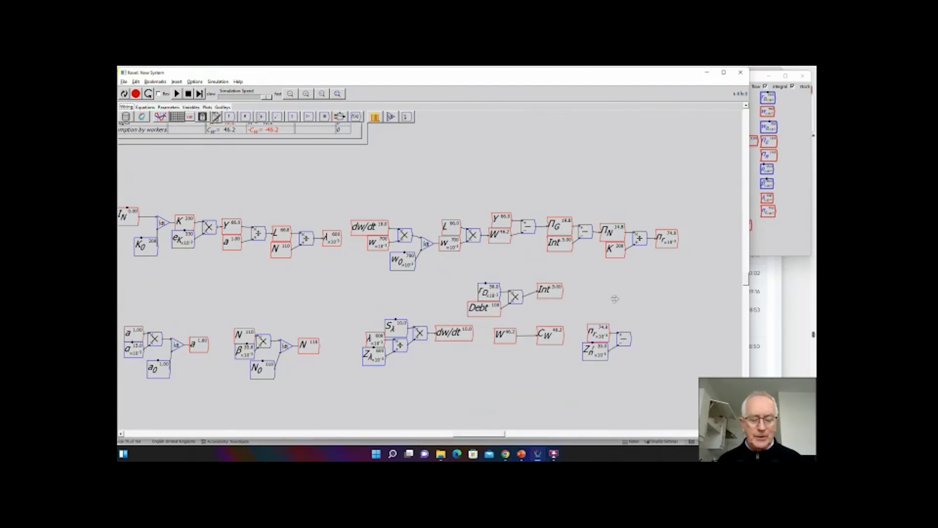
Create a parameter S_\pi^r with initial value 10, slider maximum 20, slider minimum 1 and step size 1.
{"action": "type", "text": "S"}
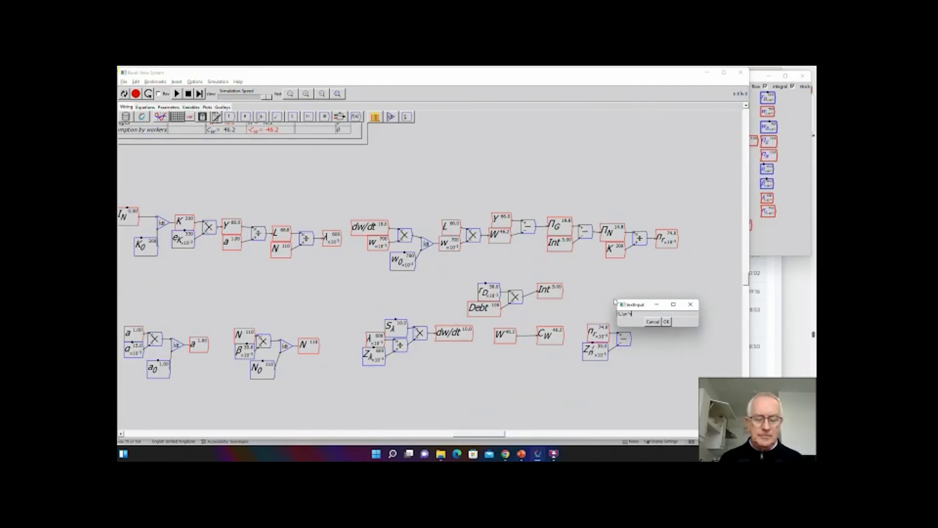
{"action": "type", "text": "_\\pi^r"}
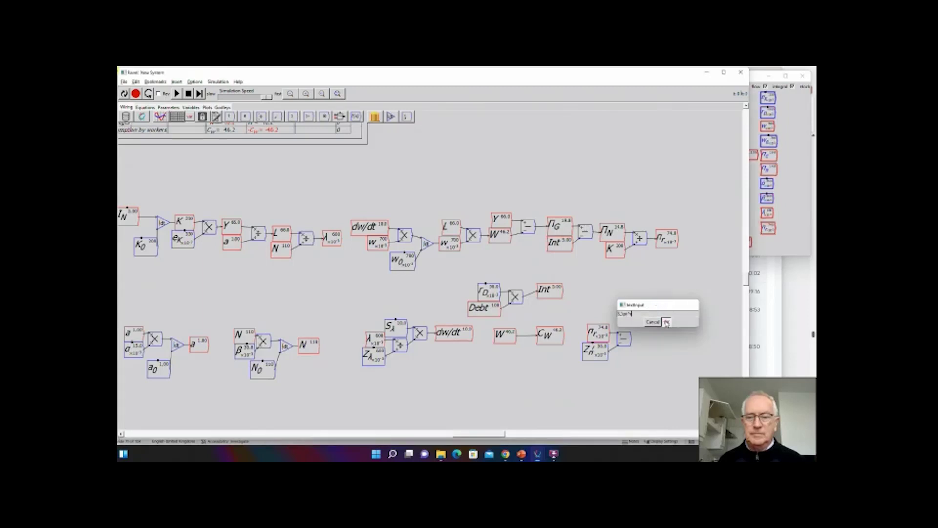
{"action": "left_click", "coordinate": [667, 322]}
{"action": "left_click", "coordinate": [219, 103]}
{"action": "left_click", "coordinate": [189, 113]}
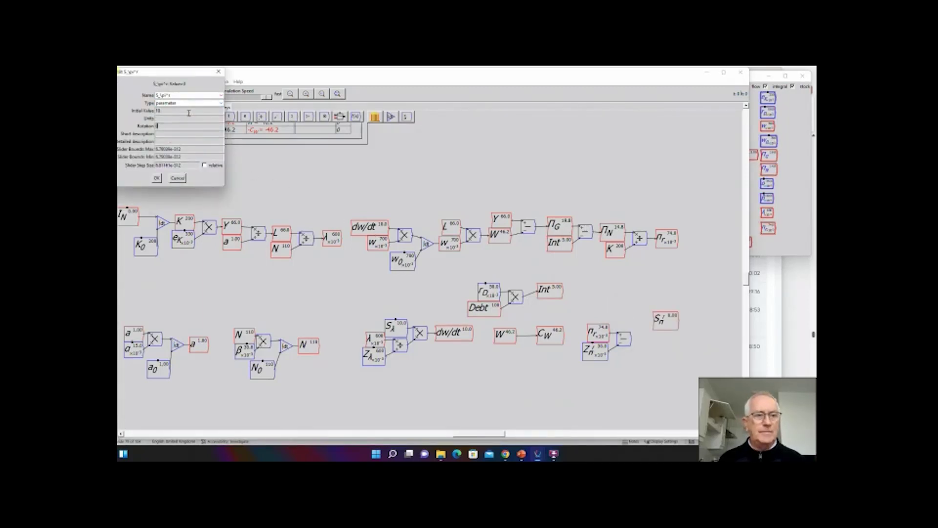
{"action": "key", "text": "Tab"}
{"action": "key", "text": "Tab"}
{"action": "key", "text": "Tab"}
{"action": "type", "text": "100"}
{"action": "key", "text": "Tab"}
{"action": "type", "text": "1"}
{"action": "key", "text": "Tab"}
{"action": "type", "text": "1"}
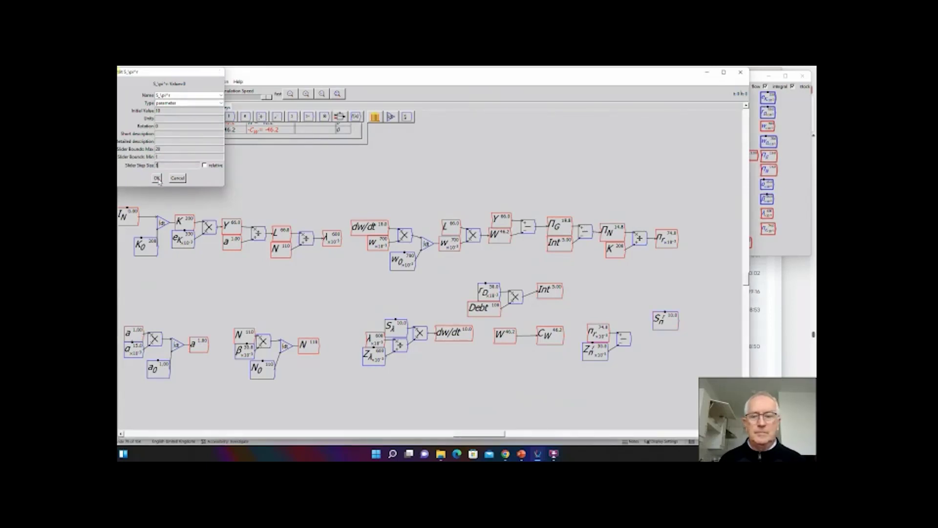
{"action": "left_click", "coordinate": [156, 178]}
Place S_\pi^r above the new subtraction block and wire it with the difference into a multiplication block.
{"action": "left_click_drag", "start_coordinate": [669, 335], "coordinate": [616, 314]}
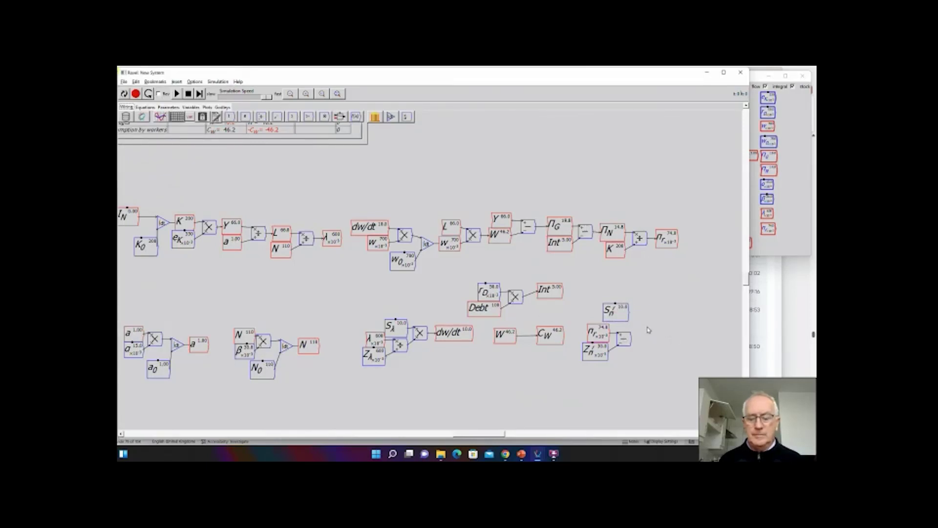
{"action": "key", "text": "asterisk"}
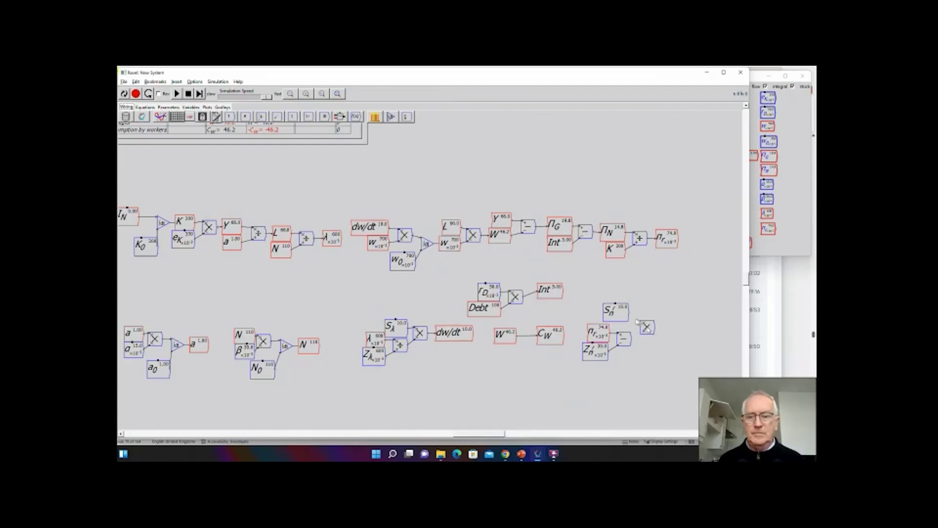
{"action": "left_click_drag", "start_coordinate": [628, 313], "coordinate": [643, 334]}
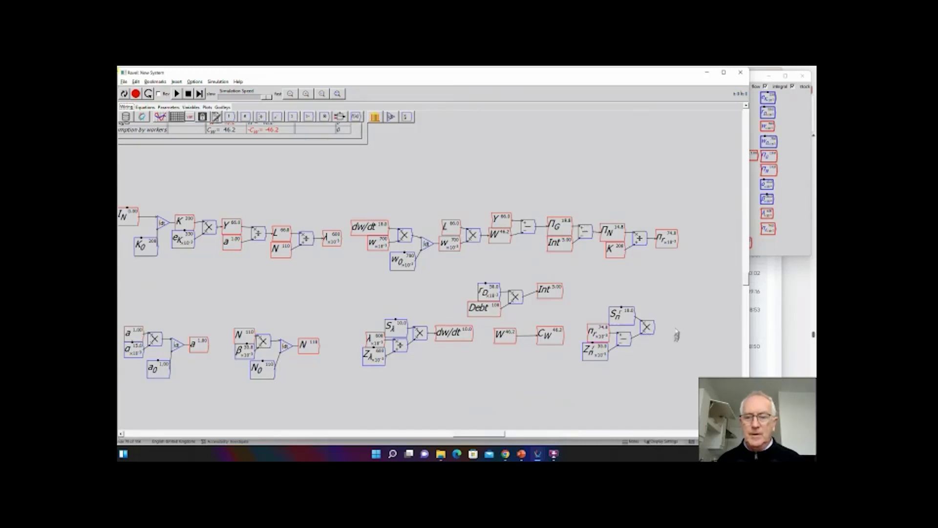
Create a flow variable i_G beside the multiplication block and connect the product of S_\pi^r and the difference to it.
{"action": "type", "text": "i_G"}
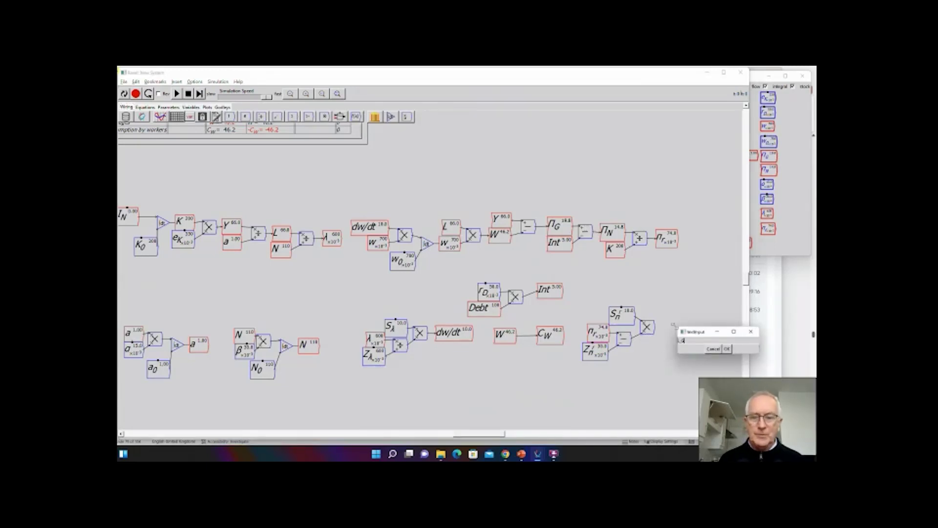
{"action": "key", "text": "Return"}
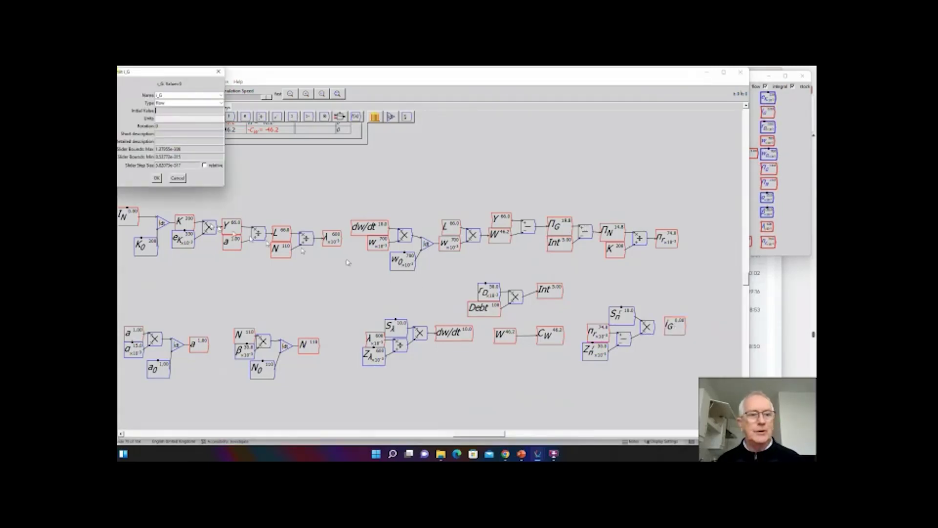
{"action": "left_click", "coordinate": [157, 178]}
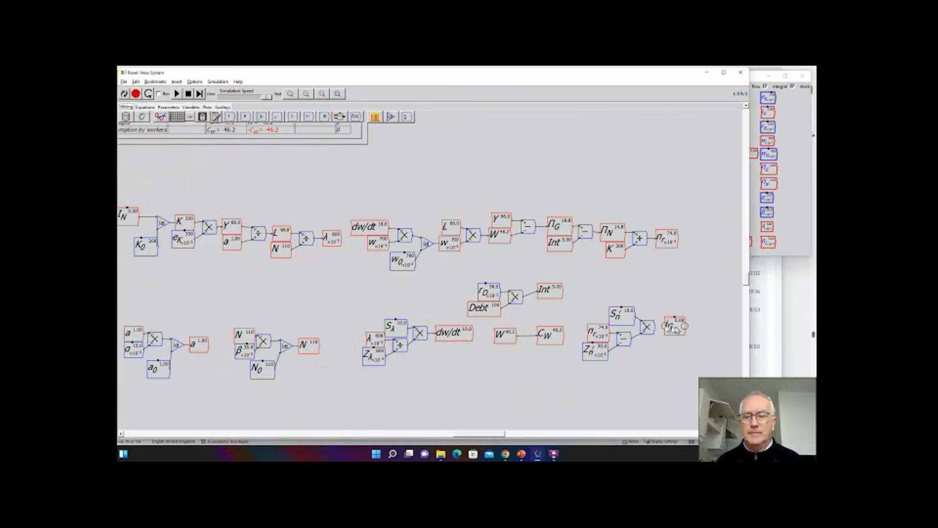
{"action": "left_click_drag", "start_coordinate": [654, 327], "coordinate": [671, 332]}
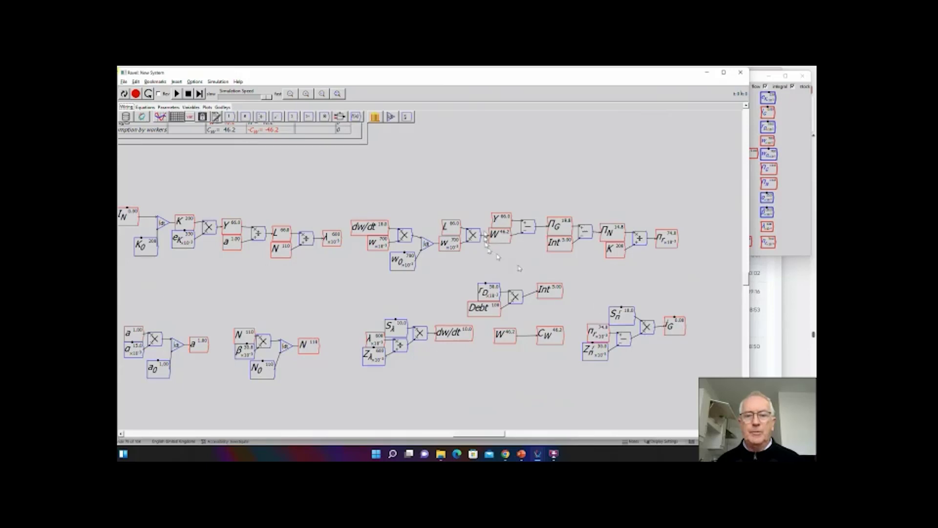
Place a copy of the output variable Y directly below i_G.
{"action": "left_click", "coordinate": [502, 220]}
{"action": "key", "text": "ctrl+c"}
{"action": "key", "text": "ctrl+v"}
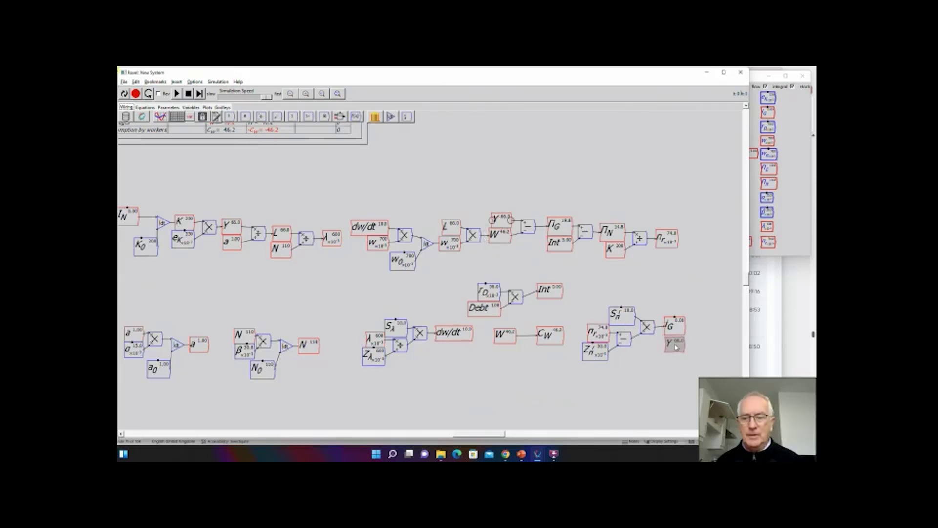
{"action": "left_click", "coordinate": [677, 346]}
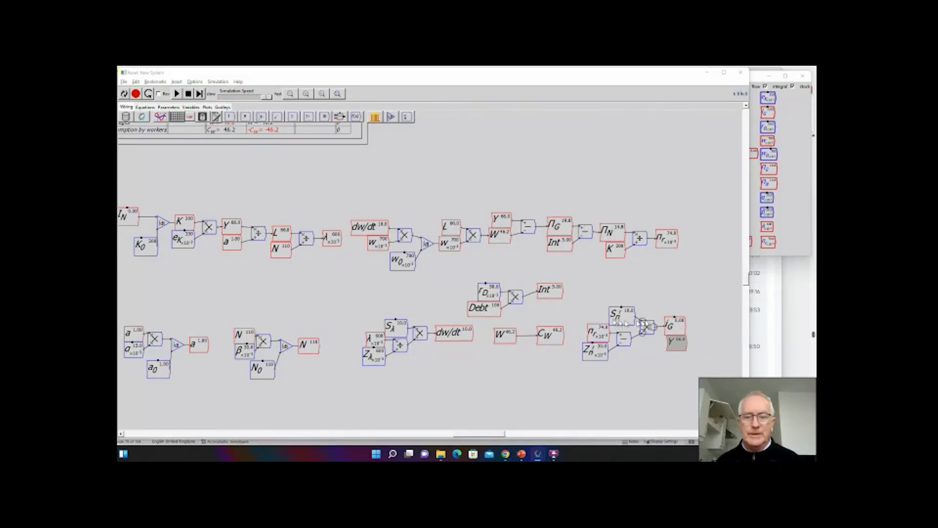
Move the Int, dw/dt, C_W and i_G equation blocks together to the left to make room after i_G.
{"action": "left_click_drag", "start_coordinate": [331, 283], "coordinate": [708, 408]}
{"action": "left_click_drag", "start_coordinate": [489, 314], "coordinate": [450, 320]}
{"action": "left_click", "coordinate": [539, 323]}
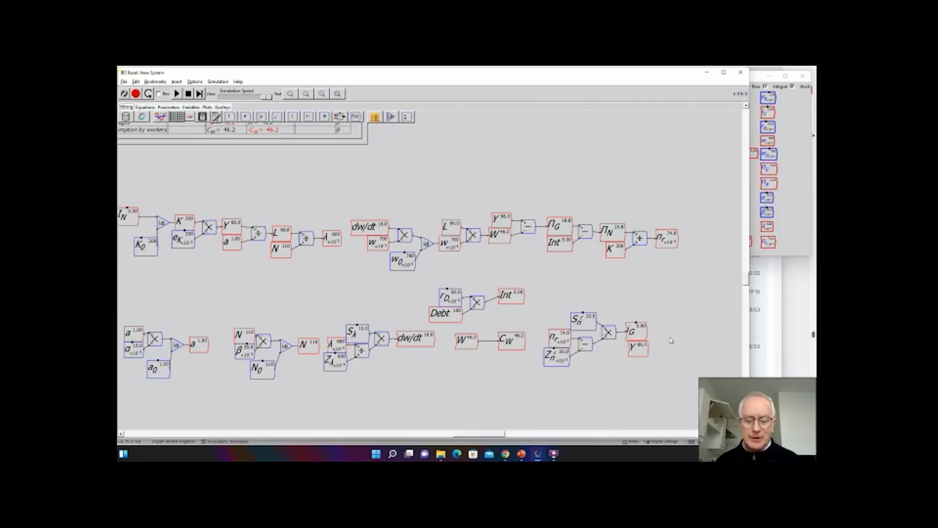
Multiply i_G by Y in a new block, connect the product to a new flow variable I_G, and save the model.
{"action": "key", "text": "asterisk"}
{"action": "left_click_drag", "start_coordinate": [646, 332], "coordinate": [664, 339]}
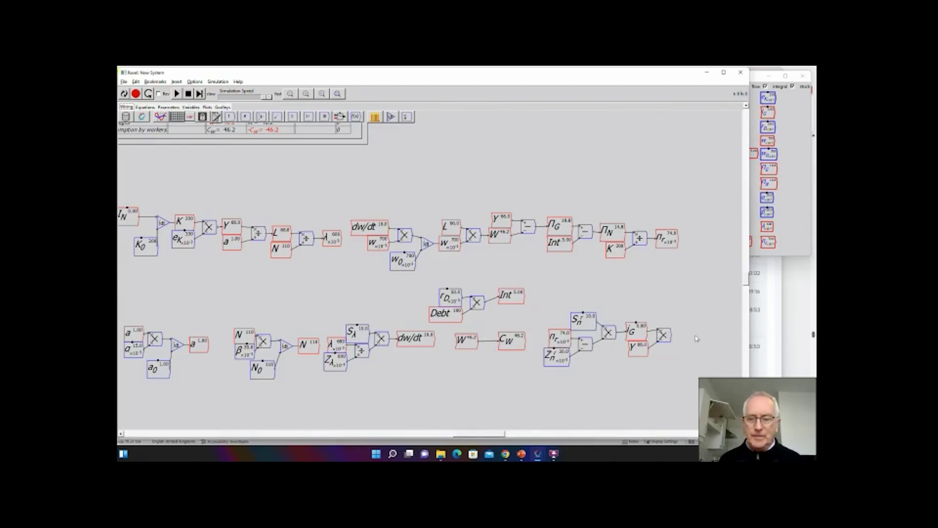
{"action": "type", "text": "I"}
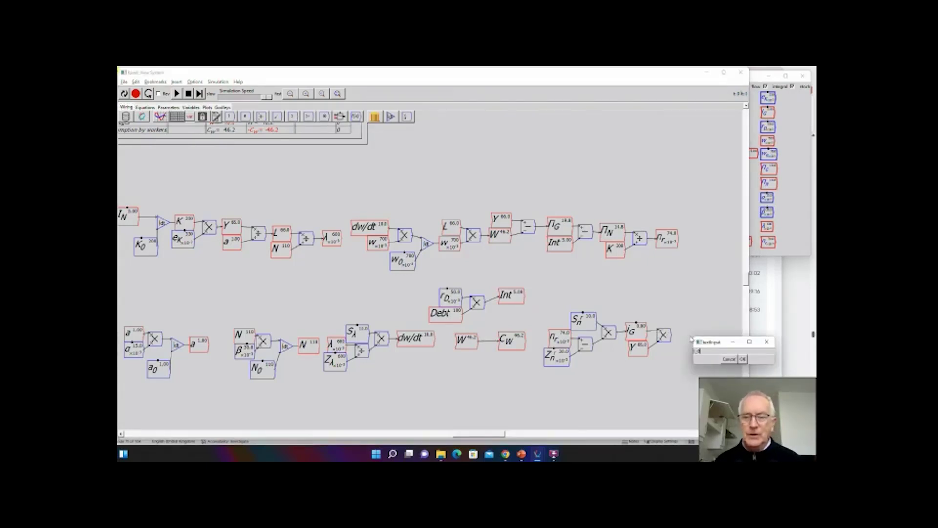
{"action": "key", "text": "Return"}
{"action": "key", "text": "Return"}
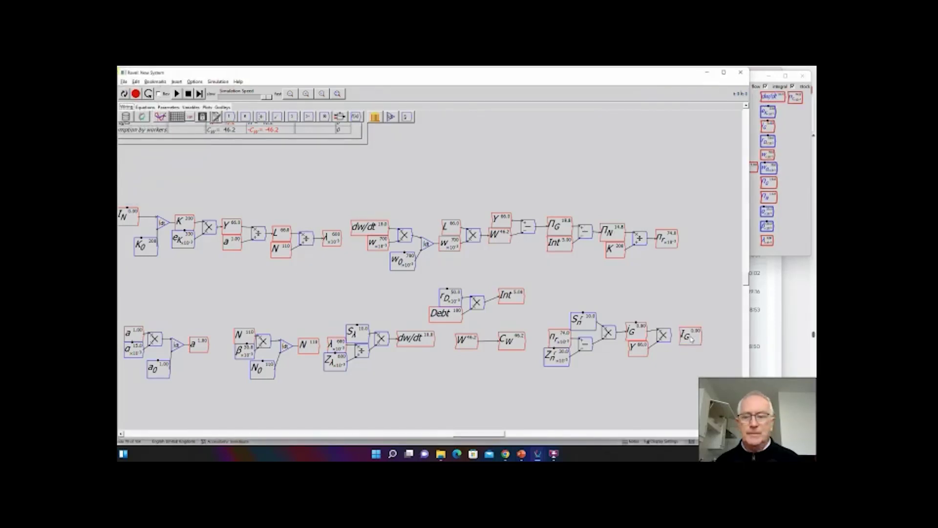
{"action": "left_click_drag", "start_coordinate": [672, 336], "coordinate": [683, 337]}
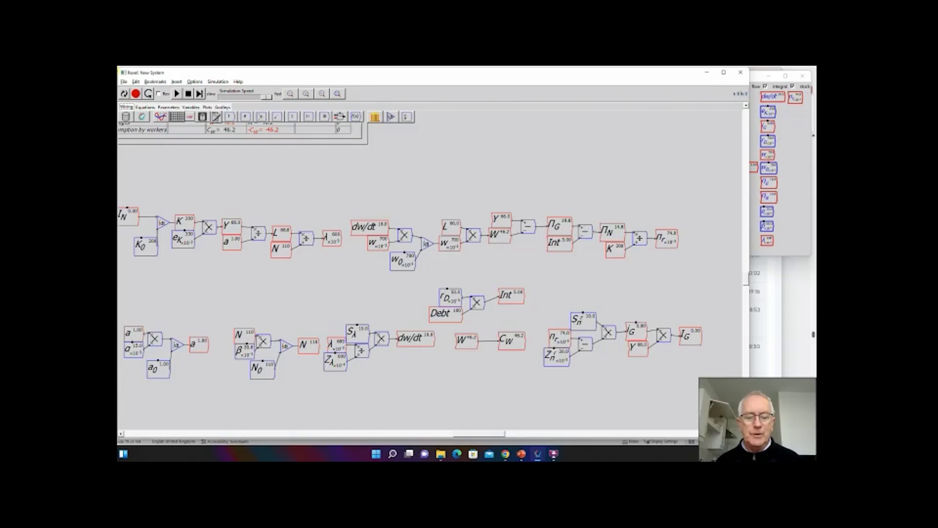
{"action": "key", "text": "ctrl+s"}
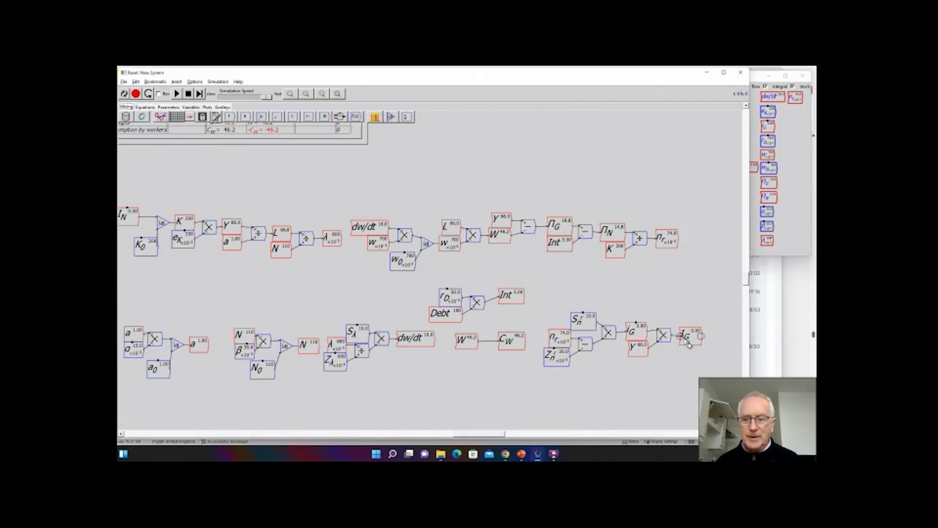
Place a copy of I_G above \Pi_N and wire both into a subtraction block that subtracts \Pi_N from I_G.
{"action": "key", "text": "ctrl+v"}
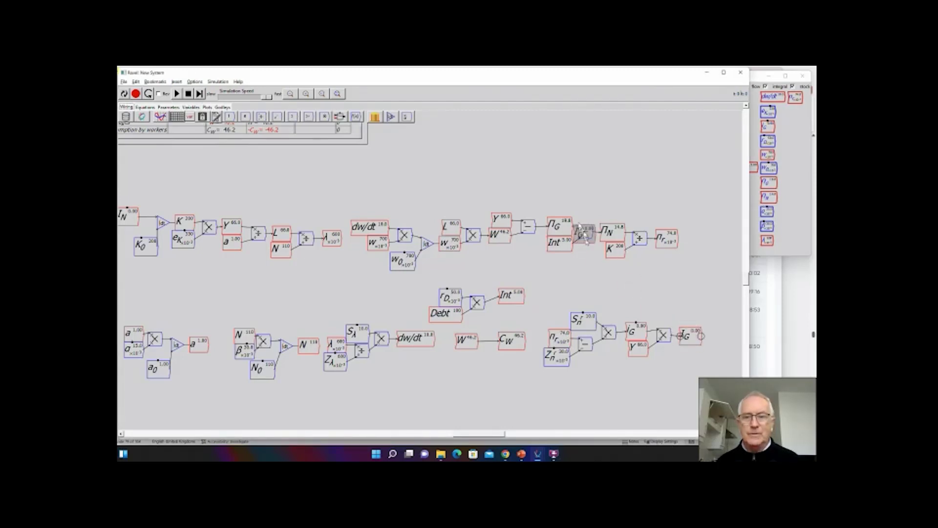
{"action": "left_click_drag", "start_coordinate": [562, 210], "coordinate": [616, 216]}
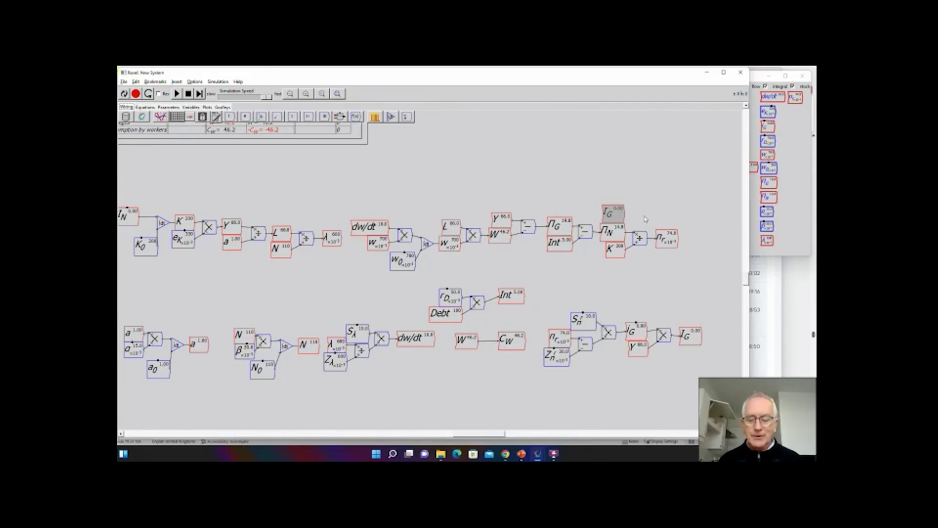
{"action": "type", "text": "-"}
{"action": "key", "text": "Return"}
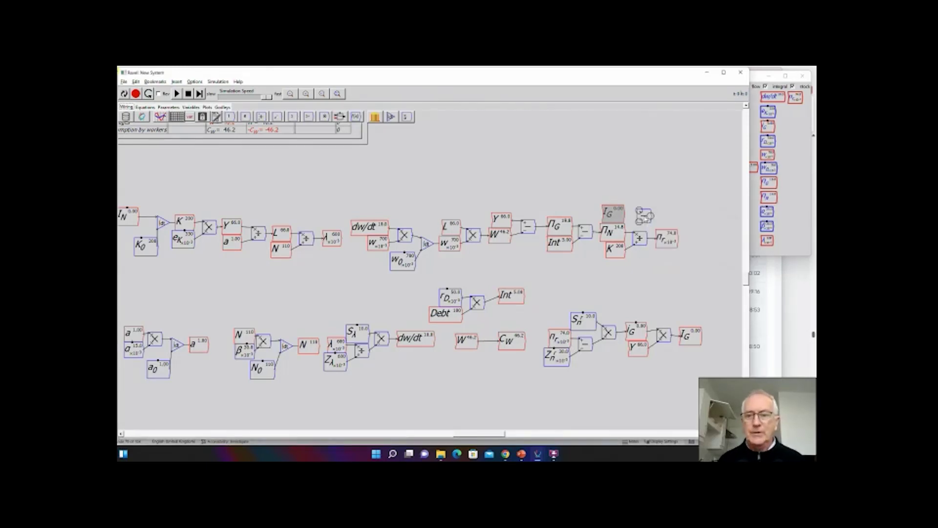
{"action": "mouse_move", "coordinate": [626, 214]}
{"action": "left_mouse_down"}
{"action": "mouse_move", "coordinate": [638, 212]}
{"action": "mouse_move", "coordinate": [630, 231]}
{"action": "mouse_move", "coordinate": [638, 220]}
{"action": "left_mouse_up"}
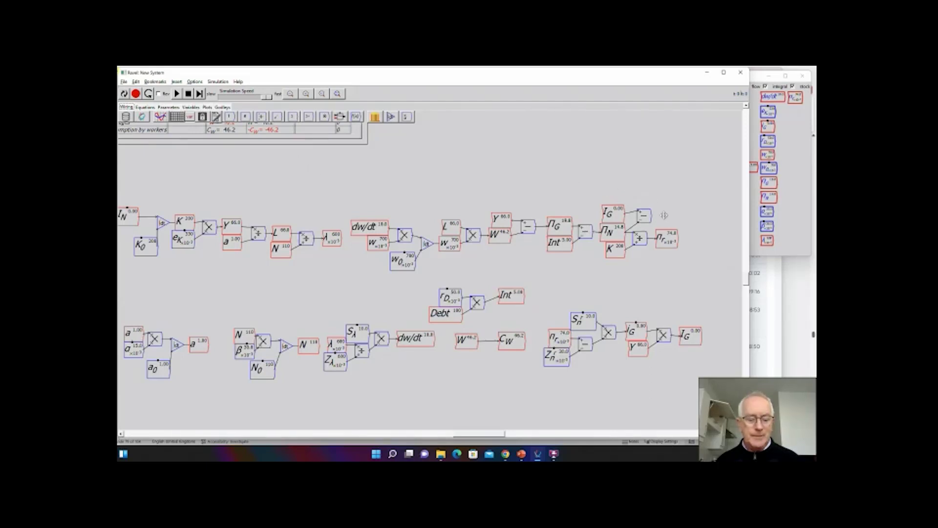
Create a flow variable named Credit and place it beside the block that subtracts \Pi_N from I_G.
{"action": "type", "text": "Credit"}
{"action": "key", "text": "Return"}
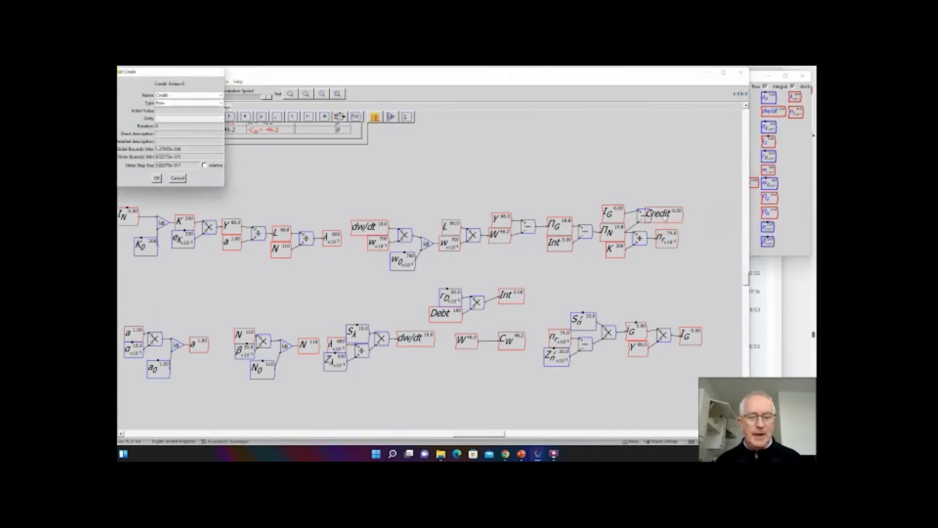
{"action": "key", "text": "Return"}
{"action": "left_click", "coordinate": [686, 218]}
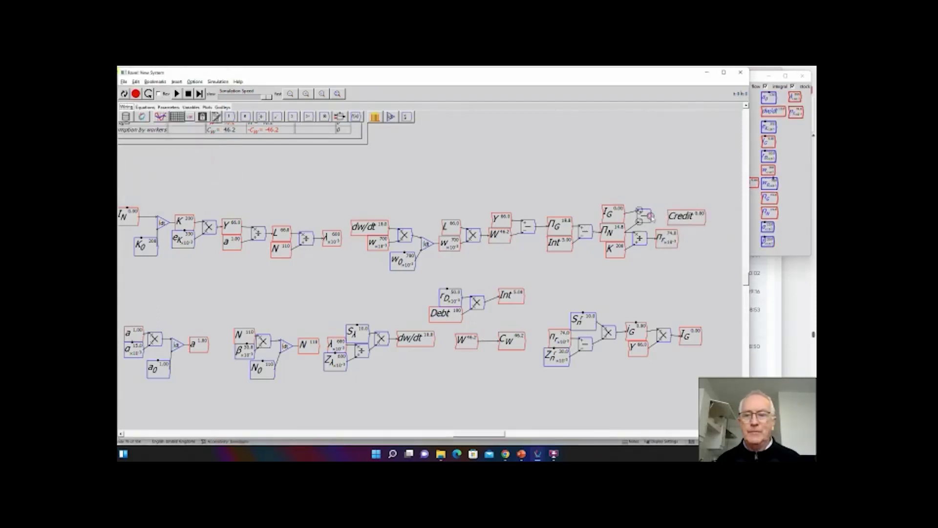
Wire the output of the block that subtracts \Pi_N from I_G to Credit.
{"action": "left_click_drag", "start_coordinate": [651, 216], "coordinate": [681, 218]}
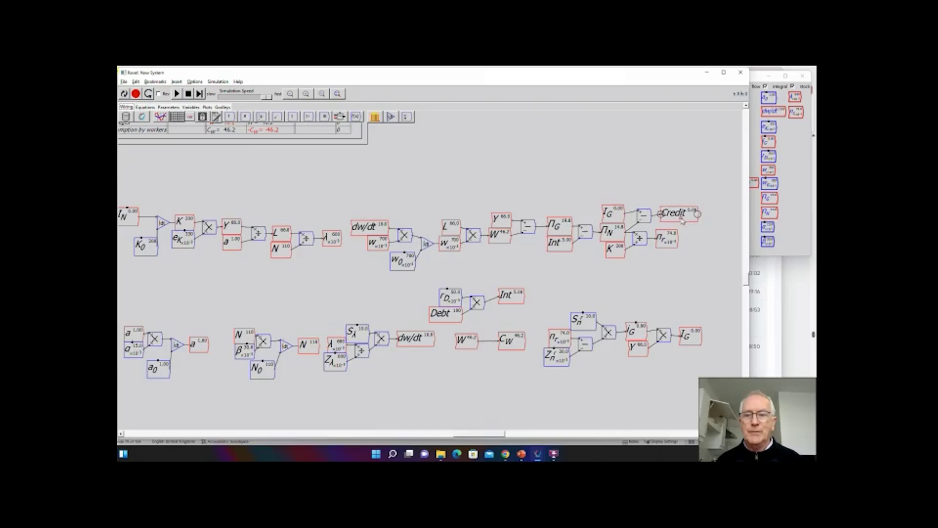
Add a row named Credit to firms below Consumption by workers in the Banking Sector Godley table.
{"action": "left_click", "coordinate": [337, 93]}
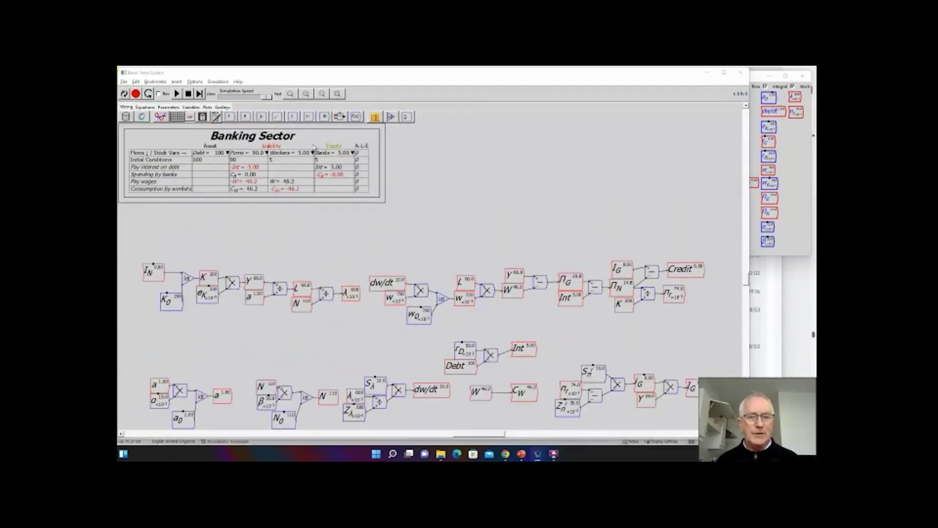
{"action": "key", "text": "alt+Tab"}
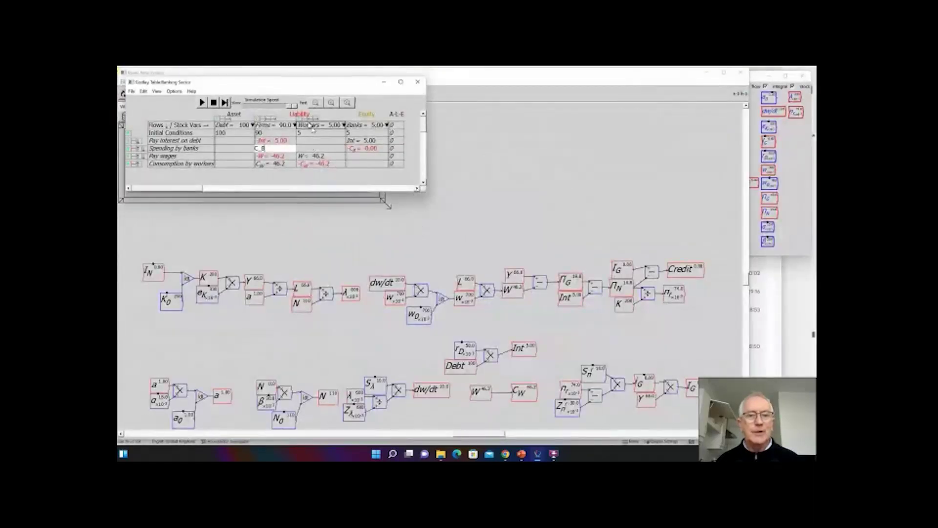
{"action": "left_click", "coordinate": [330, 176]}
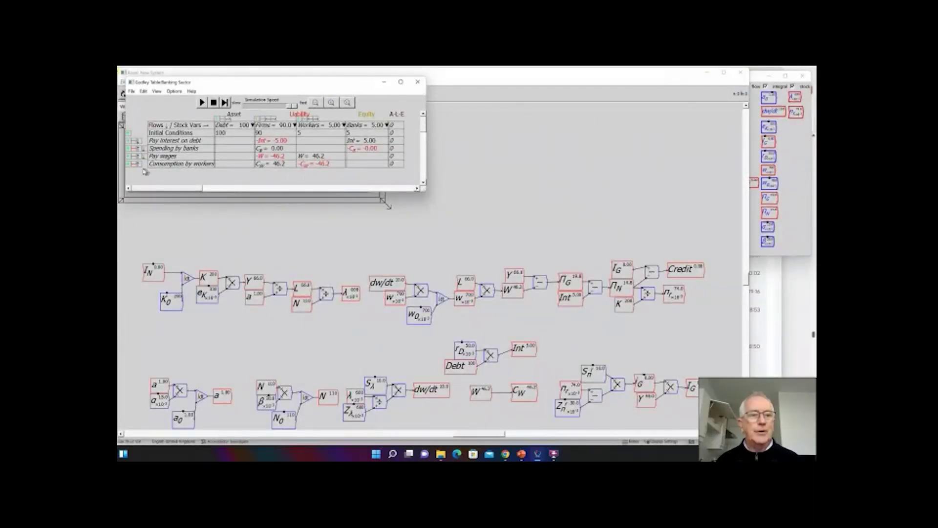
{"action": "left_click", "coordinate": [129, 164]}
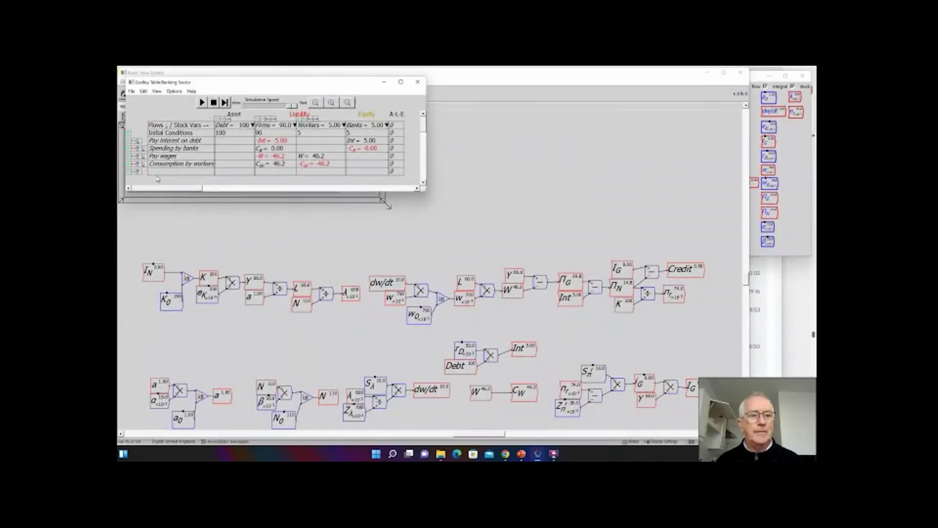
{"action": "left_click", "coordinate": [156, 172]}
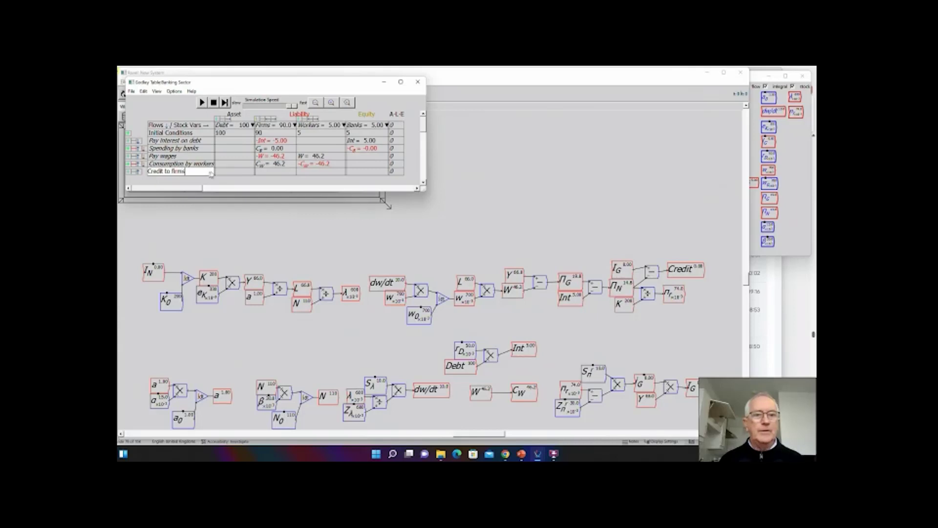
{"action": "type", "text": "Credit to firms"}
Enter Credit in both the Firms and Debt columns of the Credit to firms row, reset the simulation and return to the canvas.
{"action": "left_click", "coordinate": [270, 172]}
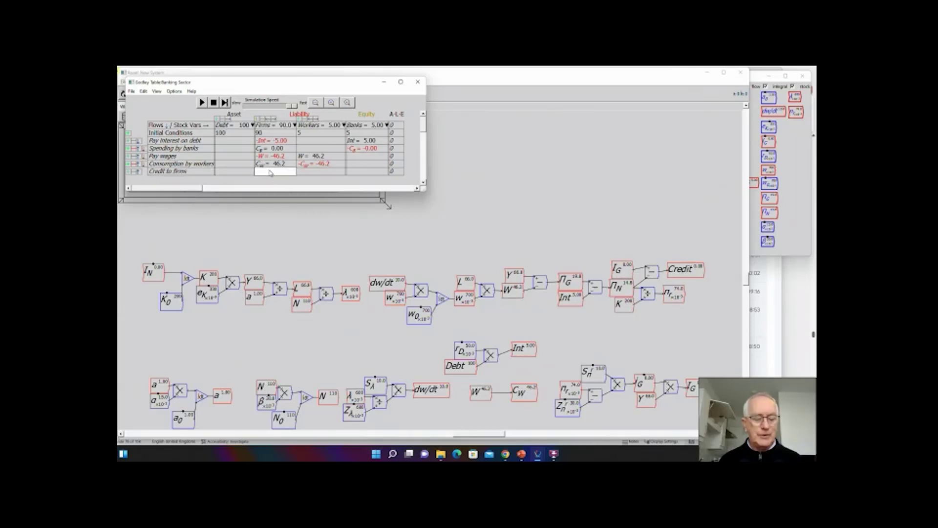
{"action": "type", "text": "Credit"}
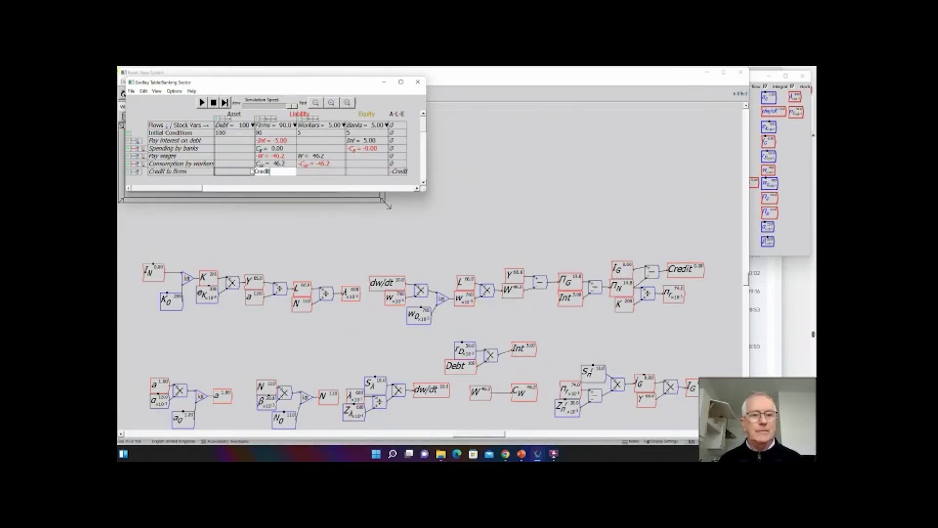
{"action": "left_click", "coordinate": [229, 171]}
{"action": "type", "text": "Credit"}
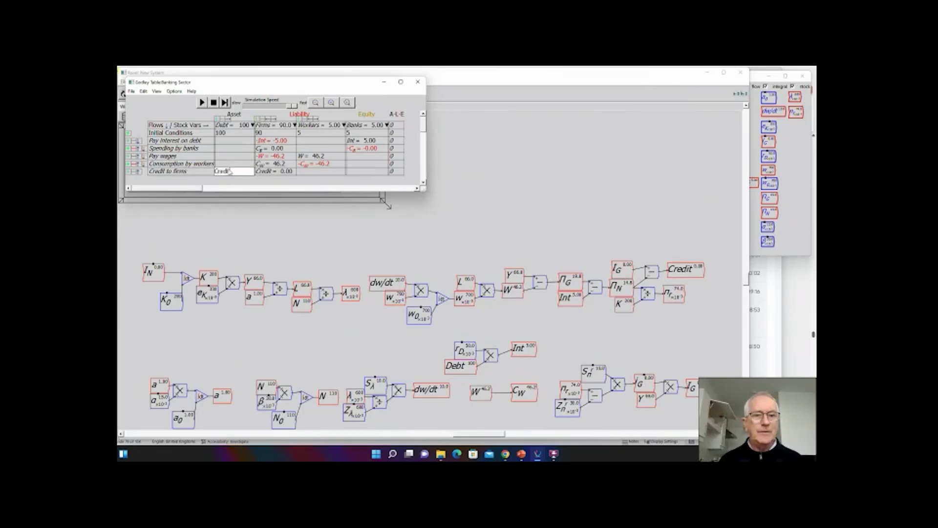
{"action": "left_click", "coordinate": [308, 183]}
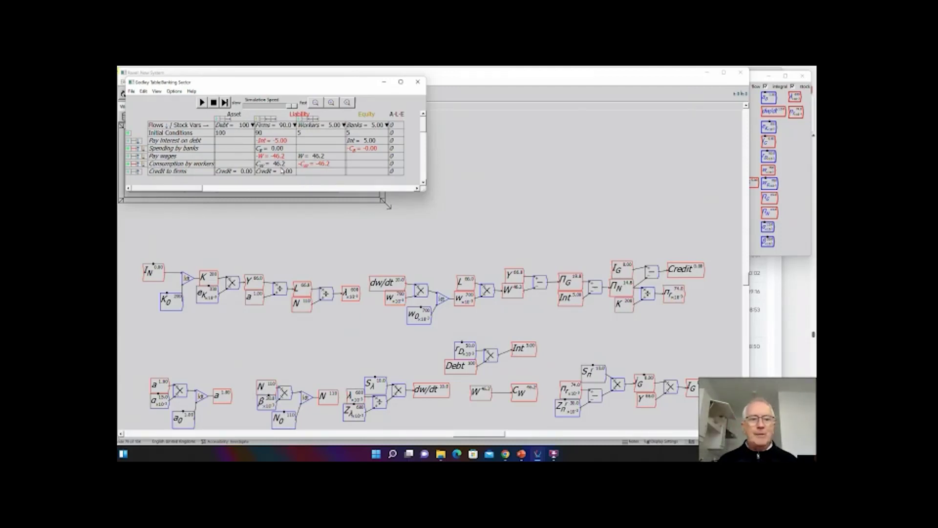
{"action": "left_click", "coordinate": [214, 103]}
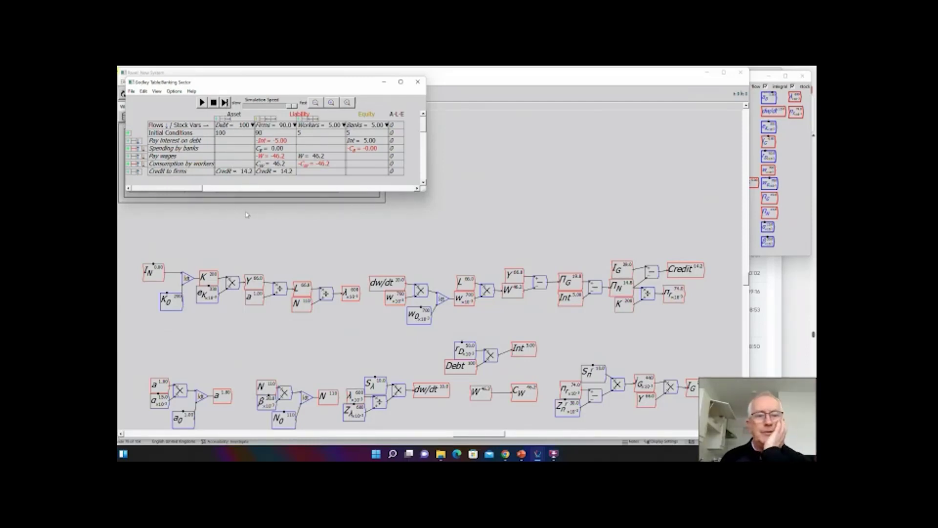
{"action": "left_click", "coordinate": [350, 240]}
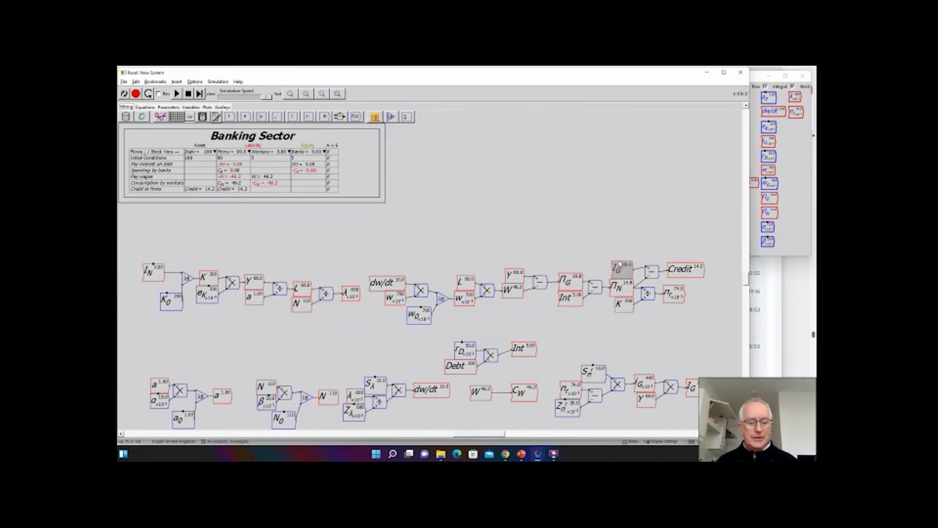
Place copies of I_G and K stacked one above the other to the left of I_N.
{"action": "left_click_drag", "start_coordinate": [620, 264], "coordinate": [147, 242]}
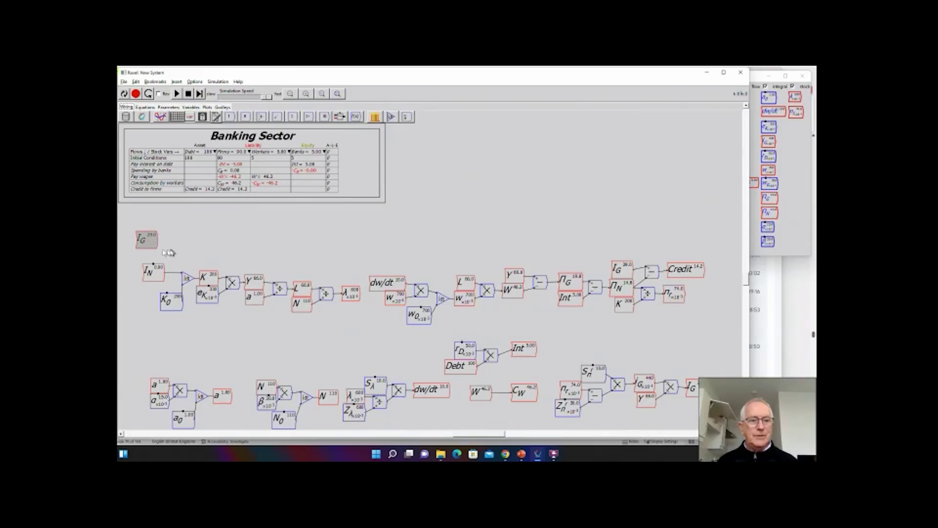
{"action": "scroll", "coordinate": [168, 251], "scroll_direction": "down", "scroll_amount": 1}
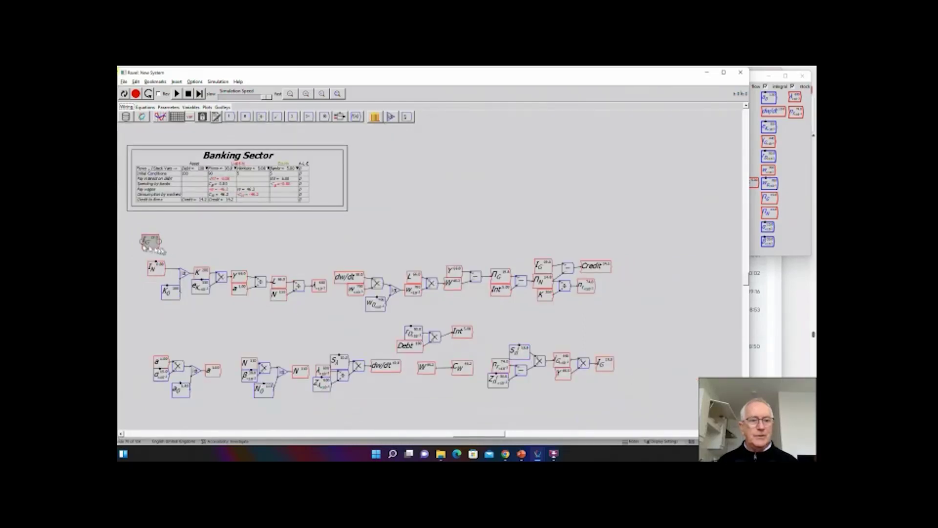
{"action": "left_click_drag", "start_coordinate": [190, 246], "coordinate": [251, 241]}
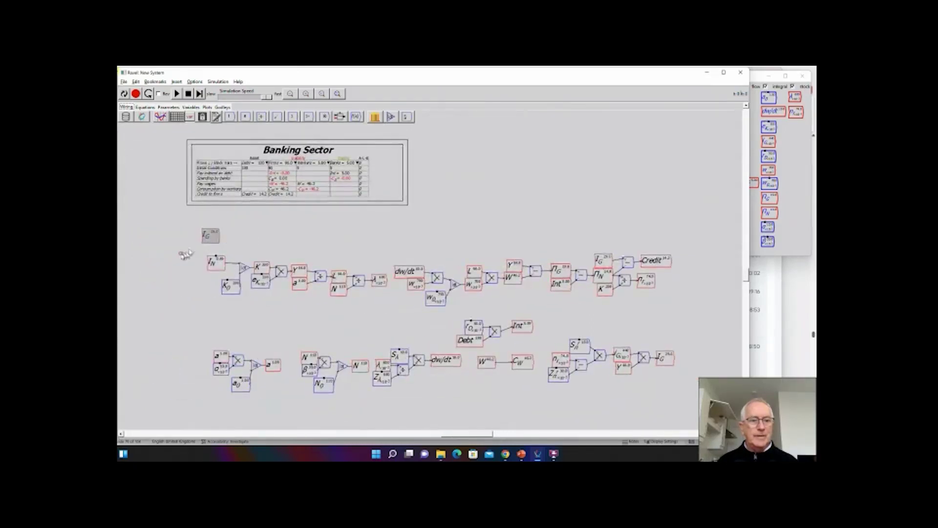
{"action": "left_click", "coordinate": [185, 254]}
{"action": "left_click_drag", "start_coordinate": [189, 251], "coordinate": [169, 270]}
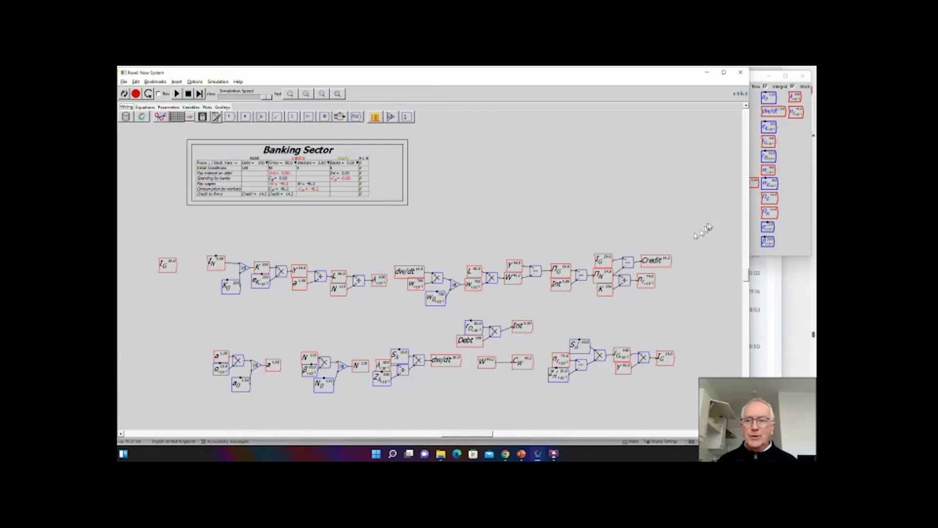
{"action": "left_click", "coordinate": [785, 217]}
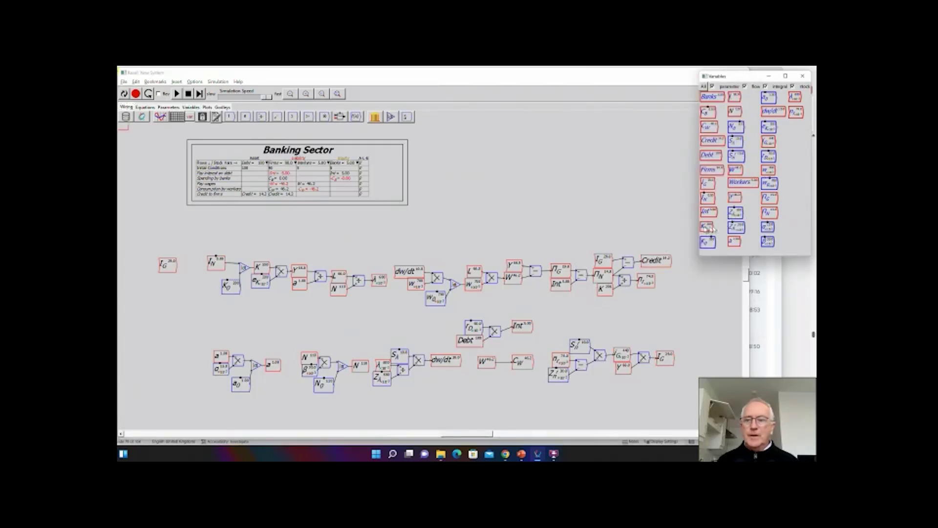
{"action": "left_click_drag", "start_coordinate": [707, 227], "coordinate": [167, 280]}
{"action": "left_click", "coordinate": [169, 282]}
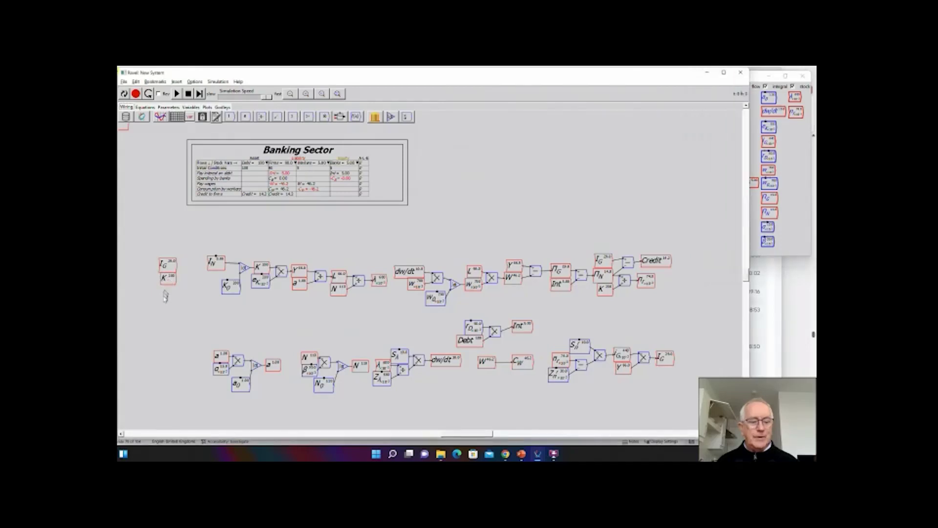
Create a variable named \delta_K below the new K copy and make it a parameter.
{"action": "type", "text": "\\delta"}
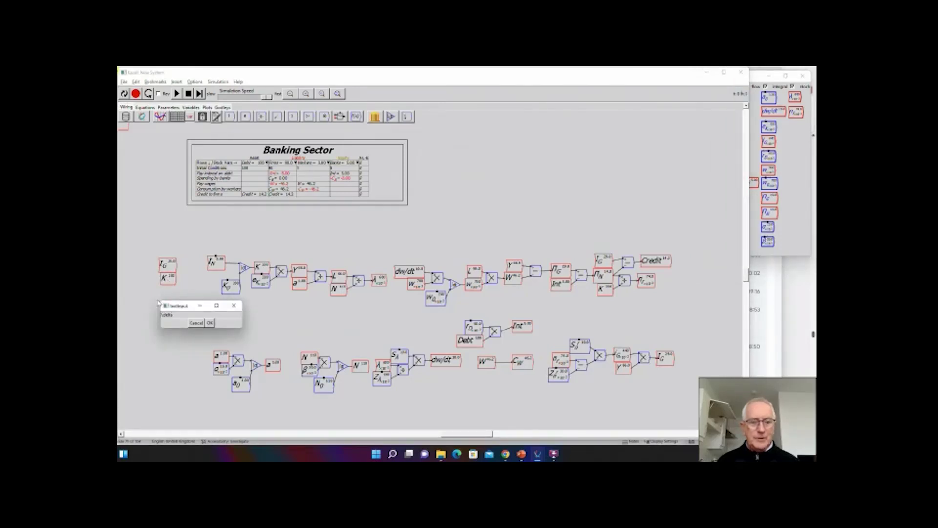
{"action": "type", "text": "_"}
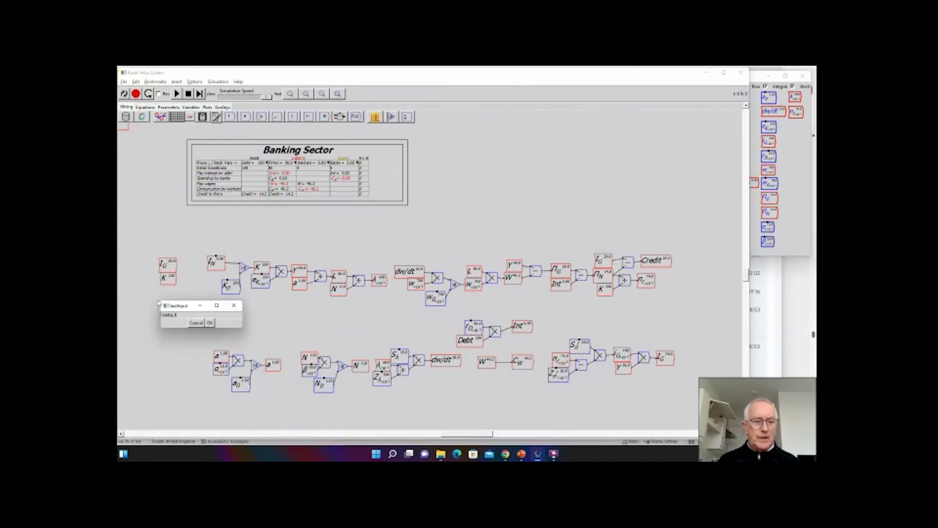
{"action": "type", "text": "K"}
{"action": "key", "text": "Return"}
{"action": "left_click", "coordinate": [221, 103]}
{"action": "left_click", "coordinate": [166, 116]}
{"action": "left_click", "coordinate": [191, 111]}
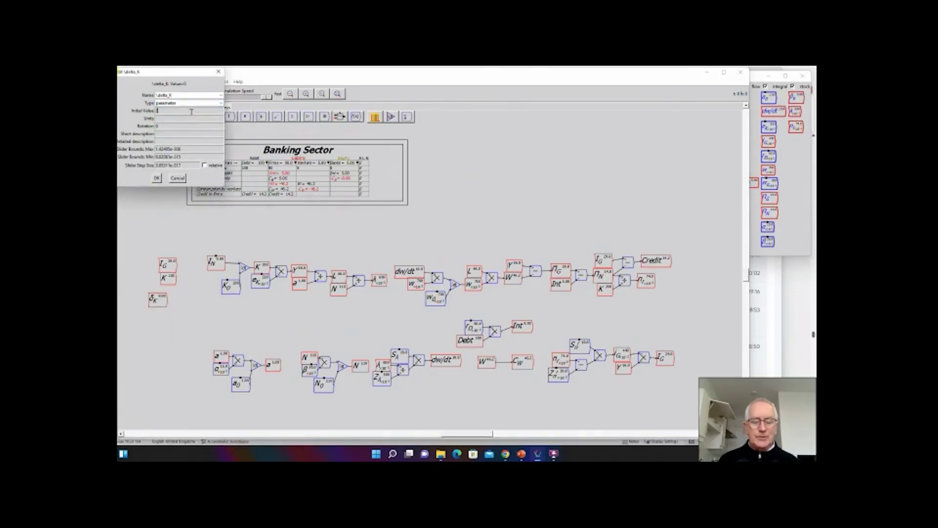
Set \delta_K's initial value to 0.06 with slider minimum 0 and step size 0.01, and place it directly under K.
{"action": "type", "text": "0.05"}
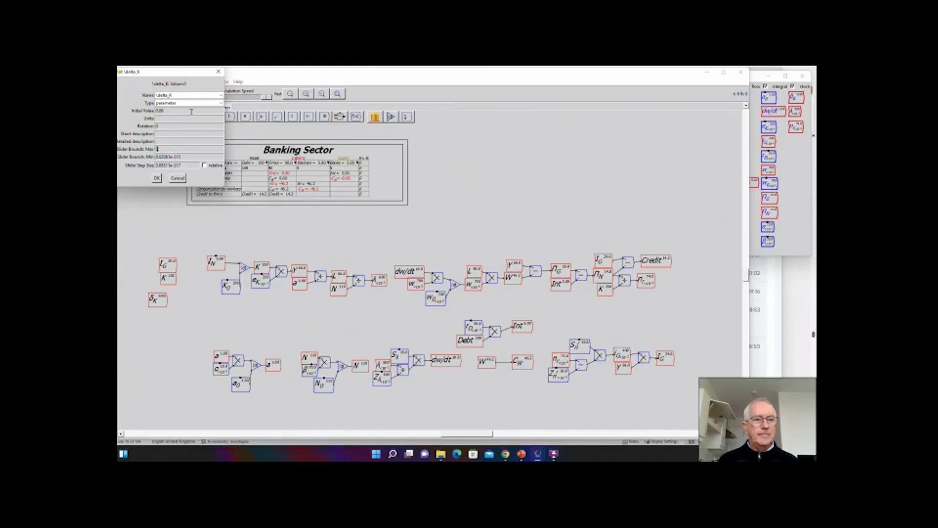
{"action": "key", "text": "Tab"}
{"action": "type", "text": "0"}
{"action": "key", "text": "Tab"}
{"action": "type", "text": "0.01"}
{"action": "left_click", "coordinate": [156, 178]}
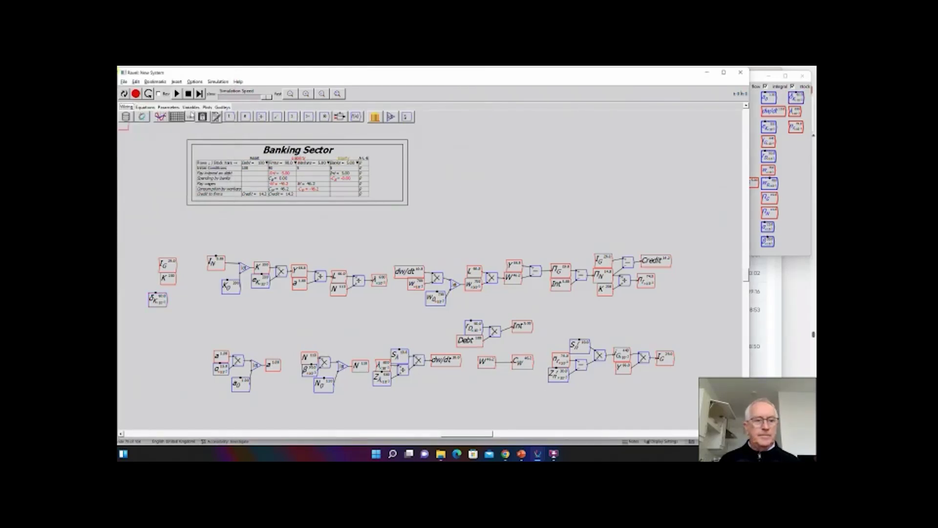
{"action": "left_click_drag", "start_coordinate": [159, 303], "coordinate": [168, 296]}
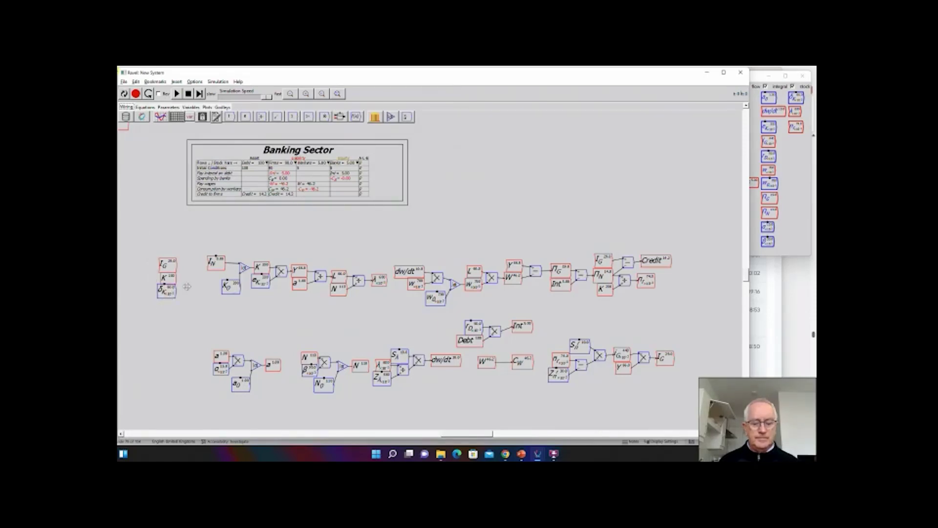
Multiply K by \delta_K, subtract the product from I_G, and wire the aligned block into I_N.
{"action": "key", "text": "asterisk"}
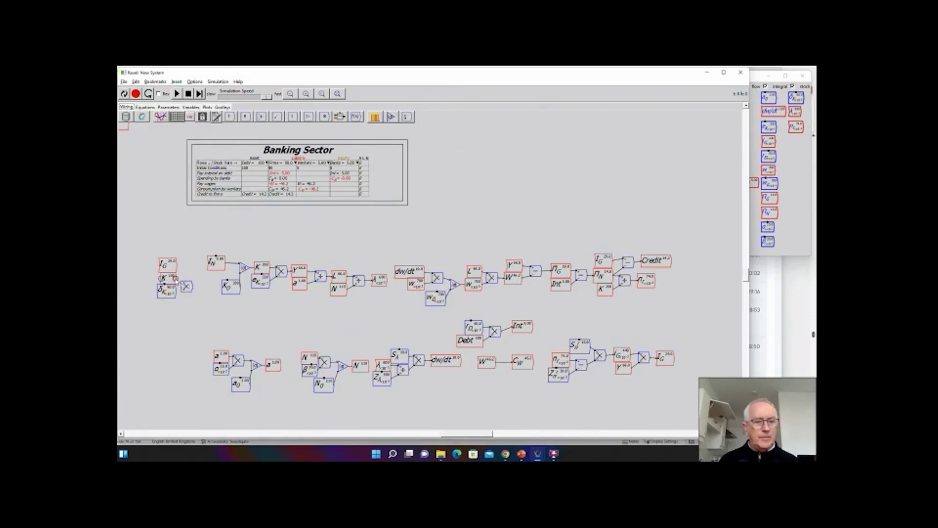
{"action": "mouse_move", "coordinate": [185, 282]}
{"action": "left_mouse_down"}
{"action": "mouse_move", "coordinate": [188, 294]}
{"action": "mouse_move", "coordinate": [148, 290]}
{"action": "mouse_move", "coordinate": [185, 268]}
{"action": "left_mouse_up"}
{"action": "type", "text": "-"}
{"action": "key", "text": "Return"}
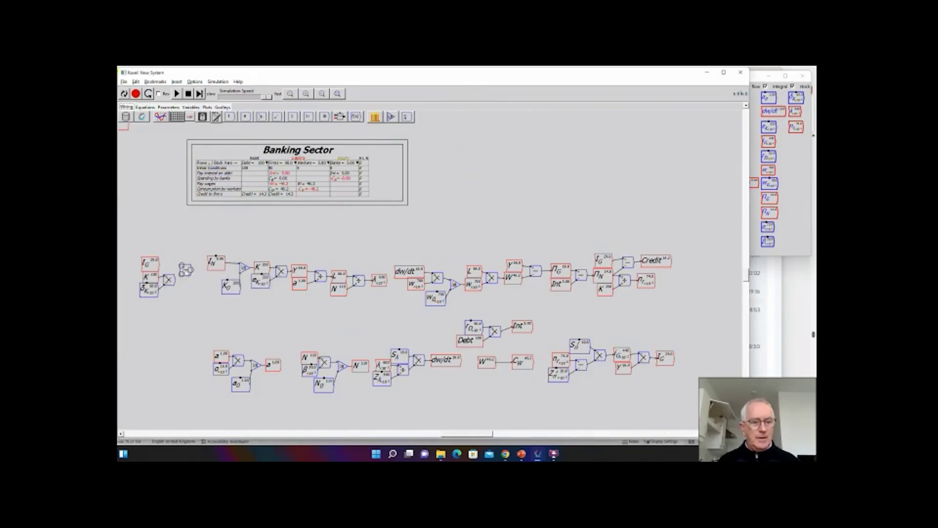
{"action": "left_click_drag", "start_coordinate": [175, 265], "coordinate": [210, 263]}
{"action": "left_click_drag", "start_coordinate": [131, 255], "coordinate": [200, 298]}
{"action": "left_click_drag", "start_coordinate": [151, 268], "coordinate": [164, 260]}
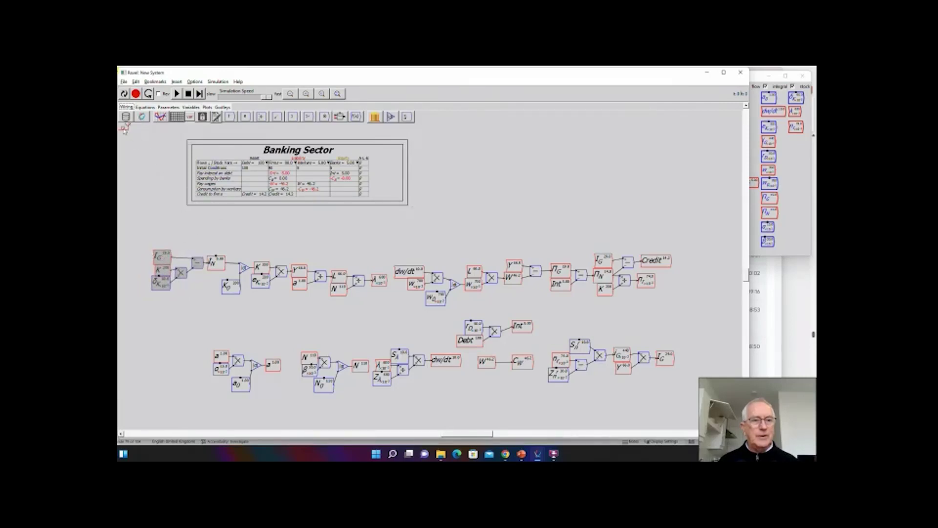
Move the stray unconnected \Pi_N copy out from the canvas corner and delete it.
{"action": "left_click_drag", "start_coordinate": [125, 128], "coordinate": [538, 316]}
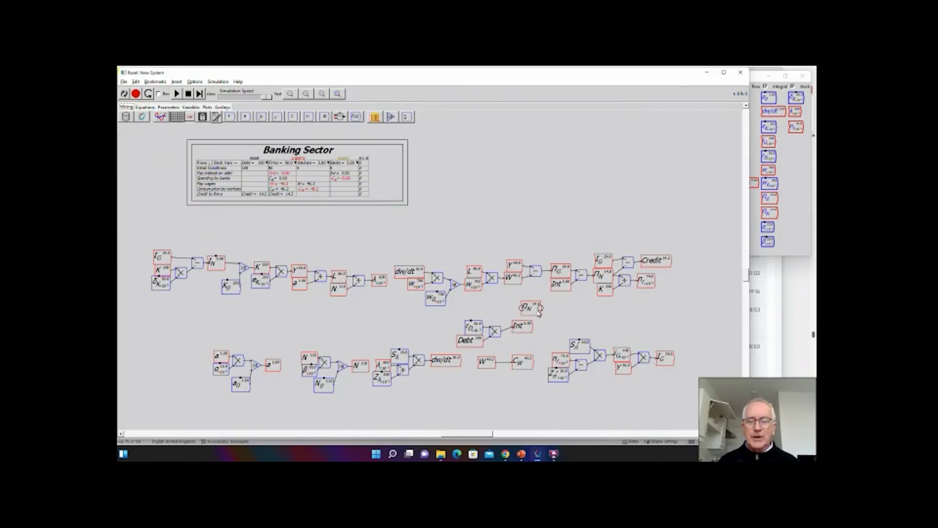
{"action": "right_click", "coordinate": [539, 313]}
{"action": "left_click", "coordinate": [552, 395]}
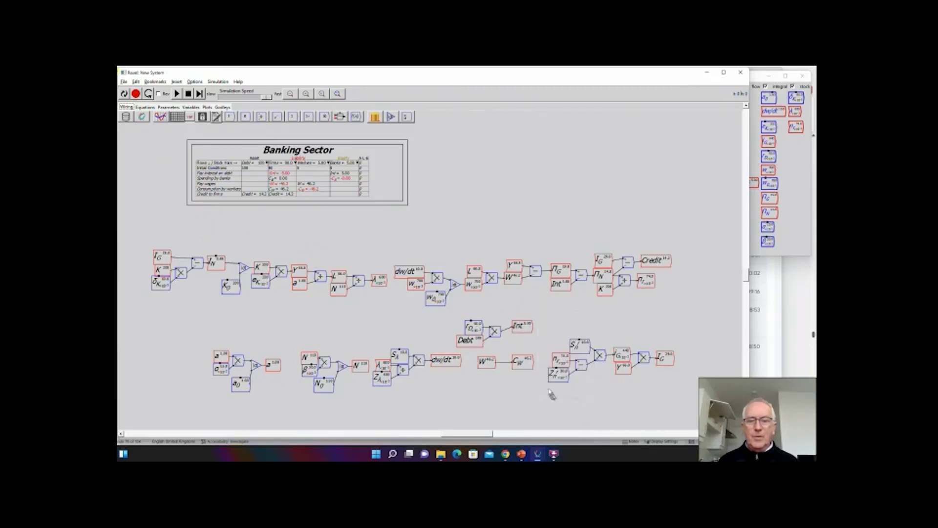
Run the simulation briefly, pause it to examine the flows and stocks, and reset it to the start.
{"action": "left_click", "coordinate": [178, 94]}
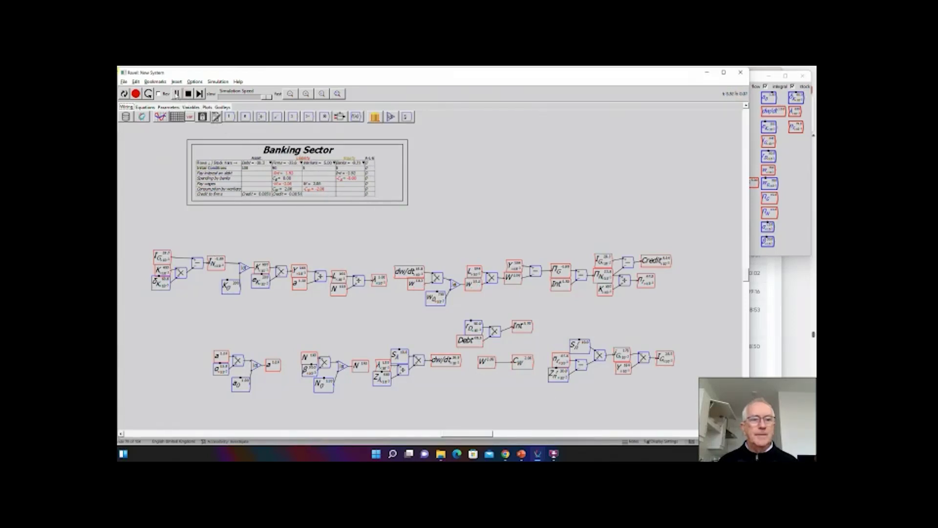
{"action": "left_click", "coordinate": [177, 93]}
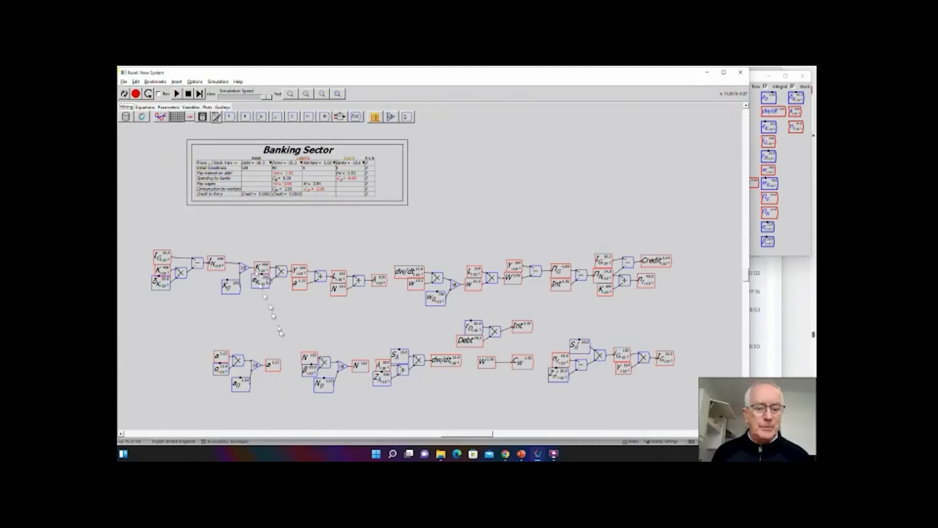
{"action": "key", "text": "alt+Tab"}
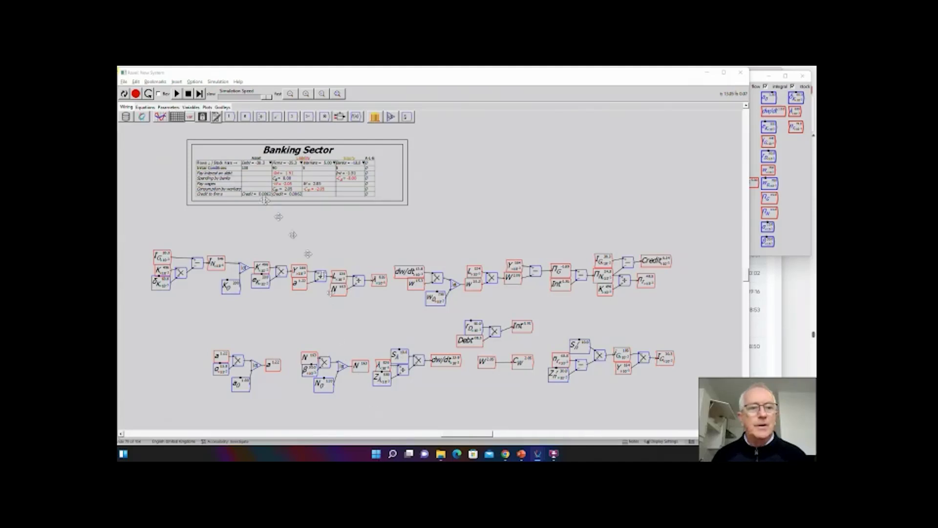
{"action": "left_click", "coordinate": [189, 94]}
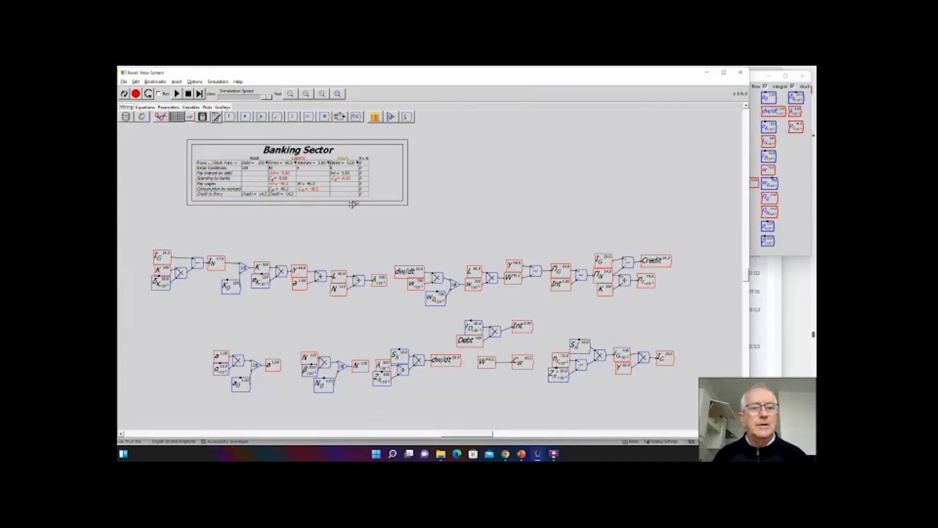
Move the Banking Sector table to just above the I_G and I_N blocks and resize it.
{"action": "left_click_drag", "start_coordinate": [352, 204], "coordinate": [313, 215]}
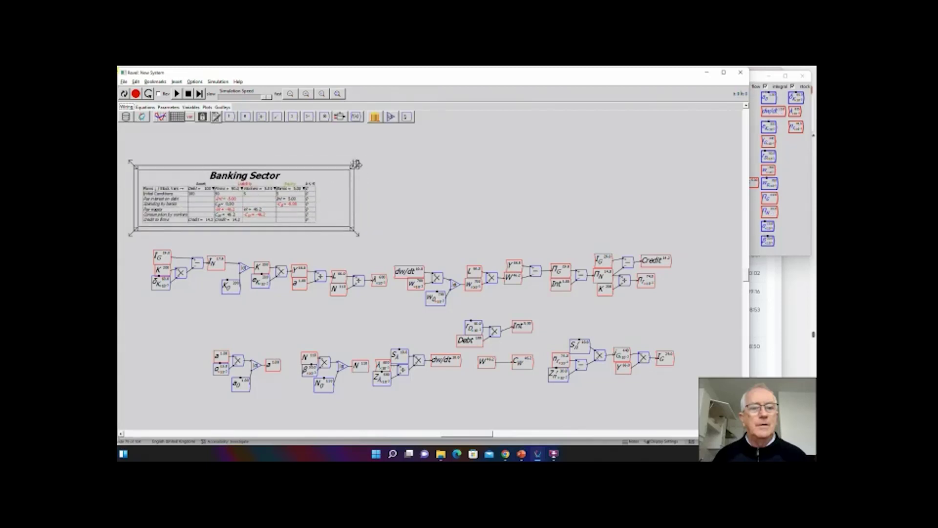
{"action": "left_click_drag", "start_coordinate": [356, 159], "coordinate": [377, 184]}
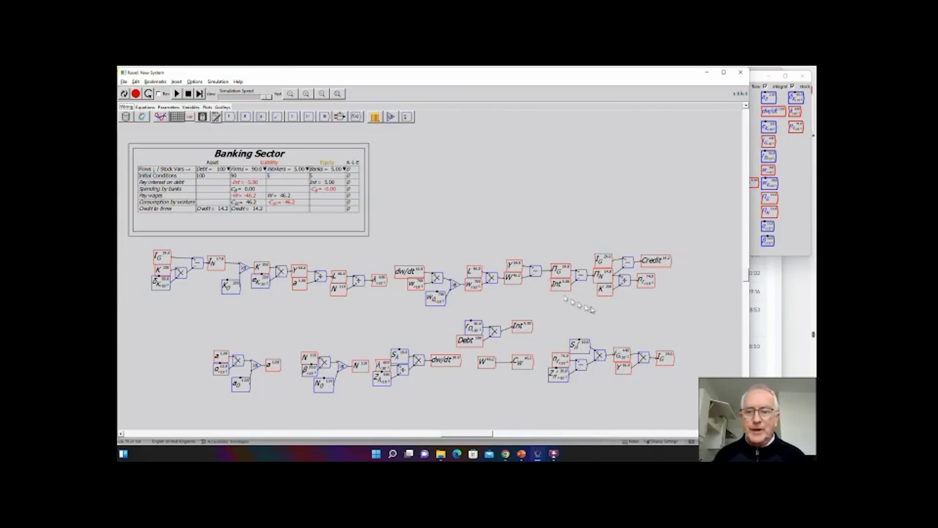
Place a copy of C_B beside the interest block and wire Int into it.
{"action": "left_click_drag", "start_coordinate": [521, 330], "coordinate": [521, 333]}
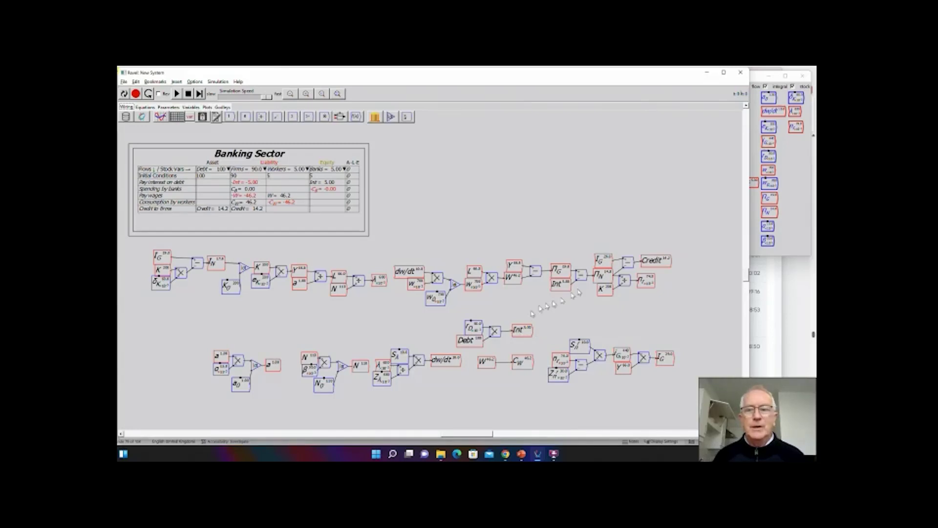
{"action": "left_click", "coordinate": [798, 225]}
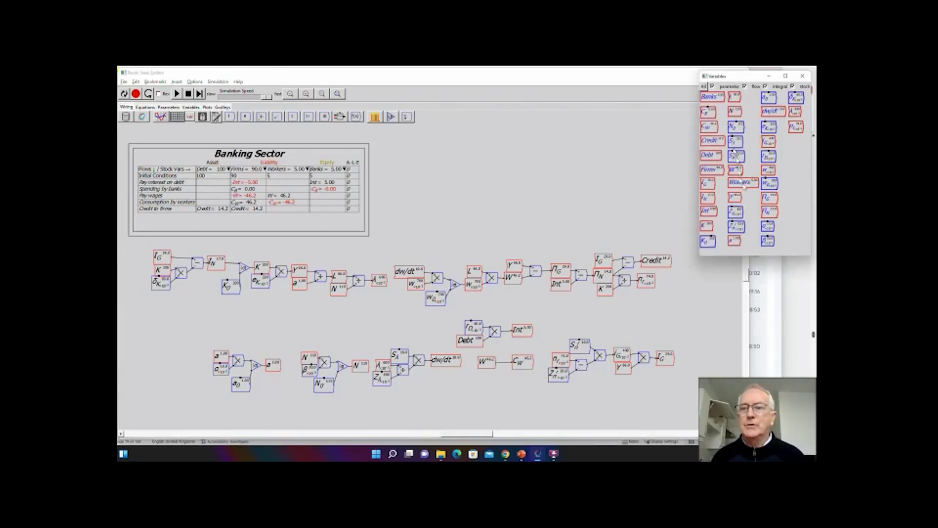
{"action": "left_click_drag", "start_coordinate": [707, 112], "coordinate": [559, 298]}
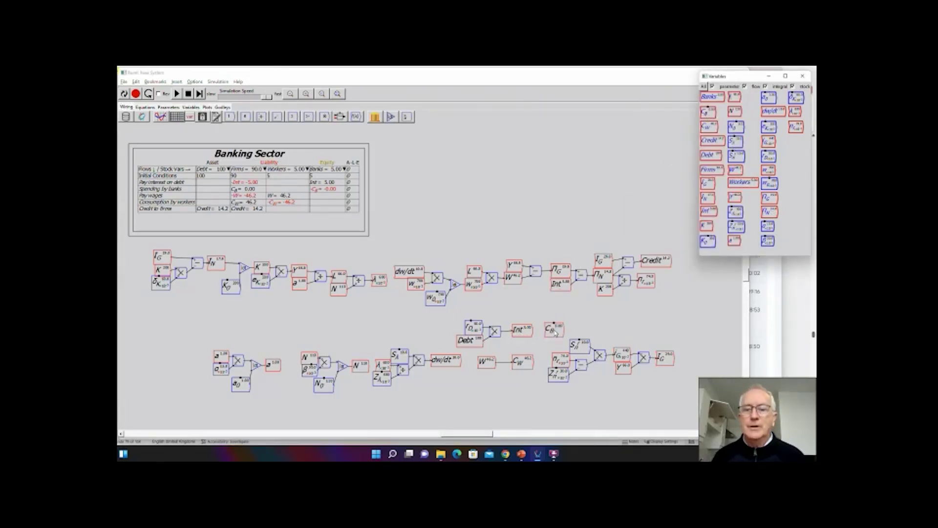
{"action": "left_click", "coordinate": [555, 329]}
{"action": "left_click_drag", "start_coordinate": [533, 330], "coordinate": [548, 331]}
Run the simulation in short bursts and pause it to examine the Banking Sector flows and stocks.
{"action": "left_click", "coordinate": [178, 94]}
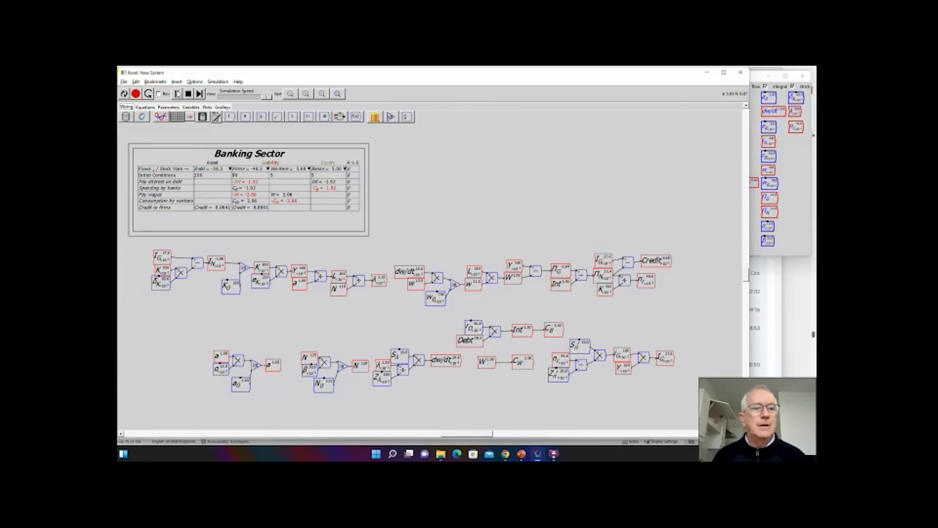
{"action": "left_click", "coordinate": [177, 93]}
{"action": "left_click", "coordinate": [178, 94]}
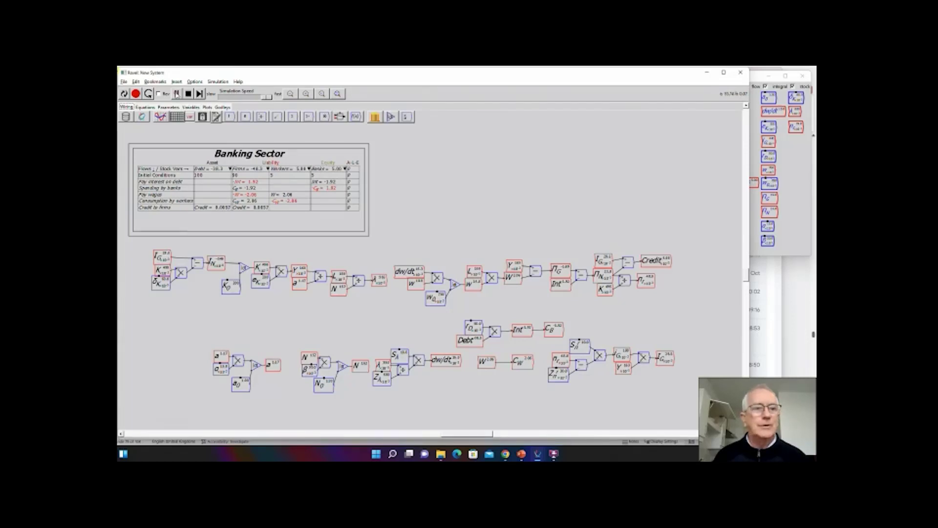
{"action": "left_click", "coordinate": [177, 94]}
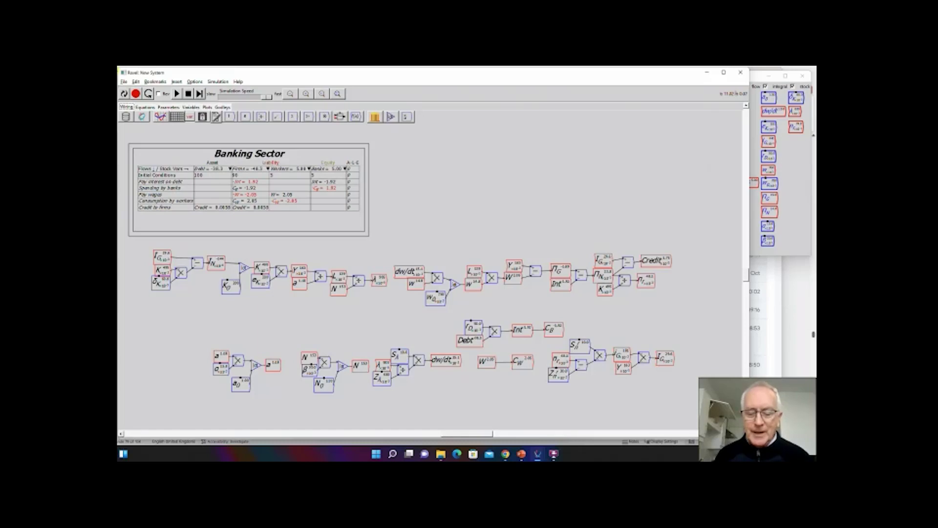
Switch to the finished reference model, run its simulation, and pause it to examine the plots.
{"action": "key", "text": "alt+Tab"}
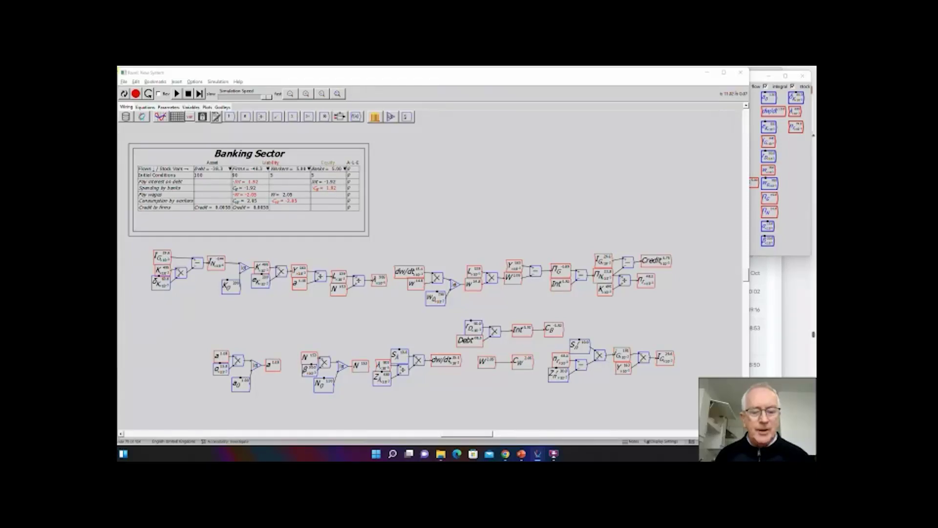
{"action": "left_click_drag", "start_coordinate": [384, 455], "coordinate": [411, 78]}
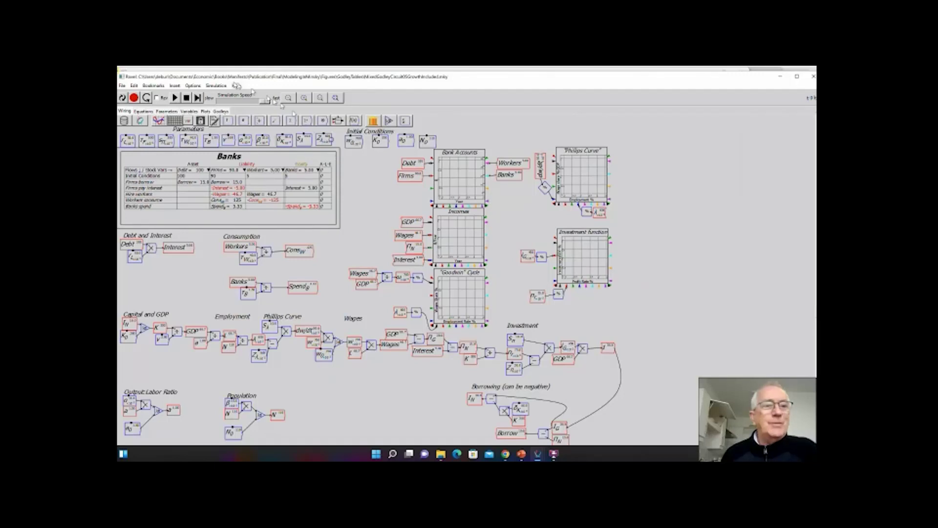
{"action": "left_click", "coordinate": [175, 98]}
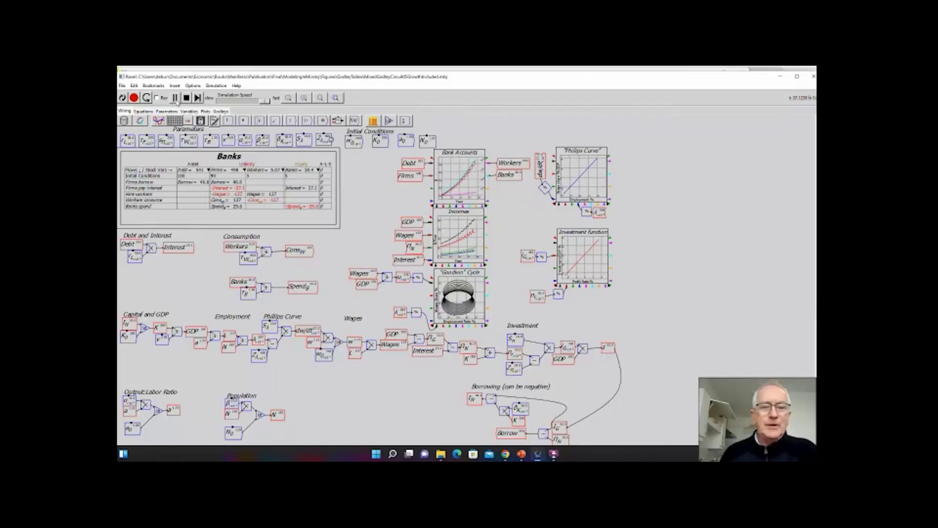
{"action": "left_click", "coordinate": [175, 98]}
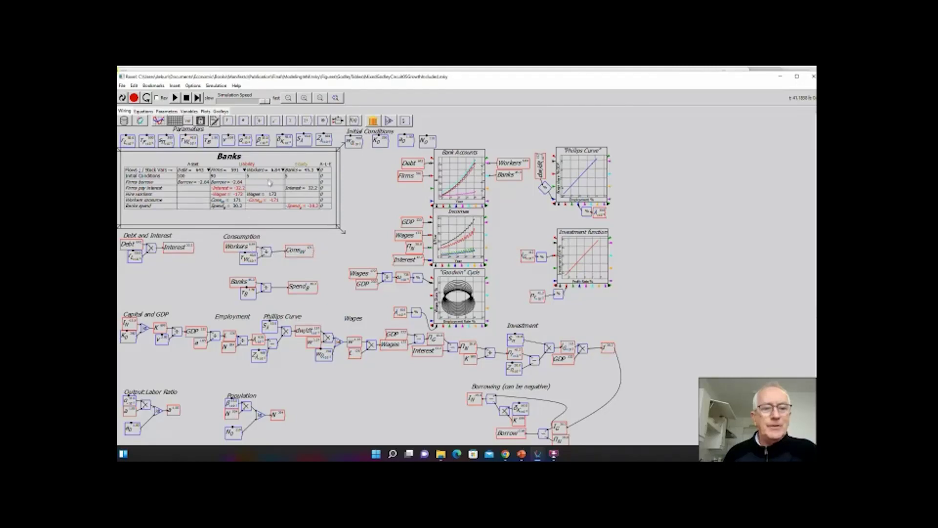
Inspect the \tau_W and \tau_B parameters in the reference model's Consumption section and return to the new system.
{"action": "right_click", "coordinate": [245, 262]}
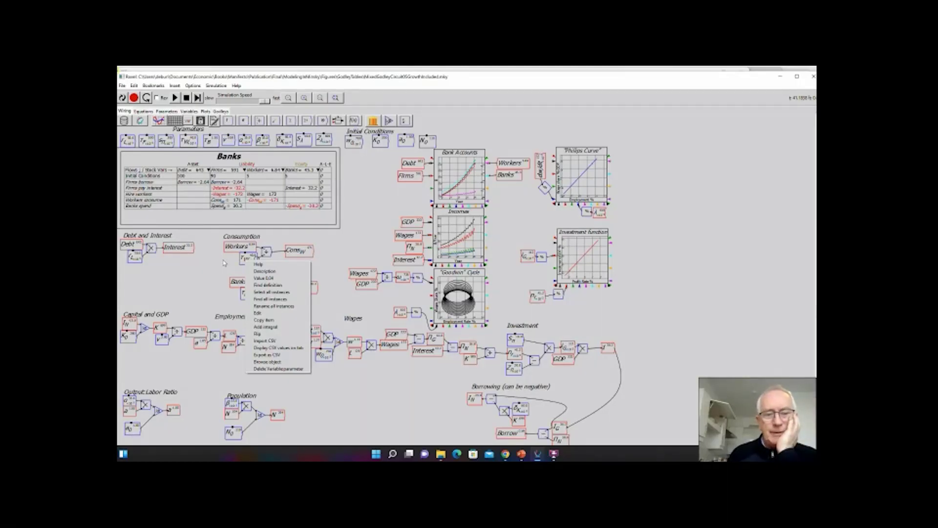
{"action": "left_click", "coordinate": [224, 263]}
{"action": "right_click", "coordinate": [250, 295]}
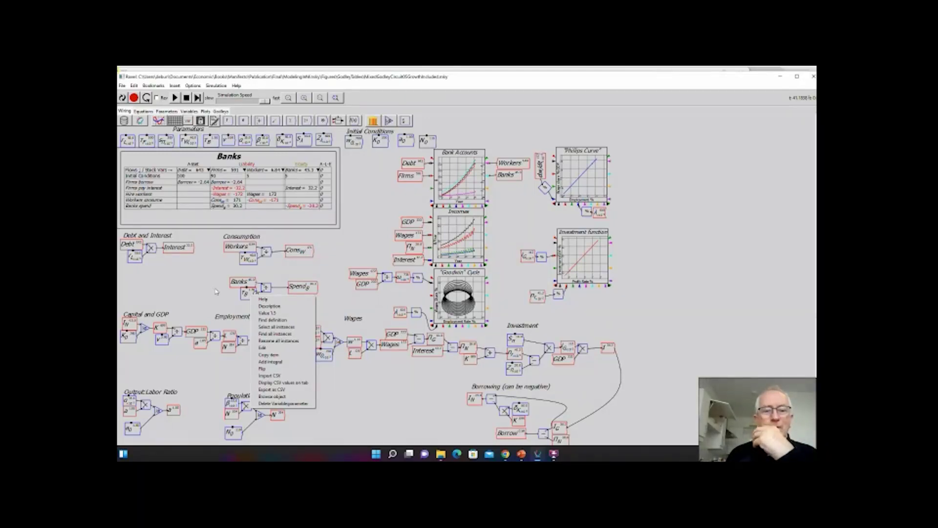
{"action": "left_click", "coordinate": [215, 292]}
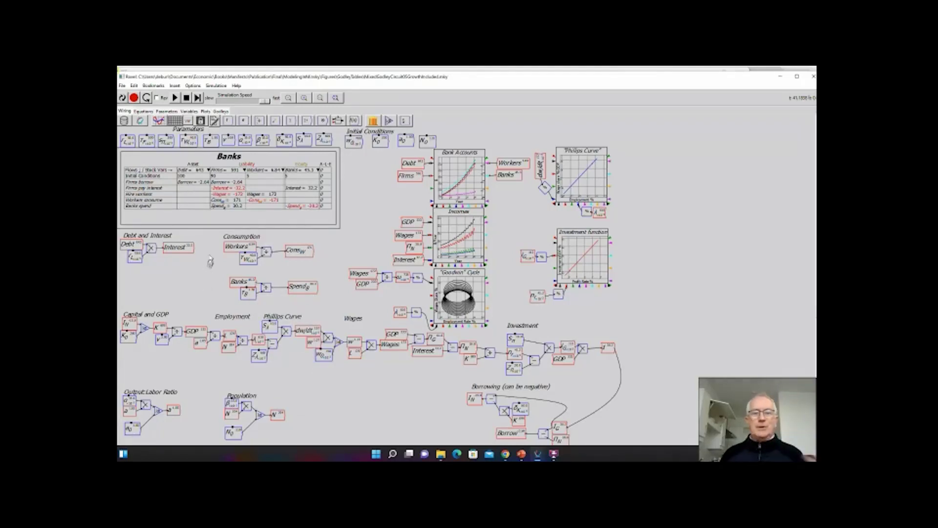
{"action": "left_click", "coordinate": [781, 78]}
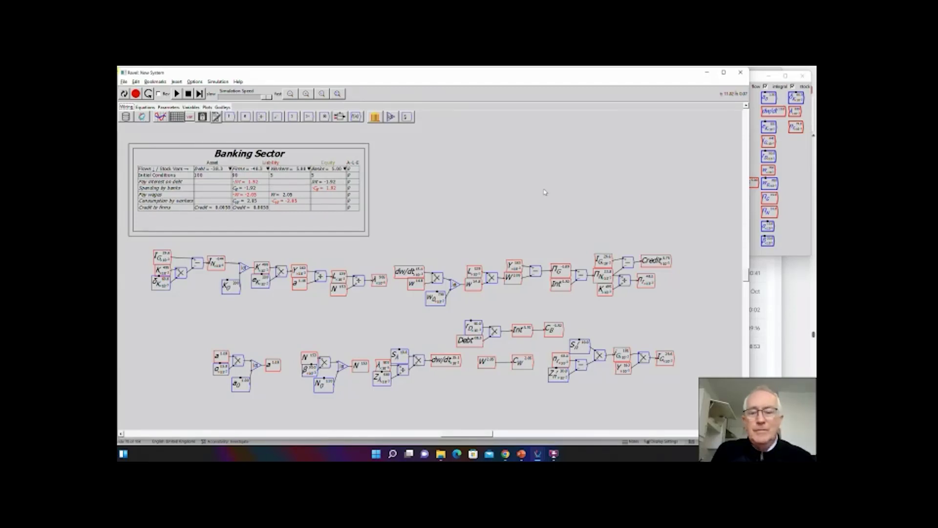
Review the dw/dt equation and replace the division of \lambda by Z_\lambda with a subtraction in its block.
{"action": "key", "text": "alt+Tab"}
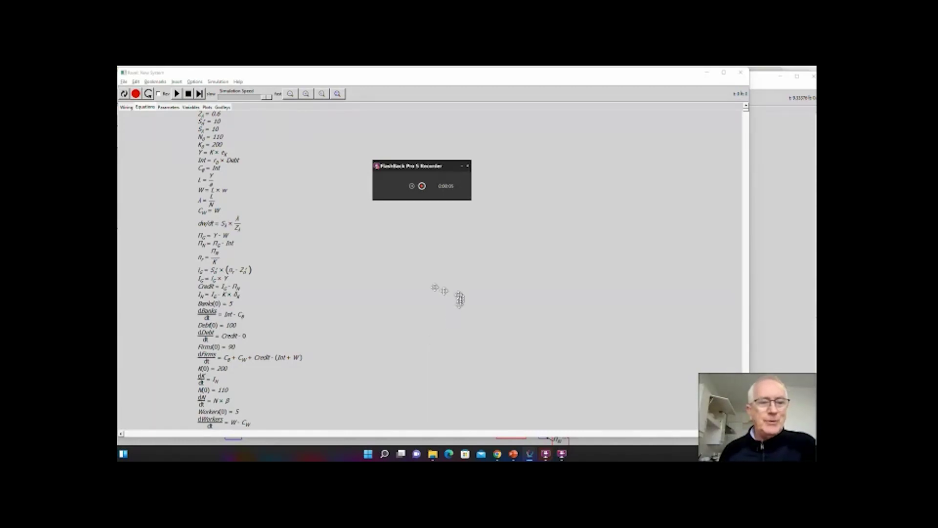
{"action": "left_click", "coordinate": [125, 107]}
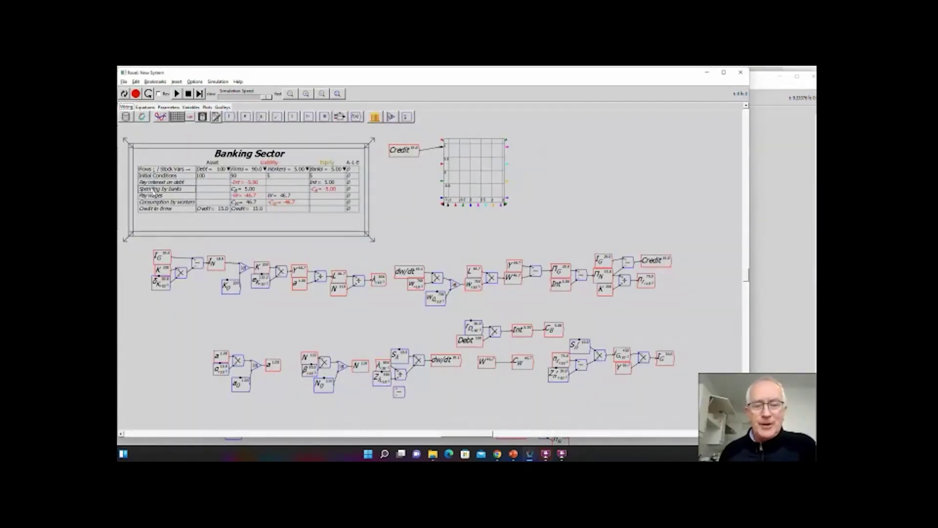
{"action": "left_click", "coordinate": [143, 107]}
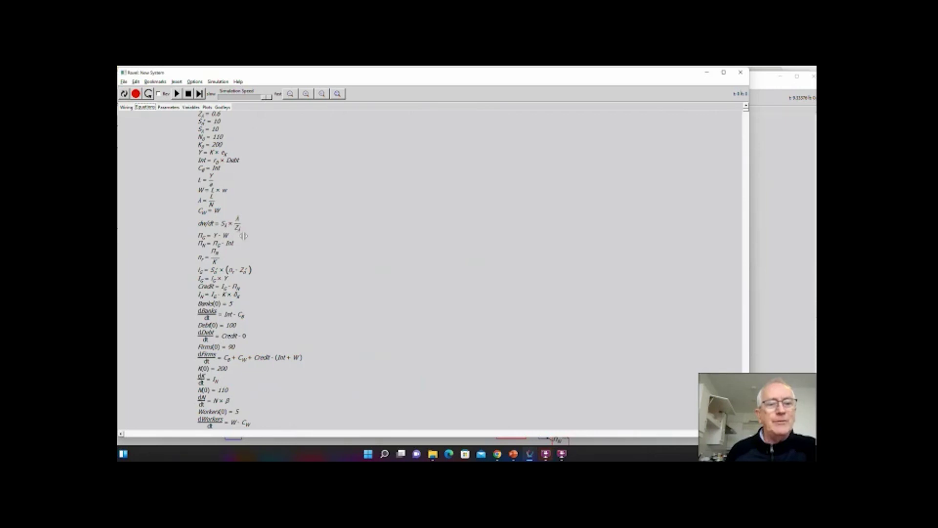
{"action": "left_click", "coordinate": [127, 108]}
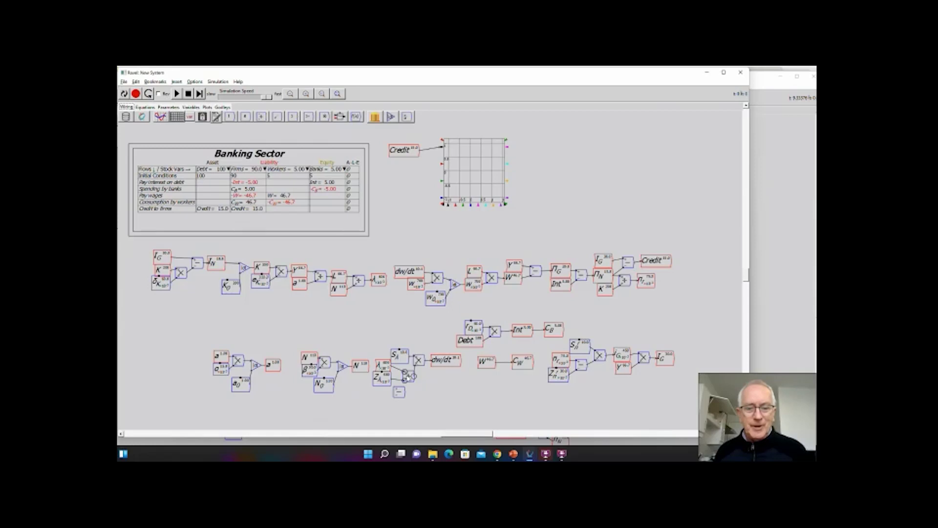
{"action": "mouse_move", "coordinate": [390, 366]}
{"action": "left_mouse_down"}
{"action": "mouse_move", "coordinate": [401, 389]}
{"action": "mouse_move", "coordinate": [399, 379]}
{"action": "left_mouse_up"}
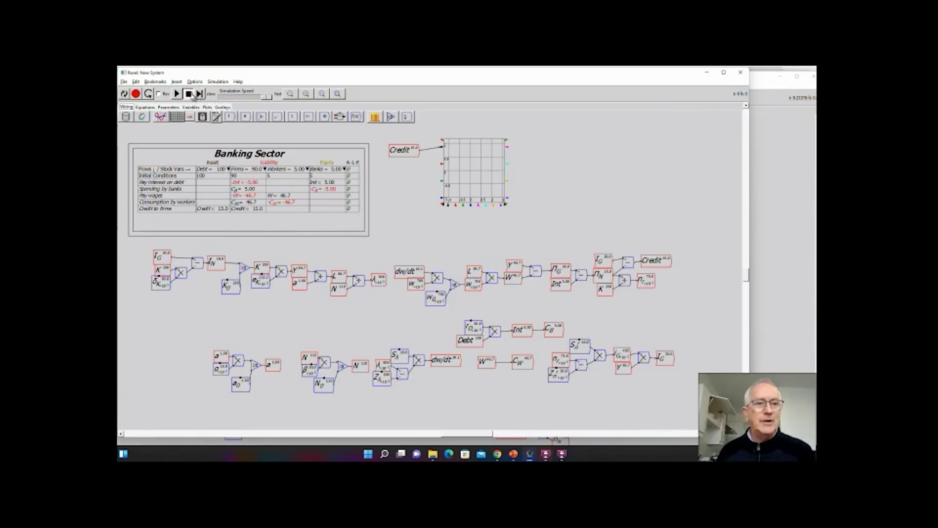
Run and pause the simulation to examine the Credit plot, and compare it with the reference model.
{"action": "left_click", "coordinate": [177, 94]}
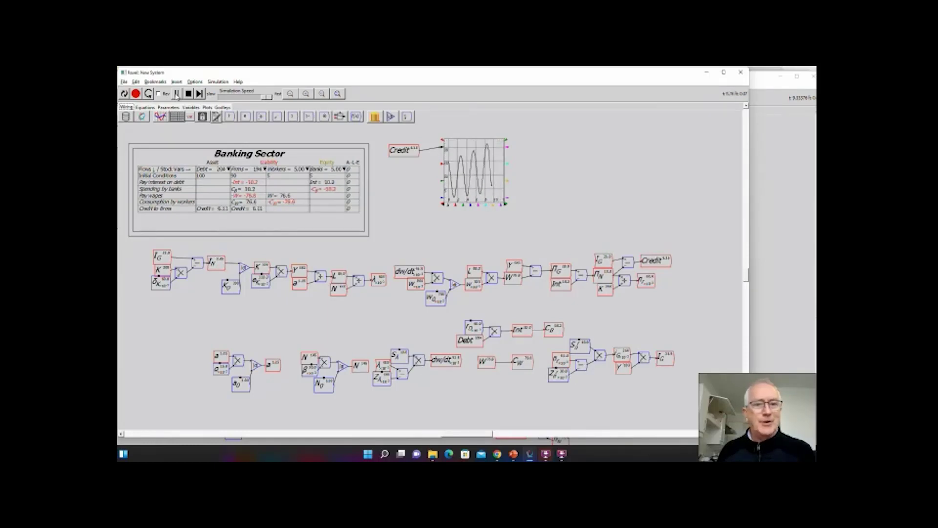
{"action": "left_click", "coordinate": [177, 94]}
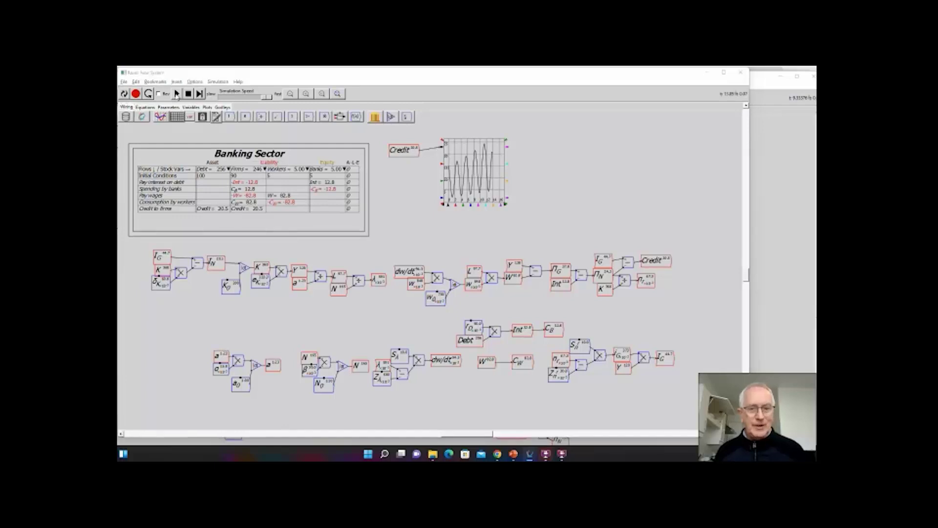
{"action": "key", "text": "alt+Tab"}
{"action": "key", "text": "alt+Tab"}
{"action": "key", "text": "alt+Tab"}
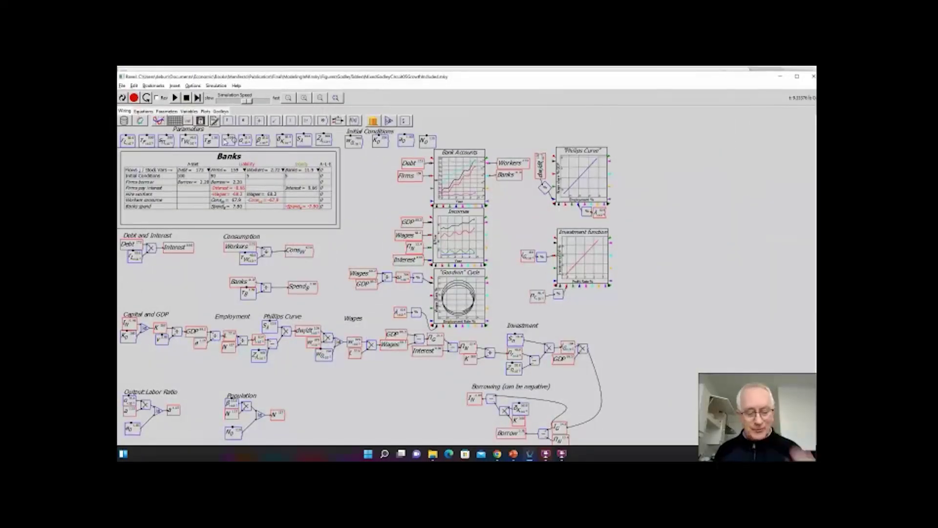
{"action": "key", "text": "alt+Tab"}
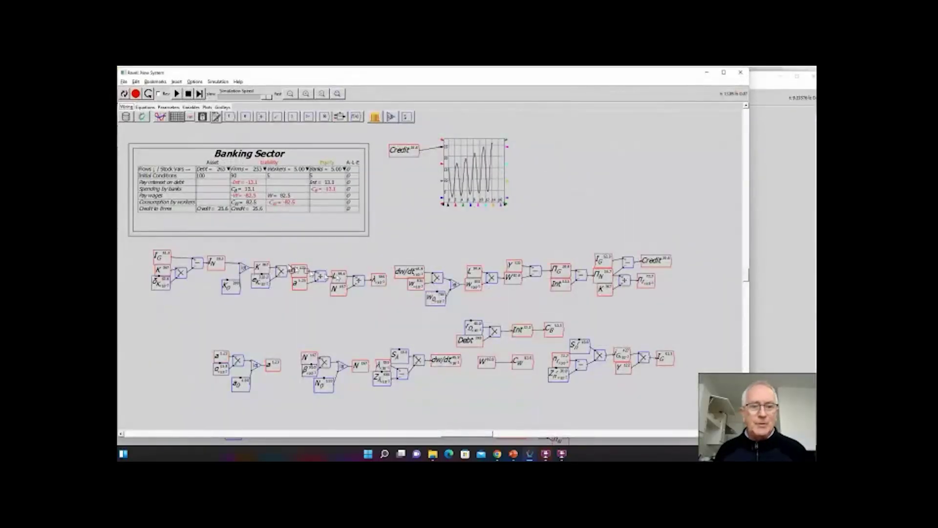
Review the model's equation list, including dw/dt, and return to the wiring canvas.
{"action": "left_click", "coordinate": [144, 106]}
{"action": "left_click_drag", "start_coordinate": [201, 199], "coordinate": [318, 199]}
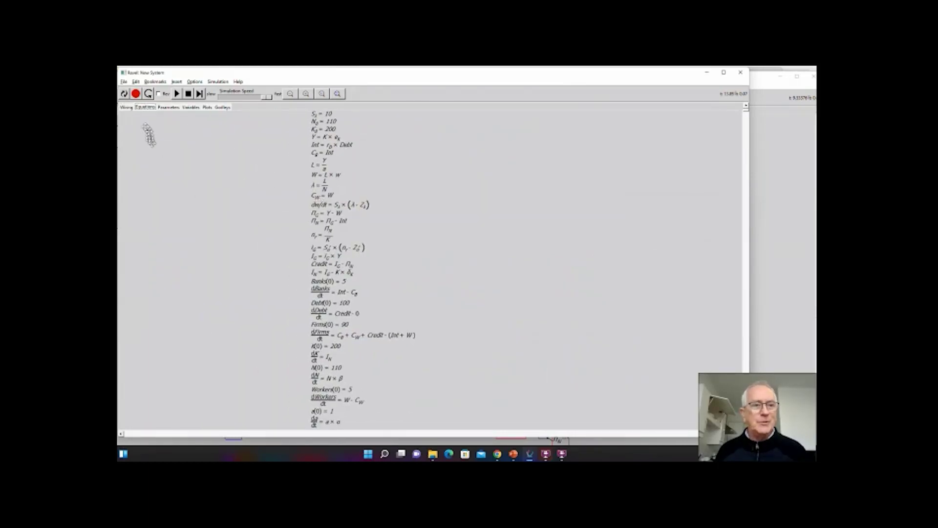
{"action": "left_click", "coordinate": [126, 107]}
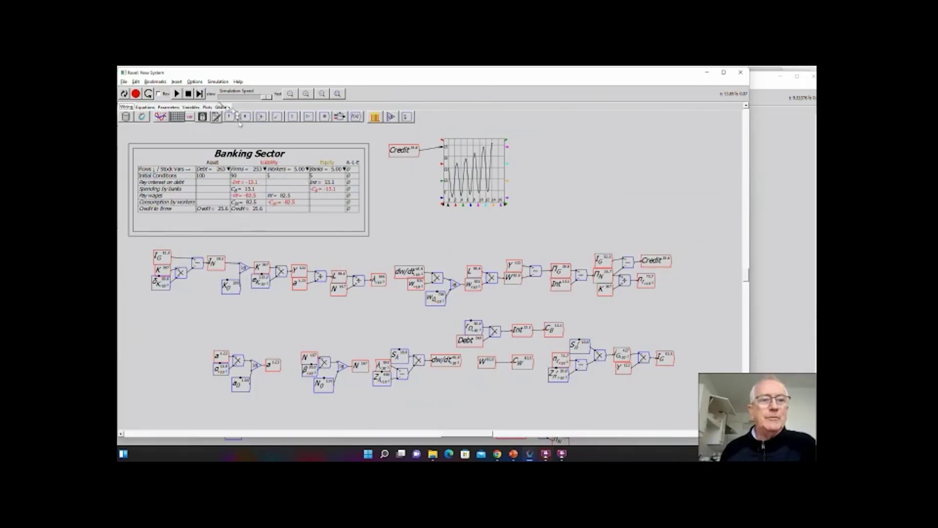
Run the simulation again and pause it to examine the Credit plot over a longer period.
{"action": "left_click", "coordinate": [188, 94]}
{"action": "left_click", "coordinate": [177, 93]}
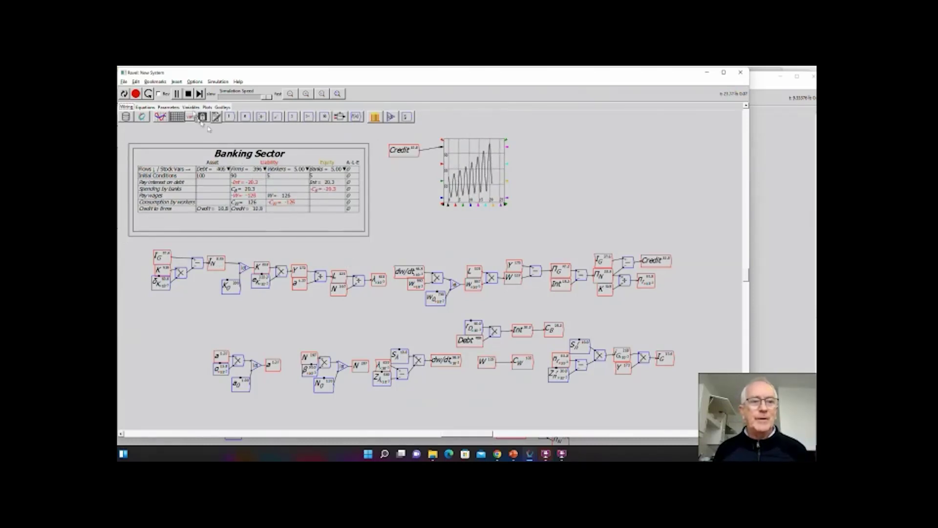
{"action": "left_click", "coordinate": [177, 94]}
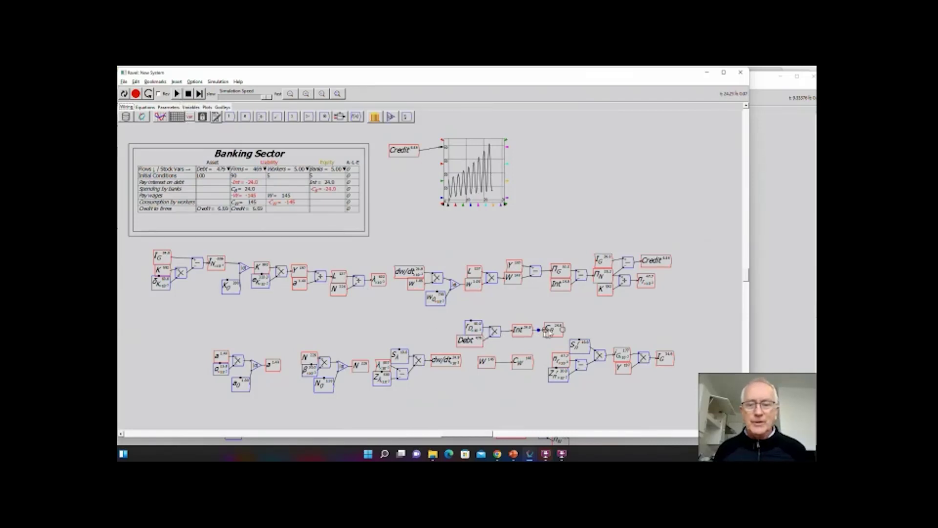
Delete the wires into C_B and C_W and move both variables to the free area above the a block.
{"action": "left_click_drag", "start_coordinate": [547, 332], "coordinate": [557, 333]}
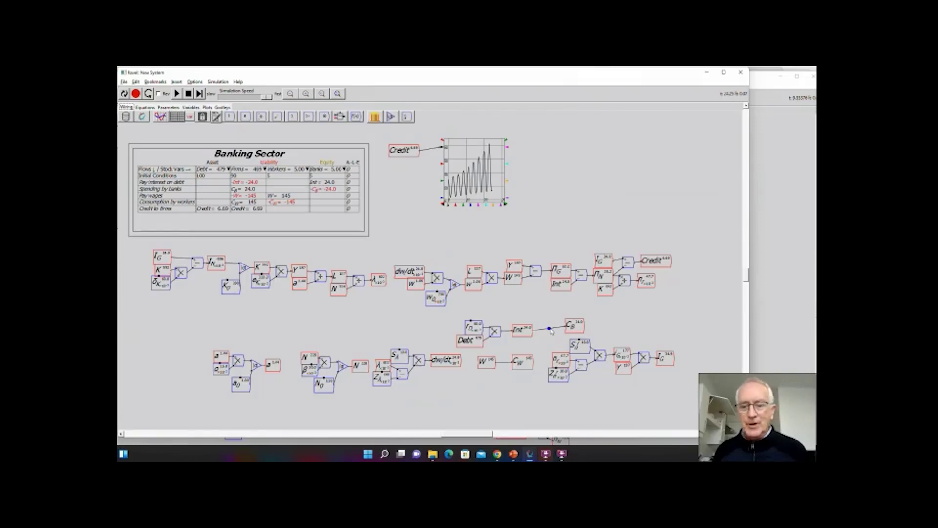
{"action": "key", "text": "Delete"}
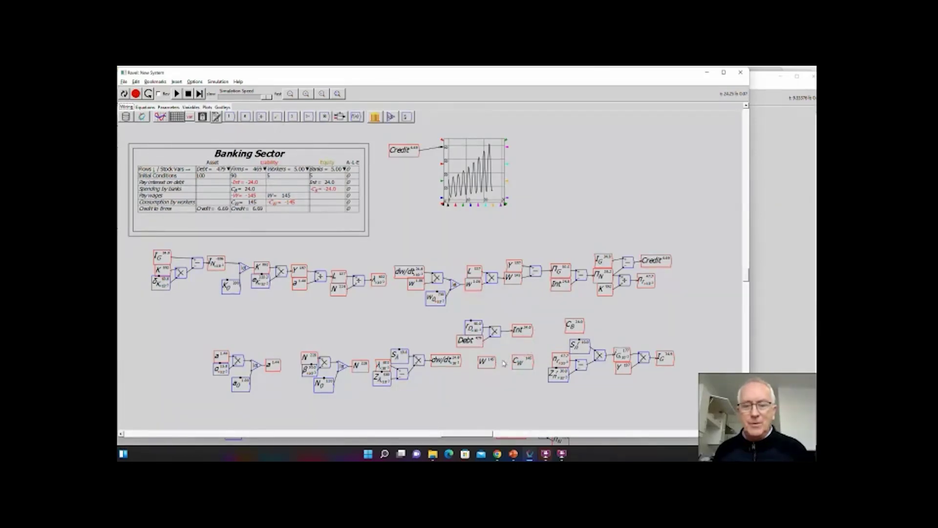
{"action": "left_click_drag", "start_coordinate": [506, 364], "coordinate": [186, 334]}
{"action": "left_click_drag", "start_coordinate": [578, 330], "coordinate": [199, 318]}
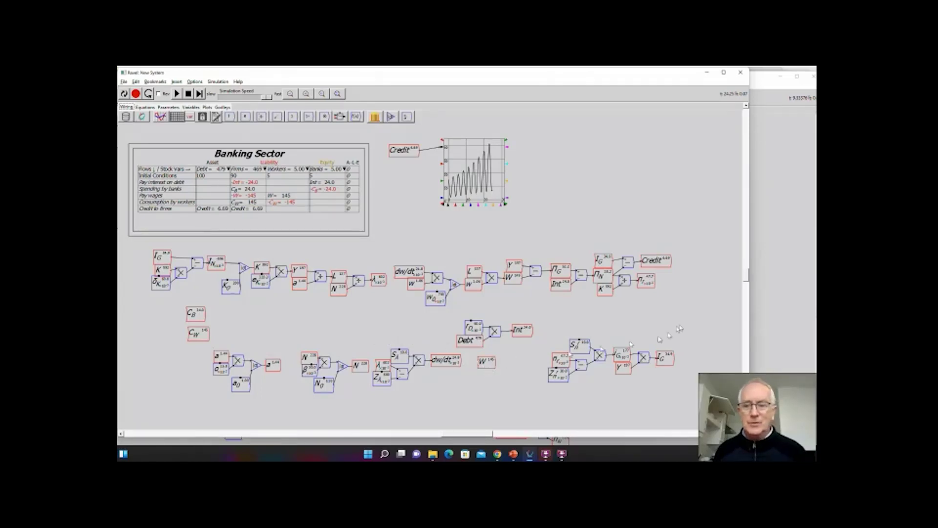
Place Workers beside C_W and Banks beside C_B, and shift the Banks and C_B pair slightly upward.
{"action": "key", "text": "alt+Tab"}
{"action": "key", "text": "alt+Tab"}
{"action": "key", "text": "alt+Tab"}
{"action": "key", "text": "alt+Tab"}
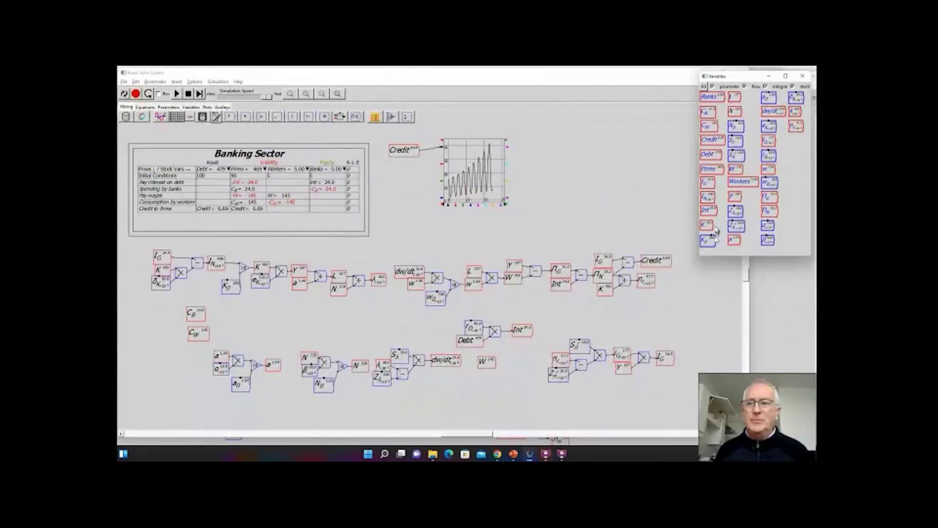
{"action": "left_click_drag", "start_coordinate": [750, 191], "coordinate": [153, 341]}
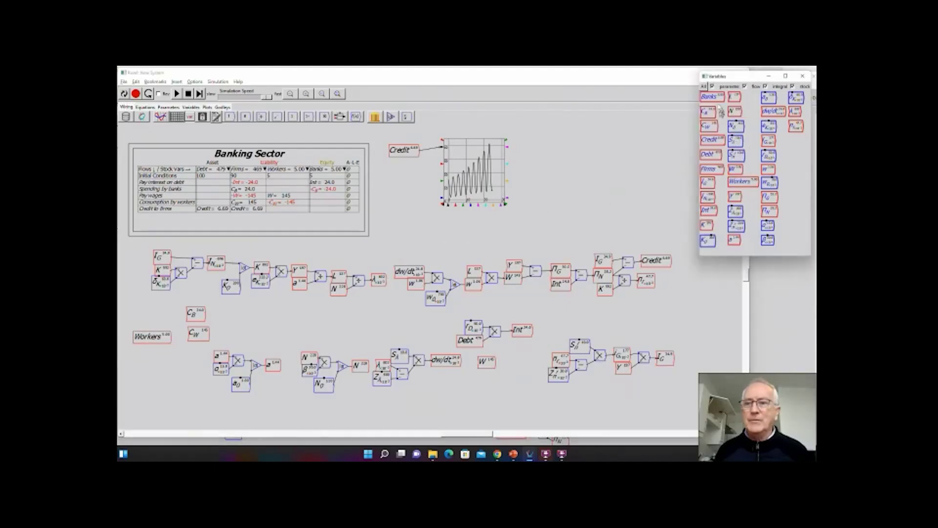
{"action": "left_click_drag", "start_coordinate": [712, 96], "coordinate": [195, 339]}
{"action": "left_click", "coordinate": [155, 317]}
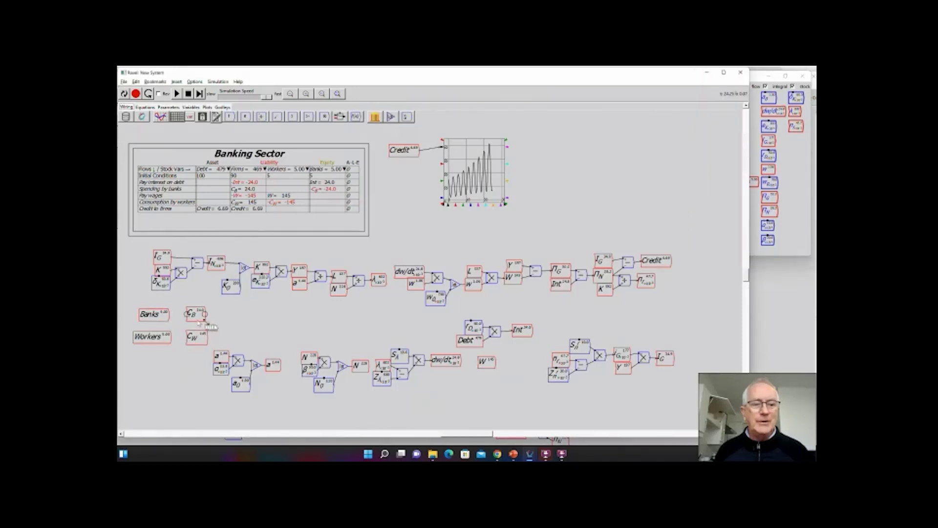
{"action": "left_click_drag", "start_coordinate": [223, 324], "coordinate": [151, 309]}
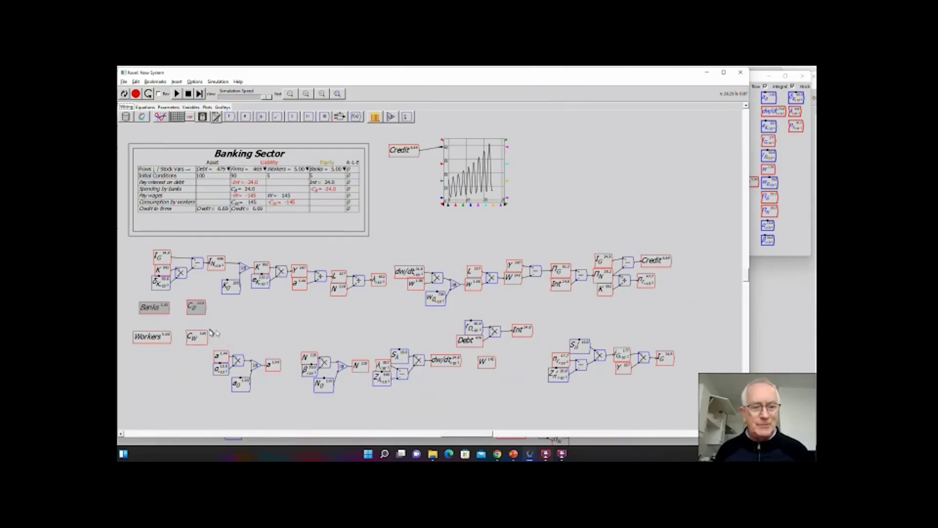
{"action": "left_click", "coordinate": [164, 327]}
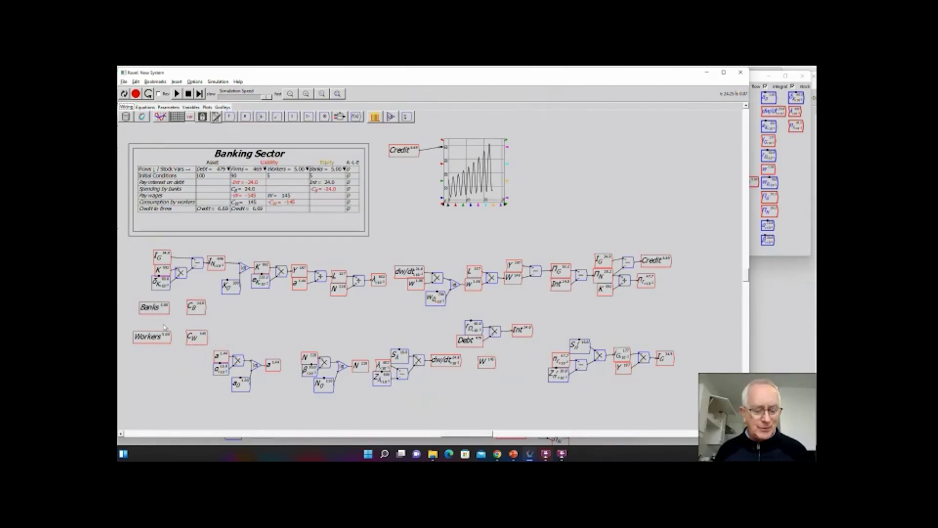
Create a variable named \tau_B on the canvas as a parameter with an initial value of 2.
{"action": "type", "text": "\\"}
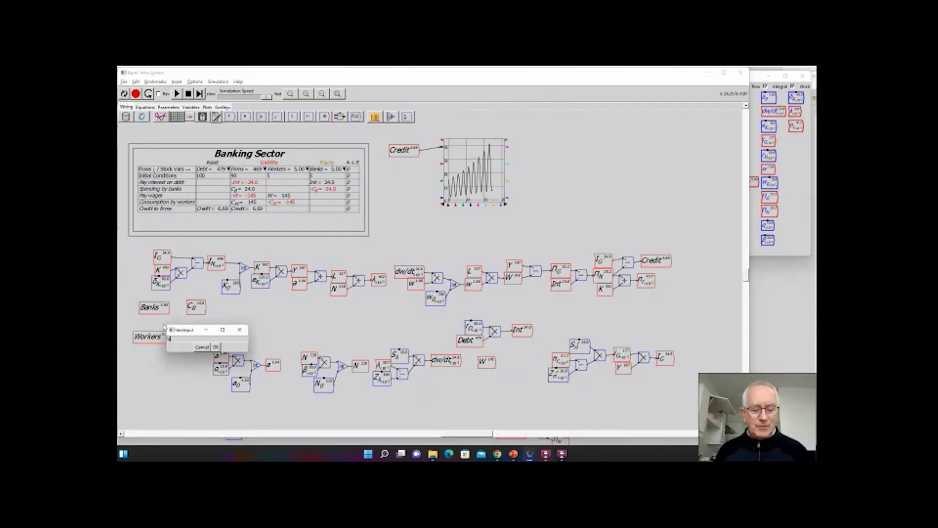
{"action": "type", "text": "ta"}
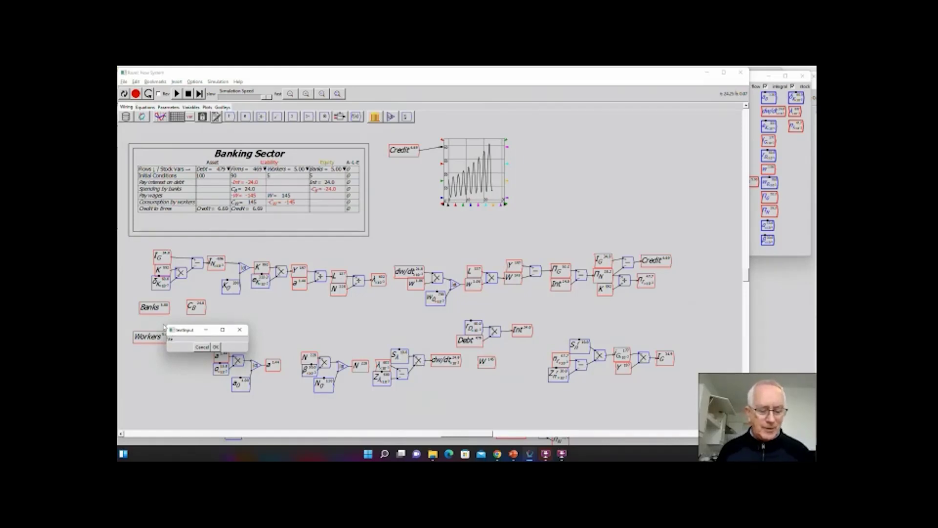
{"action": "type", "text": "u"}
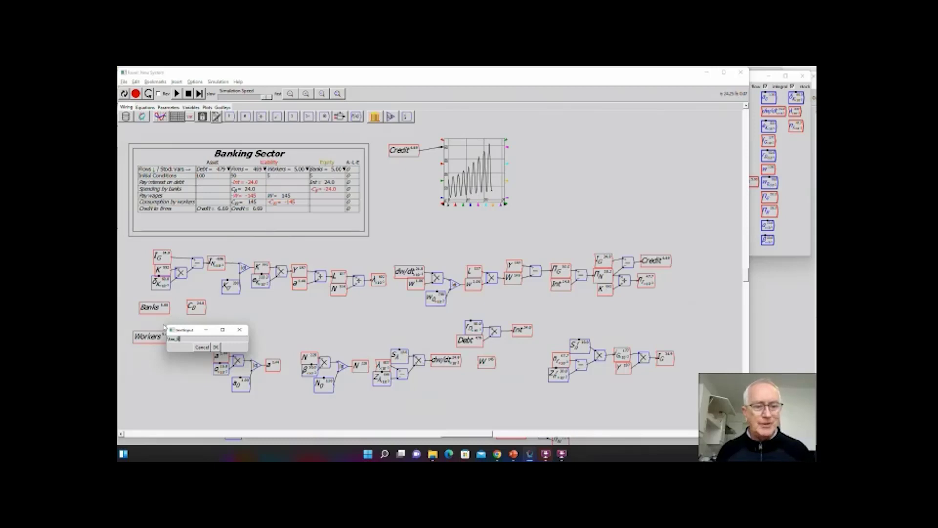
{"action": "left_click", "coordinate": [215, 348]}
{"action": "left_click", "coordinate": [188, 104]}
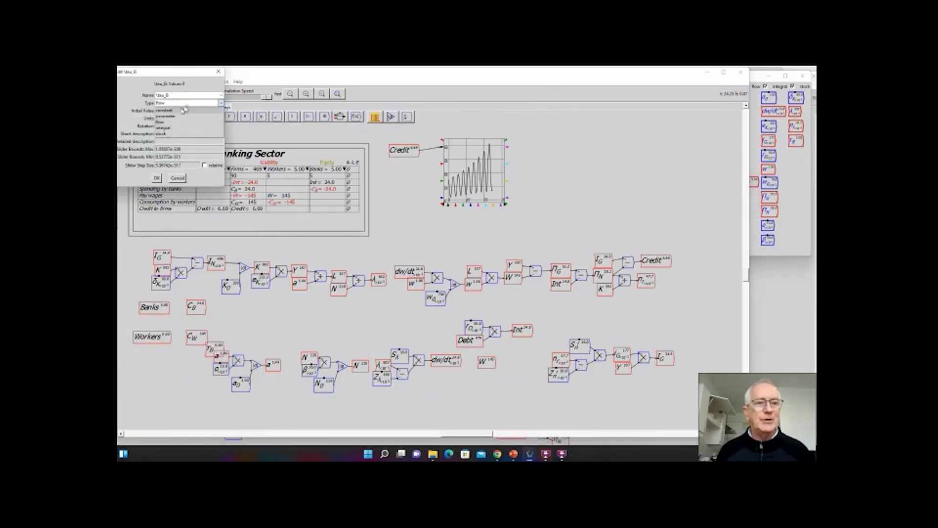
{"action": "left_click", "coordinate": [171, 111]}
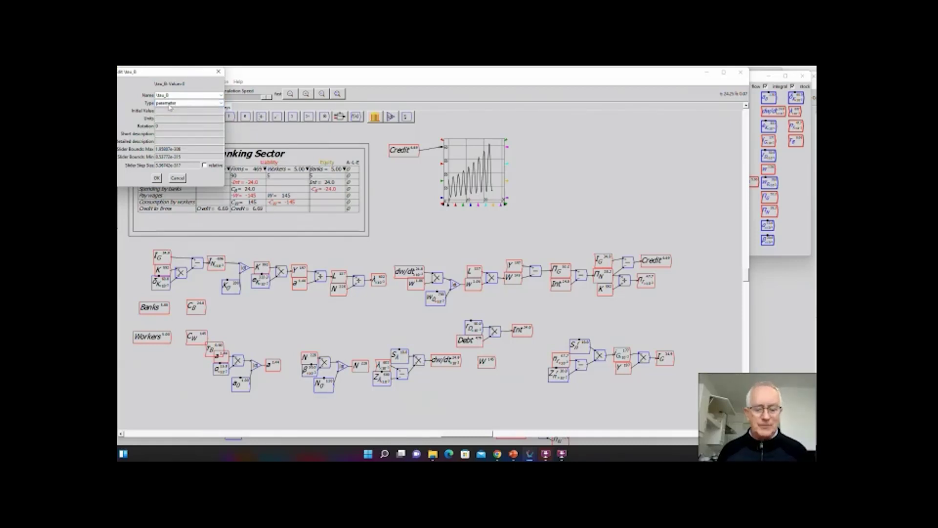
{"action": "type", "text": "2"}
{"action": "key", "text": "Tab"}
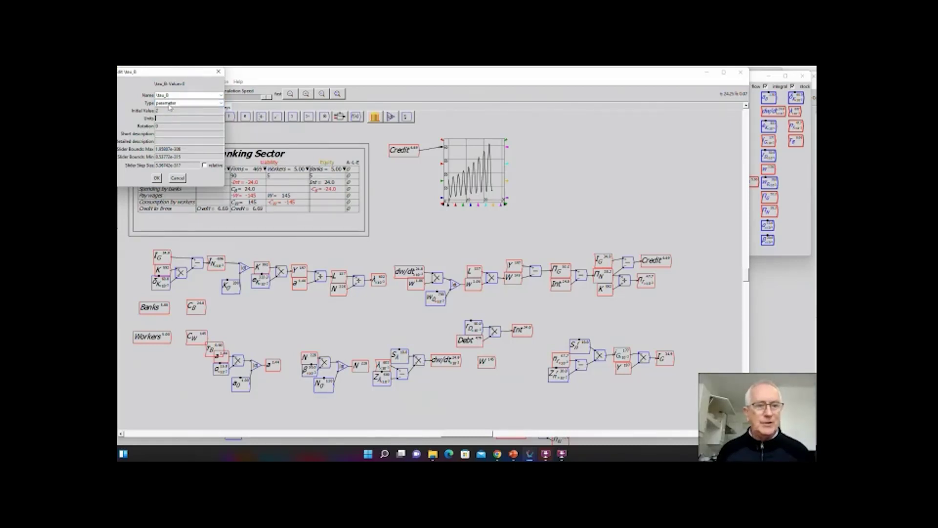
Set the \tau_B slider's maximum to 5 and minimum to 0.5, enter its step size, and accept the parameter.
{"action": "key", "text": "Tab"}
{"action": "type", "text": "5"}
{"action": "key", "text": "Tab"}
{"action": "type", "text": "0.5"}
{"action": "key", "text": "Tab"}
{"action": "key", "text": "BackSpace"}
{"action": "type", "text": "0"}
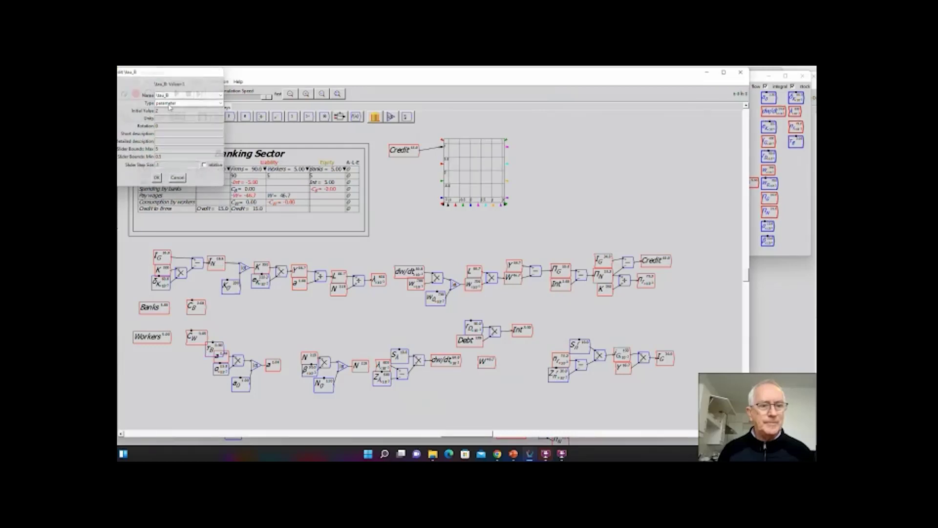
{"action": "key", "text": "Return"}
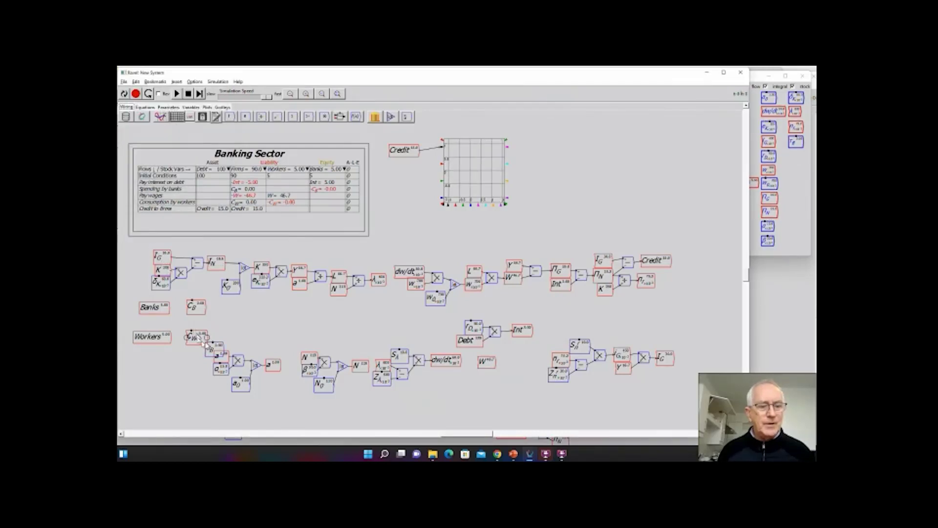
Place \tau_B under Banks, divide Banks by it with a divide block, and wire the result into C_B.
{"action": "left_click_drag", "start_coordinate": [209, 348], "coordinate": [197, 311]}
{"action": "key", "text": "slash"}
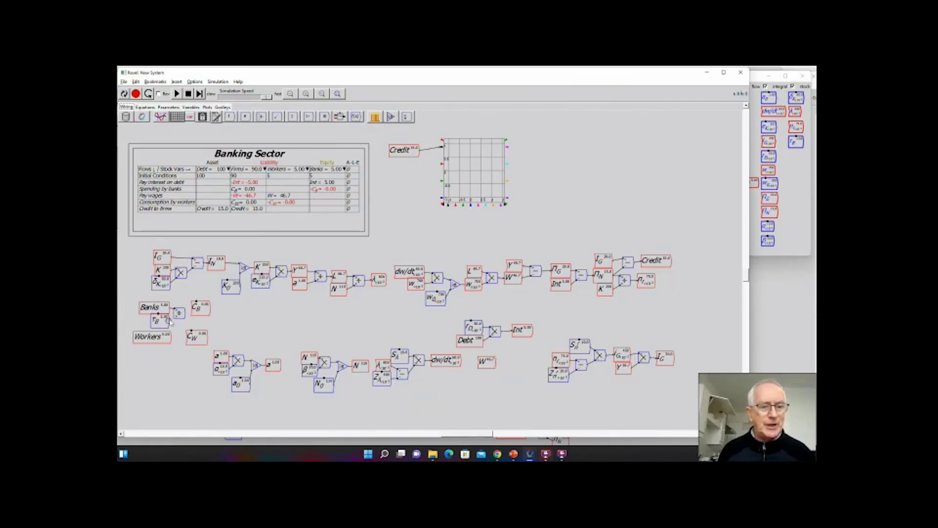
{"action": "left_click_drag", "start_coordinate": [185, 314], "coordinate": [194, 311]}
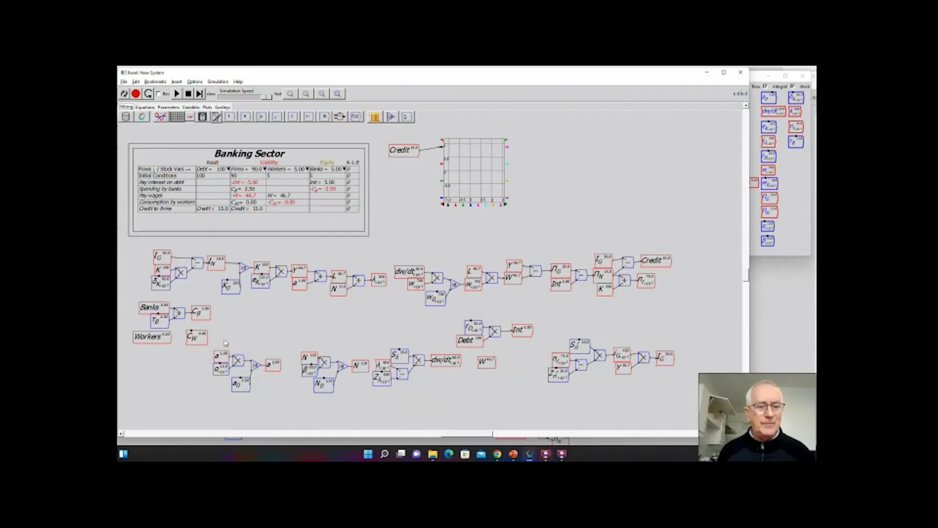
Move all the equation groups below and beside Workers, including Debt and Int, downward to free space around C_W.
{"action": "left_click_drag", "start_coordinate": [224, 340], "coordinate": [490, 399]}
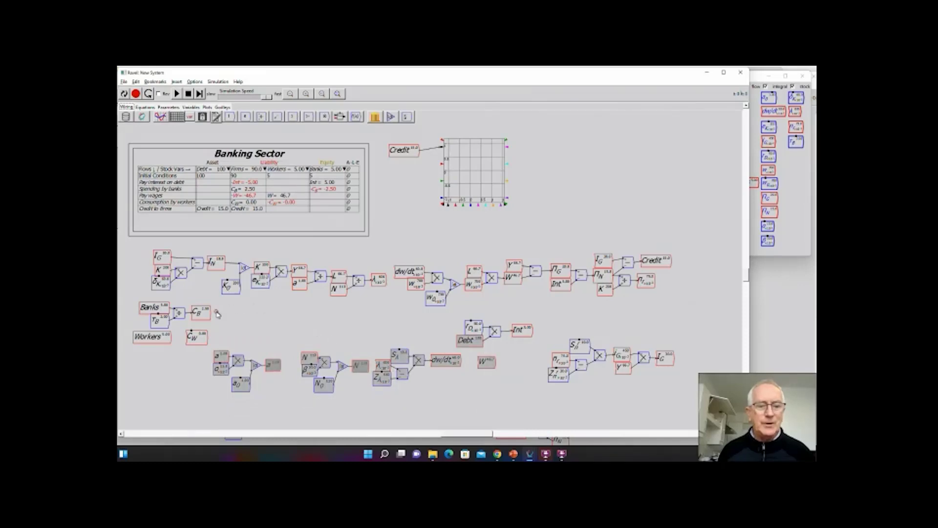
{"action": "left_click_drag", "start_coordinate": [216, 311], "coordinate": [683, 435]}
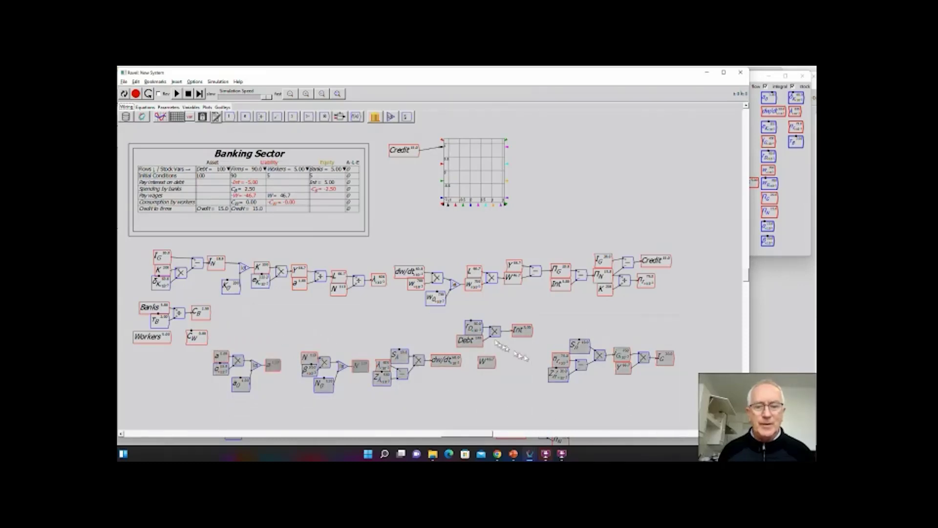
{"action": "left_click_drag", "start_coordinate": [473, 330], "coordinate": [488, 365]}
{"action": "left_click", "coordinate": [378, 337]}
Create a variable named \tau_W as a parameter with an initial value of 0.05.
{"action": "type", "text": "\\tau_W"}
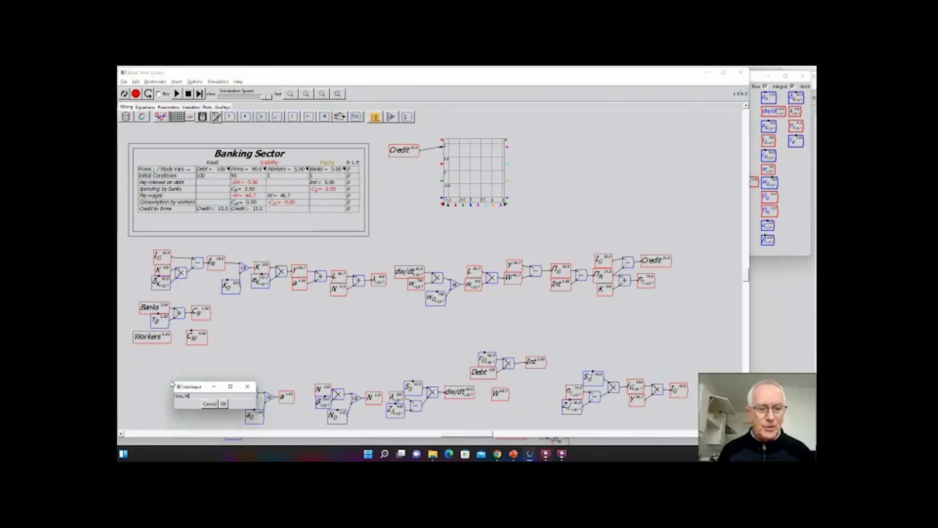
{"action": "key", "text": "Return"}
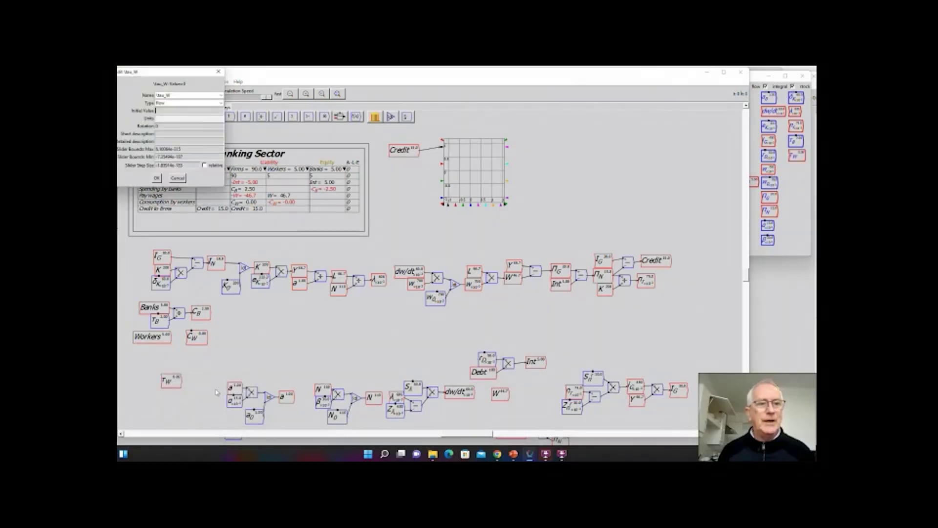
{"action": "left_click", "coordinate": [221, 104]}
{"action": "left_click", "coordinate": [189, 114]}
{"action": "left_click", "coordinate": [178, 111]}
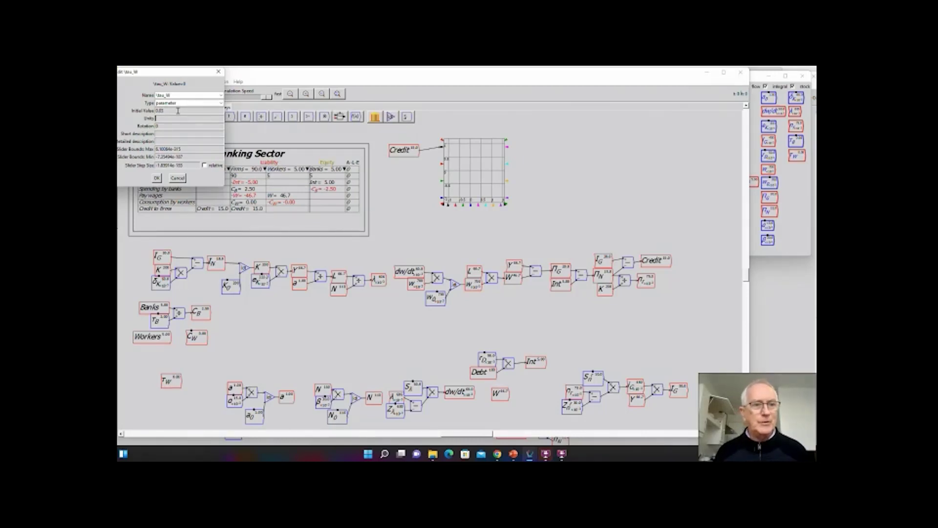
Set the \tau_W slider's maximum to 0.1, minimum to 0.01 and step size to 0.01, and accept the parameter.
{"action": "key", "text": "Tab"}
{"action": "key", "text": "Tab"}
{"action": "type", "text": "0"}
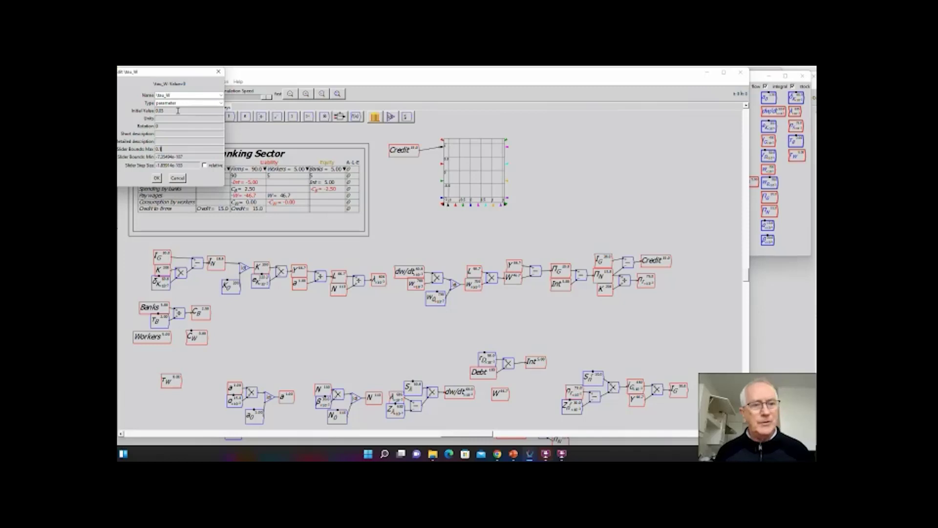
{"action": "type", "text": ".1"}
{"action": "key", "text": "Tab"}
{"action": "type", "text": "0.01"}
{"action": "key", "text": "Tab"}
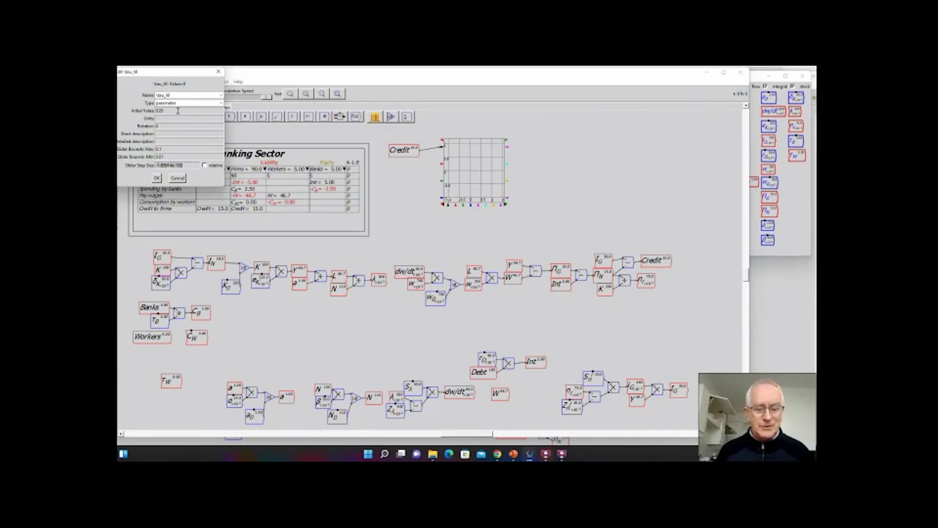
{"action": "type", "text": "0"}
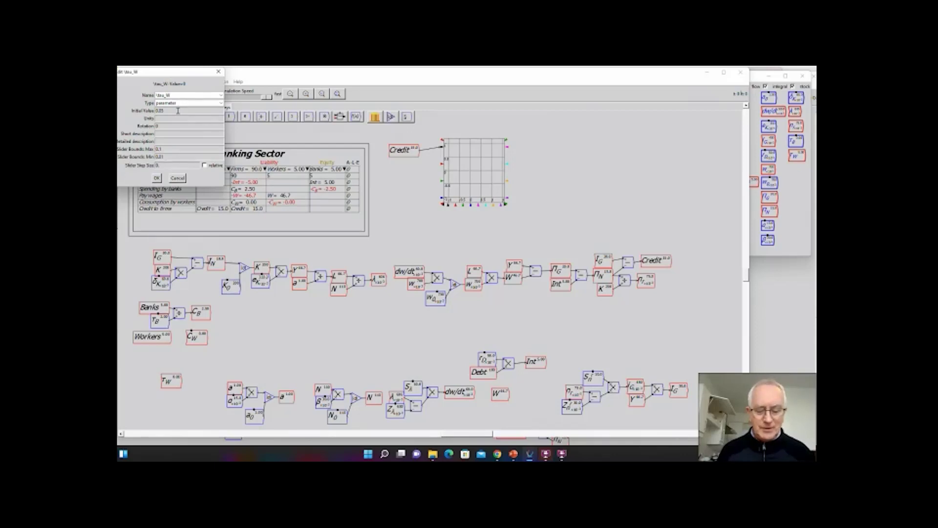
{"action": "type", "text": ".01"}
{"action": "left_click", "coordinate": [157, 178]}
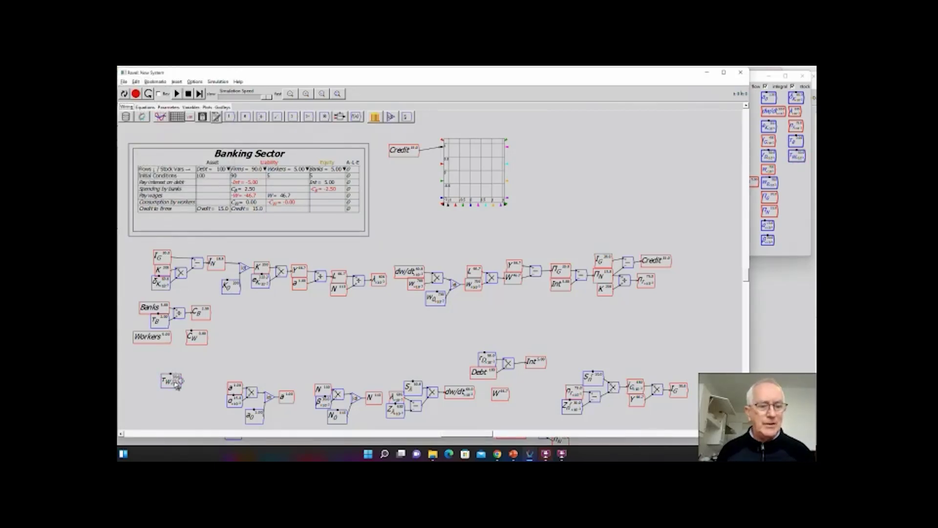
Place \tau_W under Workers, divide Workers by it with a divide block, and wire the result into C_W.
{"action": "left_click_drag", "start_coordinate": [176, 380], "coordinate": [204, 341]}
{"action": "key", "text": "slash"}
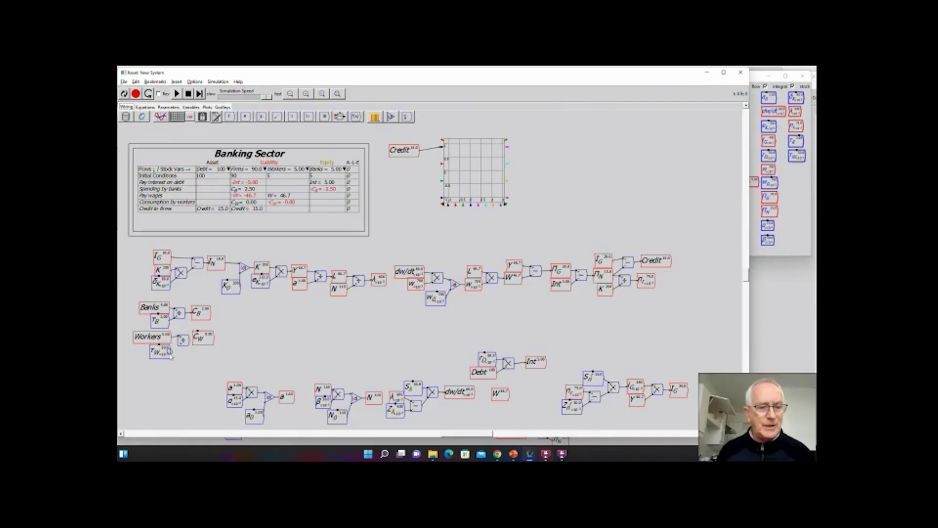
{"action": "left_click_drag", "start_coordinate": [172, 352], "coordinate": [202, 342]}
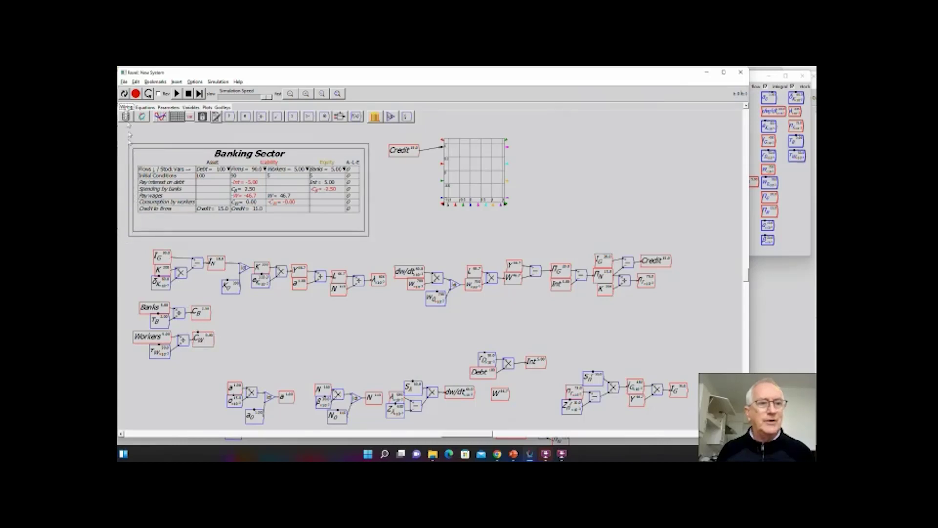
Reset and run the simulation, pausing it to examine the Credit plot and the Banking Sector table.
{"action": "left_click", "coordinate": [126, 93]}
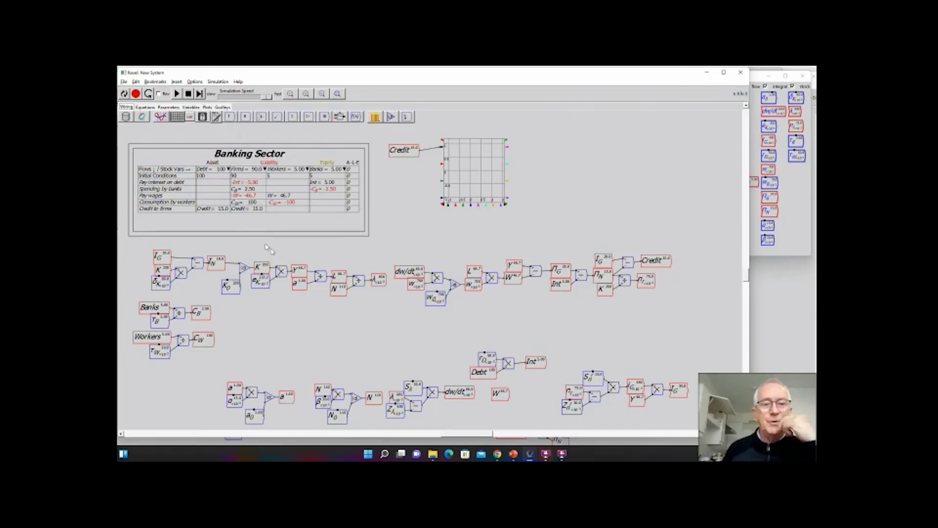
{"action": "left_click", "coordinate": [177, 93]}
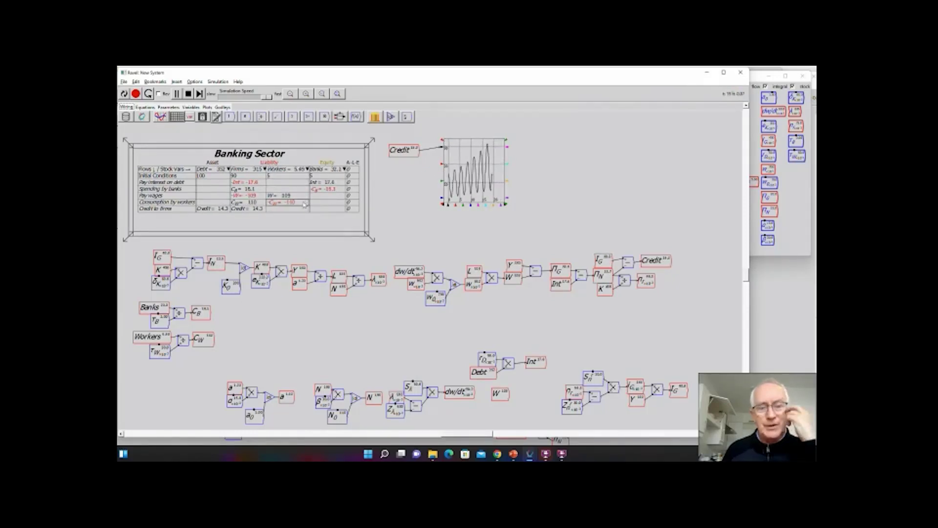
{"action": "left_click", "coordinate": [177, 95]}
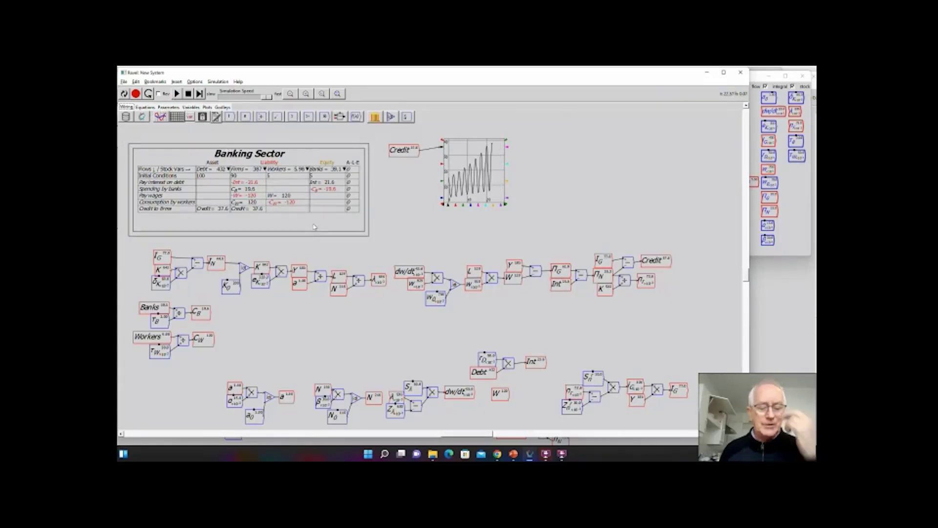
Switch to the Banking Sector Godley table window and enlarge it to make room for more columns and rows.
{"action": "key", "text": "alt+Tab"}
{"action": "key", "text": "alt+Tab"}
{"action": "key", "text": "alt+Tab"}
{"action": "key", "text": "alt+Tab"}
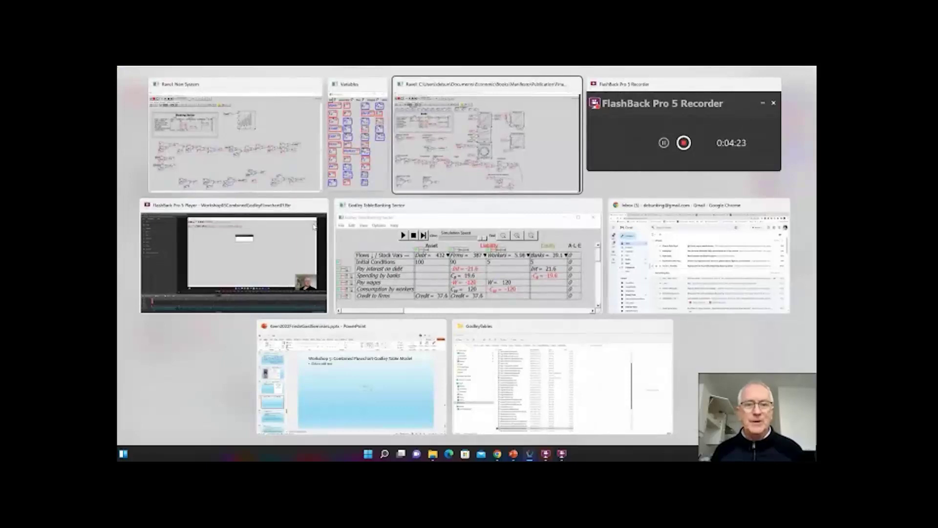
{"action": "key", "text": "alt+Tab"}
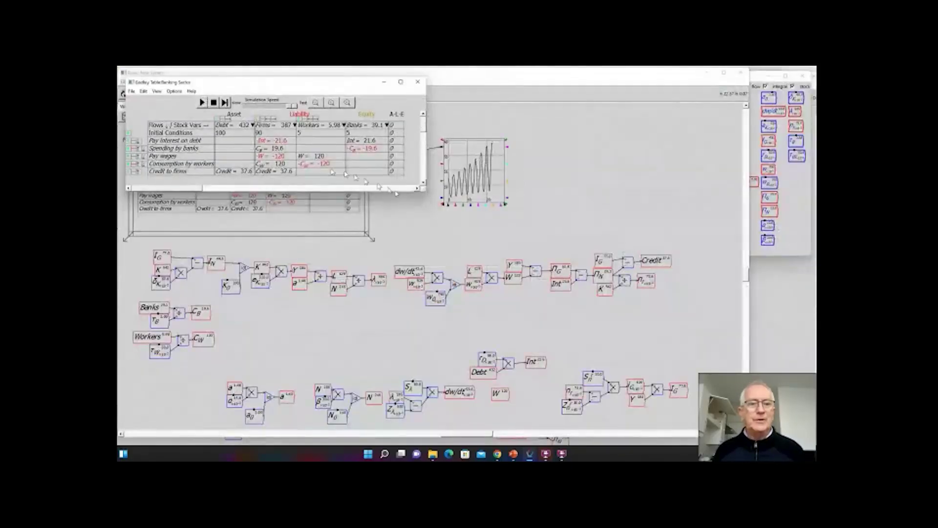
{"action": "left_click_drag", "start_coordinate": [419, 194], "coordinate": [564, 244]}
Add a second asset column named Reserves after Debt in the Banking Sector table.
{"action": "left_click", "coordinate": [220, 119]}
{"action": "left_click", "coordinate": [260, 125]}
{"action": "type", "text": "Reserv"}
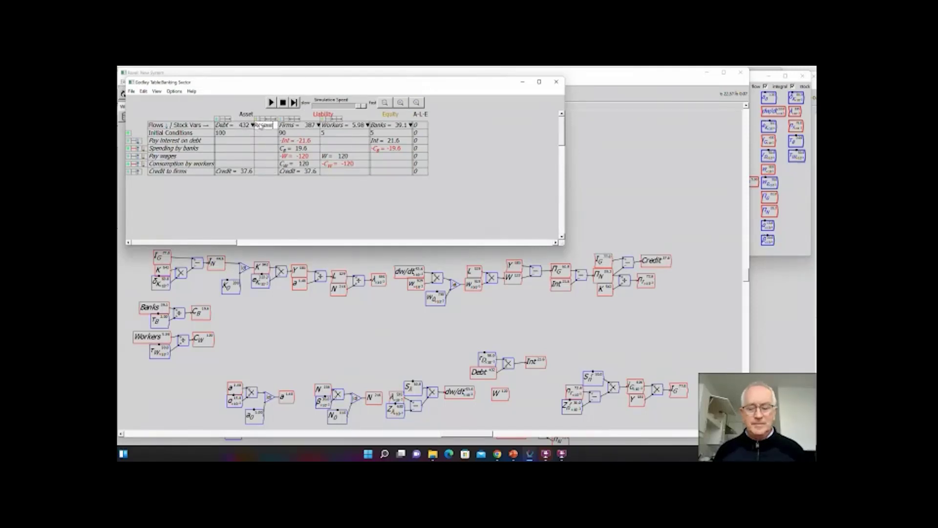
{"action": "type", "text": "es"}
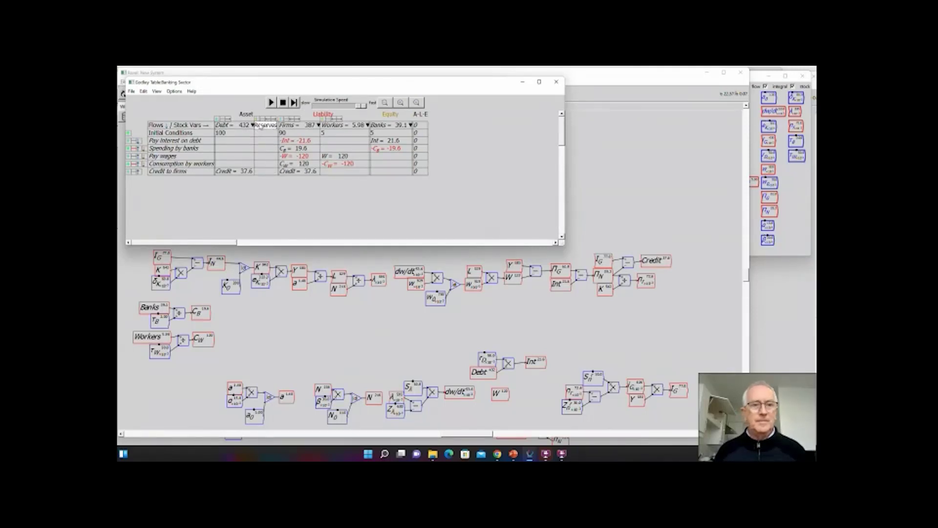
Add a Government spending row below Credit to firms, with the flow G_S under both Reserves and Workers.
{"action": "left_click", "coordinate": [129, 171]}
{"action": "left_click", "coordinate": [152, 180]}
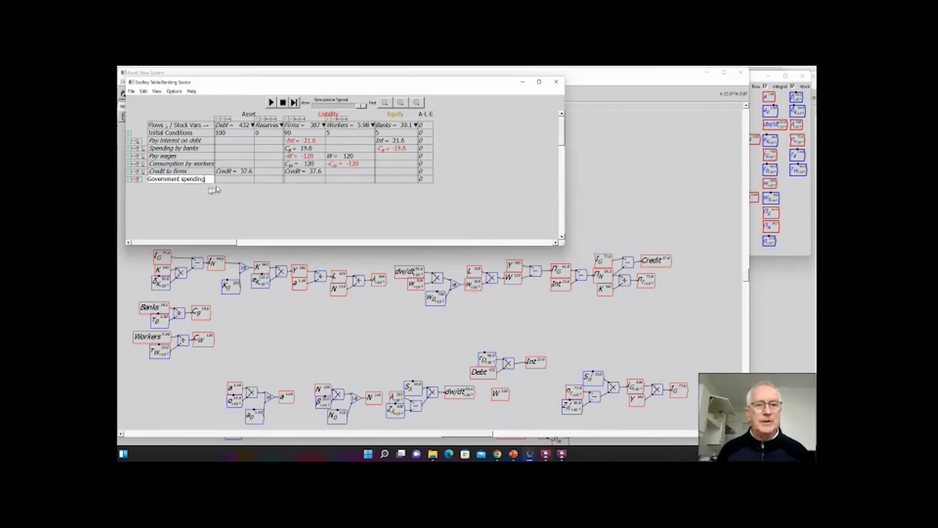
{"action": "left_click", "coordinate": [268, 179]}
{"action": "left_click", "coordinate": [268, 179]}
{"action": "type", "text": "G_S"}
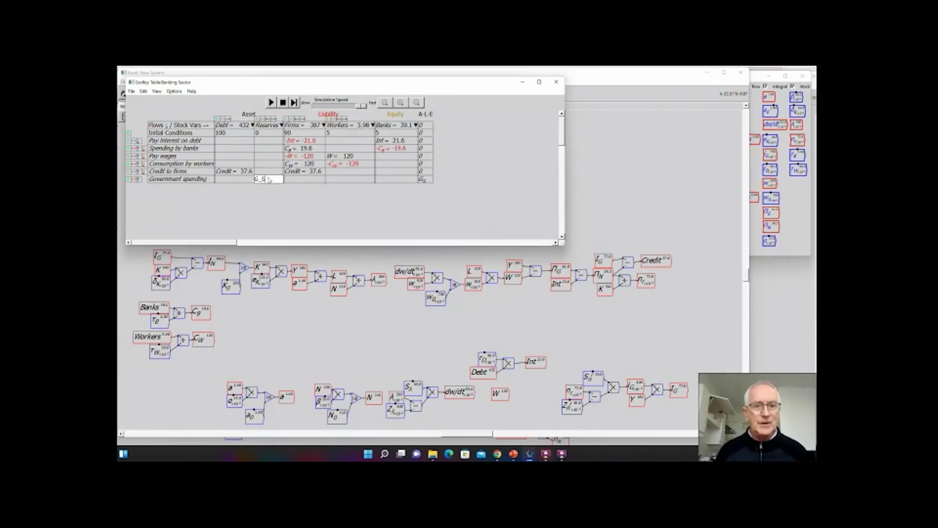
{"action": "left_click", "coordinate": [342, 180]}
{"action": "left_click", "coordinate": [342, 181]}
{"action": "type", "text": "G_W"}
{"action": "key", "text": "BackSpace"}
{"action": "type", "text": "S"}
{"action": "key", "text": "Return"}
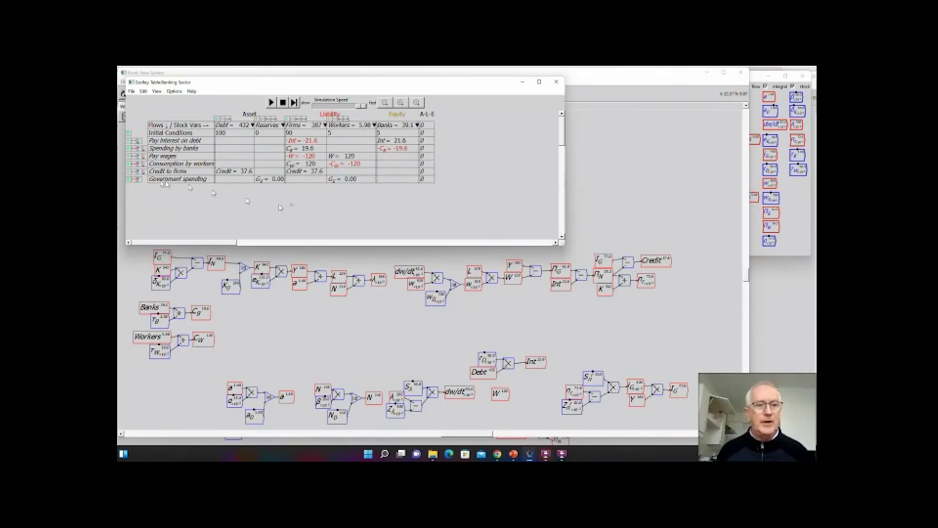
Add a Taxation row below Government spending, with the flow -G_T under both Firms and Reserves, and return to the model canvas.
{"action": "left_click", "coordinate": [129, 179]}
{"action": "left_click", "coordinate": [156, 187]}
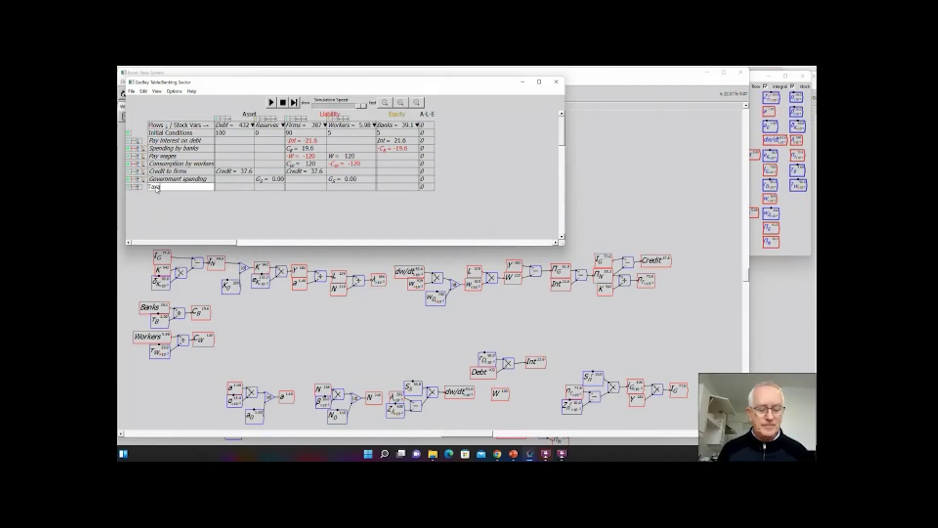
{"action": "key", "text": "Return"}
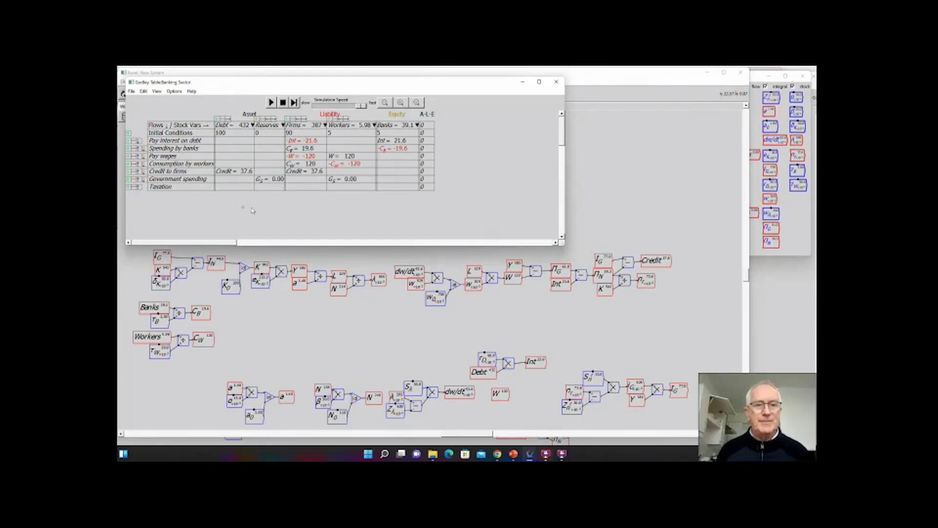
{"action": "left_click", "coordinate": [304, 190]}
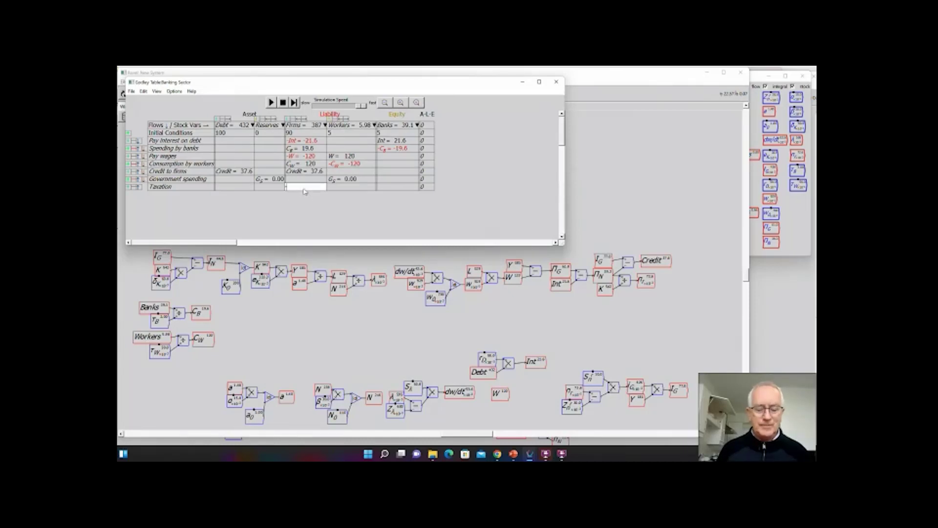
{"action": "type", "text": "-G_T"}
{"action": "left_click", "coordinate": [260, 186]}
{"action": "left_click", "coordinate": [260, 188]}
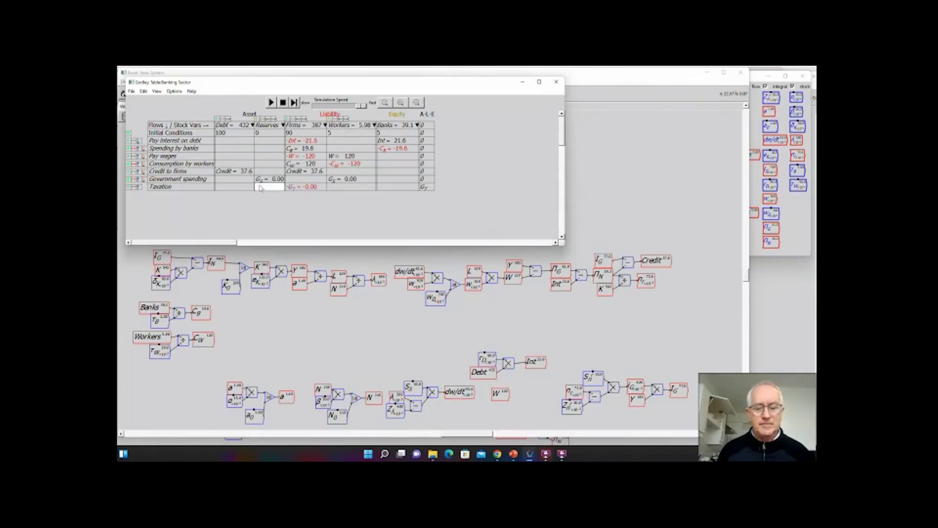
{"action": "type", "text": "-G_T"}
{"action": "left_click", "coordinate": [292, 220]}
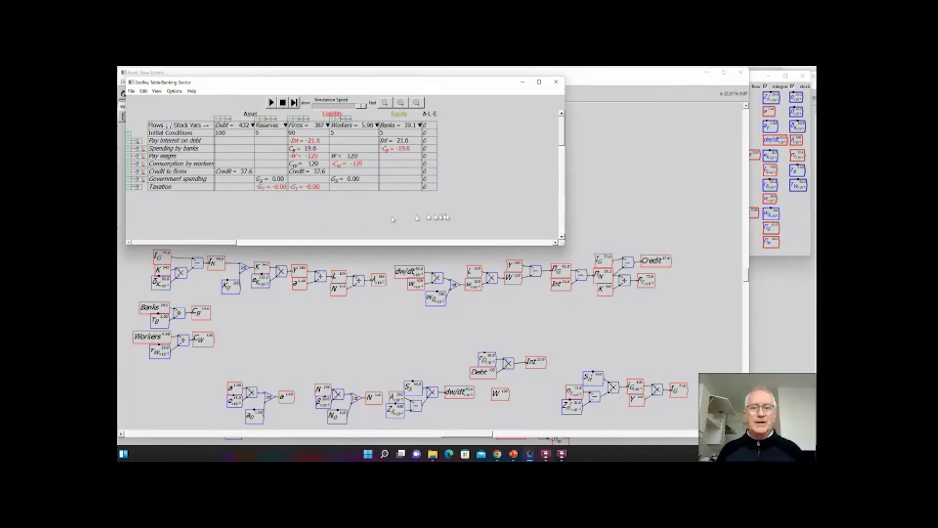
{"action": "left_click", "coordinate": [587, 219]}
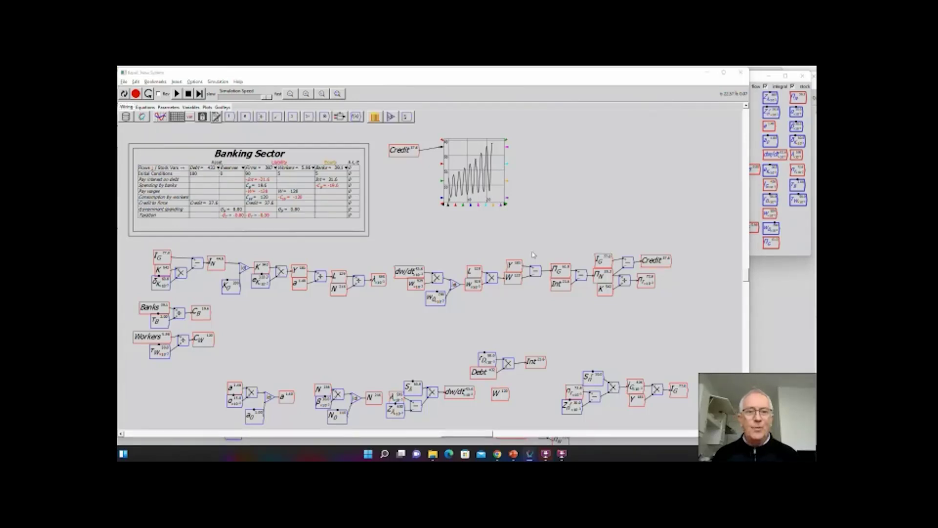
Switch to File Explorer and open Model_2013_2022.mky from the Portugal model folder under Documents, Minsky, examples.
{"action": "key", "text": "super+e"}
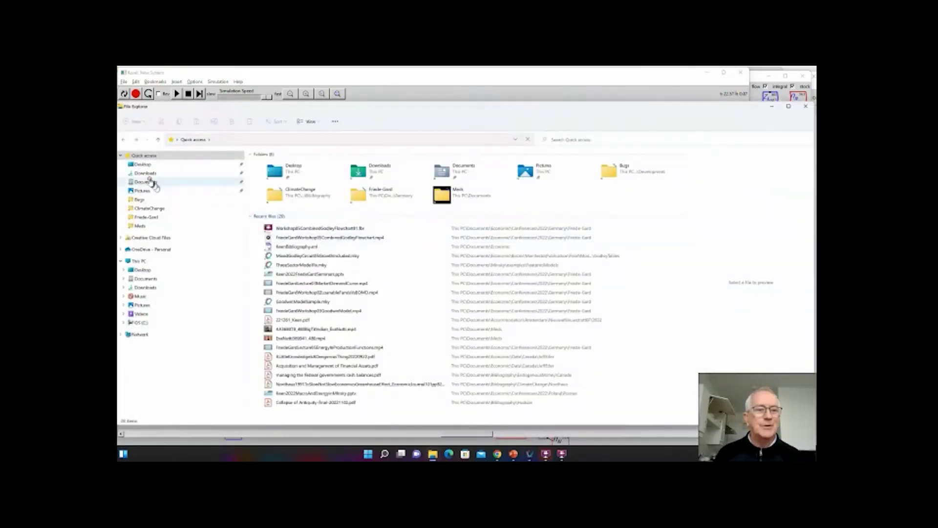
{"action": "left_click", "coordinate": [147, 181]}
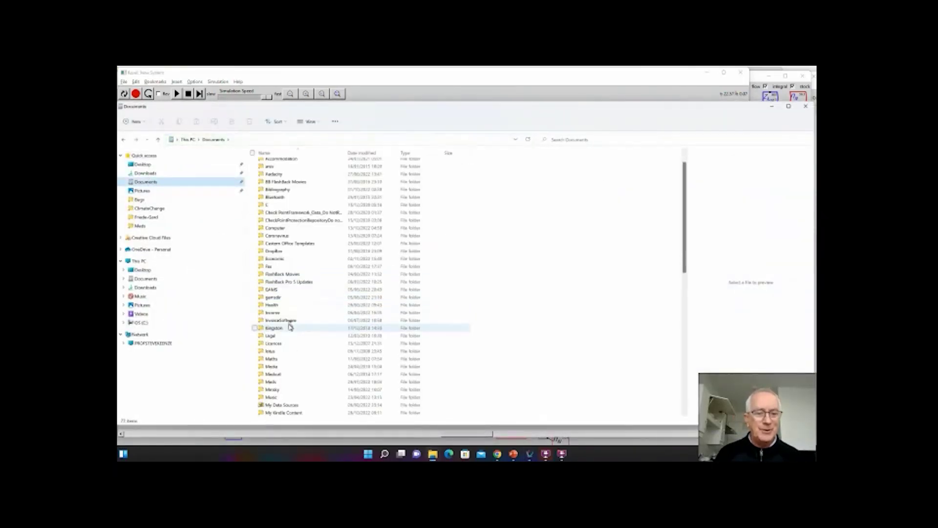
{"action": "scroll", "coordinate": [293, 342], "scroll_direction": "down", "scroll_amount": 2}
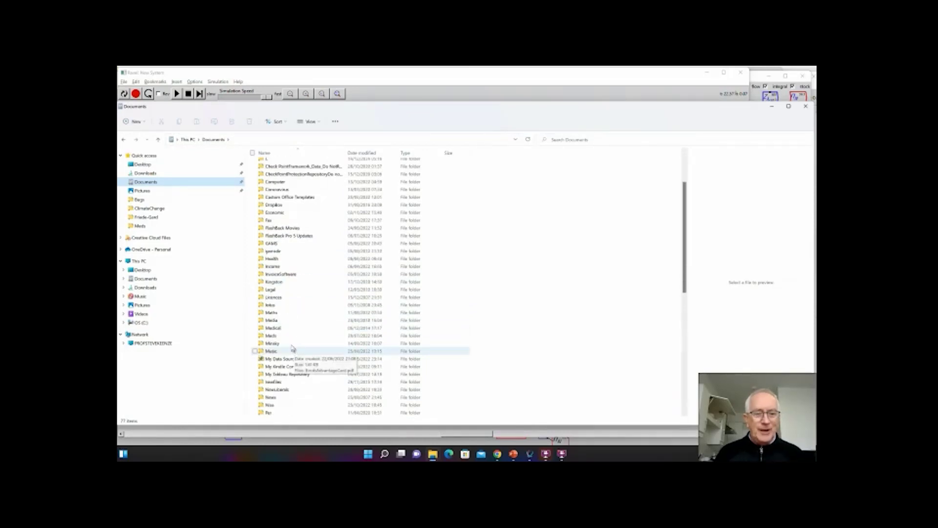
{"action": "double_click", "coordinate": [287, 343]}
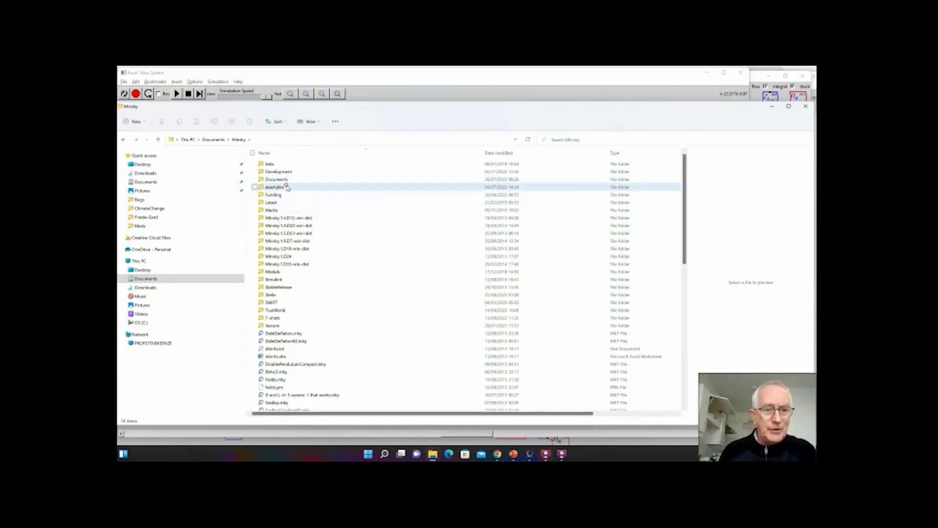
{"action": "double_click", "coordinate": [285, 187]}
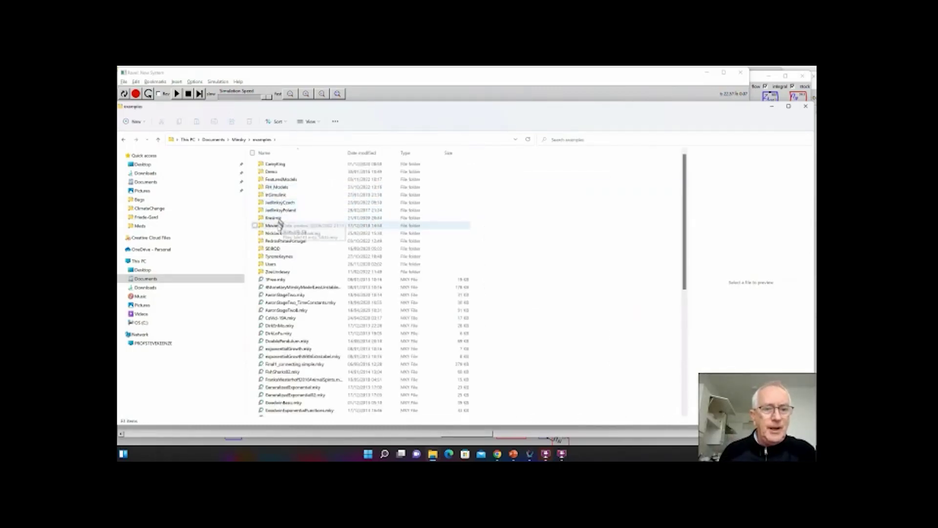
{"action": "double_click", "coordinate": [279, 242]}
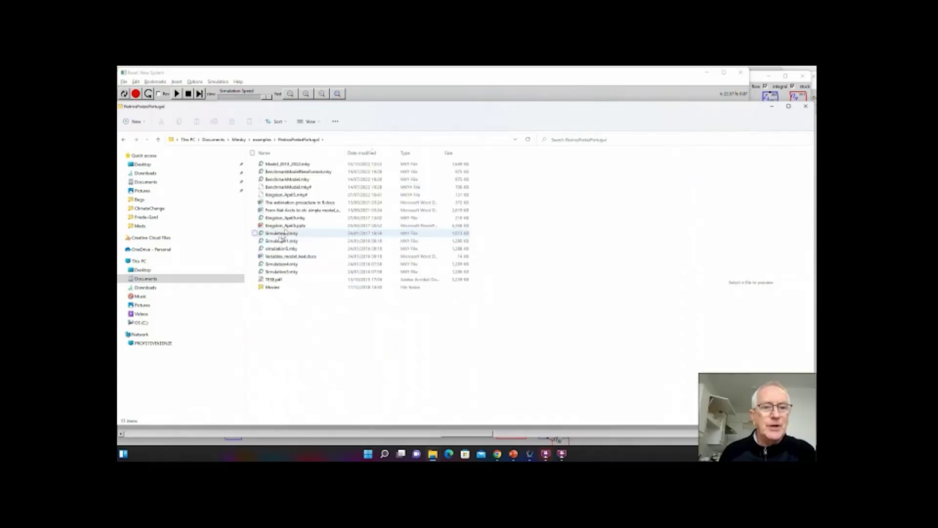
{"action": "left_click", "coordinate": [288, 166]}
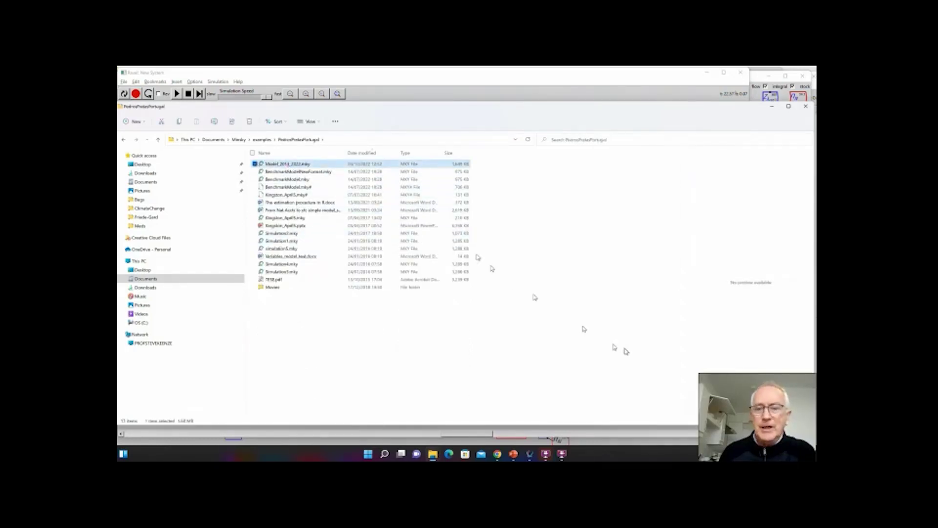
{"action": "double_click", "coordinate": [287, 165]}
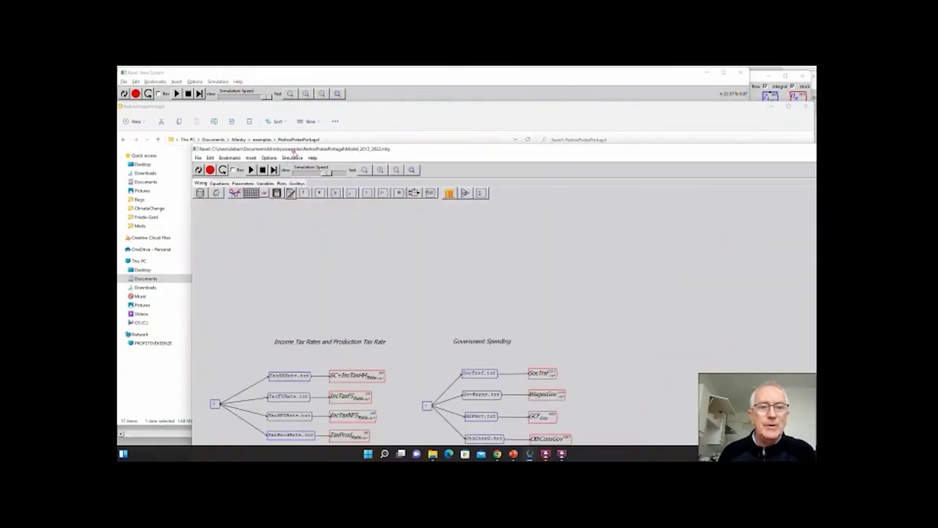
Examine the Portugal model in a maximized window, including its overall layout and the flow variables attached to the narrow Godley table.
{"action": "double_click", "coordinate": [294, 151]}
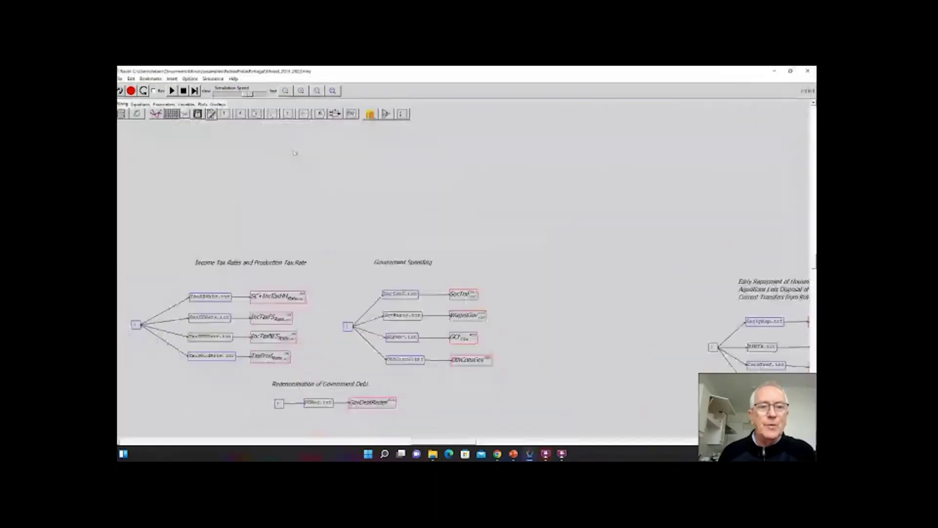
{"action": "left_click", "coordinate": [332, 90]}
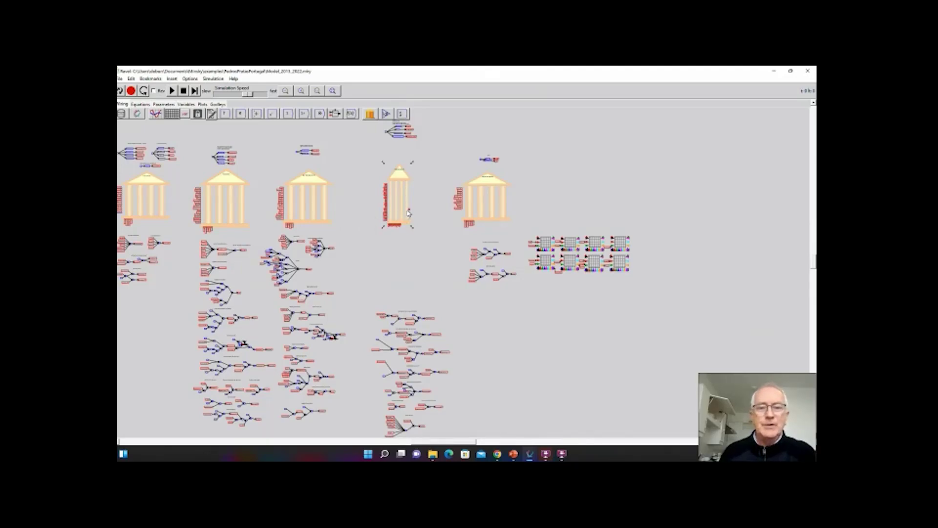
{"action": "scroll", "coordinate": [409, 212], "scroll_direction": "up", "scroll_amount": 6}
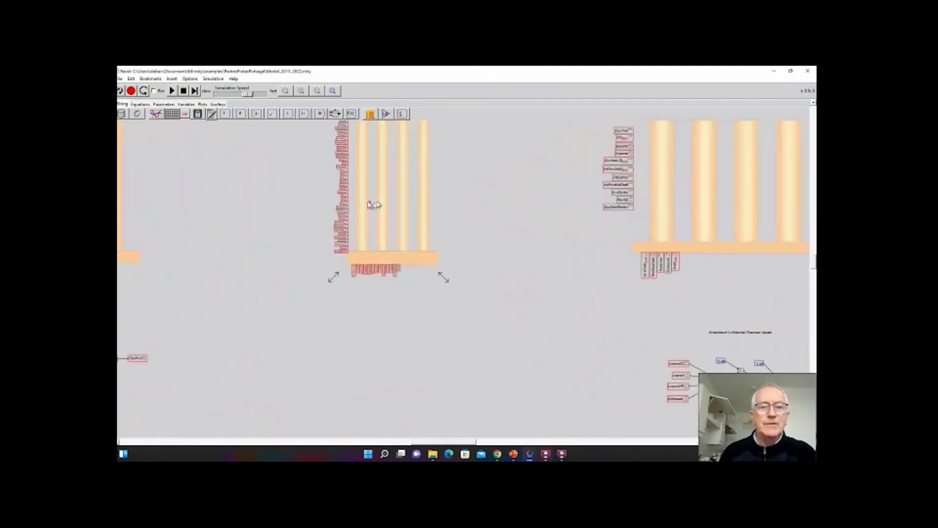
{"action": "scroll", "coordinate": [361, 200], "scroll_direction": "up", "scroll_amount": 5}
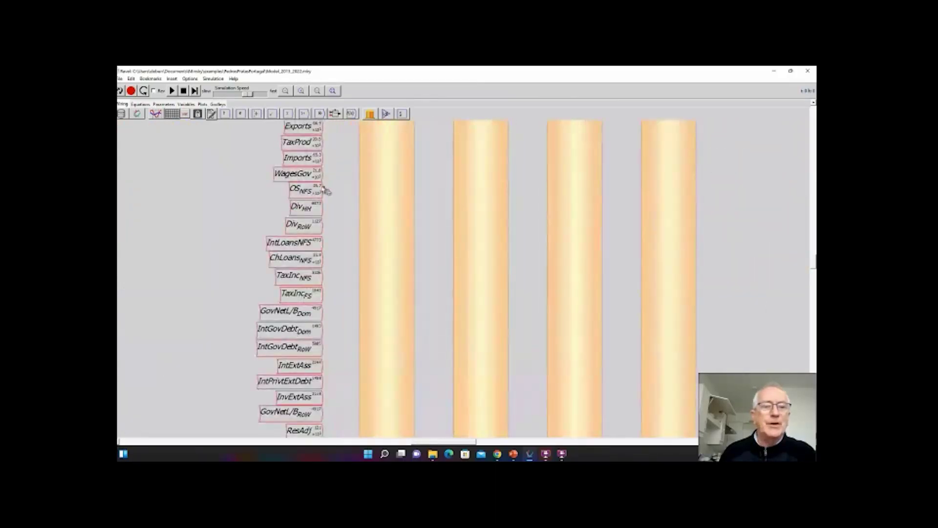
{"action": "scroll", "coordinate": [324, 188], "scroll_direction": "down", "scroll_amount": 3}
{"action": "scroll", "coordinate": [323, 186], "scroll_direction": "up", "scroll_amount": 3}
{"action": "scroll", "coordinate": [323, 185], "scroll_direction": "down", "scroll_amount": 5}
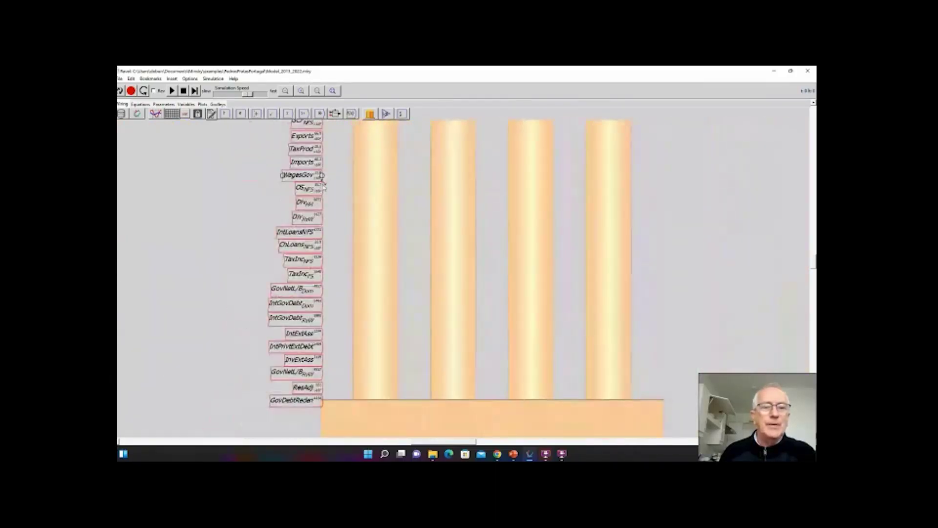
{"action": "scroll", "coordinate": [323, 185], "scroll_direction": "down", "scroll_amount": 8}
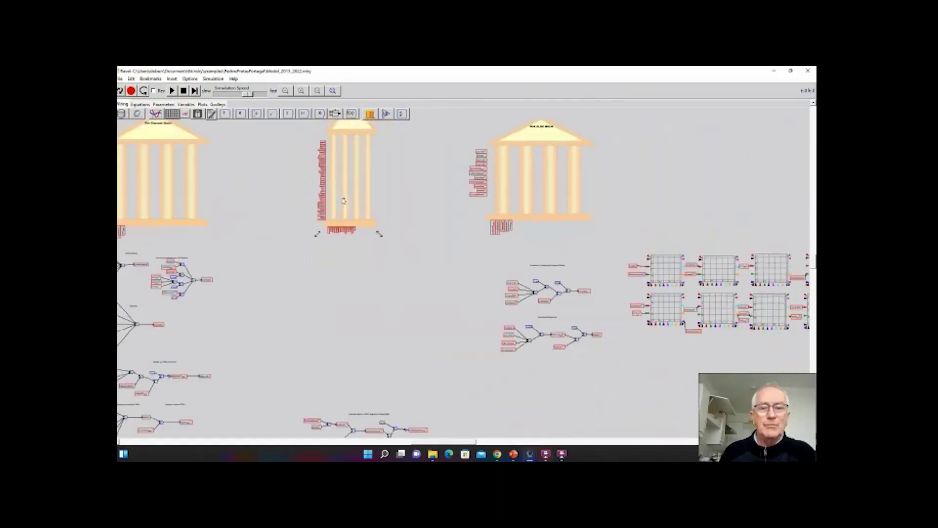
{"action": "scroll", "coordinate": [344, 200], "scroll_direction": "down", "scroll_amount": 4}
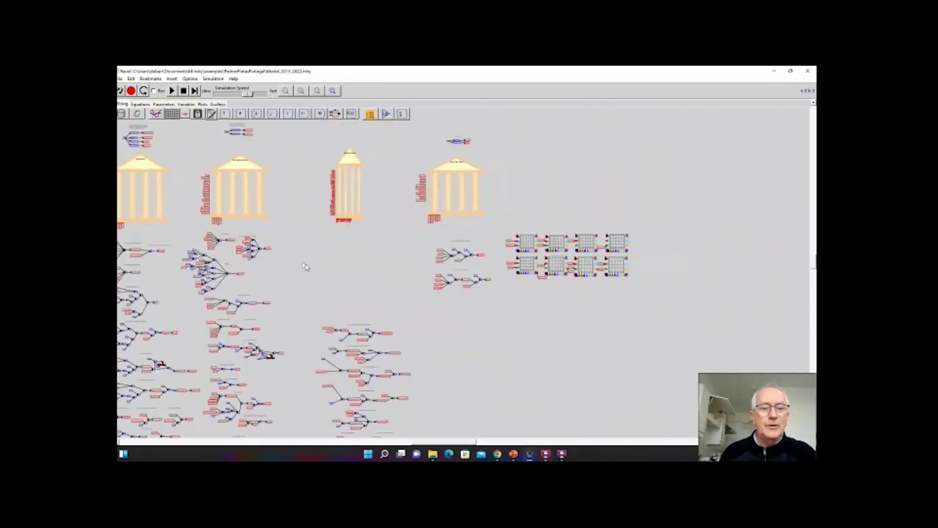
{"action": "left_click_drag", "start_coordinate": [302, 263], "coordinate": [384, 255]}
{"action": "scroll", "coordinate": [383, 277], "scroll_direction": "down", "scroll_amount": 1}
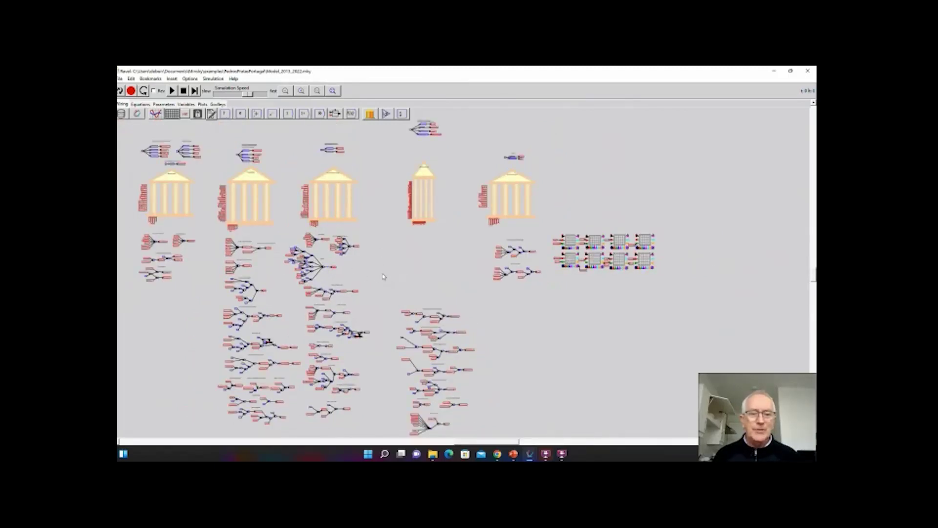
Launch a new RavelBeta window.
{"action": "key", "text": "super"}
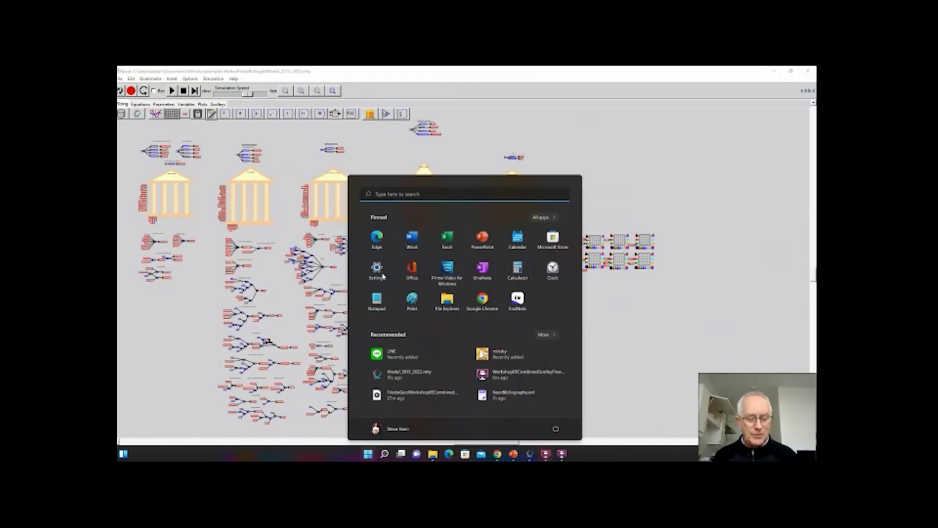
{"action": "type", "text": "ravelBeta"}
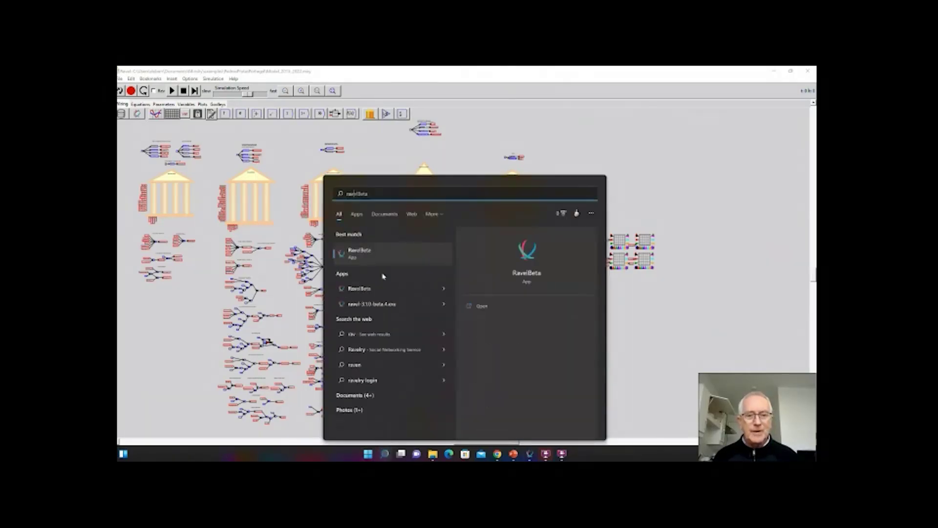
{"action": "left_click", "coordinate": [355, 254]}
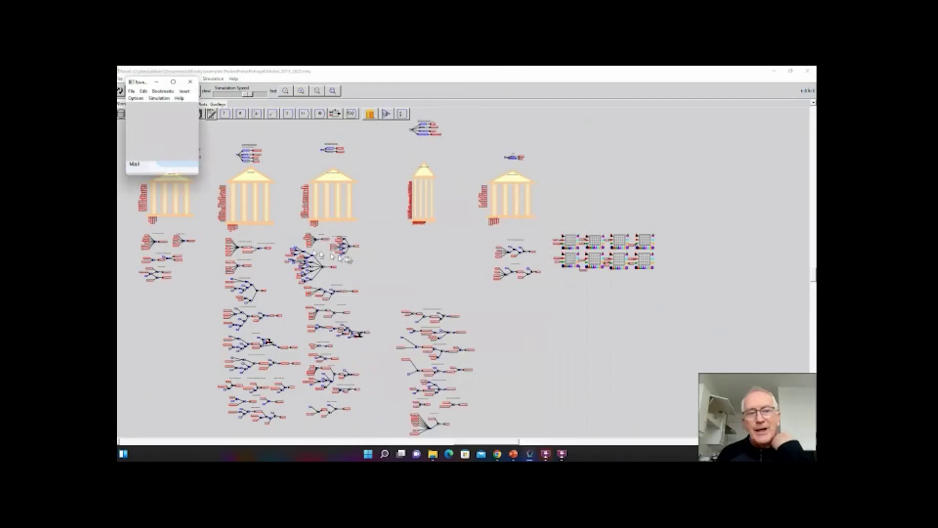
Open PandemicModelRearranged.mky from its contributor's subfolder in the Minsky examples folder, without saving the empty system.
{"action": "left_click", "coordinate": [131, 91]}
{"action": "mouse_move", "coordinate": [153, 129]}
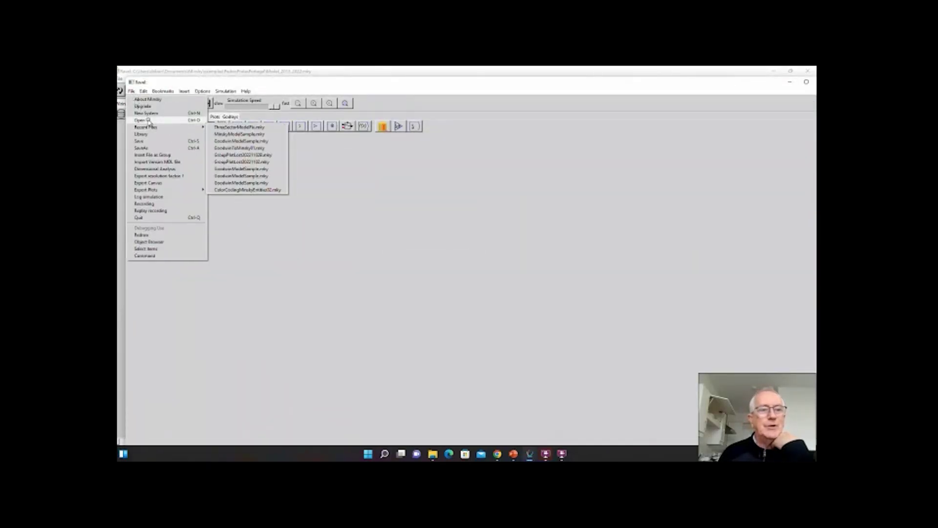
{"action": "left_click", "coordinate": [260, 157]}
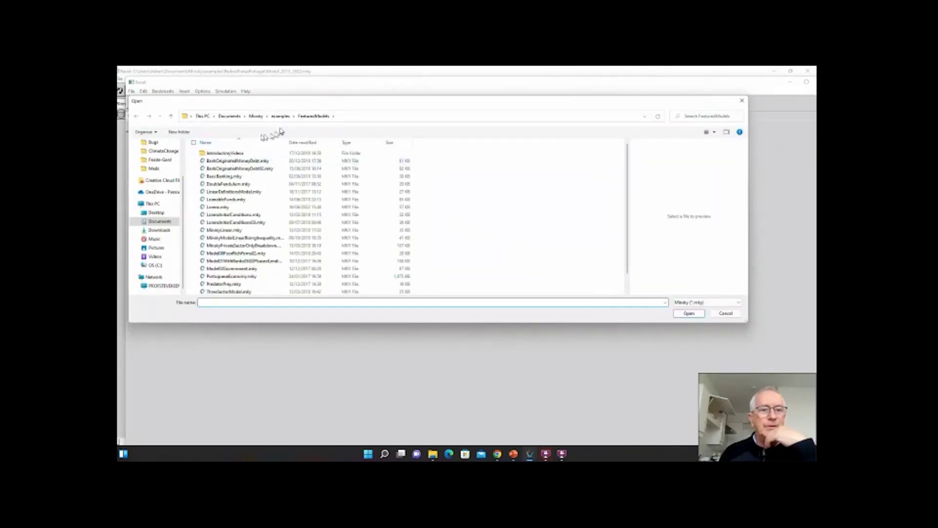
{"action": "left_click", "coordinate": [280, 117]}
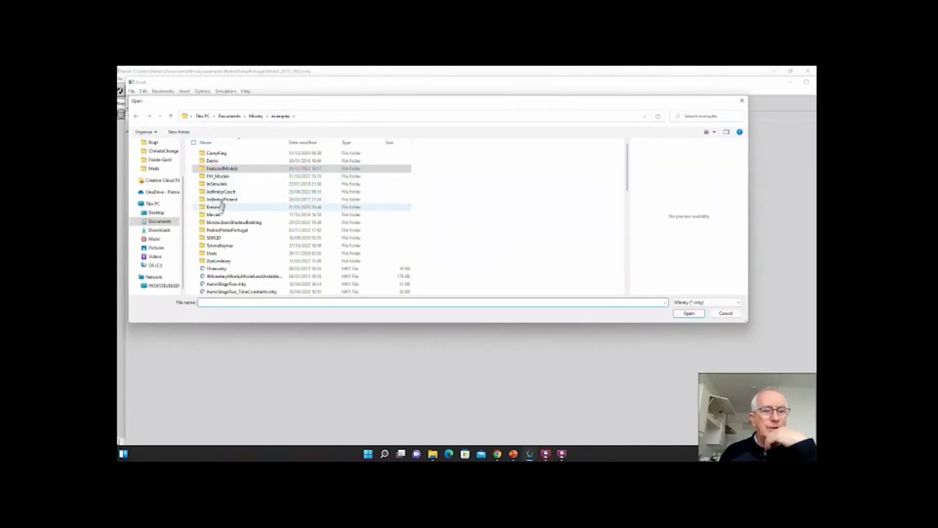
{"action": "left_click", "coordinate": [218, 248]}
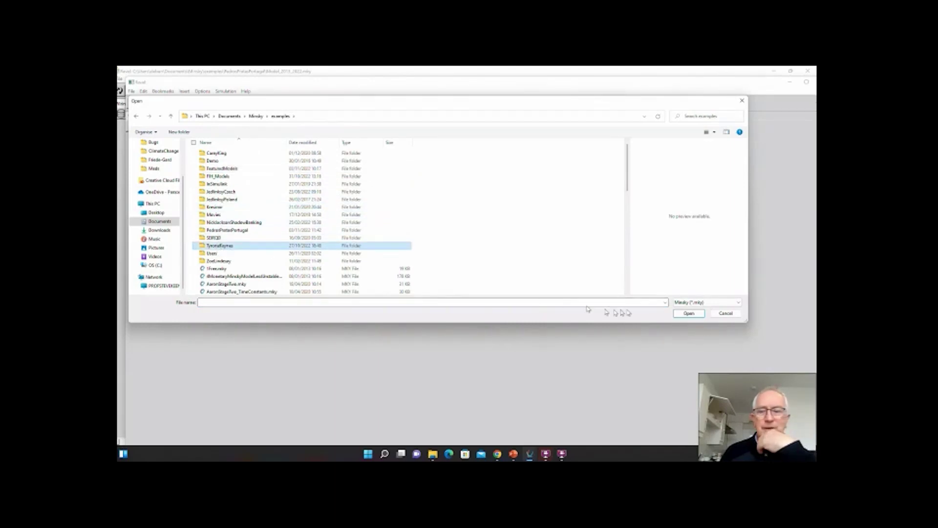
{"action": "double_click", "coordinate": [247, 247]}
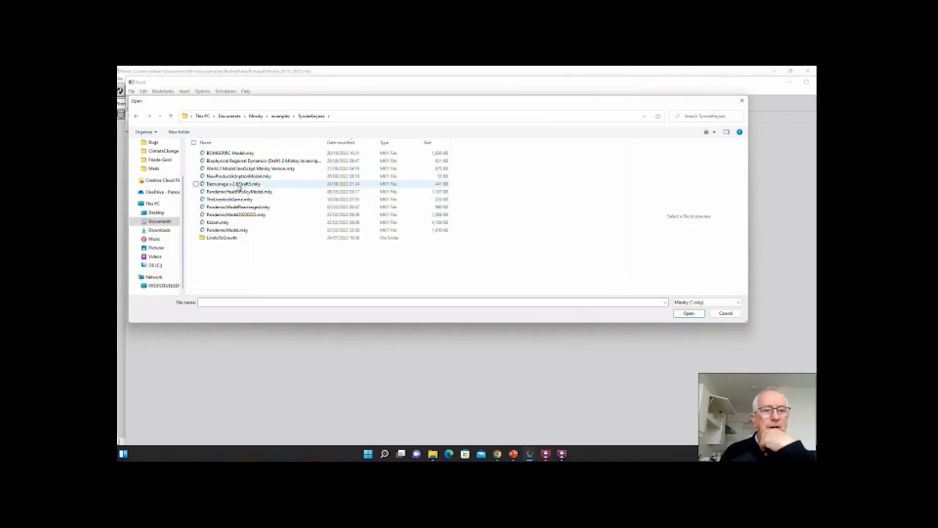
{"action": "left_click", "coordinate": [240, 207]}
{"action": "left_click", "coordinate": [690, 313]}
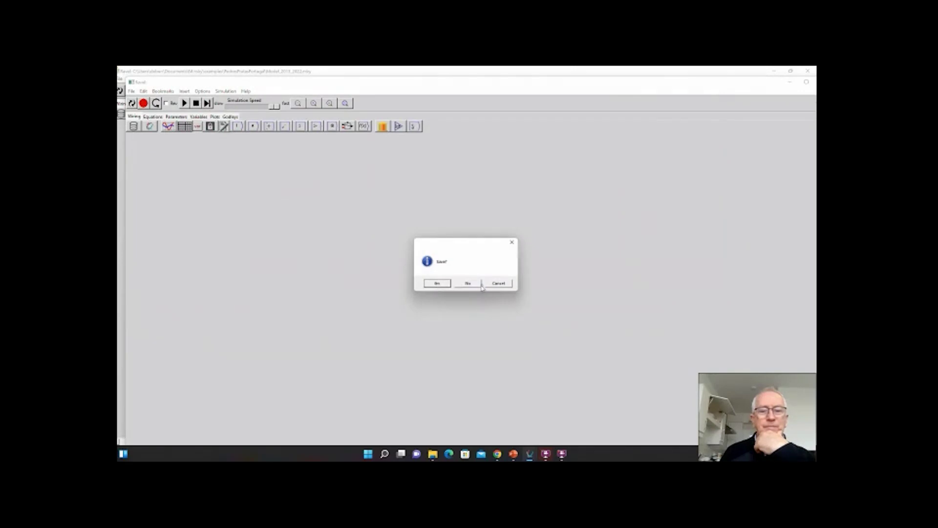
{"action": "left_click", "coordinate": [478, 284]}
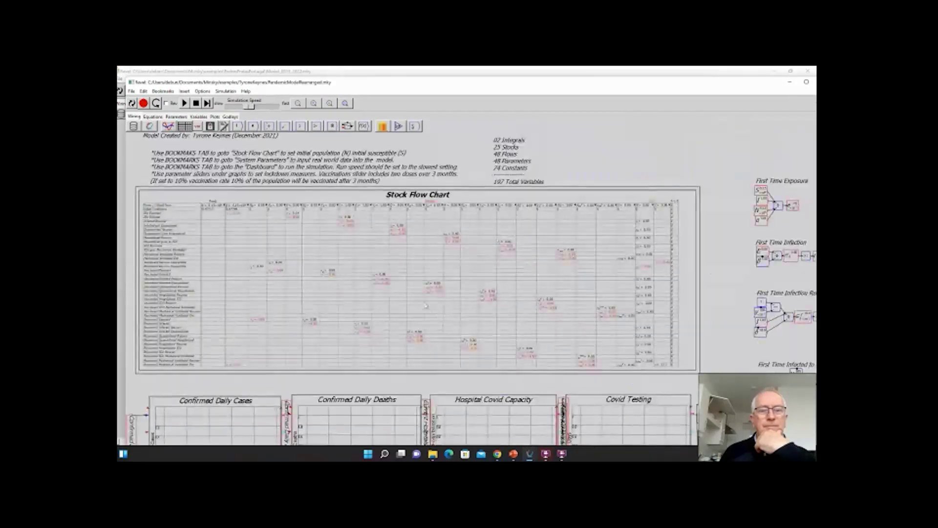
Examine the pandemic model in a maximized window, covering its overall layout and its infection, recovery and quarantine flow definitions.
{"action": "double_click", "coordinate": [361, 86]}
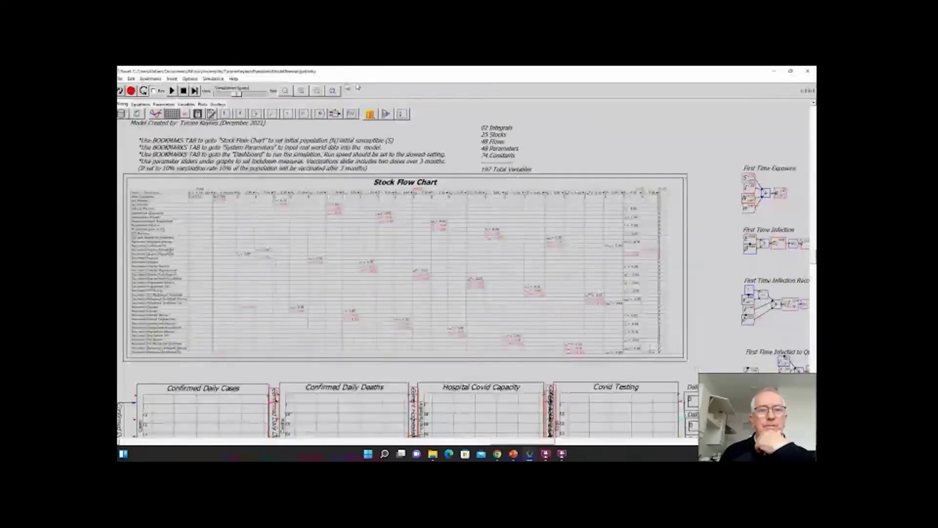
{"action": "left_click", "coordinate": [333, 92]}
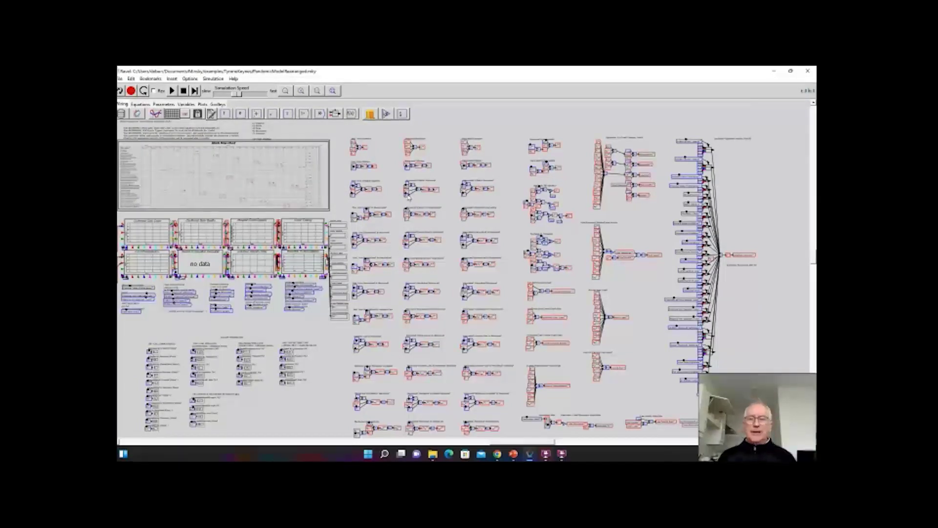
{"action": "scroll", "coordinate": [435, 199], "scroll_direction": "up", "scroll_amount": 8}
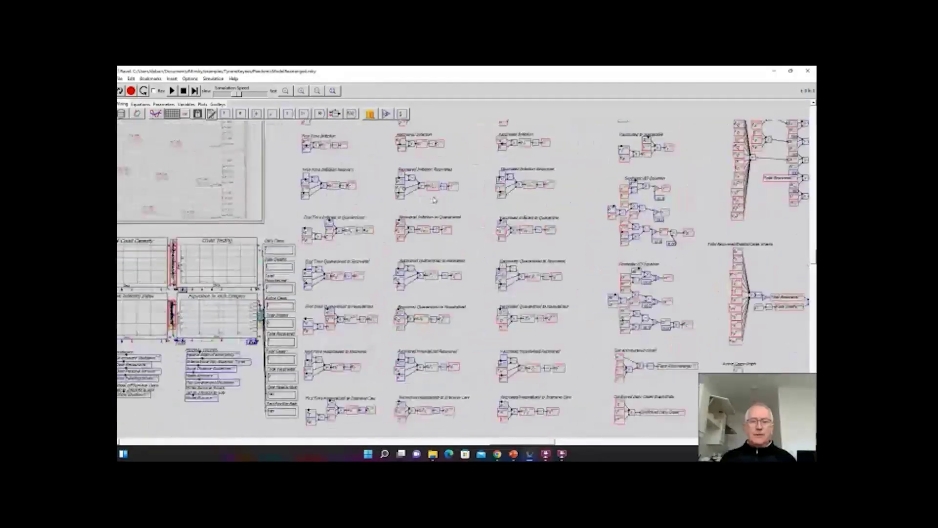
{"action": "scroll", "coordinate": [435, 199], "scroll_direction": "up", "scroll_amount": 4}
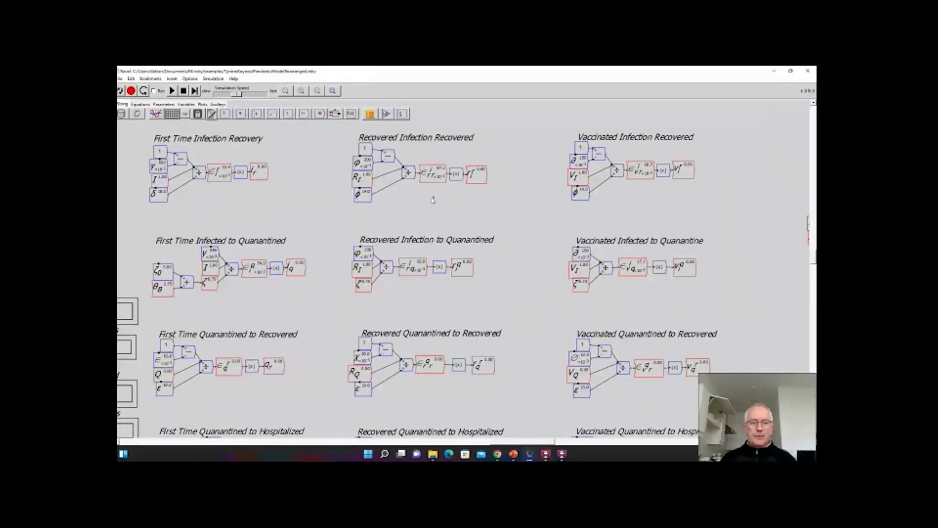
{"action": "scroll", "coordinate": [433, 200], "scroll_direction": "down", "scroll_amount": 10}
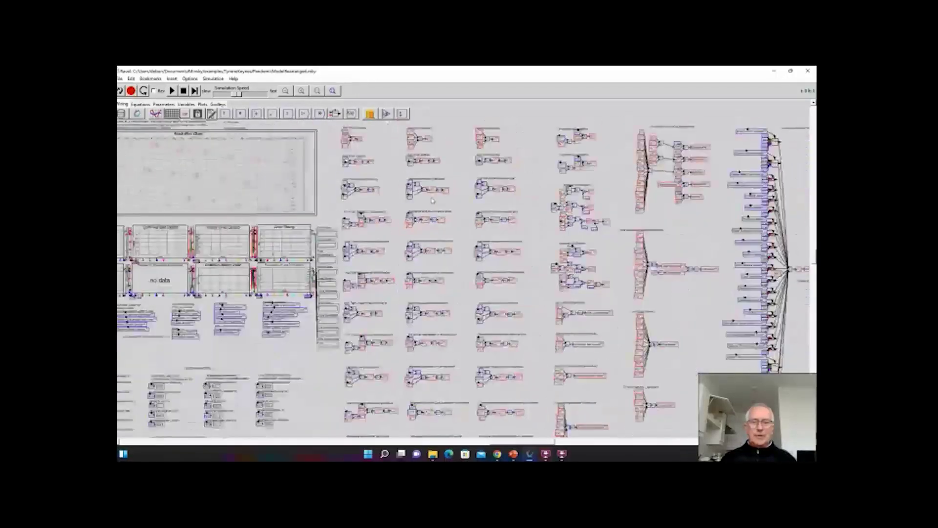
{"action": "scroll", "coordinate": [433, 199], "scroll_direction": "down", "scroll_amount": 2}
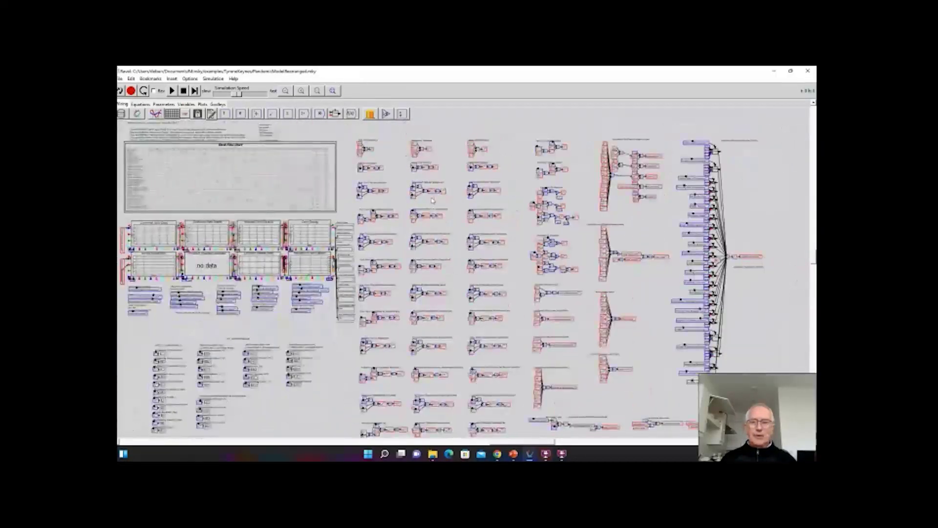